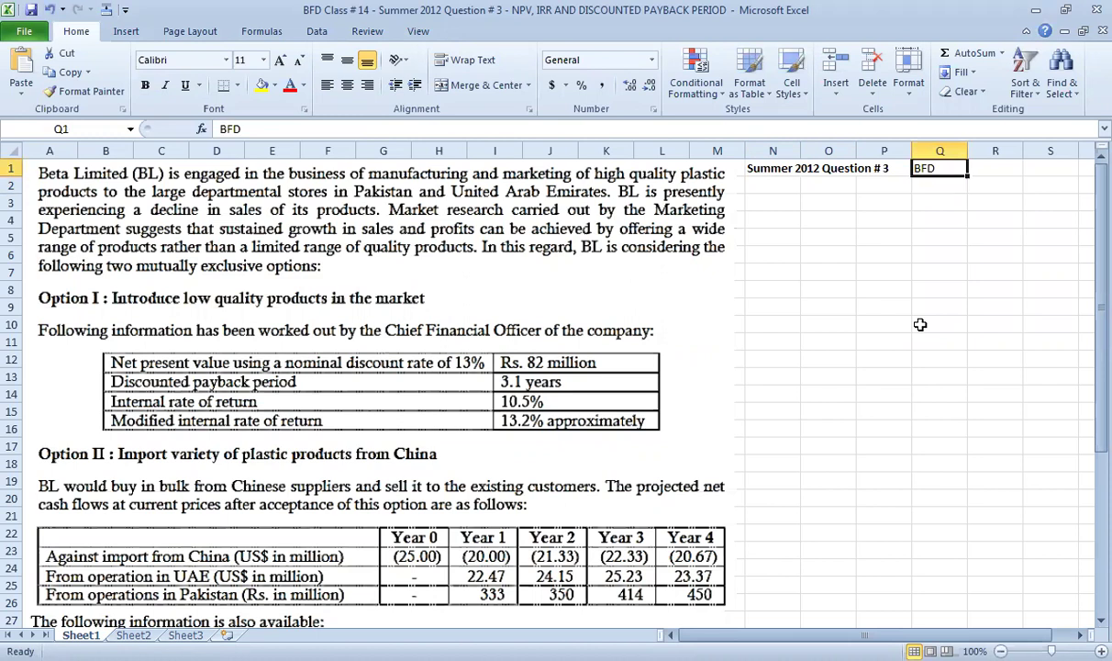
- Highlight in yellow the opening sentence on Beta Limited's business and the phrase "two mutually exclusive options:"
{"action": "key", "text": "Down"}
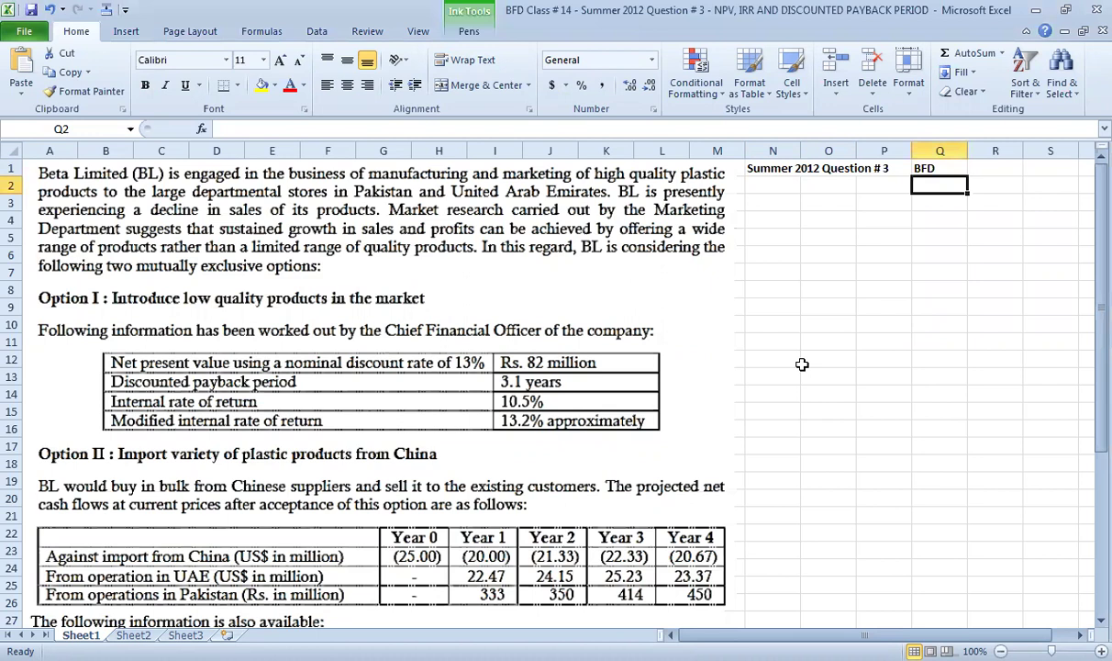
{"action": "left_click", "coordinate": [469, 31]}
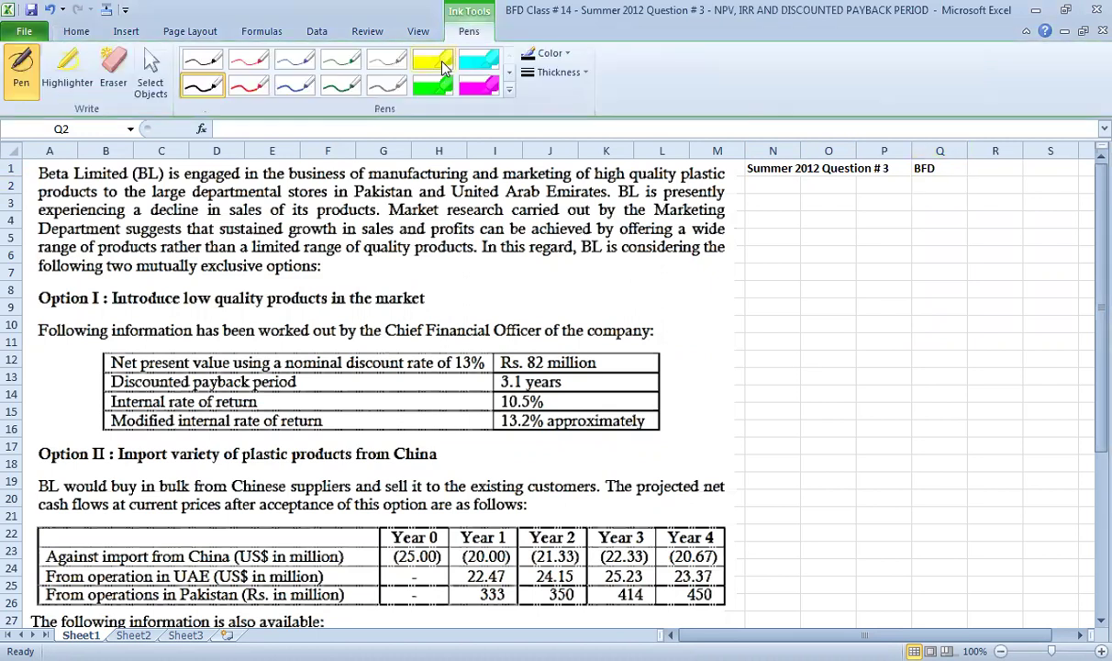
{"action": "left_click", "coordinate": [67, 69]}
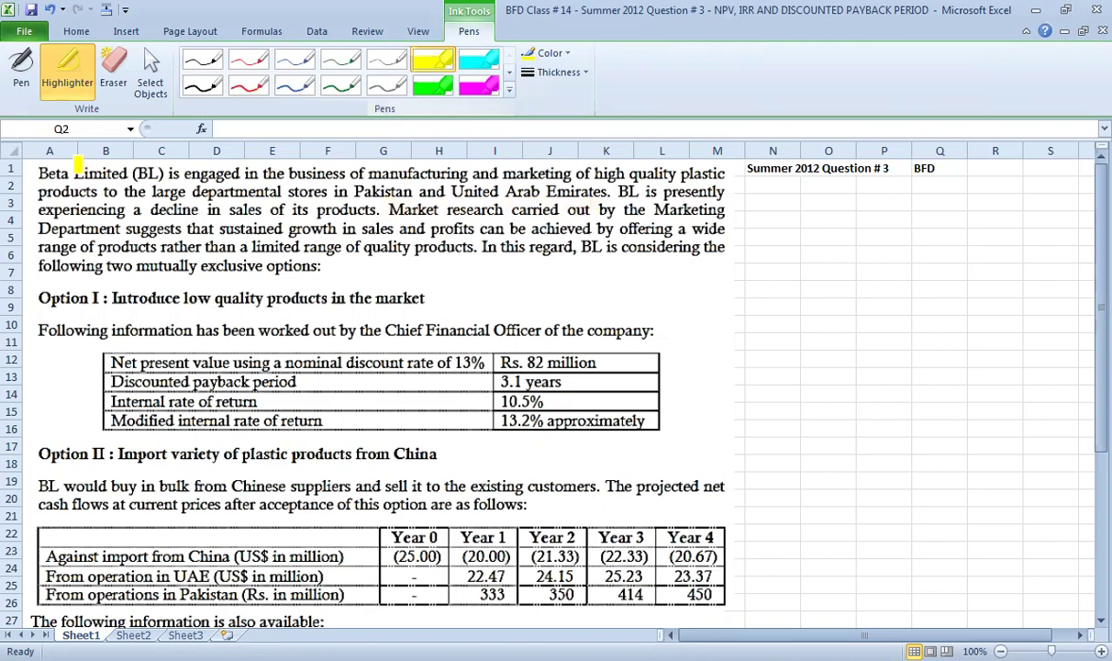
{"action": "left_click_drag", "start_coordinate": [39, 173], "coordinate": [724, 173]}
{"action": "left_click_drag", "start_coordinate": [37, 191], "coordinate": [412, 191]}
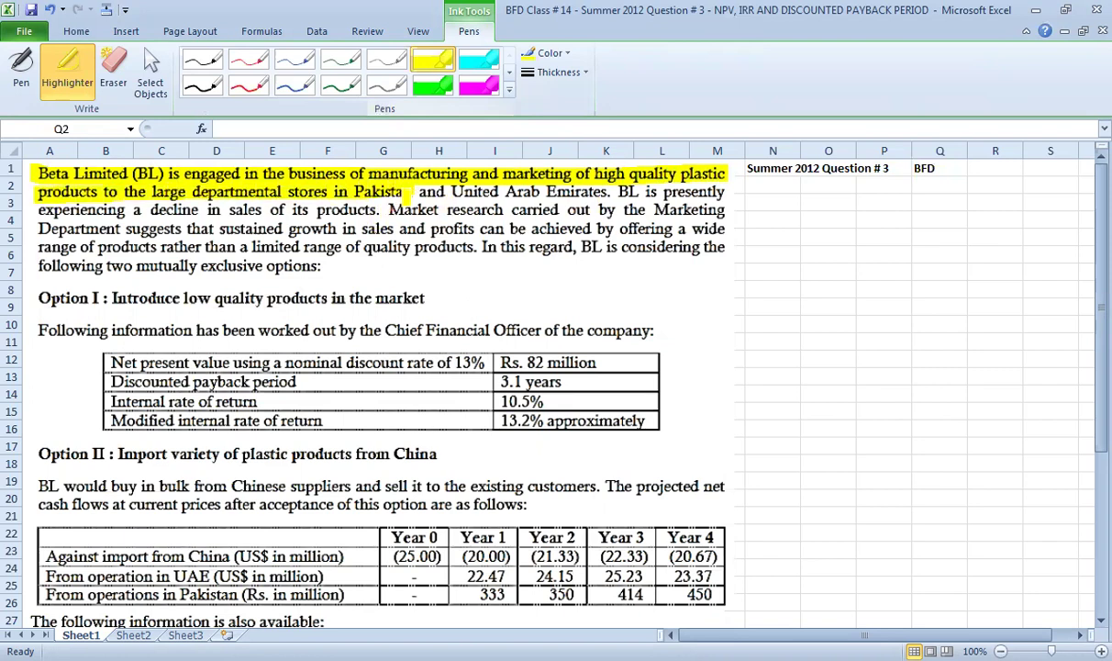
{"action": "left_click_drag", "start_coordinate": [404, 191], "coordinate": [610, 190]}
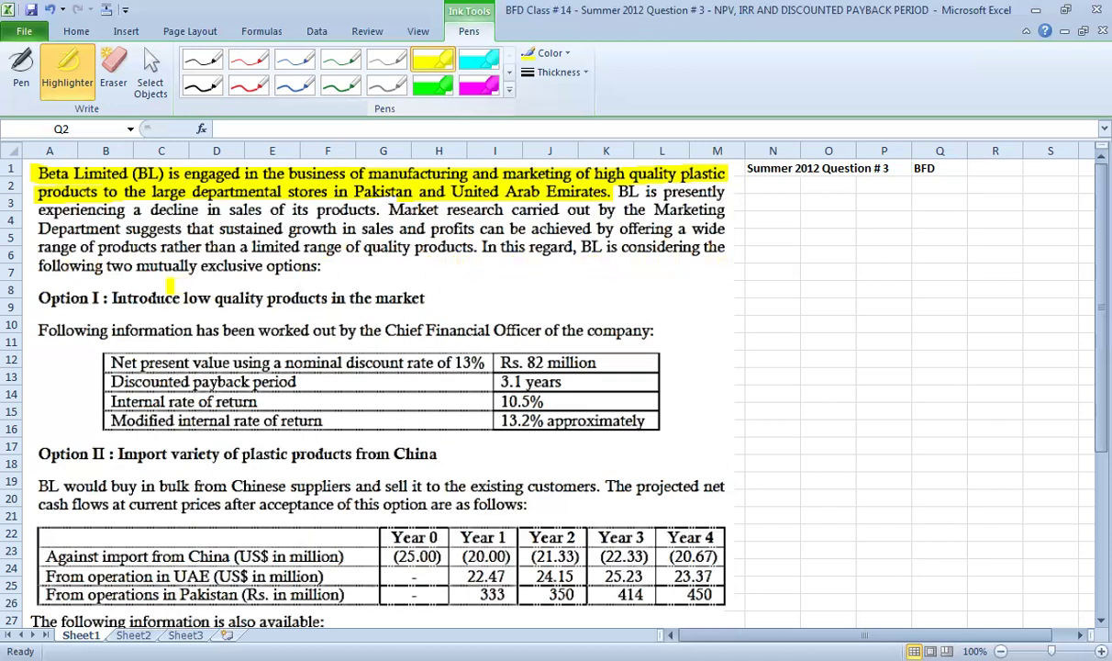
{"action": "left_click_drag", "start_coordinate": [108, 265], "coordinate": [321, 266]}
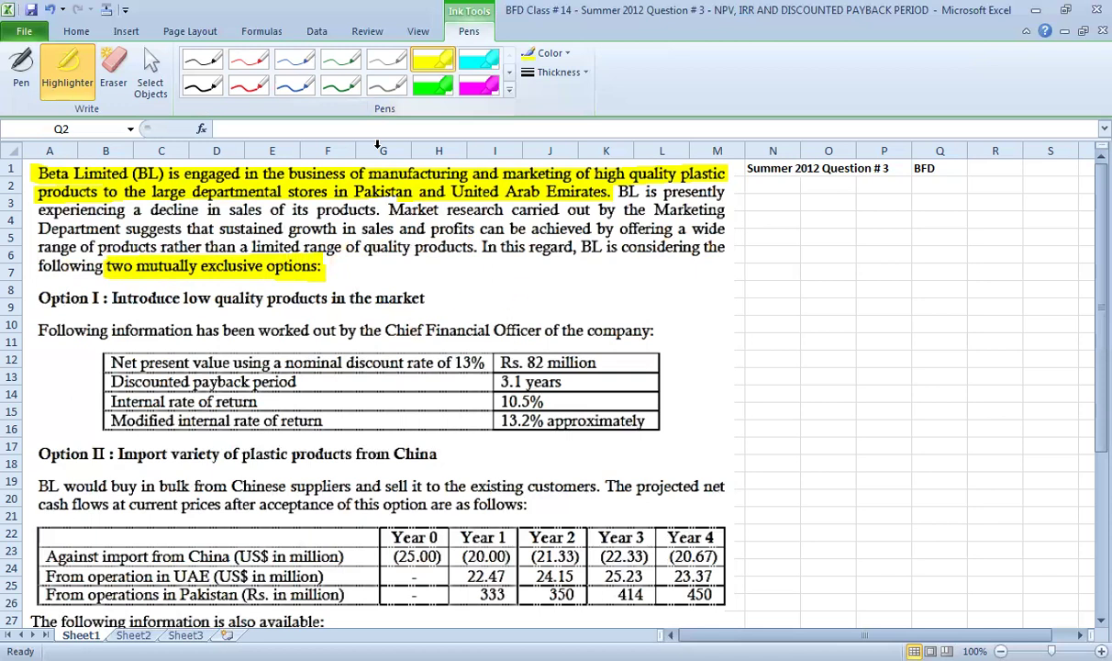
- Underline "Option I", "low quality products in the market" and "nominal discount rate of 13%" with a red pen
{"action": "left_click", "coordinate": [247, 86]}
{"action": "left_click_drag", "start_coordinate": [38, 306], "coordinate": [91, 304]}
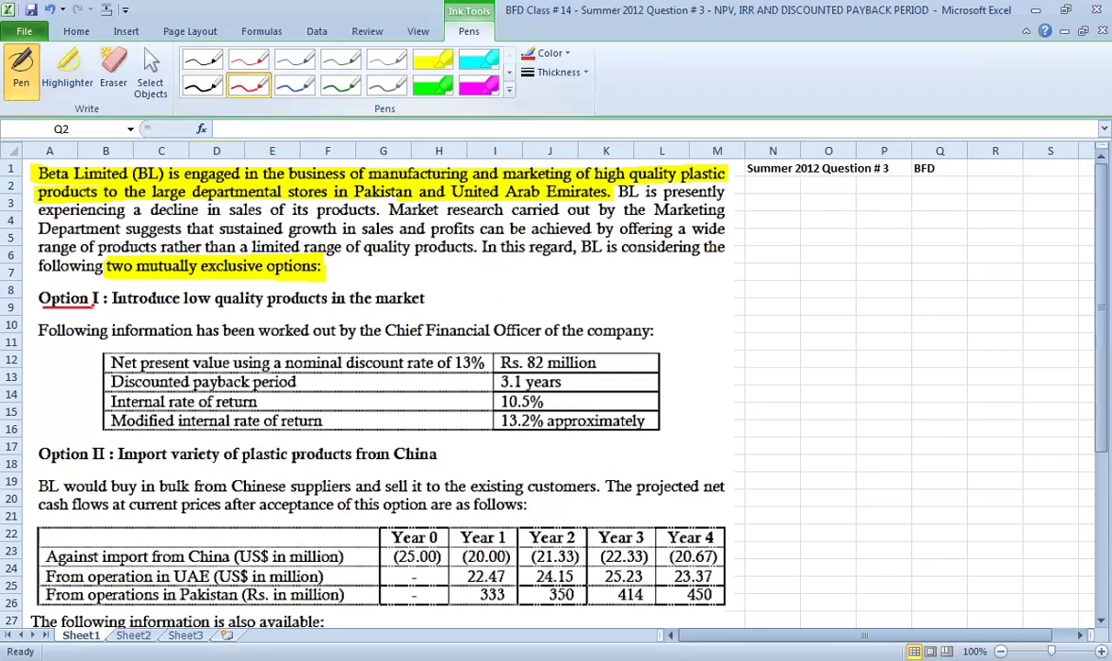
{"action": "left_click_drag", "start_coordinate": [188, 311], "coordinate": [424, 308]}
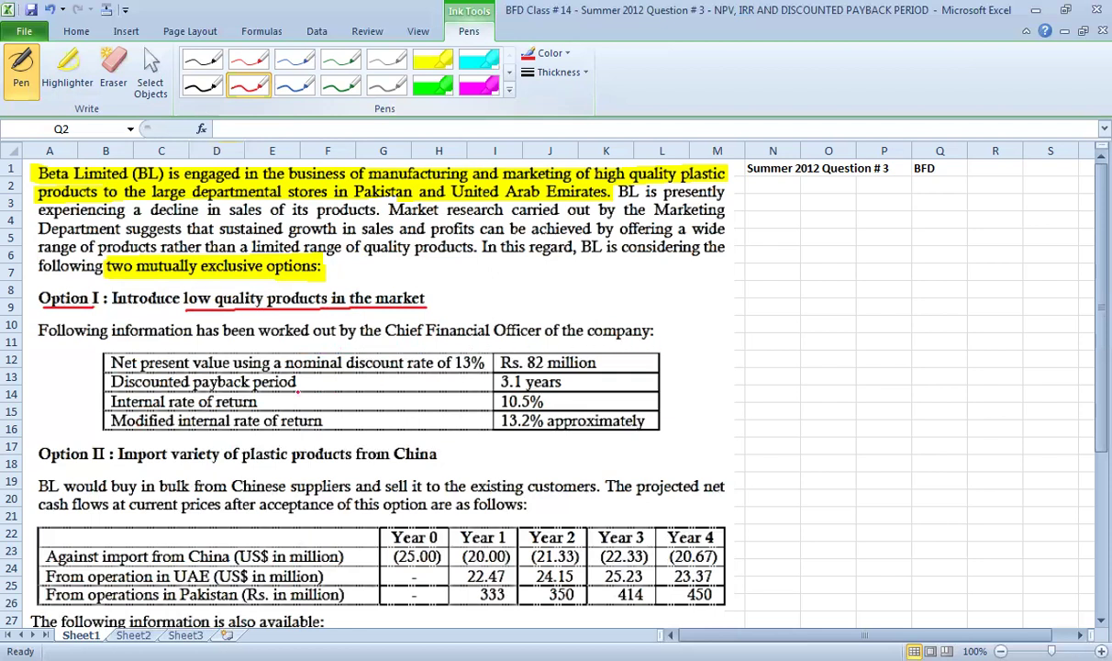
{"action": "left_click_drag", "start_coordinate": [286, 369], "coordinate": [470, 368]}
- Underline in red Option II's "Import variety of plastic products from China", "Chinese suppliers", "existing customers" and "current prices"
{"action": "left_click_drag", "start_coordinate": [1100, 294], "coordinate": [1085, 377]}
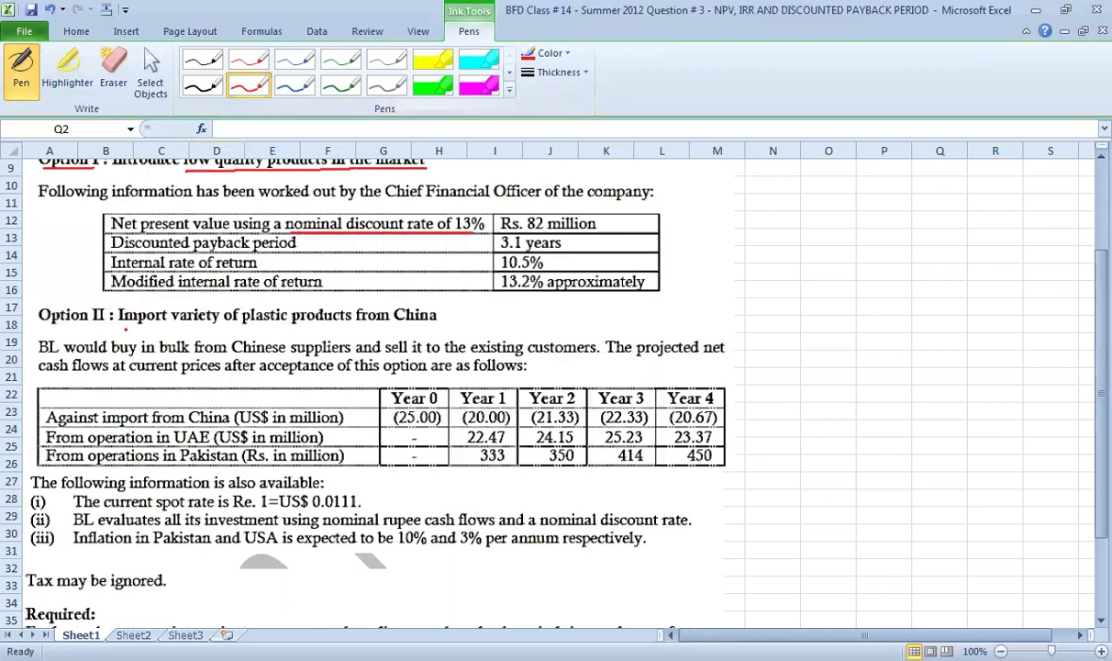
{"action": "left_click_drag", "start_coordinate": [117, 327], "coordinate": [436, 321]}
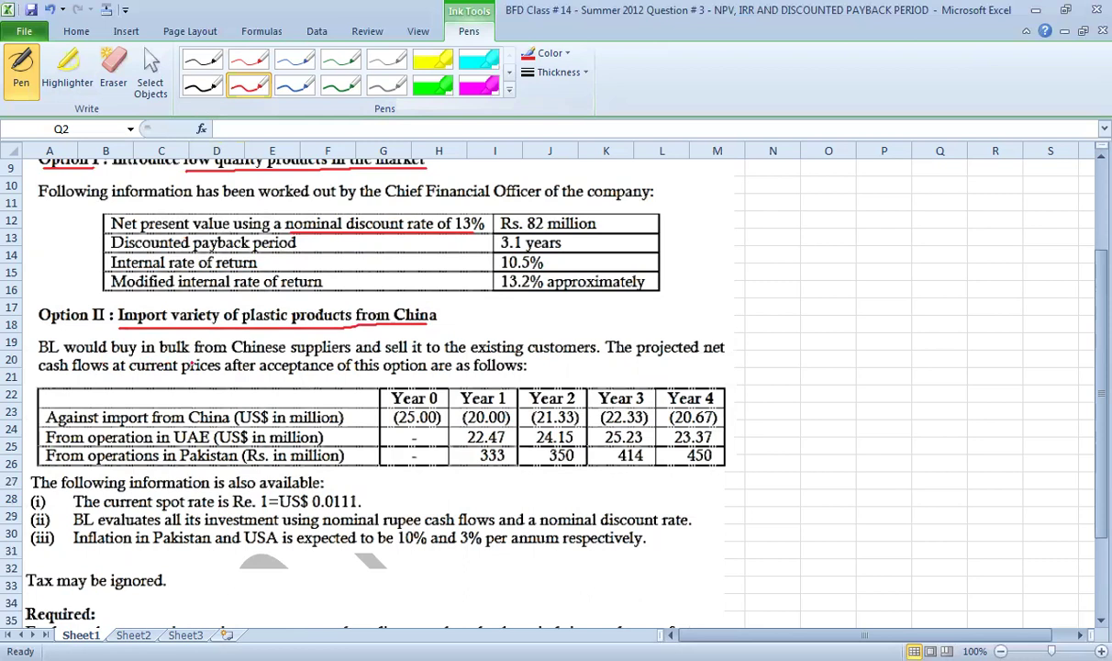
{"action": "left_click_drag", "start_coordinate": [231, 352], "coordinate": [357, 354]}
{"action": "left_click_drag", "start_coordinate": [470, 355], "coordinate": [585, 356]}
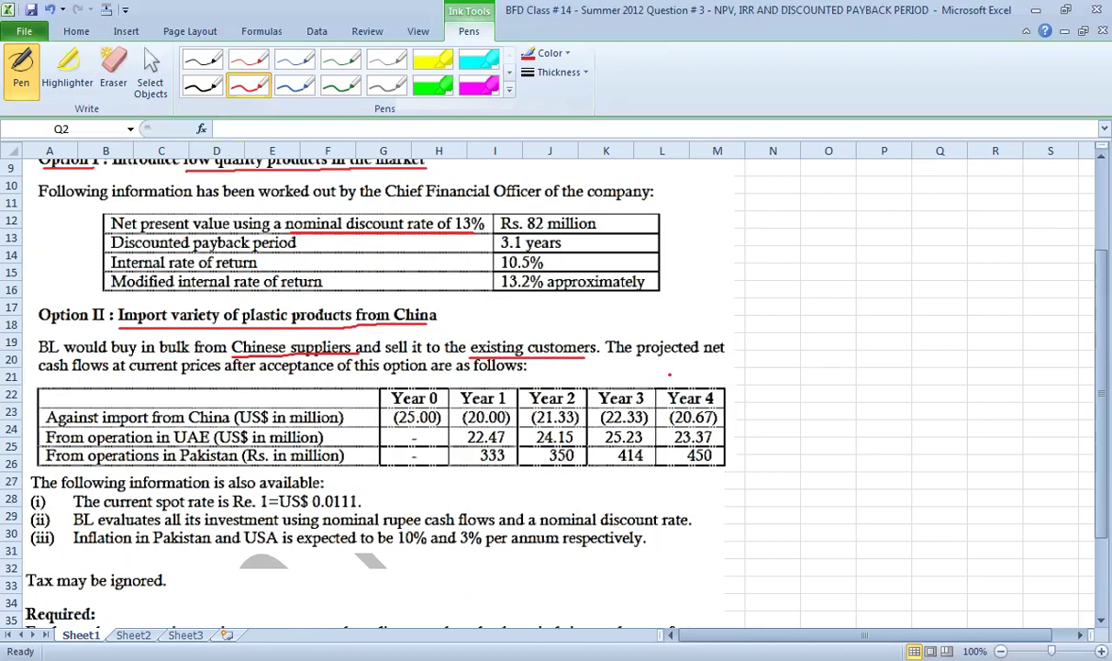
{"action": "left_click_drag", "start_coordinate": [130, 374], "coordinate": [219, 371]}
- Underline in red the spot rate "Re. 1=US$ 0.0111" and the 10% and 3% inflation rates
{"action": "mouse_move", "coordinate": [1100, 352]}
{"action": "left_mouse_down"}
{"action": "mouse_move", "coordinate": [1084, 352]}
{"action": "mouse_move", "coordinate": [1087, 414]}
{"action": "mouse_move", "coordinate": [1029, 424]}
{"action": "left_mouse_up"}
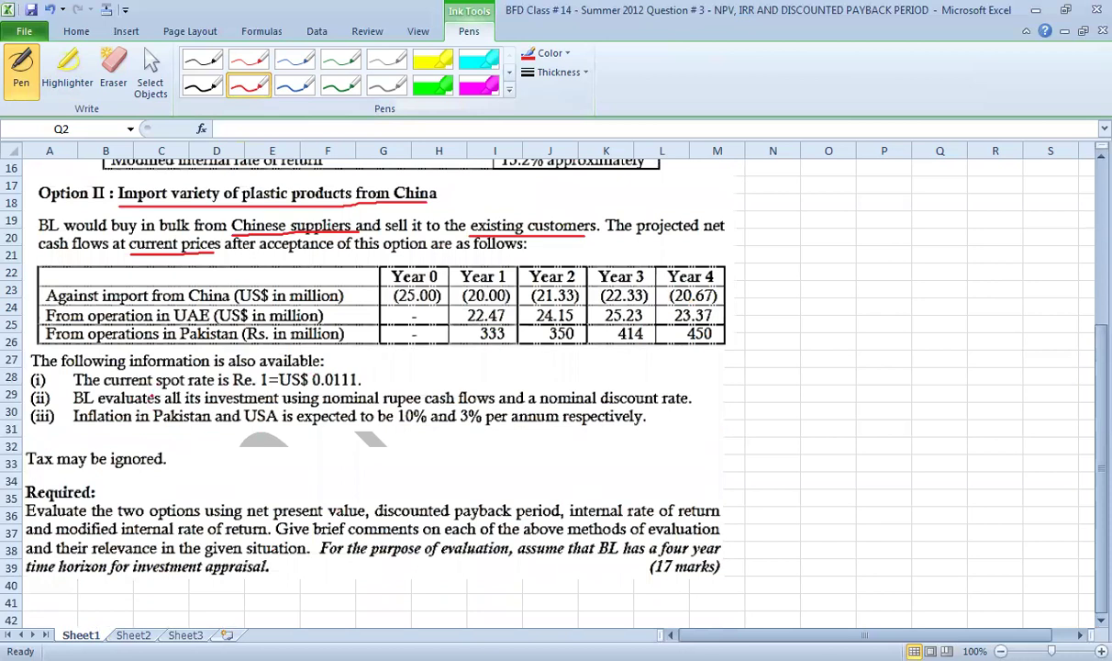
{"action": "left_click_drag", "start_coordinate": [232, 386], "coordinate": [357, 385]}
{"action": "left_click_drag", "start_coordinate": [400, 428], "coordinate": [475, 425]}
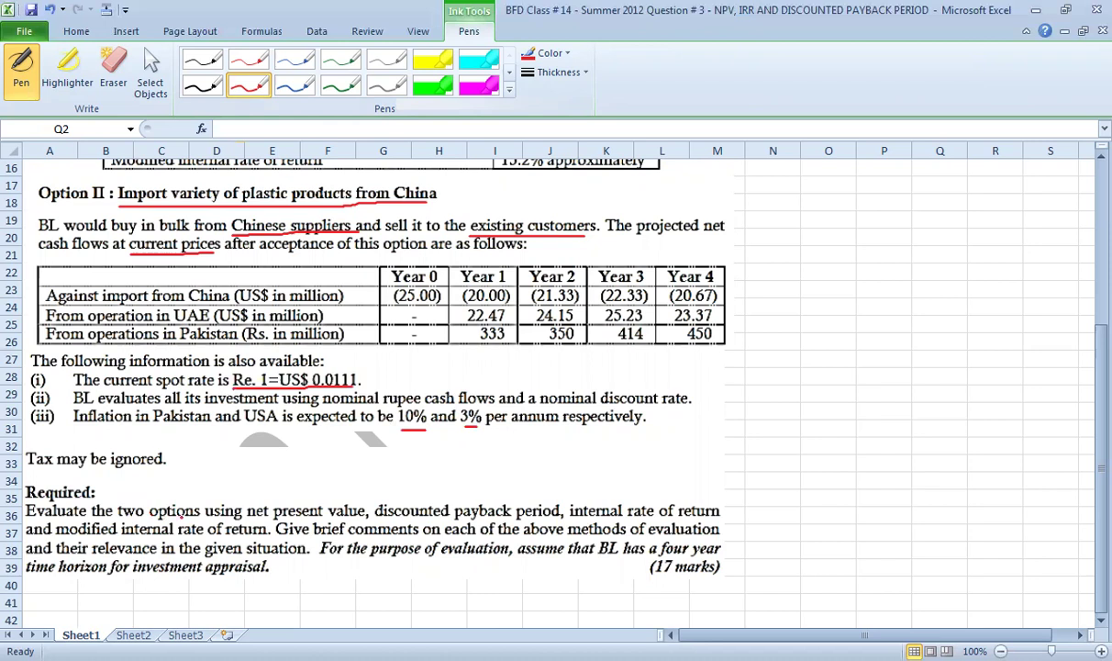
- Mark in red the four evaluation methods named in the Required paragraph and underline "(17 marks)"
{"action": "left_click_drag", "start_coordinate": [249, 520], "coordinate": [720, 512]}
{"action": "left_click_drag", "start_coordinate": [56, 539], "coordinate": [268, 536]}
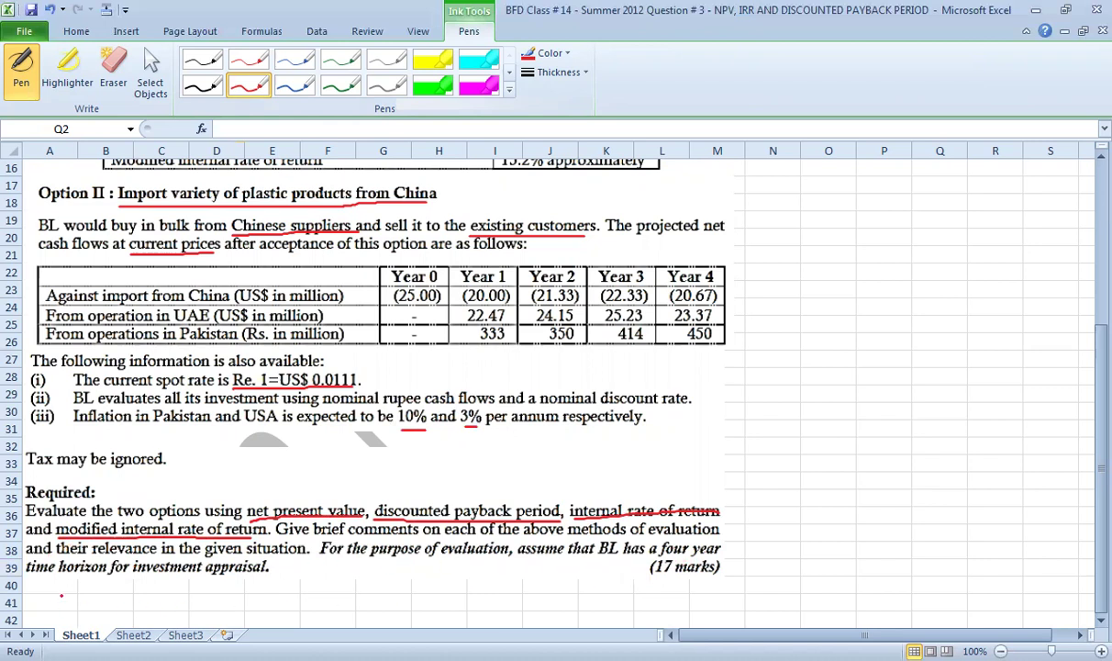
{"action": "left_click_drag", "start_coordinate": [649, 581], "coordinate": [713, 581]}
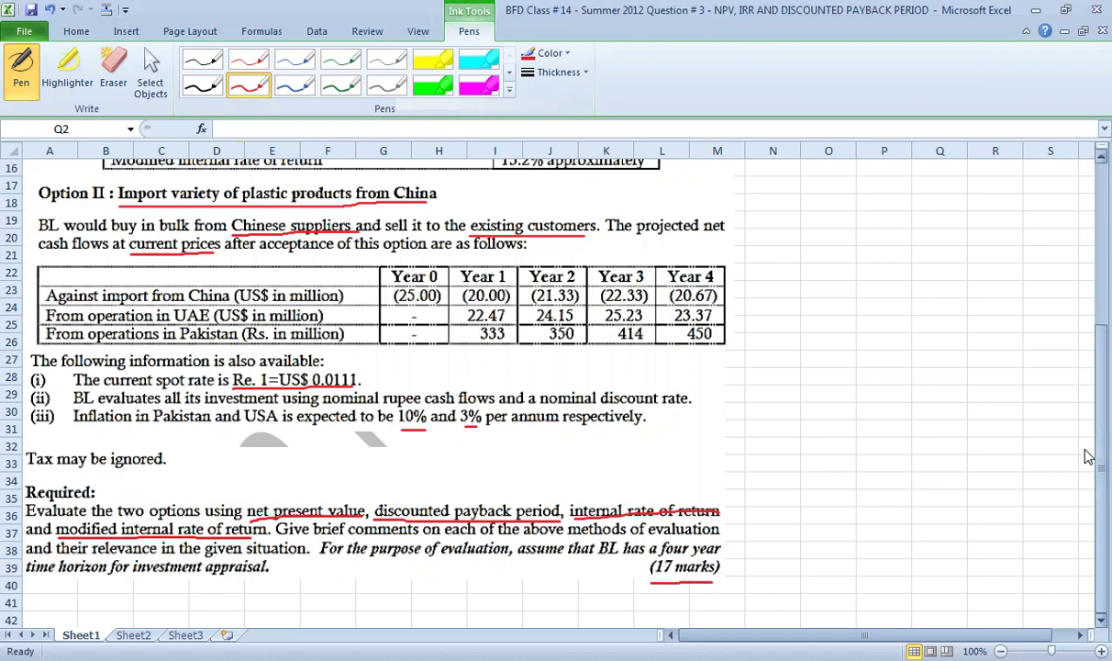
{"action": "left_click", "coordinate": [434, 87]}
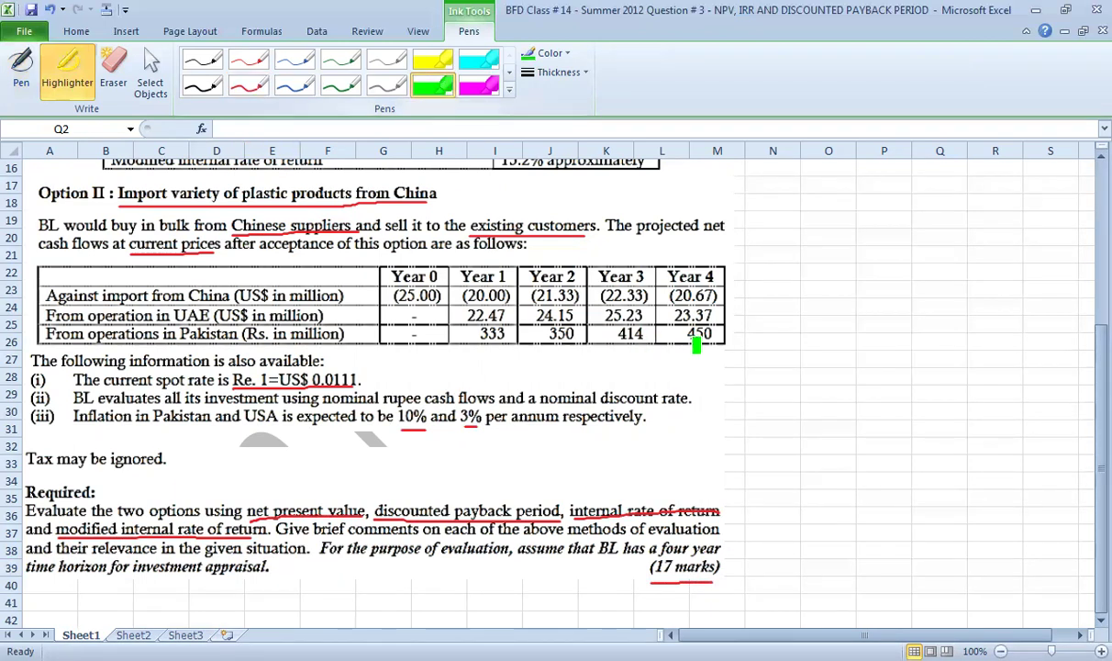
{"action": "left_click_drag", "start_coordinate": [1088, 358], "coordinate": [1093, 182]}
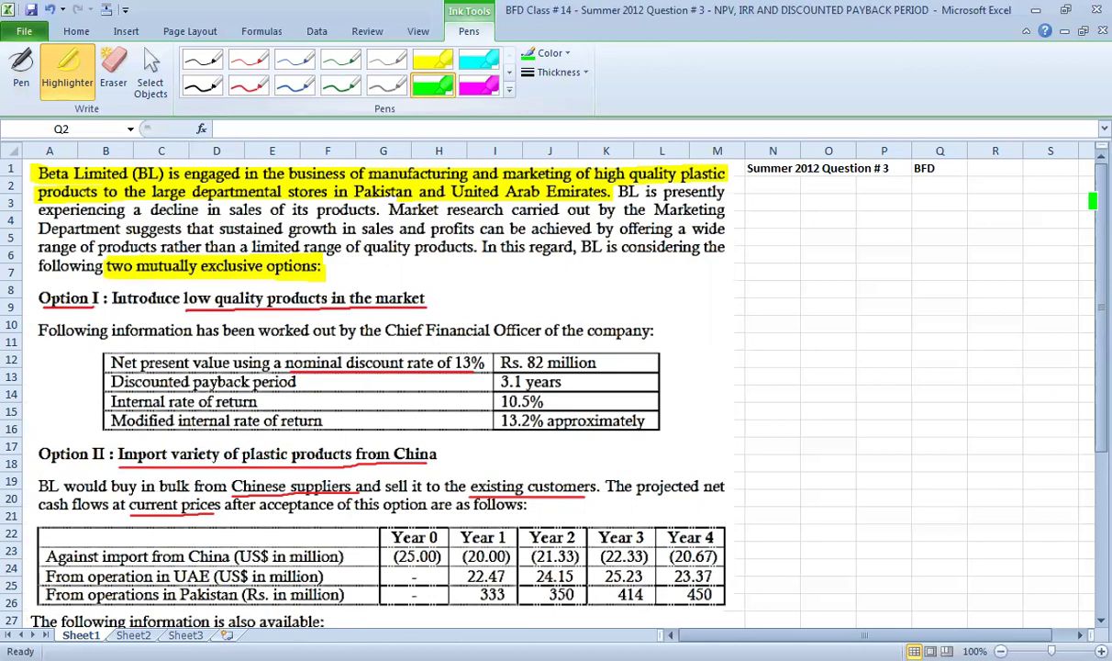
{"action": "left_click_drag", "start_coordinate": [1086, 223], "coordinate": [1083, 404]}
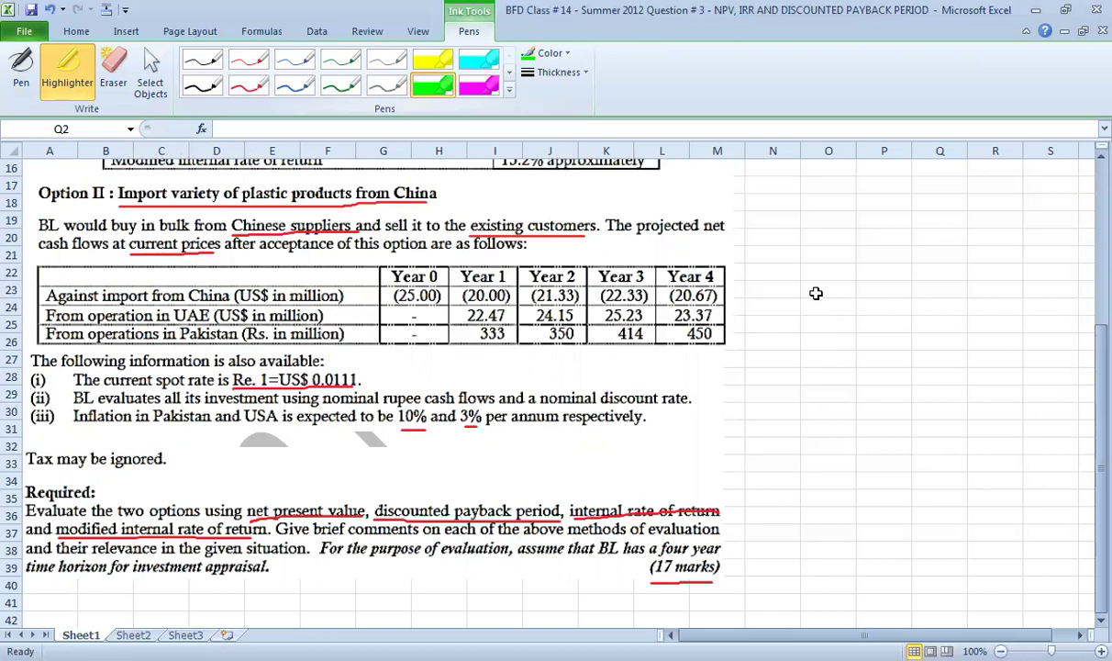
{"action": "key", "text": "Escape"}
{"action": "left_click", "coordinate": [816, 271]}
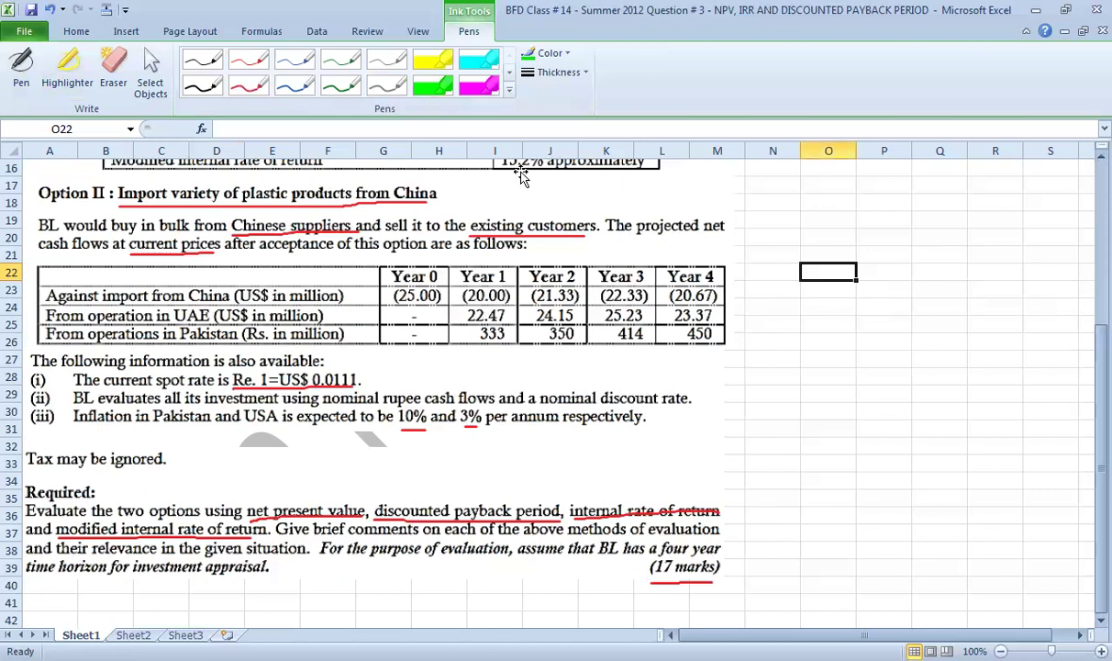
- Highlight in yellow the Year 0 to Year 4 amounts for China imports, UAE operations and Pakistan operations in the cash flow table
{"action": "left_click", "coordinate": [67, 69]}
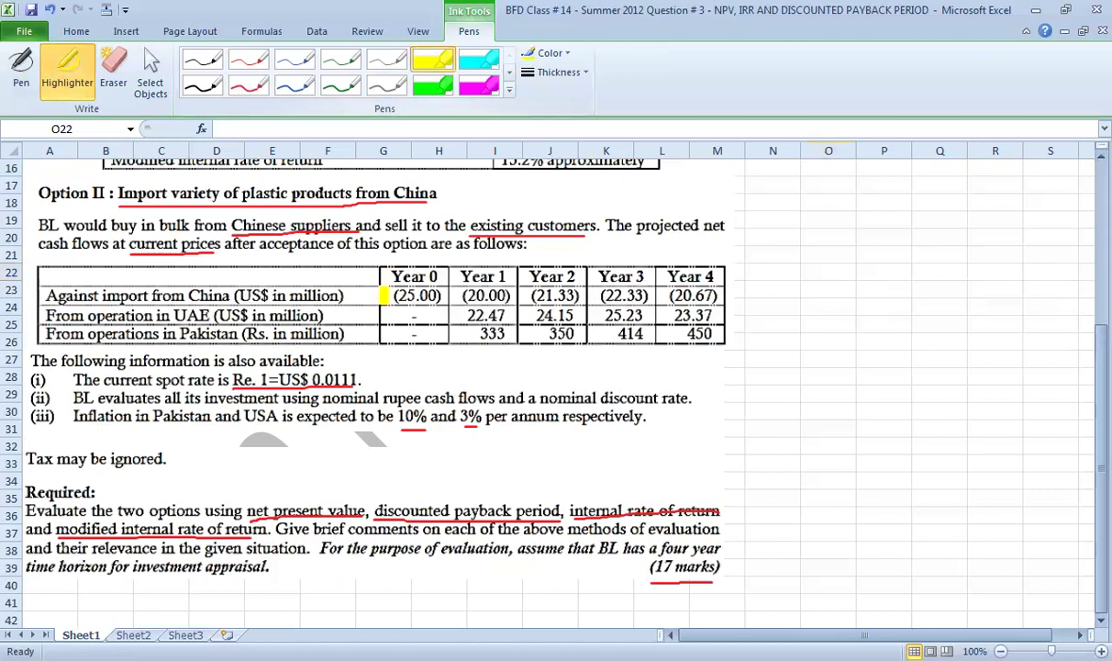
{"action": "left_click_drag", "start_coordinate": [382, 295], "coordinate": [448, 295]}
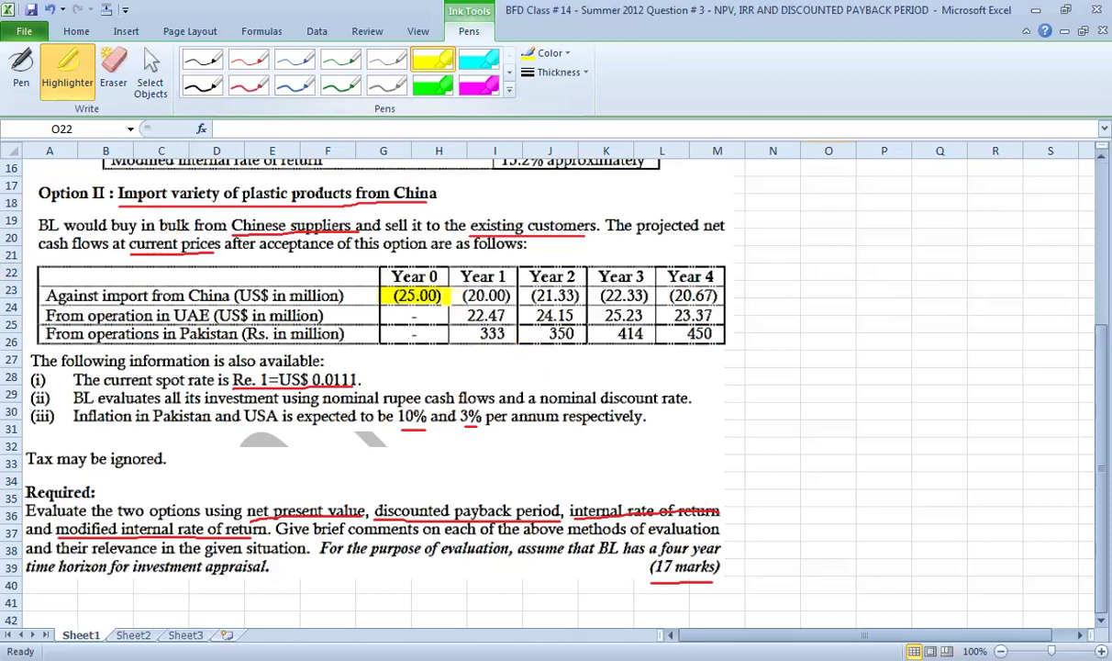
{"action": "left_click_drag", "start_coordinate": [445, 294], "coordinate": [716, 295]}
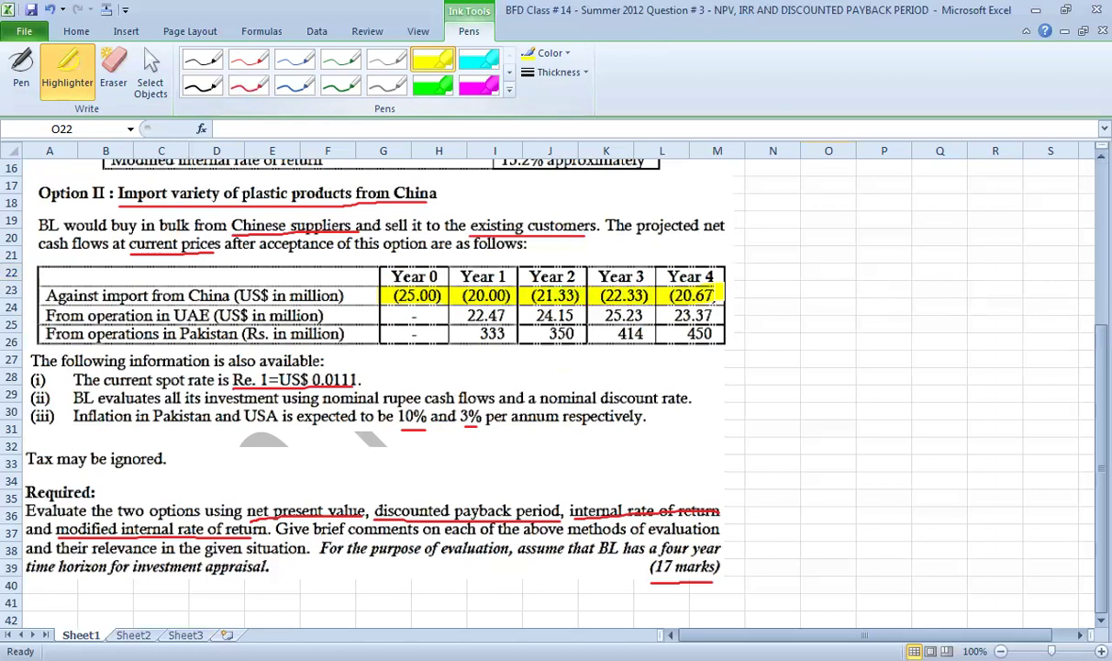
{"action": "left_click_drag", "start_coordinate": [452, 315], "coordinate": [714, 311]}
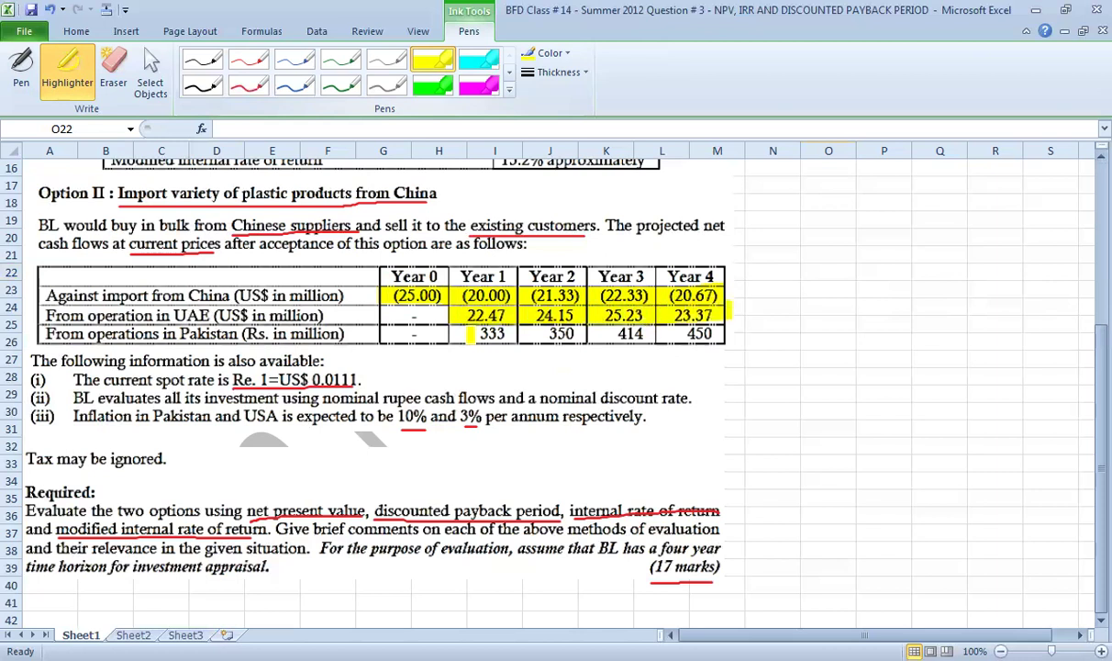
{"action": "left_click_drag", "start_coordinate": [449, 333], "coordinate": [721, 333]}
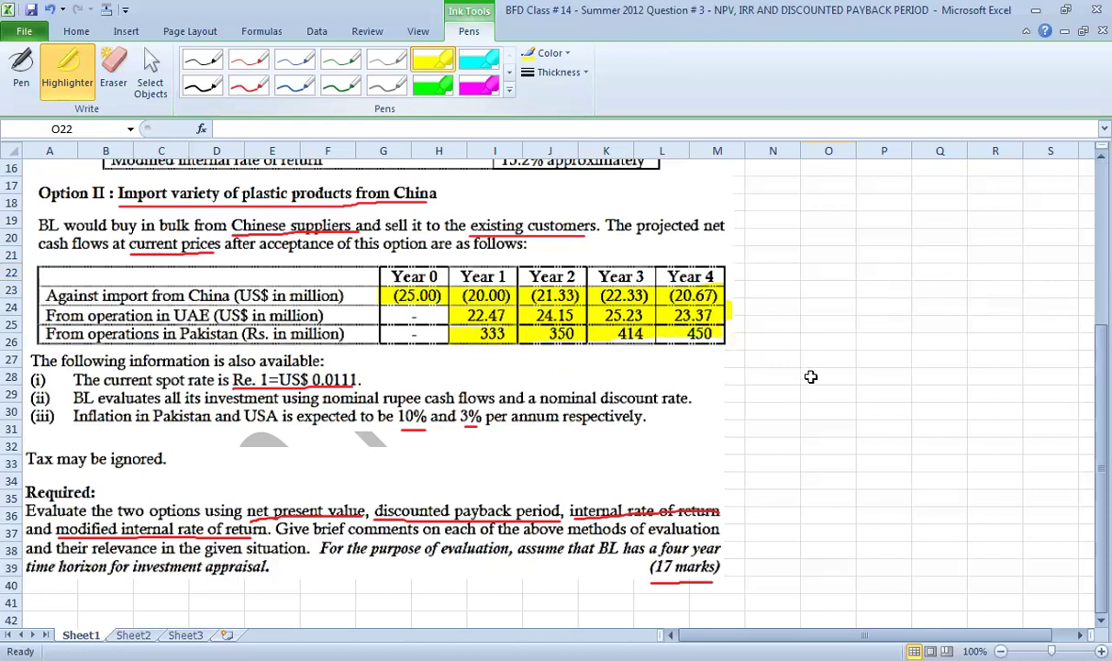
{"action": "key", "text": "Escape"}
- Enter the year headings y0, y1, y2, y3 and y4 in cells N22 to R22
{"action": "left_click", "coordinate": [753, 275]}
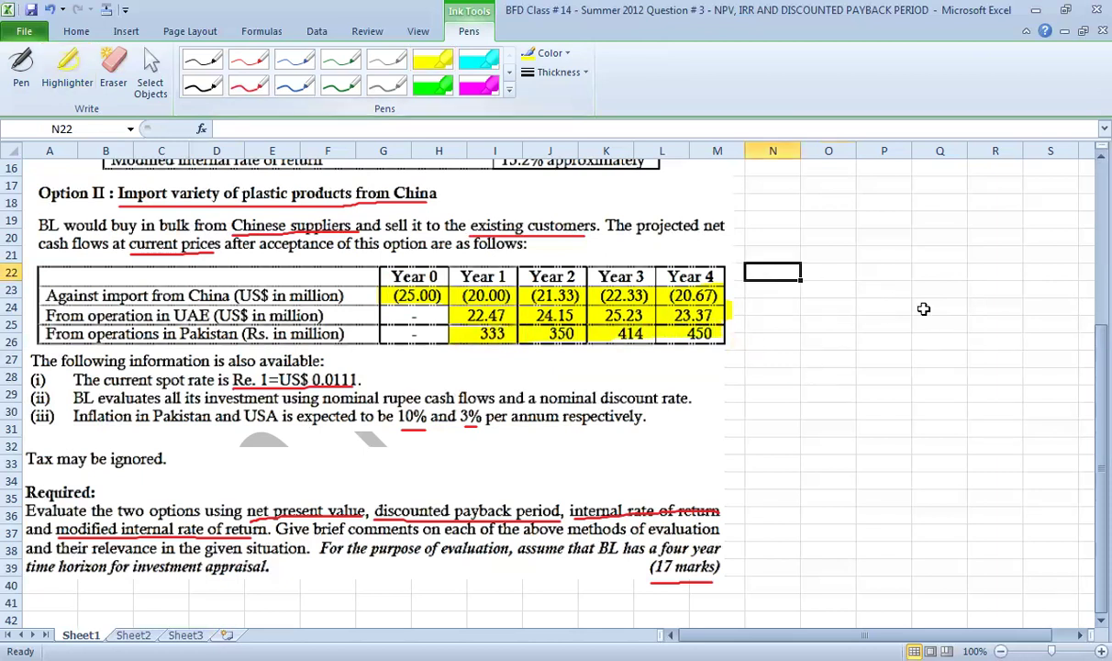
{"action": "type", "text": "y0"}
{"action": "key", "text": "Tab"}
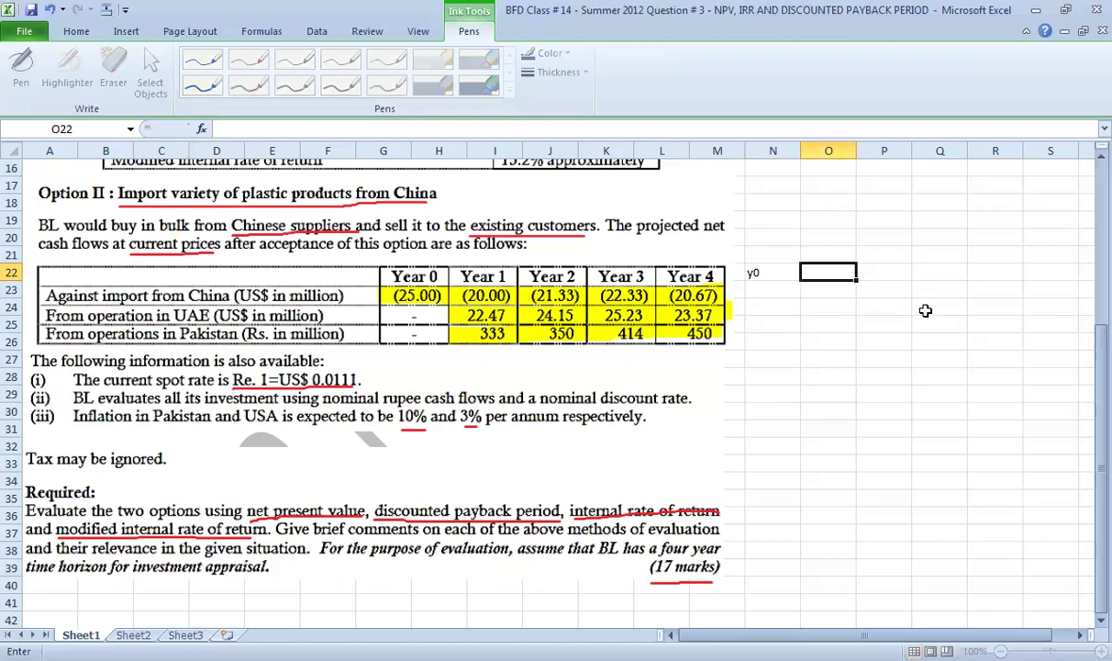
{"action": "type", "text": "y1"}
{"action": "key", "text": "Tab"}
{"action": "type", "text": "y2"}
{"action": "key", "text": "Tab"}
{"action": "type", "text": "y3"}
{"action": "key", "text": "Tab"}
{"action": "type", "text": "y"}
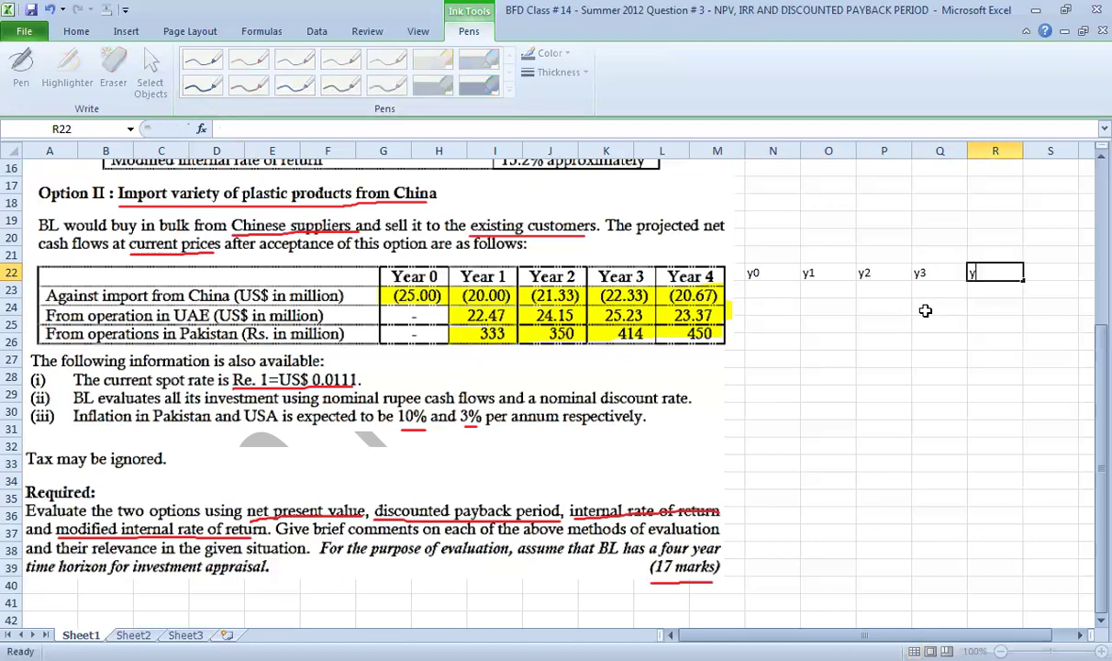
{"action": "type", "text": "4"}
{"action": "key", "text": "Return"}
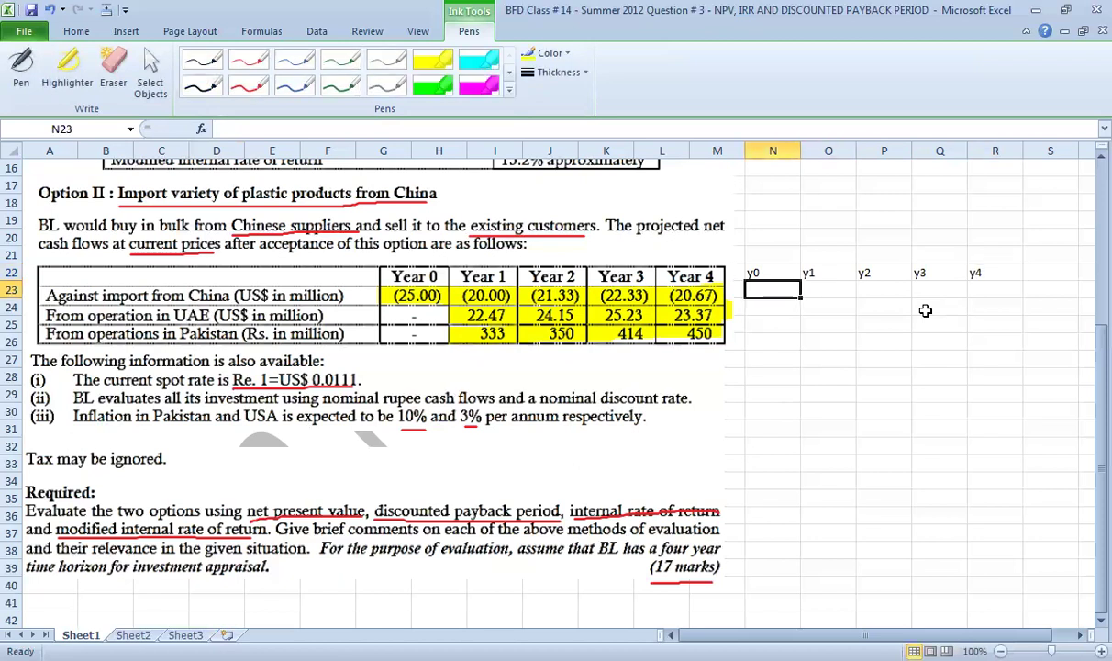
- Move the year headings y0 to y4 one column over to cells O22 to S22
{"action": "key", "text": "Up"}
{"action": "key", "text": "shift+Right"}
{"action": "key", "text": "shift+Right"}
{"action": "key", "text": "shift+Right"}
{"action": "key", "text": "shift+Right"}
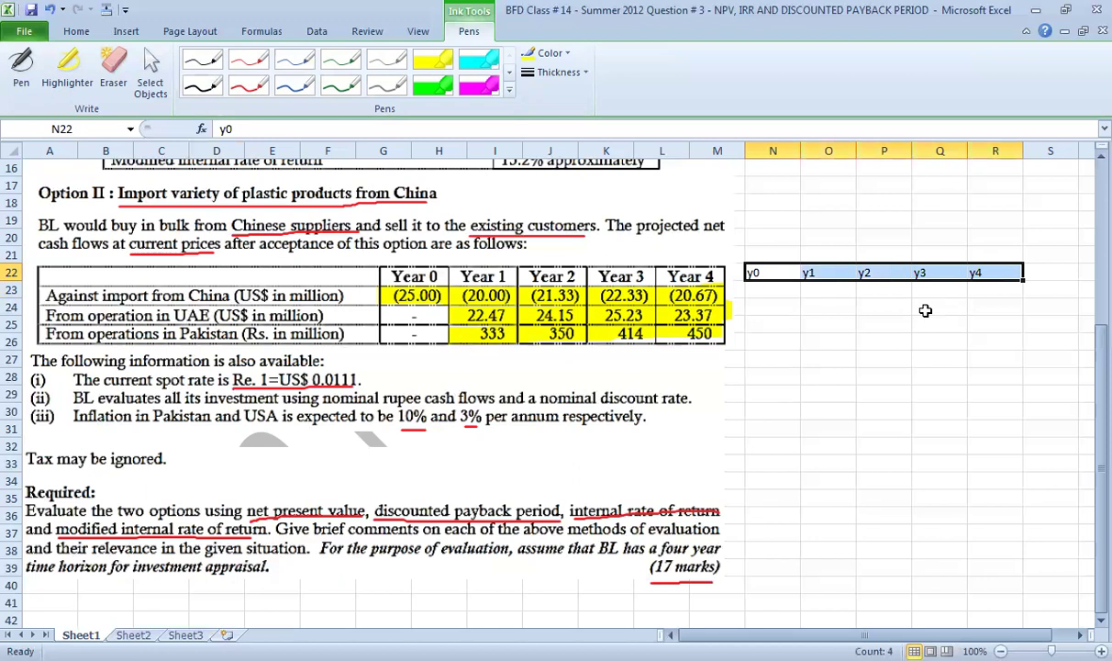
{"action": "key", "text": "ctrl+c"}
{"action": "key", "text": "Right"}
{"action": "key", "text": "shift+Right"}
{"action": "key", "text": "shift+Right"}
{"action": "key", "text": "shift+Right"}
{"action": "key", "text": "shift+Right"}
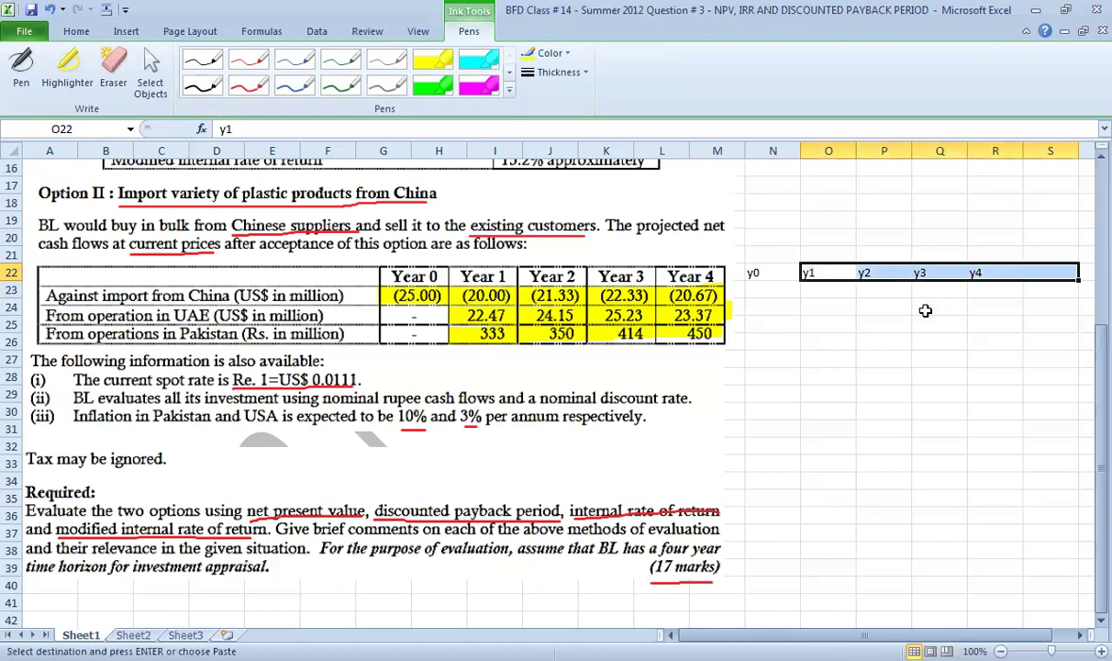
{"action": "key", "text": "Return"}
- Enter the net US$ cash flows =-25 under y0 and =22.47-20 under y1 in row 23
{"action": "type", "text": "="}
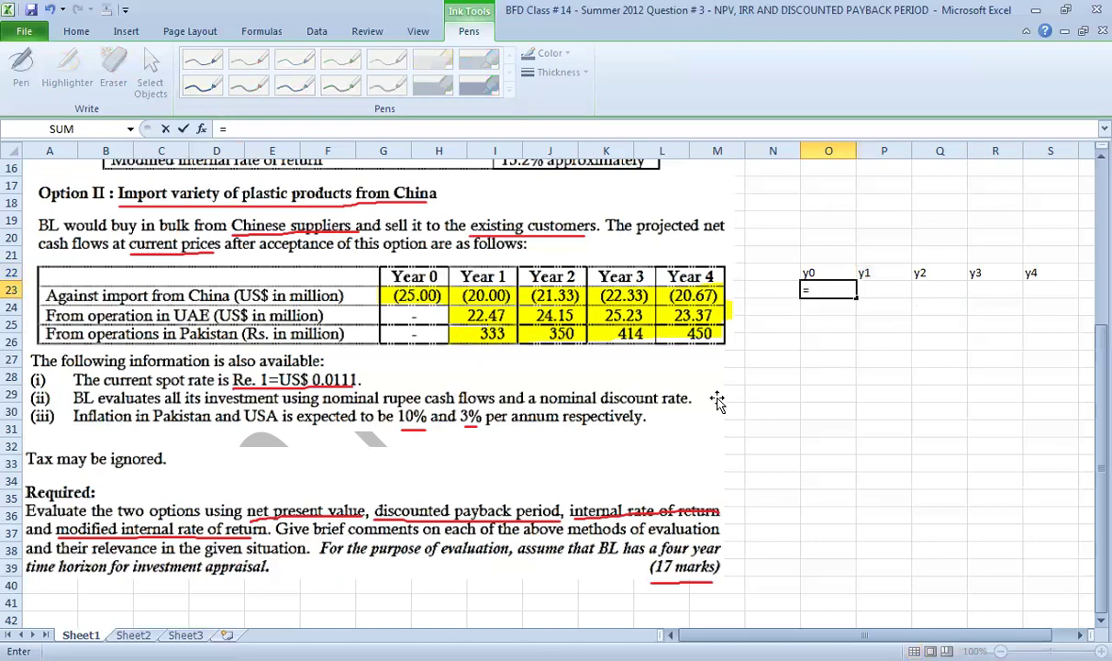
{"action": "type", "text": "-25"}
{"action": "key", "text": "Return"}
{"action": "key", "text": "Right"}
{"action": "key", "text": "Up"}
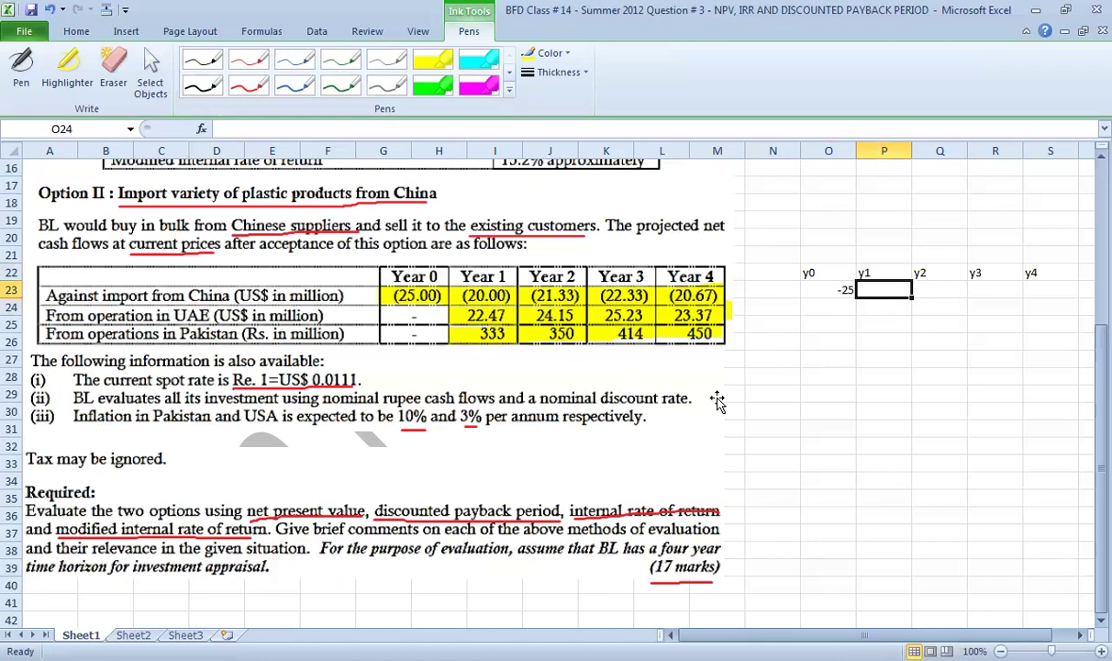
{"action": "type", "text": "="}
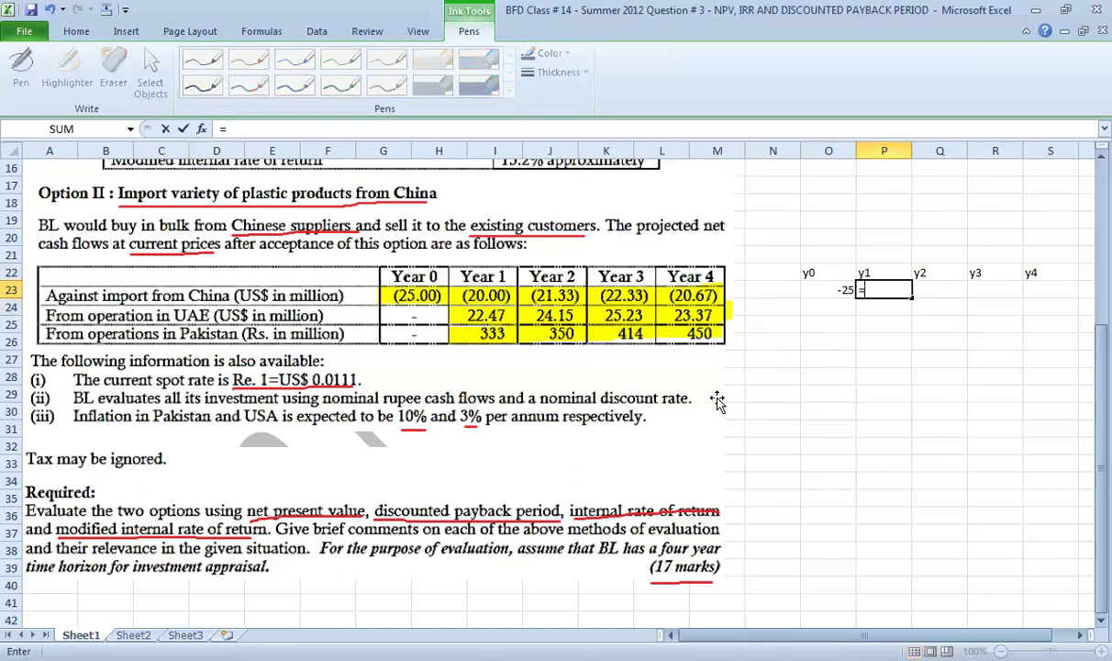
{"action": "type", "text": "22.47-20"}
{"action": "key", "text": "Return"}
- Enter the net US$ cash flow =24.15-21.33 under y2 in row 23
{"action": "key", "text": "Right"}
{"action": "key", "text": "Up"}
{"action": "type", "text": "=24.15"}
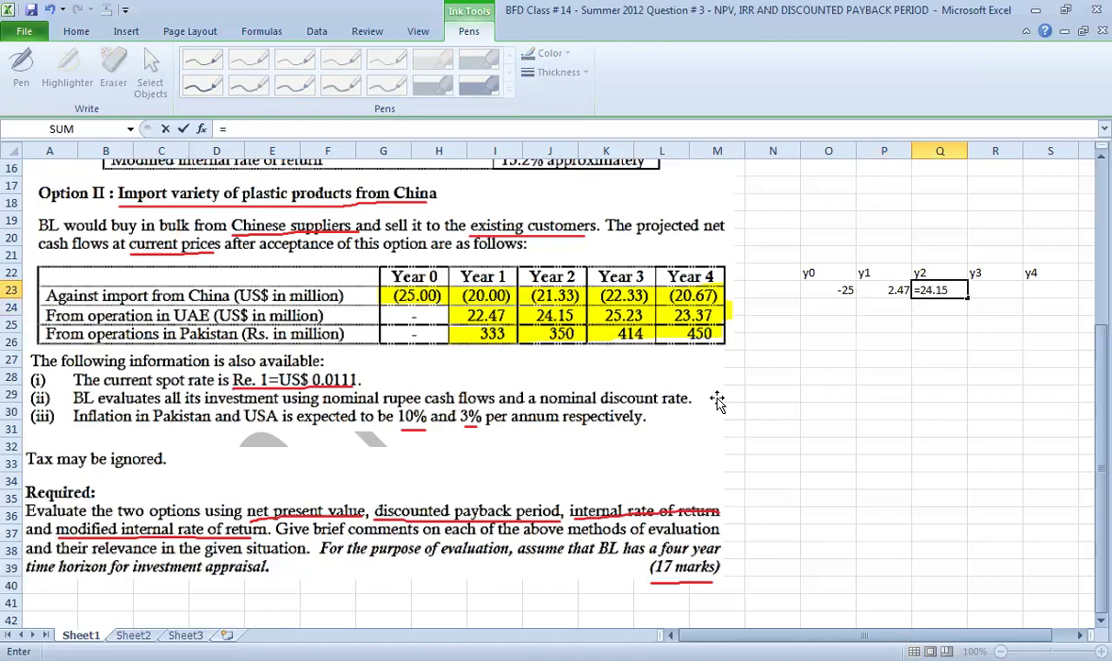
{"action": "type", "text": "-21.33"}
{"action": "key", "text": "Return"}
{"action": "key", "text": "Right"}
{"action": "key", "text": "Up"}
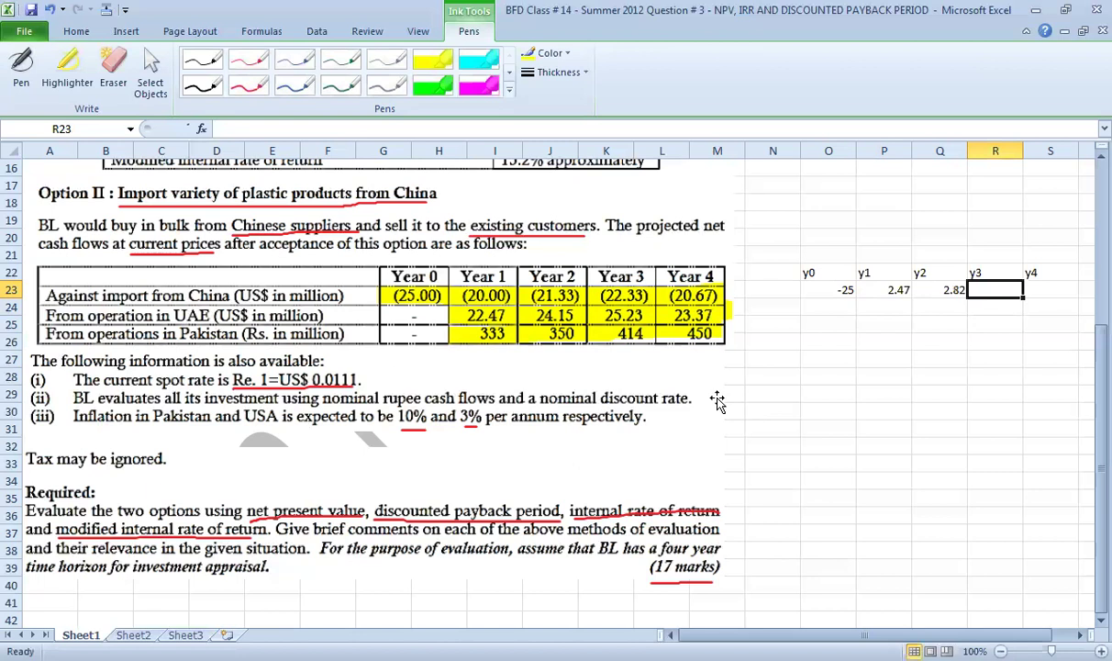
- Enter the net US$ cash flows =25.23-22.33 under y3 and =23.37-20.67 under y4 in row 23
{"action": "type", "text": "="}
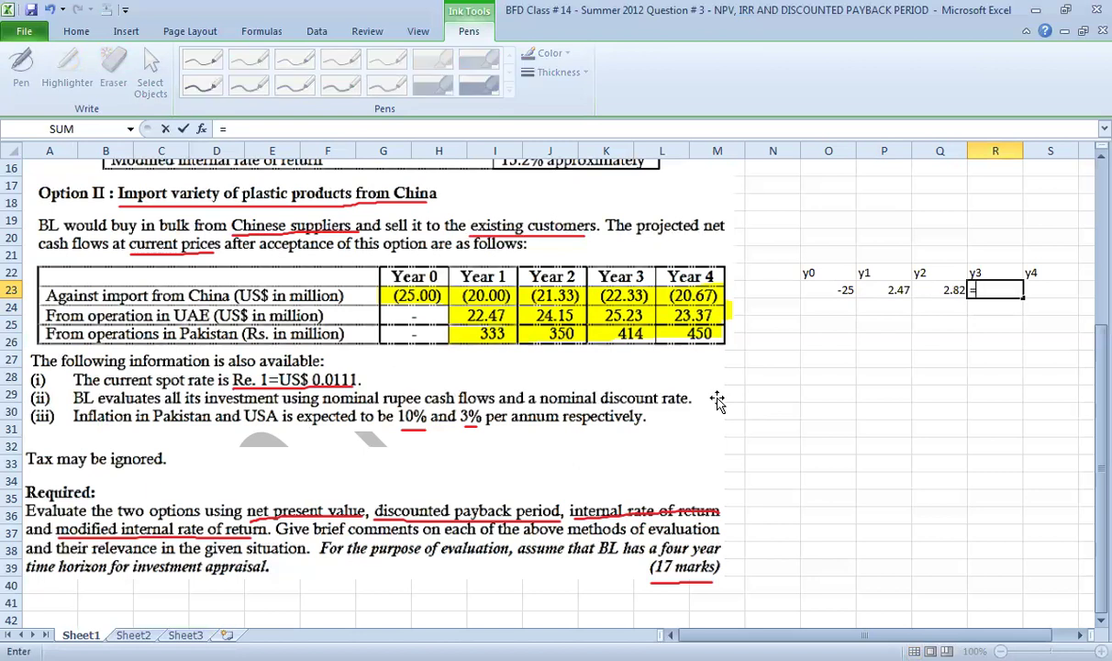
{"action": "type", "text": "25.23-22.33"}
{"action": "key", "text": "Return"}
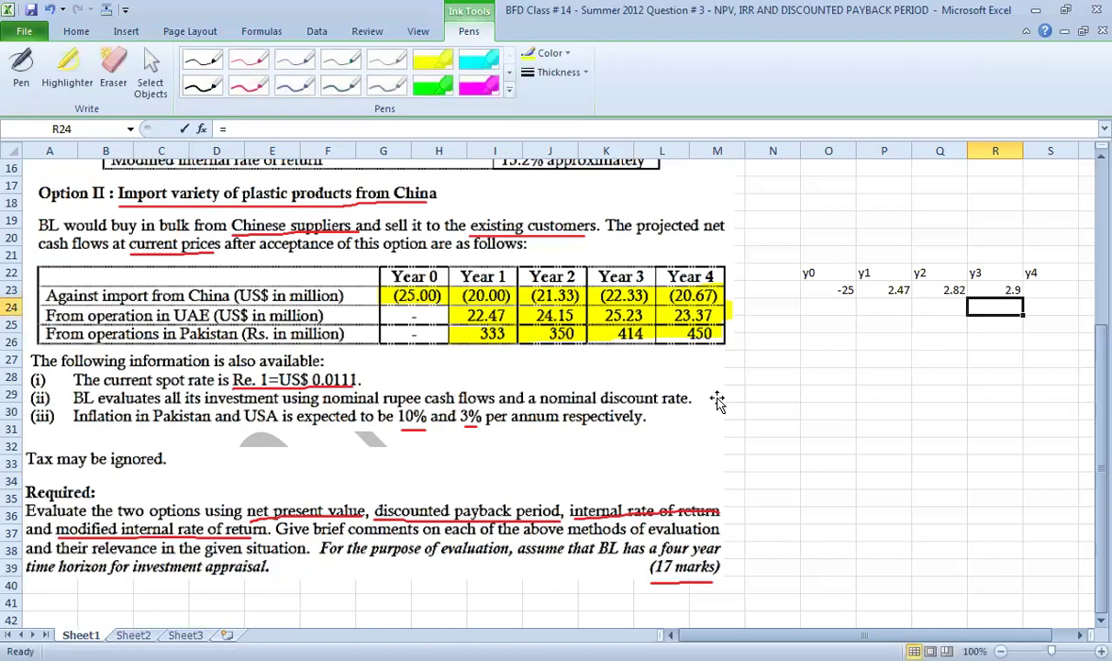
{"action": "key", "text": "Right"}
{"action": "key", "text": "Up"}
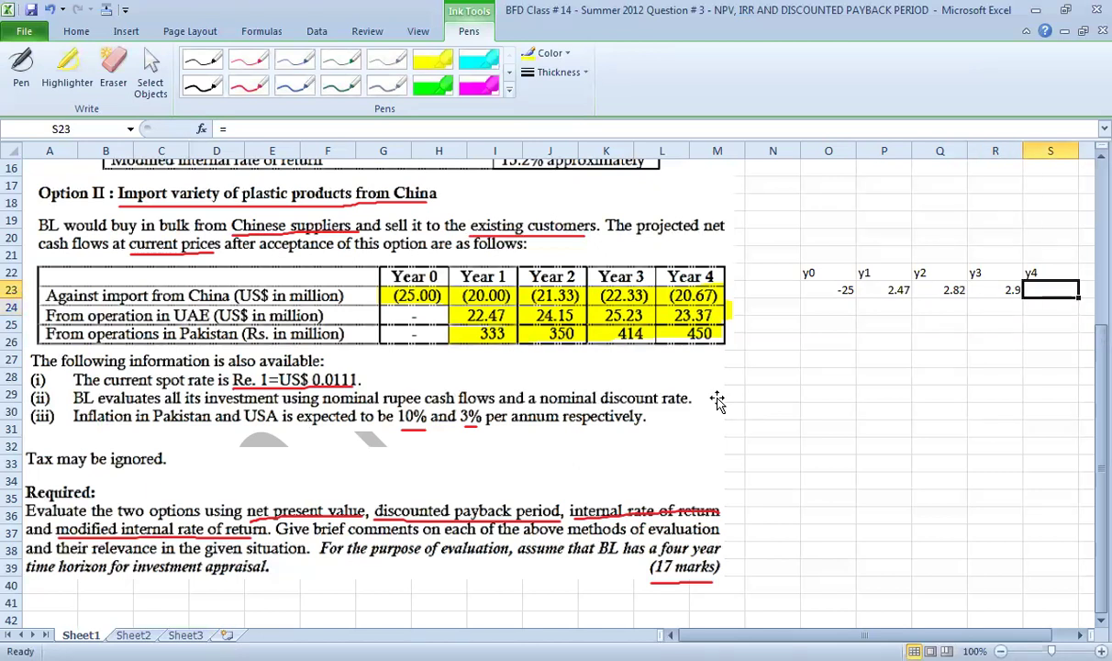
{"action": "type", "text": "="}
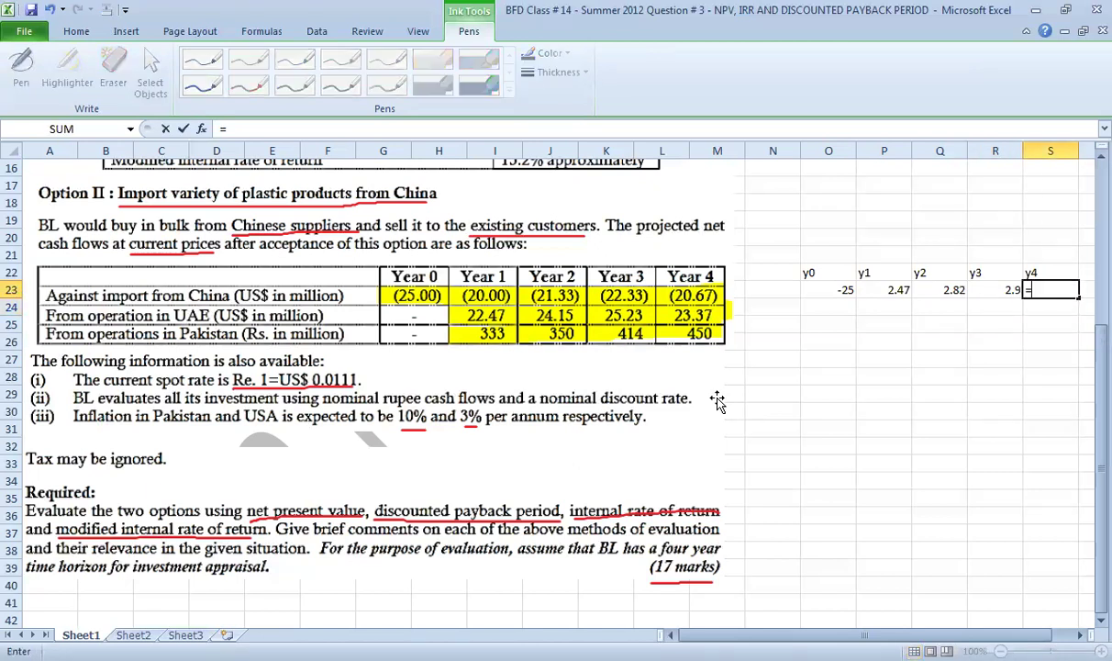
{"action": "type", "text": "23.37-20.67"}
{"action": "key", "text": "Return"}
{"action": "key", "text": "Up"}
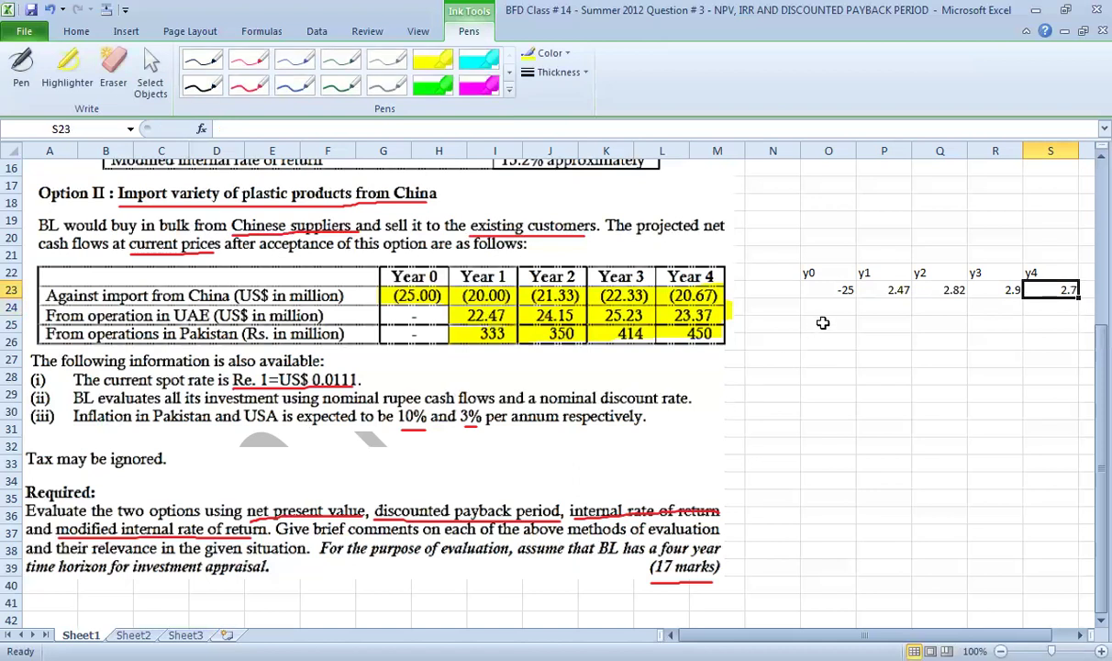
- Highlight in yellow the sentence "The projected net cash flows at current prices after acceptance of this option are as follows:"
{"action": "left_click", "coordinate": [432, 60]}
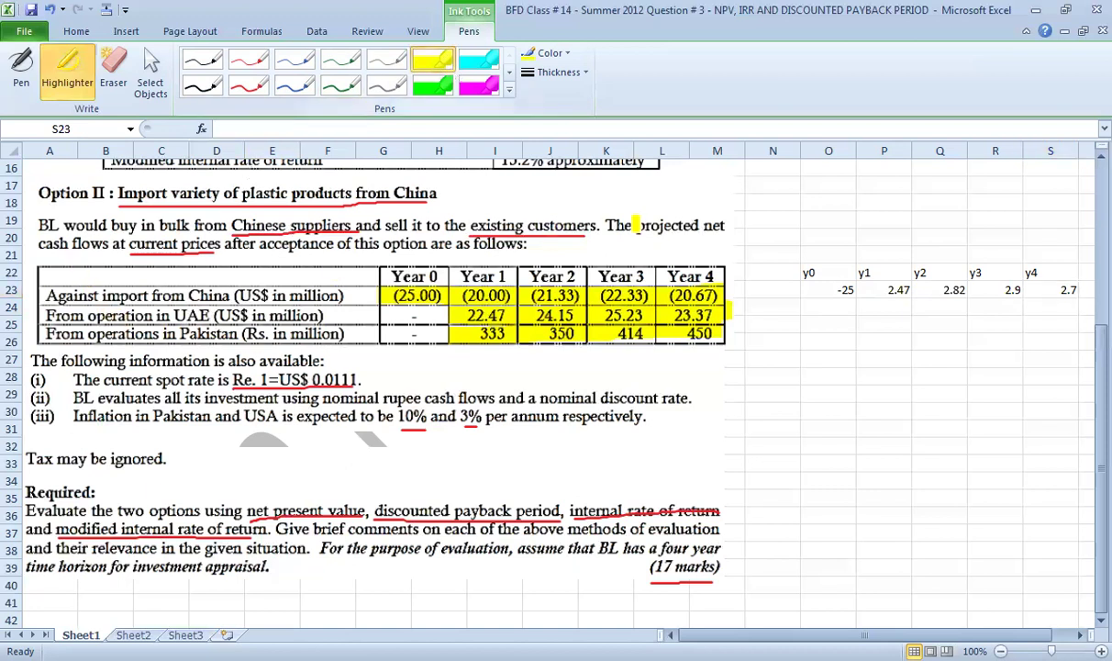
{"action": "left_click_drag", "start_coordinate": [606, 225], "coordinate": [725, 225]}
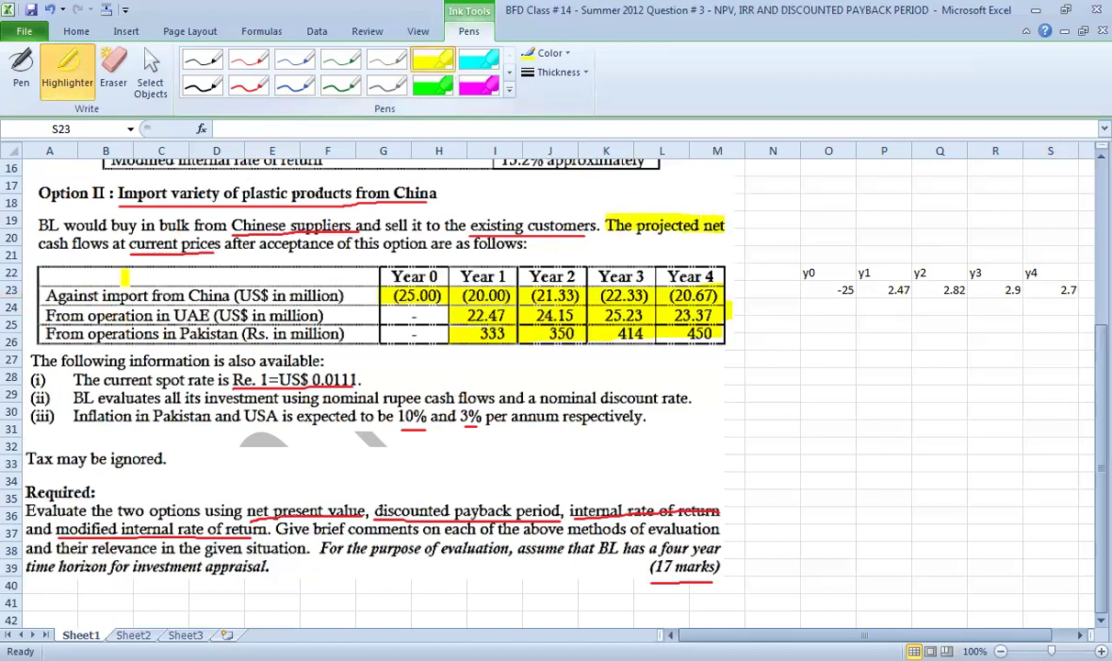
{"action": "left_click_drag", "start_coordinate": [40, 244], "coordinate": [506, 244]}
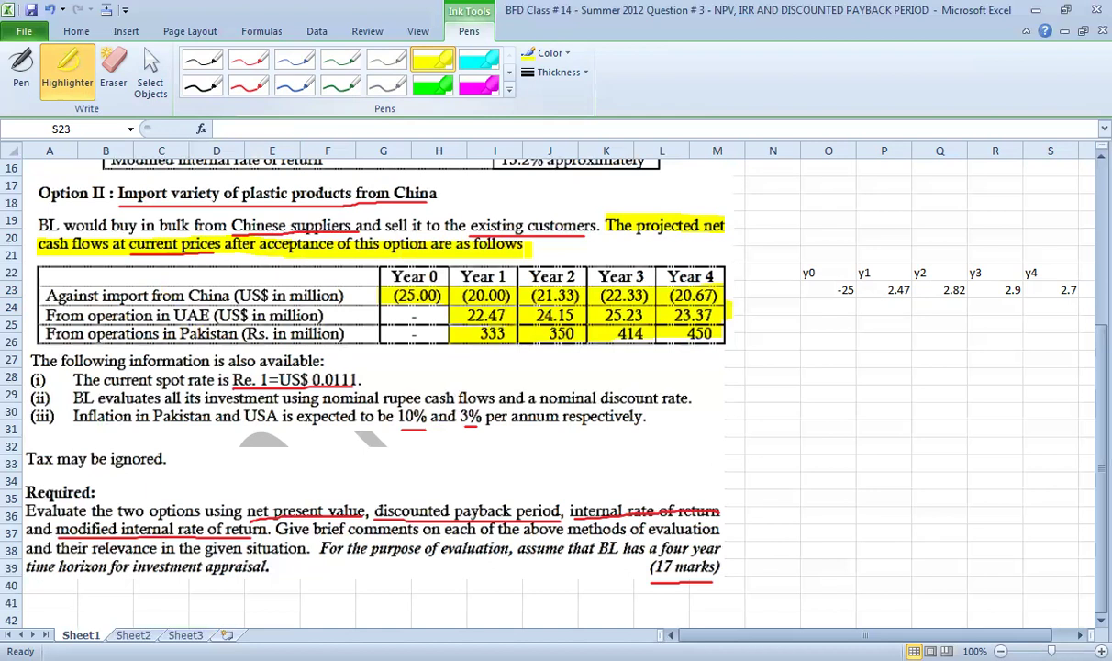
- Circle "current prices" in red ink and highlight point (ii) on nominal rupee cash flows and the nominal discount rate in green
{"action": "left_click", "coordinate": [246, 86]}
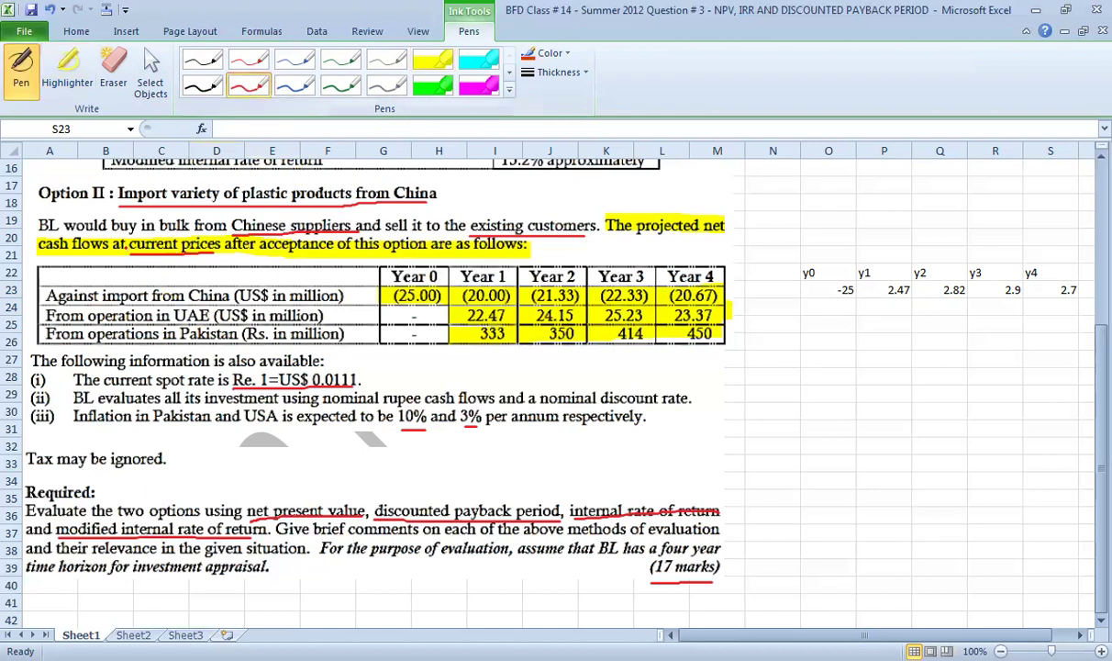
{"action": "mouse_move", "coordinate": [128, 236]}
{"action": "left_mouse_down"}
{"action": "mouse_move", "coordinate": [128, 250]}
{"action": "mouse_move", "coordinate": [220, 254]}
{"action": "mouse_move", "coordinate": [221, 242]}
{"action": "mouse_move", "coordinate": [141, 231]}
{"action": "left_mouse_up"}
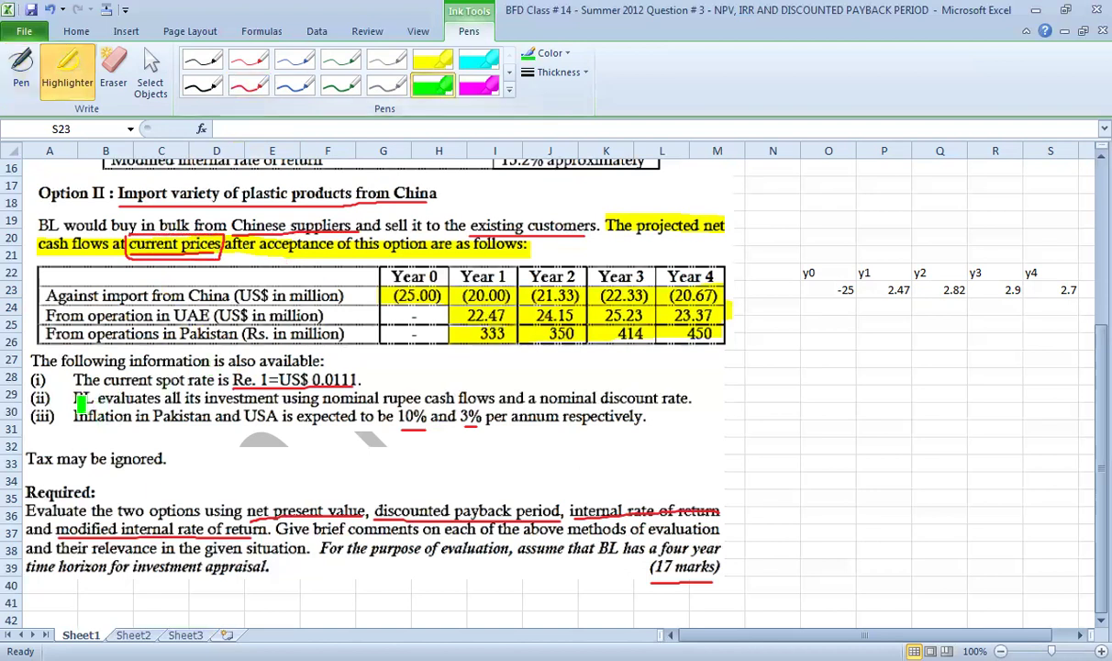
{"action": "left_click_drag", "start_coordinate": [74, 397], "coordinate": [699, 398]}
{"action": "key", "text": "Escape"}
- Enter the nominal US$ cash flows =O23 for y0 in O24 and =P23*1.03 for y1 in P24
{"action": "left_click", "coordinate": [807, 305]}
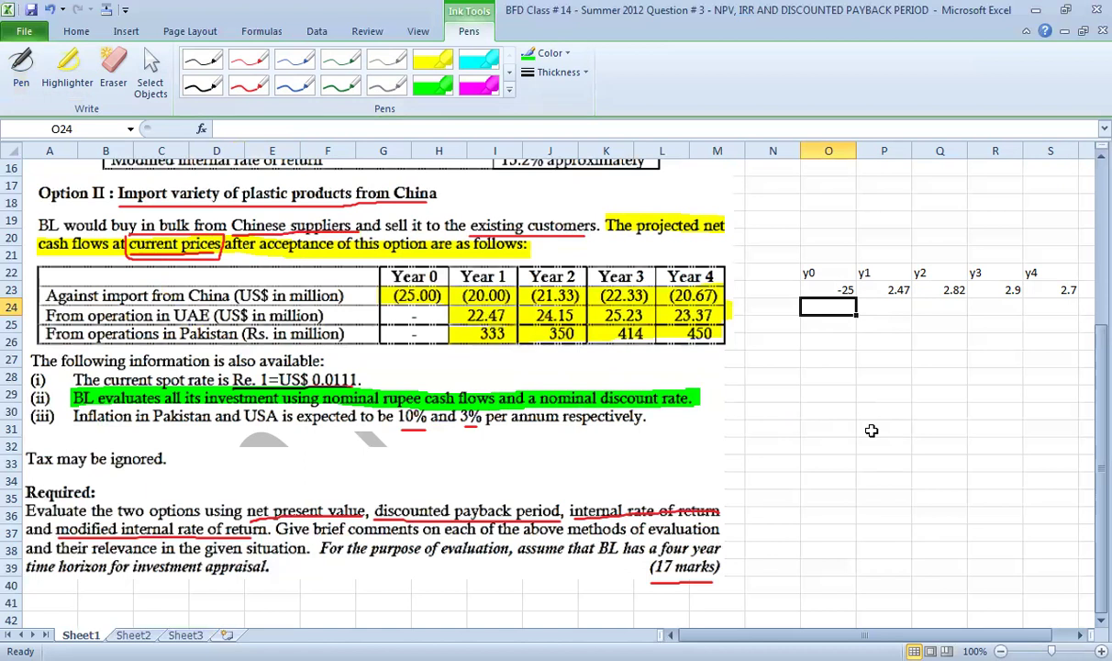
{"action": "type", "text": "=O23"}
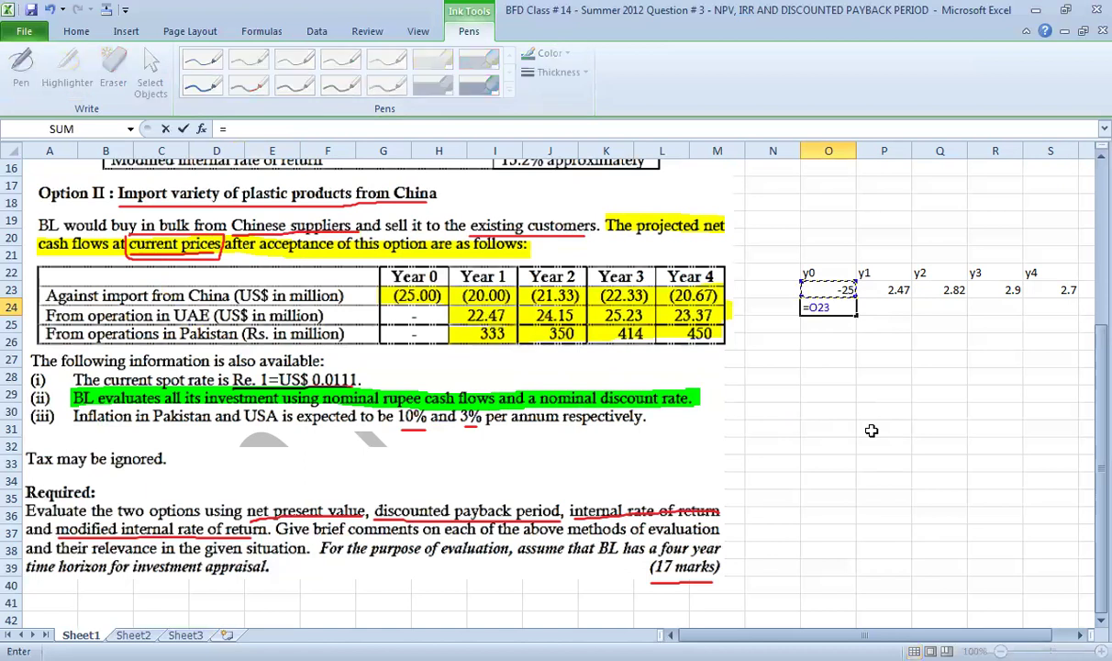
{"action": "key", "text": "Return"}
{"action": "key", "text": "Right"}
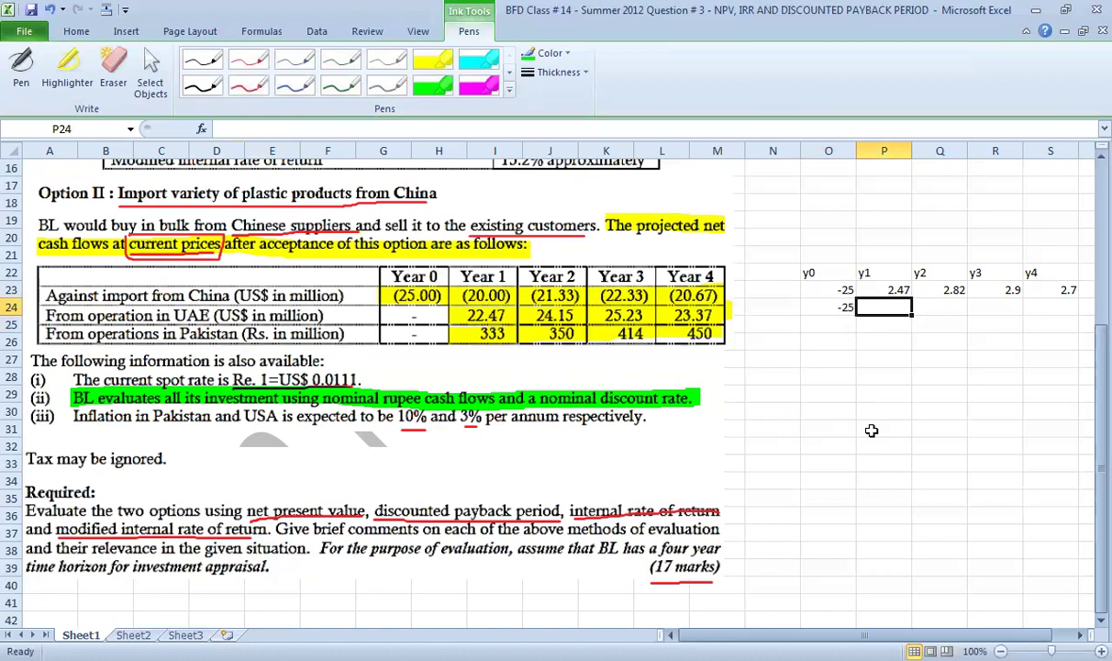
{"action": "type", "text": "="}
{"action": "key", "text": "Up"}
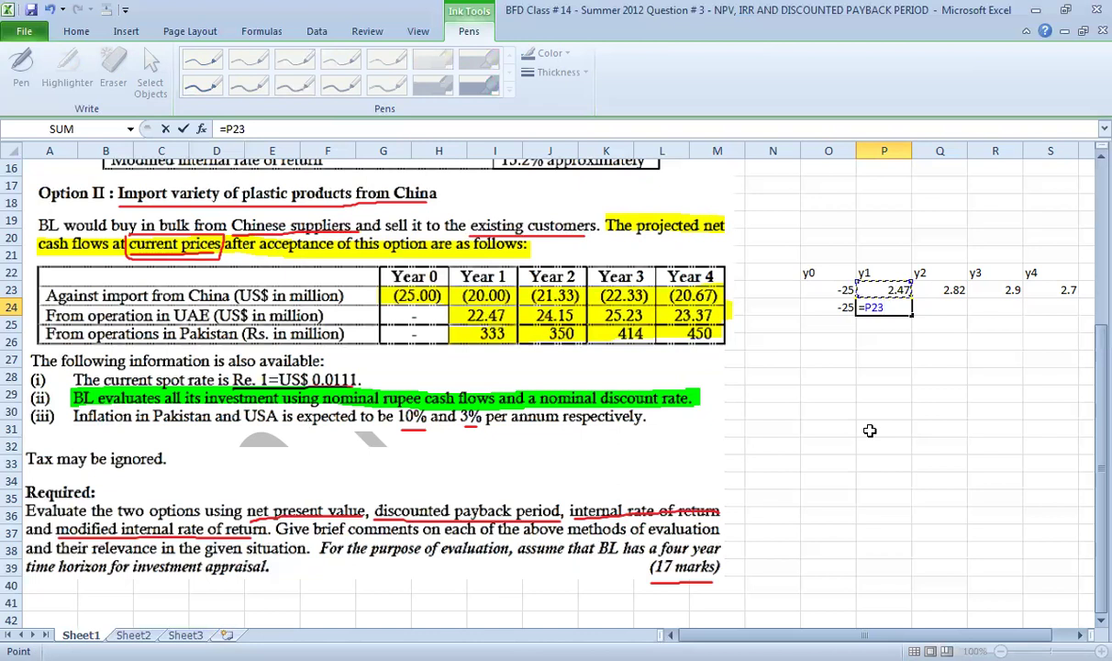
{"action": "type", "text": "*1.03"}
{"action": "key", "text": "Return"}
{"action": "key", "text": "Up"}
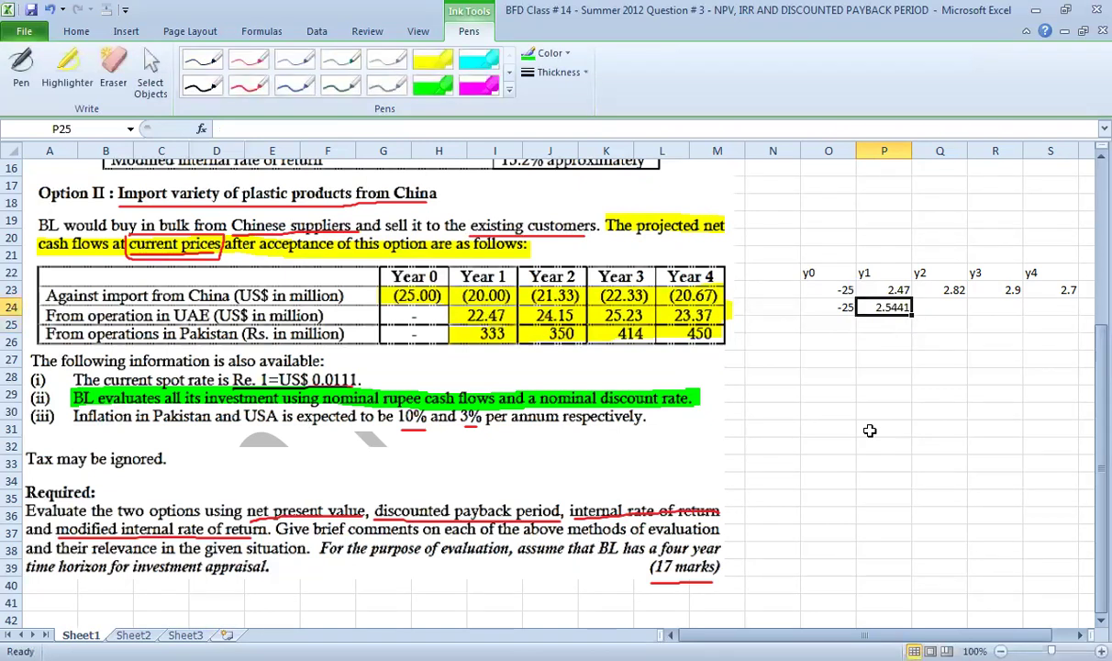
- Inflate the y2 cash flow at 3% for two years with =Q23*1.03^2 in Q24
{"action": "key", "text": "Right"}
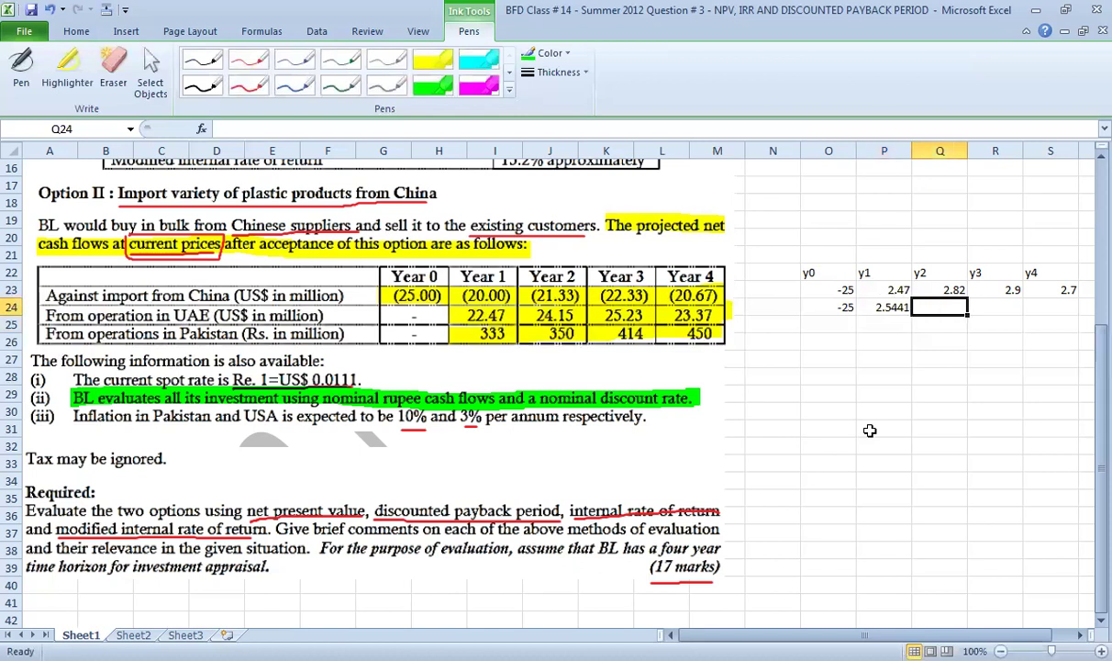
{"action": "type", "text": "="}
{"action": "key", "text": "Up"}
{"action": "type", "text": "*"}
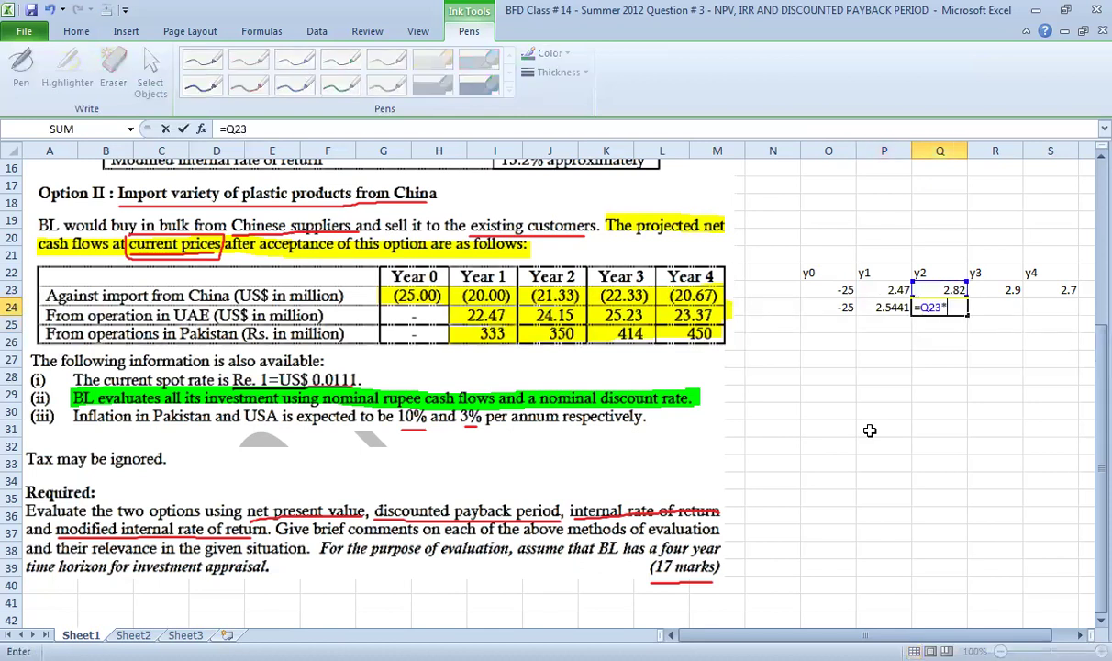
{"action": "type", "text": "1.03^2"}
{"action": "key", "text": "Return"}
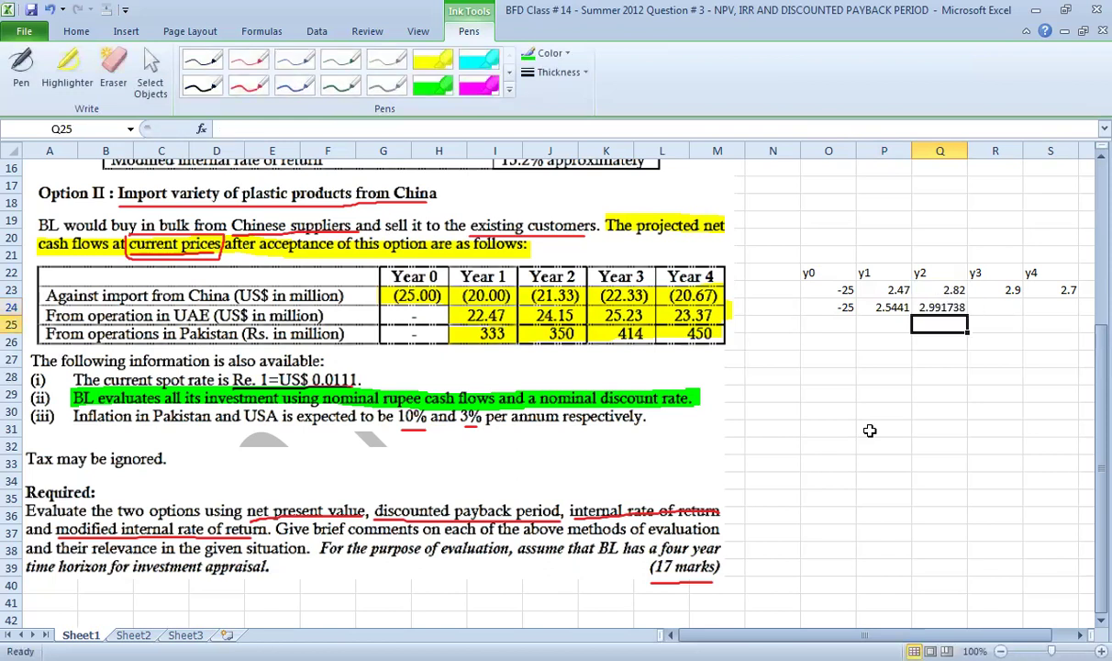
{"action": "key", "text": "Up"}
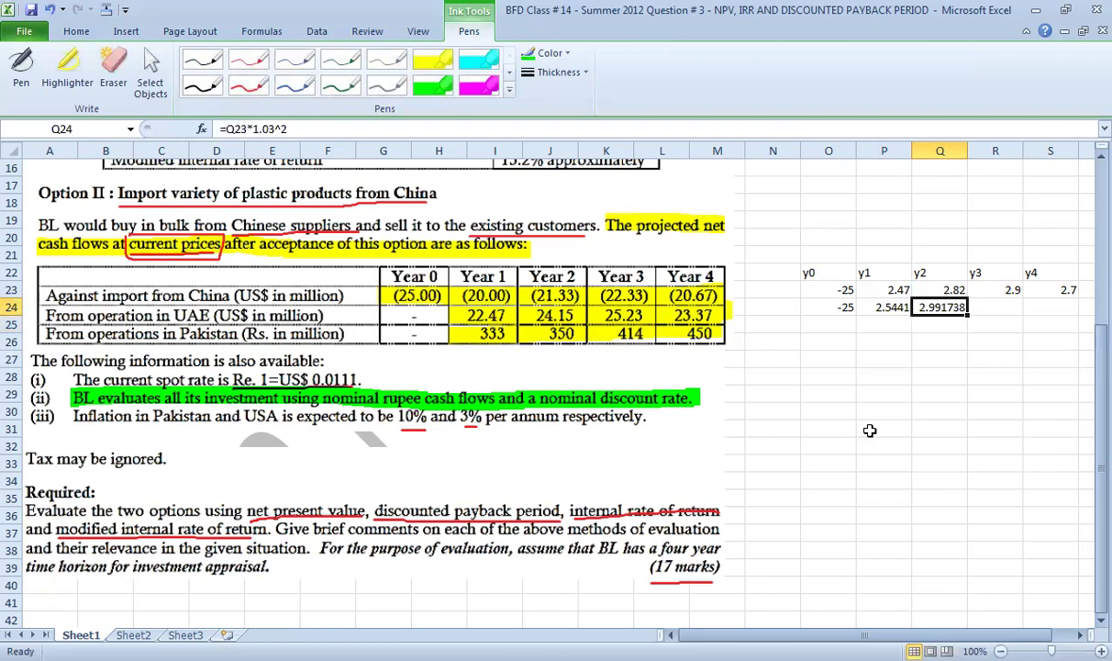
- Inflate the y3 cash flow at 3% for three years with =R23*1.03^3 in R24
{"action": "key", "text": "Right"}
{"action": "type", "text": "="}
{"action": "key", "text": "Up"}
{"action": "type", "text": "*"}
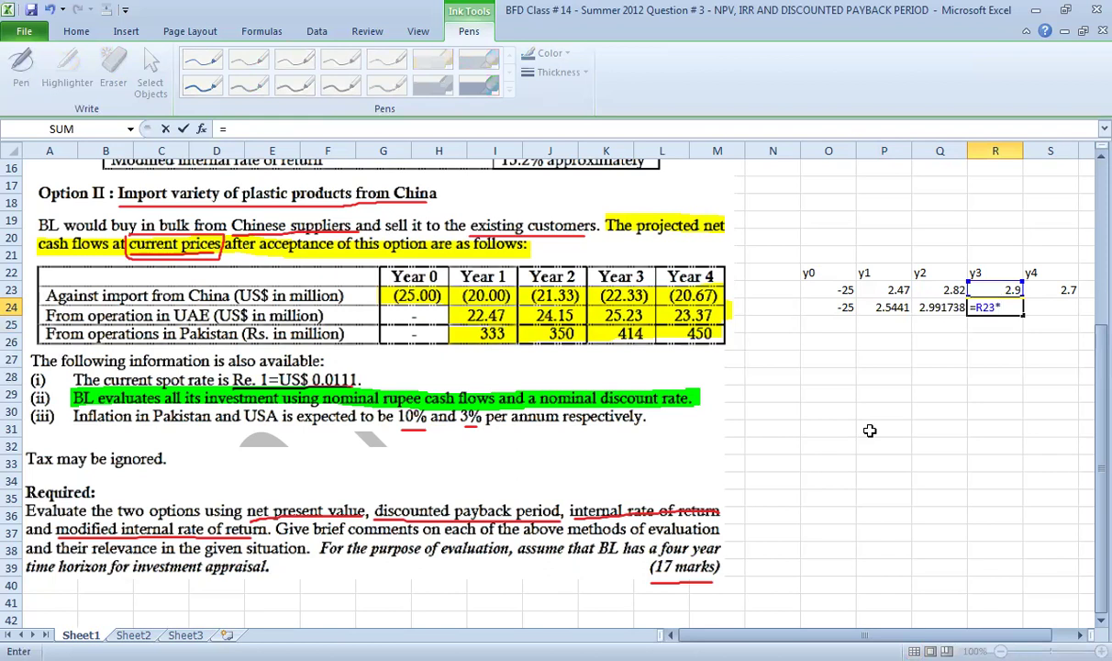
{"action": "type", "text": "1.03^3"}
{"action": "key", "text": "Return"}
{"action": "key", "text": "Up"}
- Inflate the y4 cash flow at 3% for four years with =S23*1.03^4 in S24
{"action": "key", "text": "Right"}
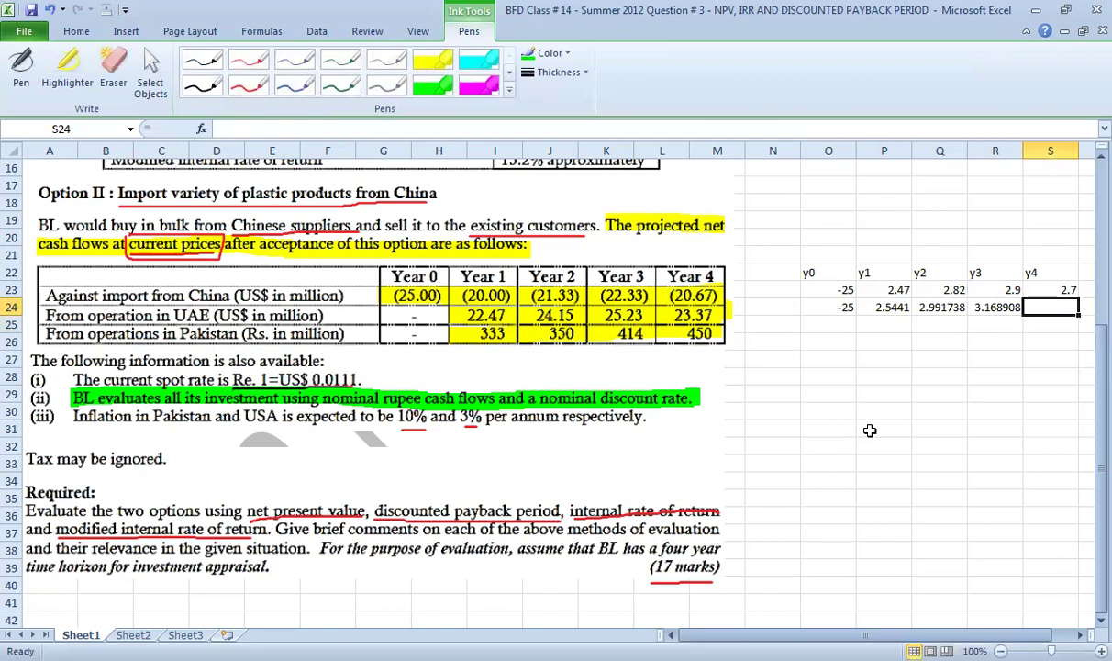
{"action": "type", "text": "="}
{"action": "key", "text": "Up"}
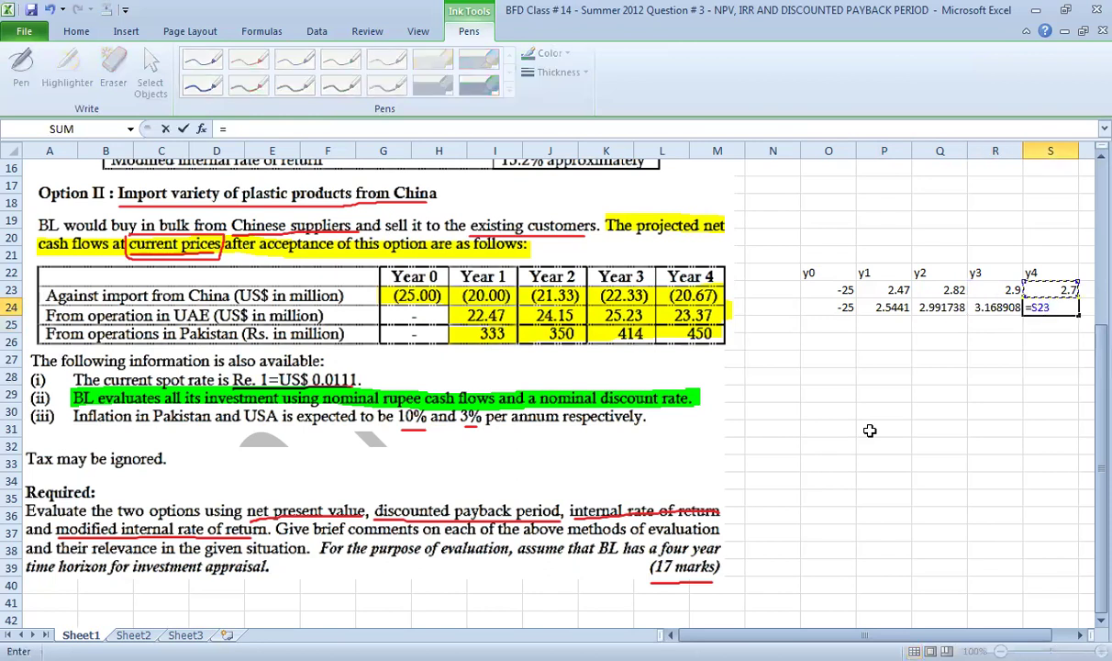
{"action": "type", "text": "*1.0"}
{"action": "key", "text": "ctrl+Return"}
{"action": "key", "text": "F2"}
{"action": "type", "text": "3^4"}
{"action": "key", "text": "Return"}
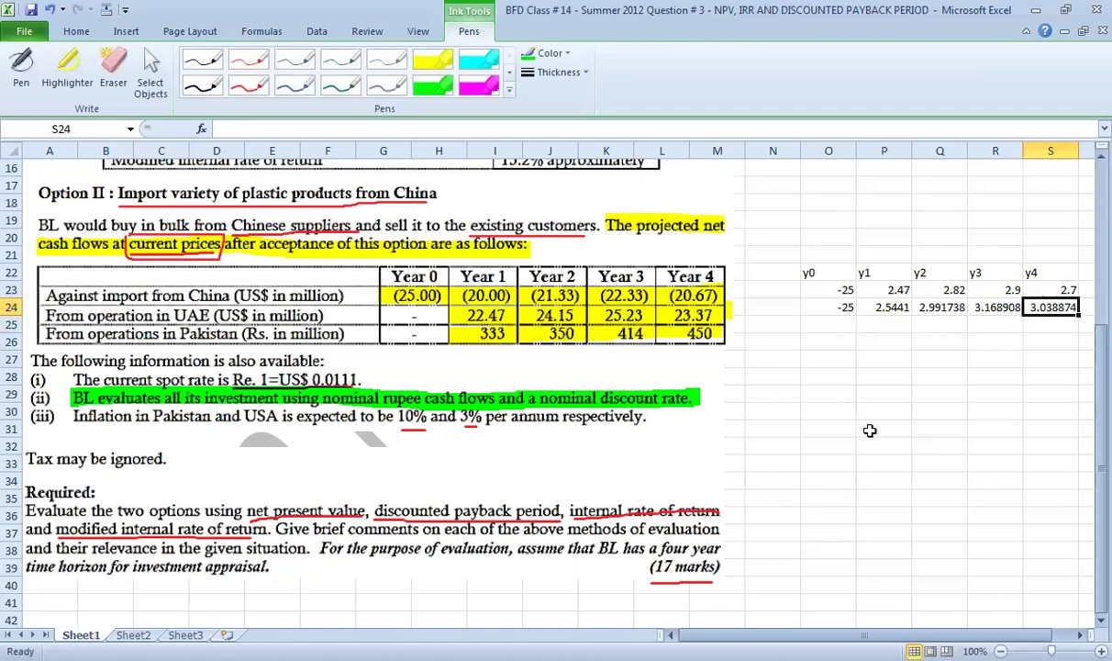
- Format the inflated cash flows in O24 to S24 to show two decimal places
{"action": "key", "text": "shift+Left"}
{"action": "key", "text": "shift+Left"}
{"action": "key", "text": "shift+Left"}
{"action": "key", "text": "shift+Left"}
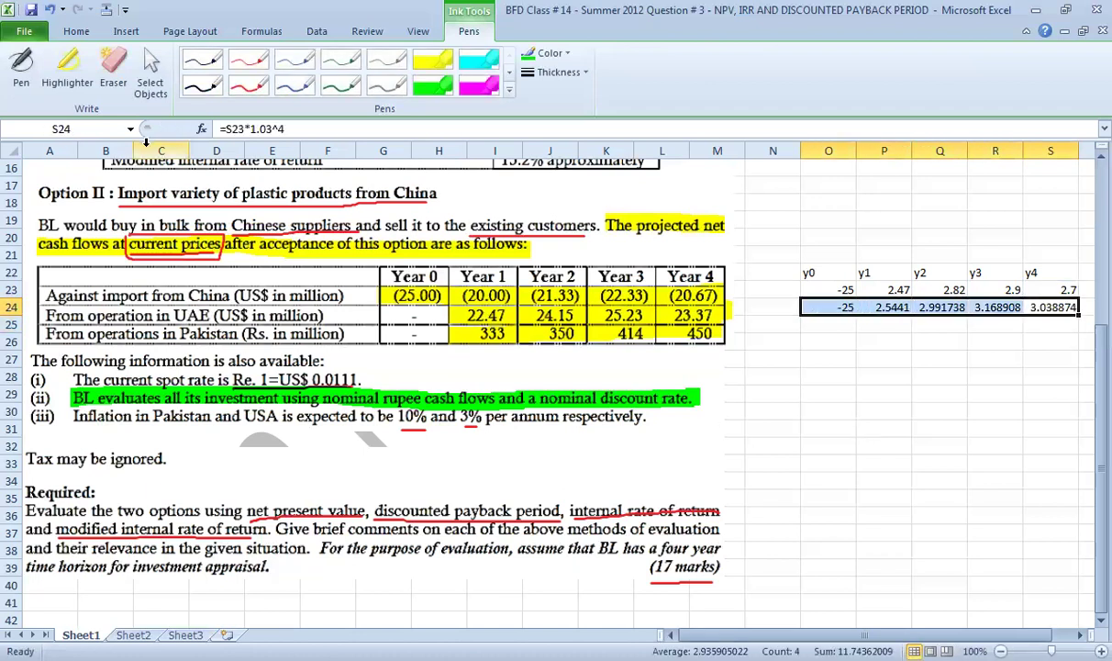
{"action": "left_click", "coordinate": [78, 31]}
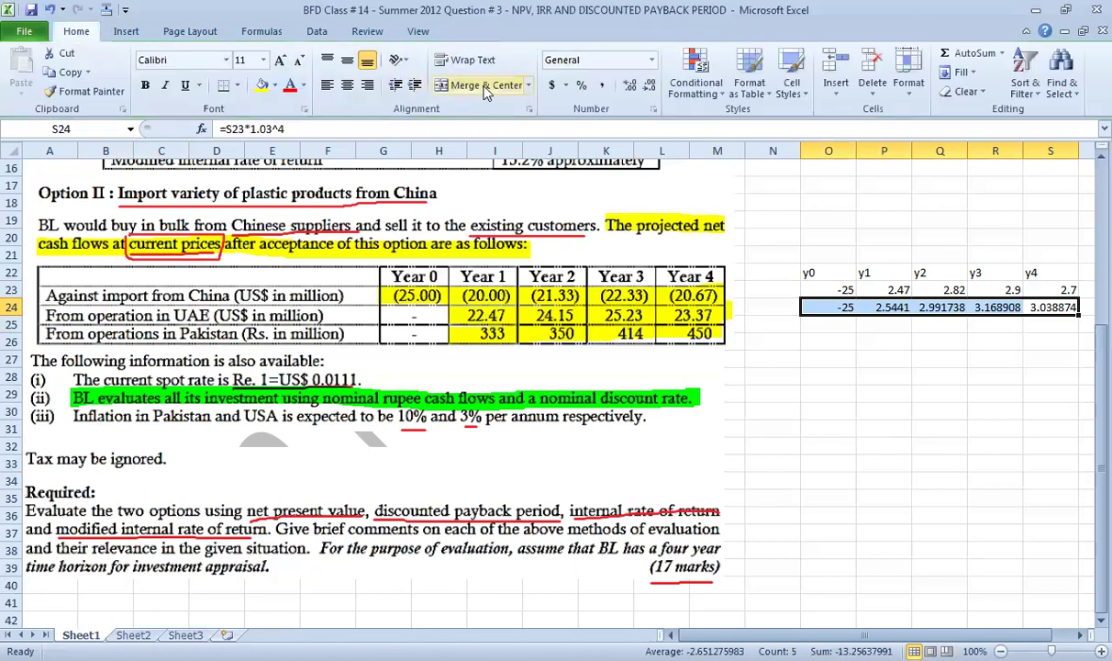
{"action": "left_click", "coordinate": [648, 86]}
{"action": "left_click", "coordinate": [648, 86]}
{"action": "left_click", "coordinate": [649, 85]}
{"action": "left_click", "coordinate": [629, 85]}
- Label the inflated cash flow row with $ in cell N24
{"action": "left_click", "coordinate": [829, 376]}
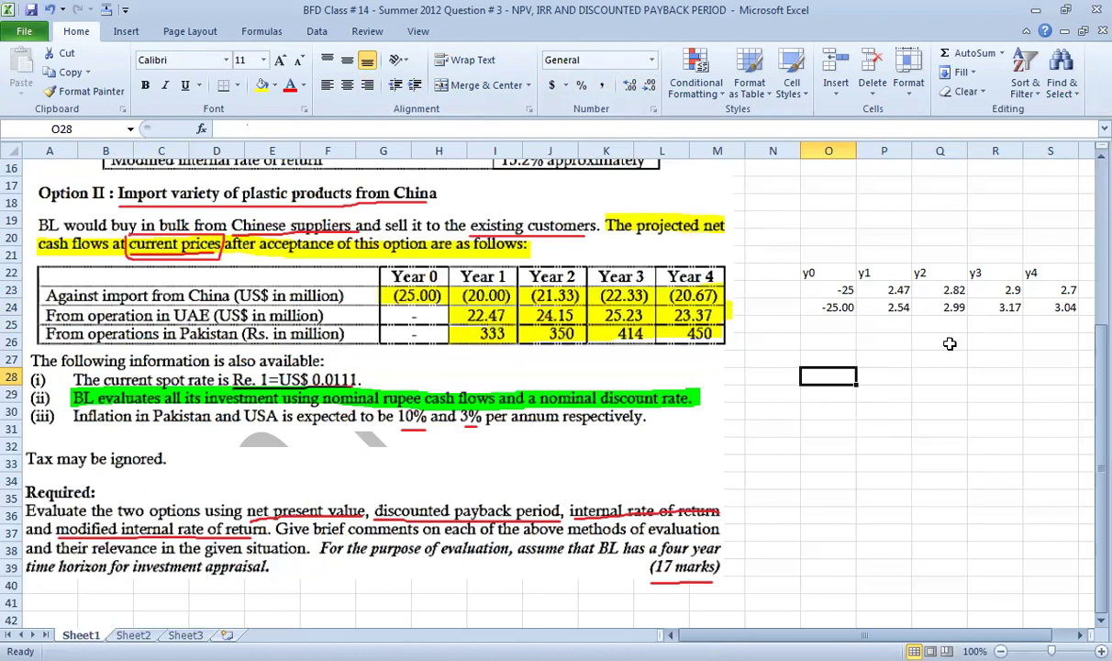
{"action": "key", "text": "Up"}
{"action": "key", "text": "Up"}
{"action": "key", "text": "Up"}
{"action": "key", "text": "Up"}
{"action": "key", "text": "Left"}
{"action": "type", "text": "$"}
{"action": "key", "text": "Return"}
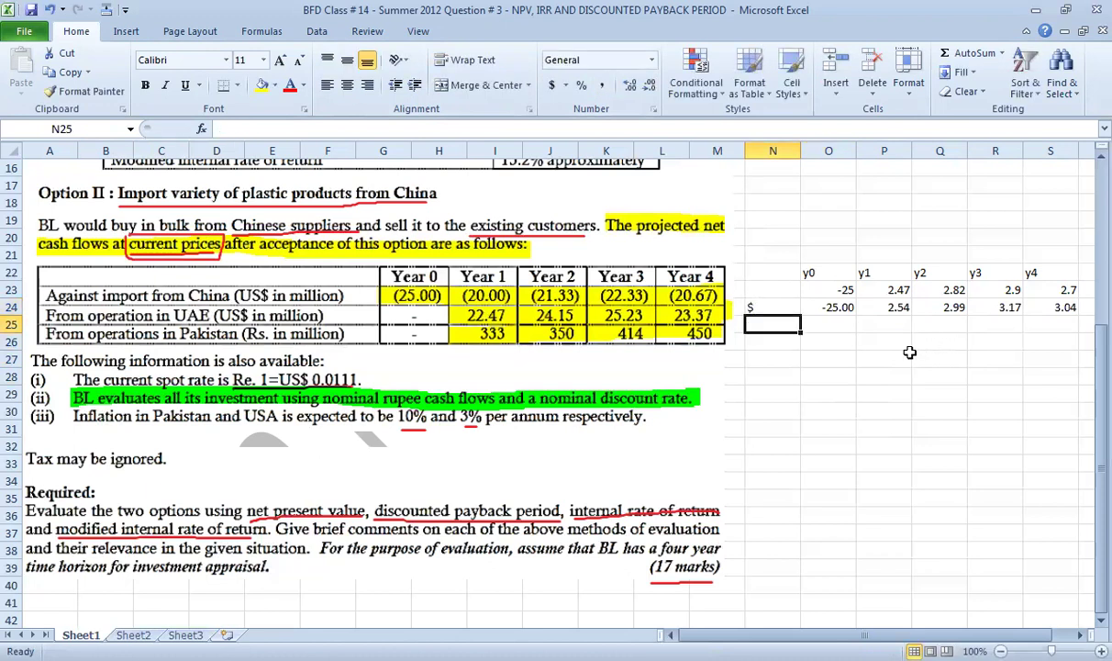
{"action": "left_click_drag", "start_coordinate": [750, 268], "coordinate": [1041, 304]}
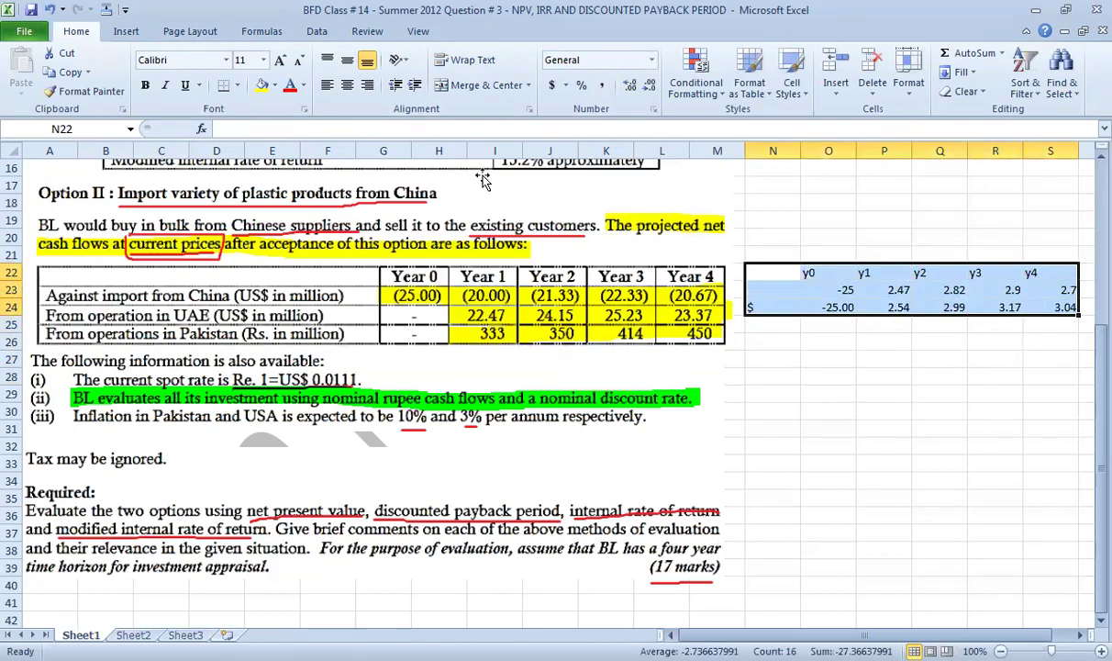
{"action": "left_click", "coordinate": [825, 461]}
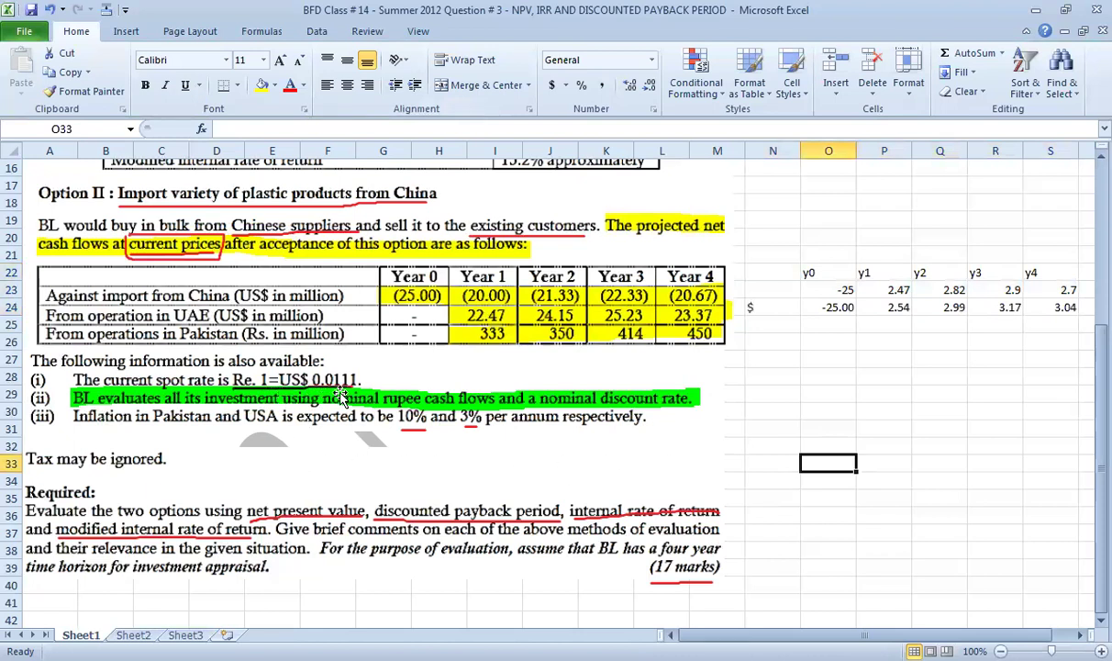
- Begin the spot-rate line in row 30 with Re in N30, 1 in O30 and an equals sign in P30
{"action": "left_click", "coordinate": [786, 412]}
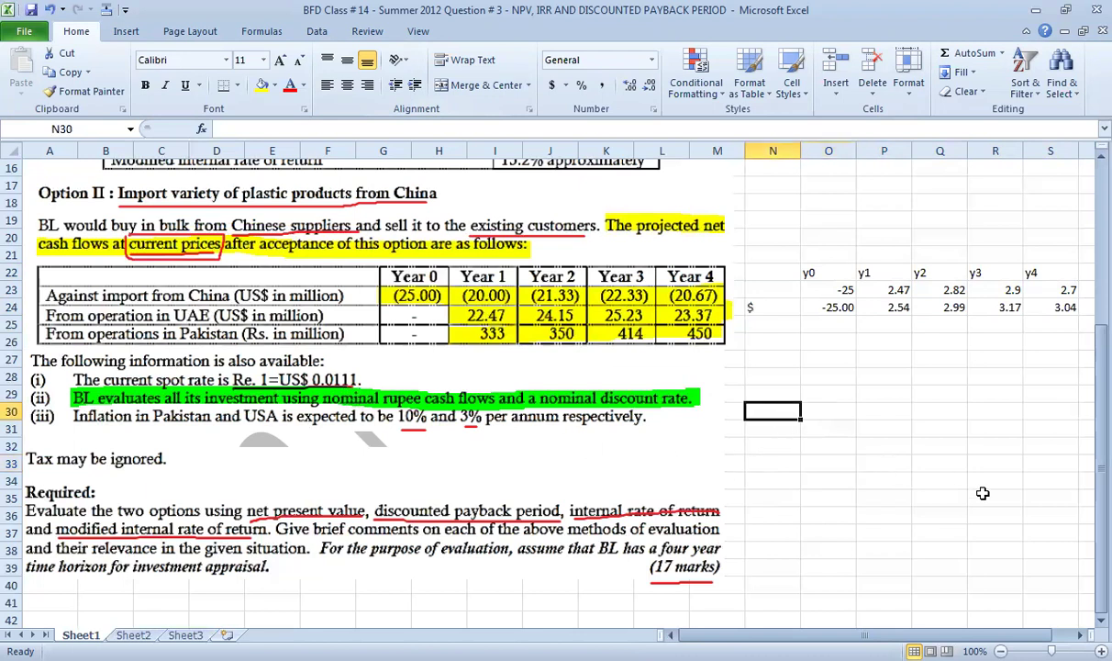
{"action": "type", "text": "Re"}
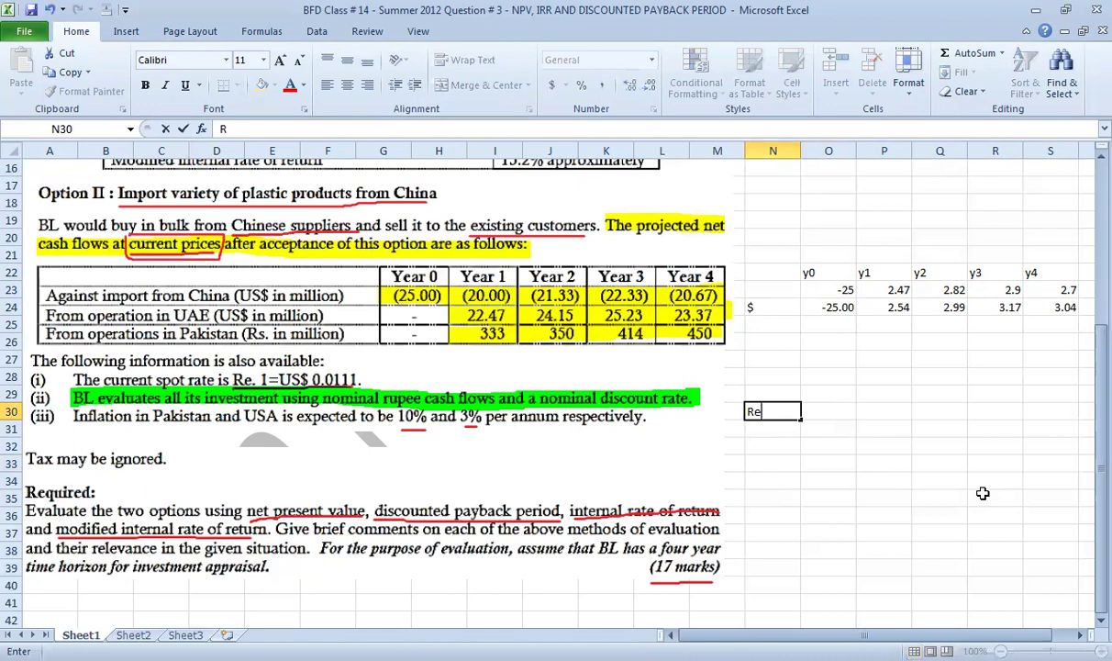
{"action": "key", "text": "Tab"}
{"action": "type", "text": "1"}
{"action": "key", "text": "Tab"}
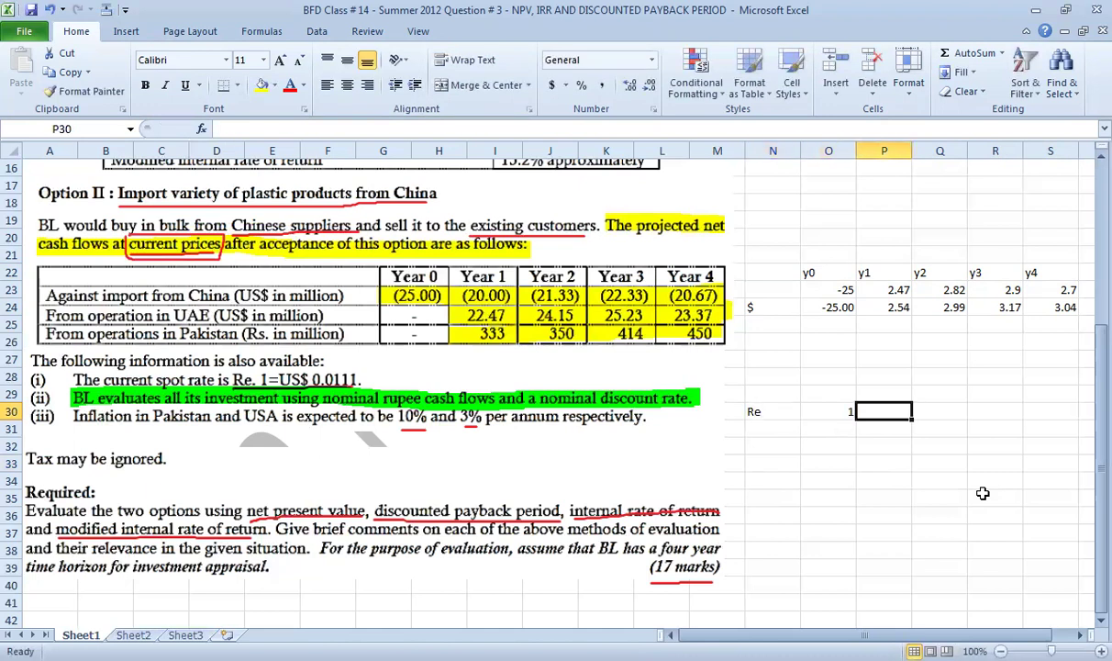
{"action": "type", "text": "=100"}
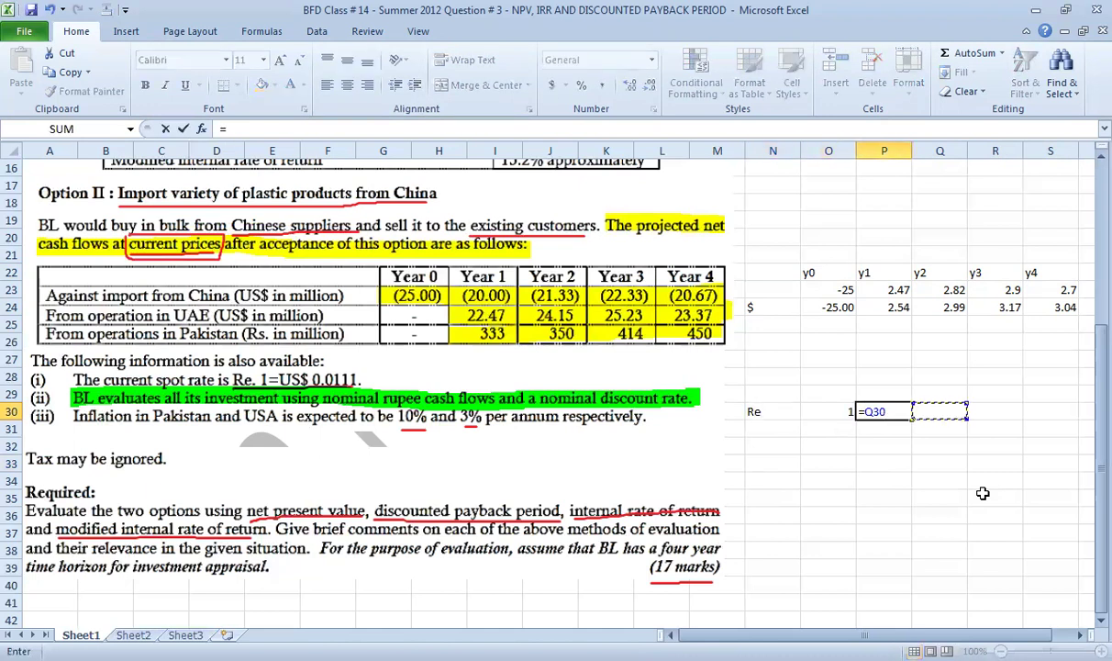
{"action": "key", "text": "Escape"}
{"action": "type", "text": "="}
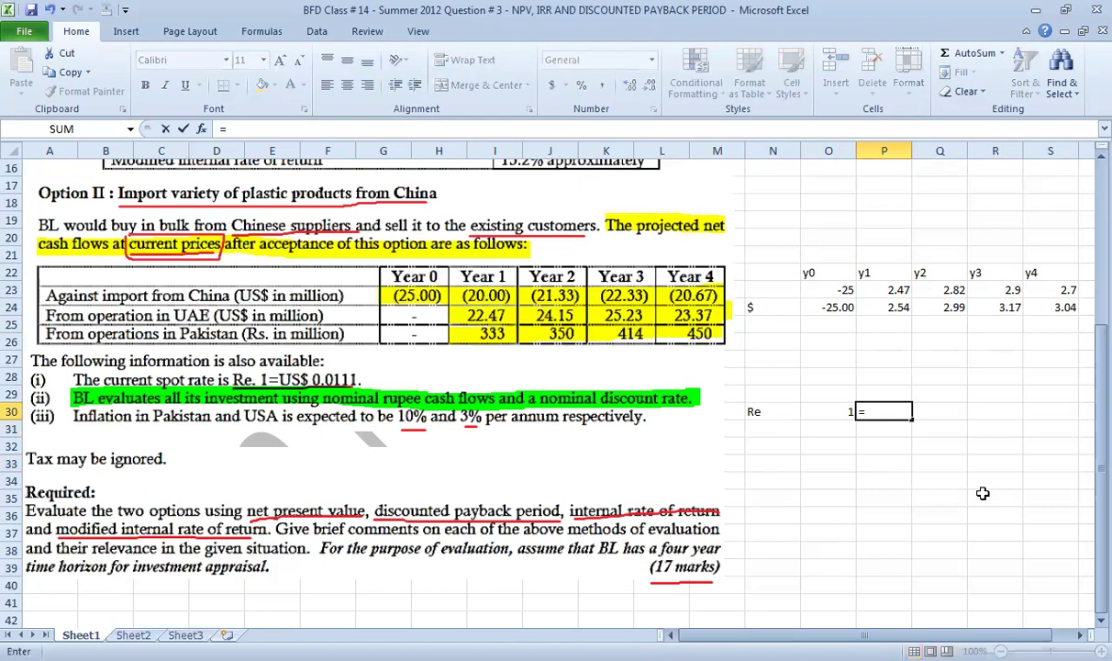
{"action": "key", "text": "Tab"}
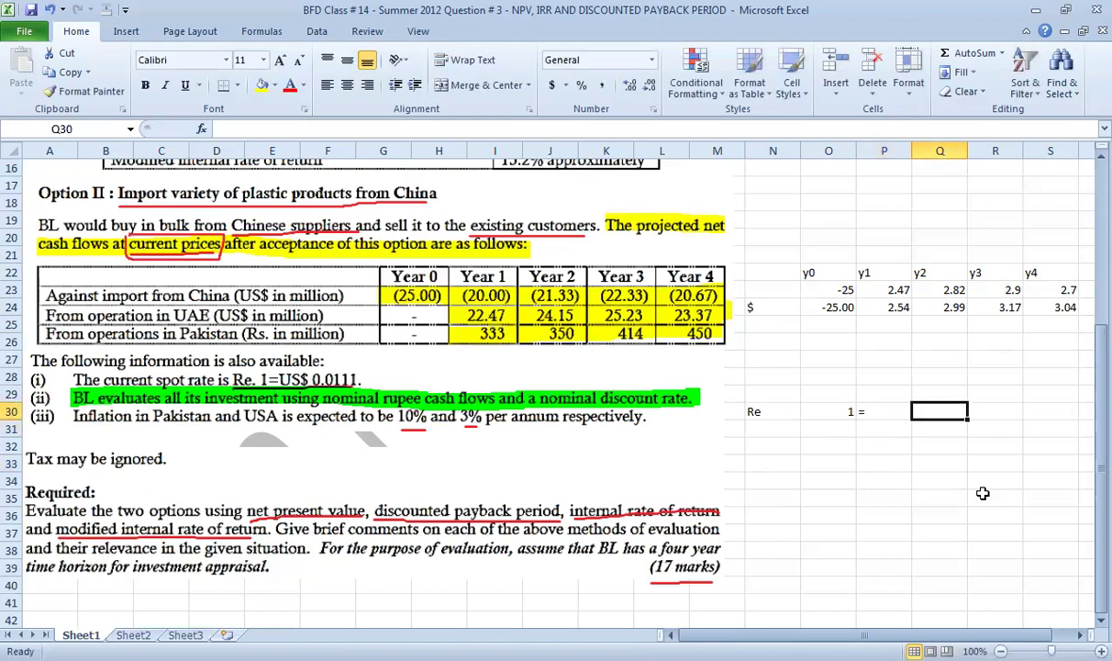
- Complete the spot-rate line with US$ in Q30 and 0.0111 in R30
{"action": "type", "text": "US"}
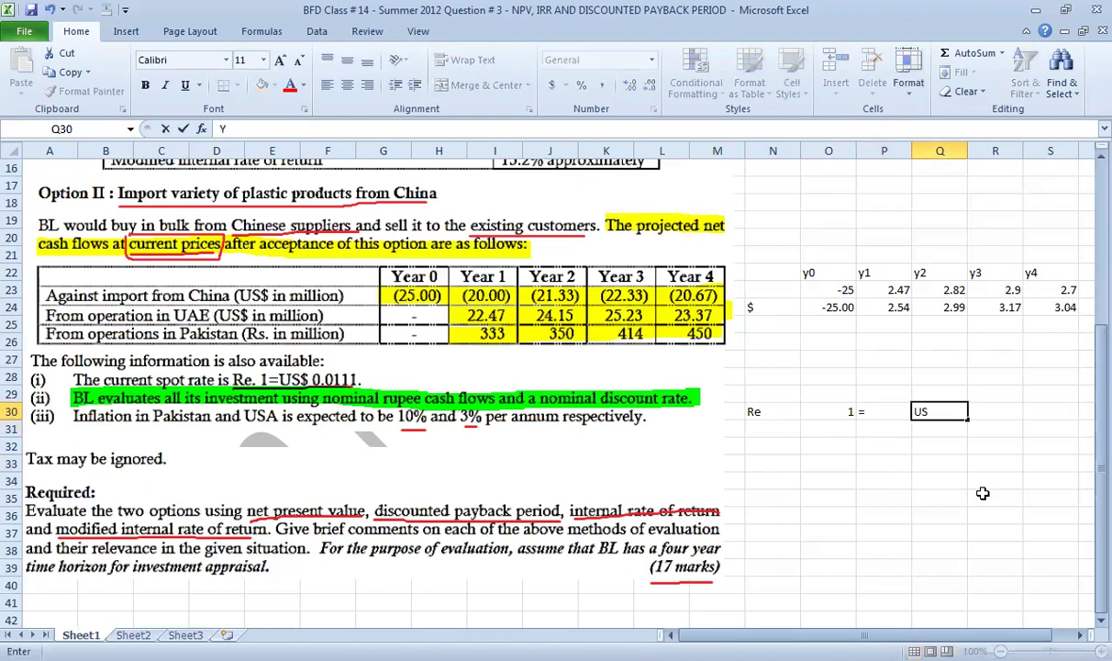
{"action": "type", "text": "$"}
{"action": "key", "text": "Tab"}
{"action": "type", "text": "0"}
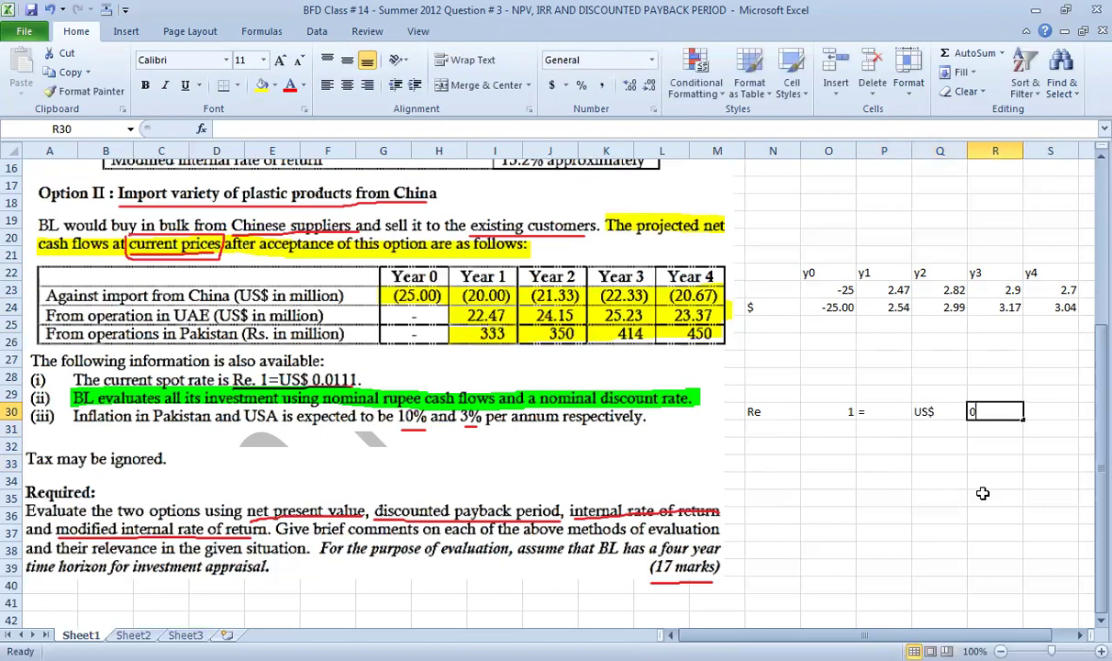
{"action": "type", "text": ".0"}
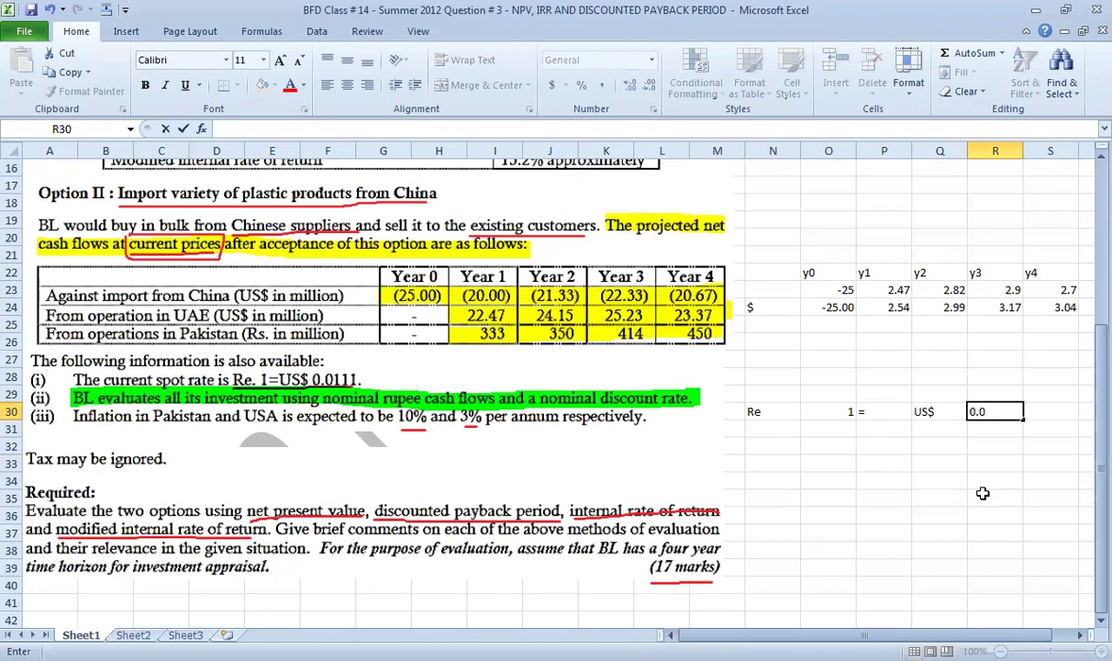
{"action": "type", "text": "111"}
{"action": "key", "text": "Return"}
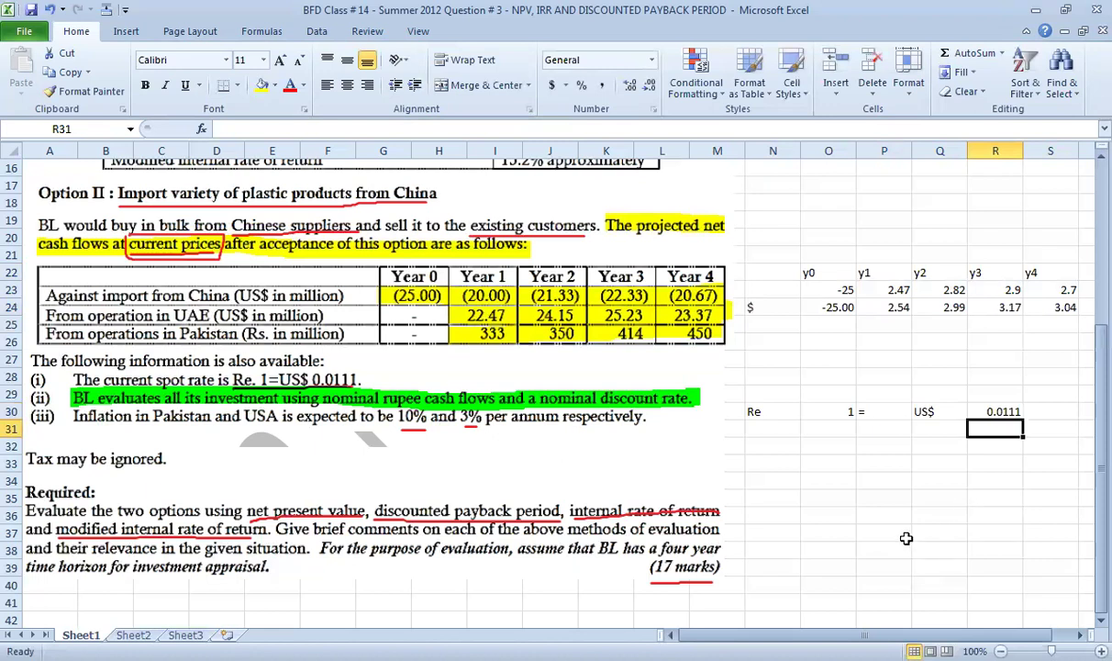
{"action": "left_click", "coordinate": [826, 411]}
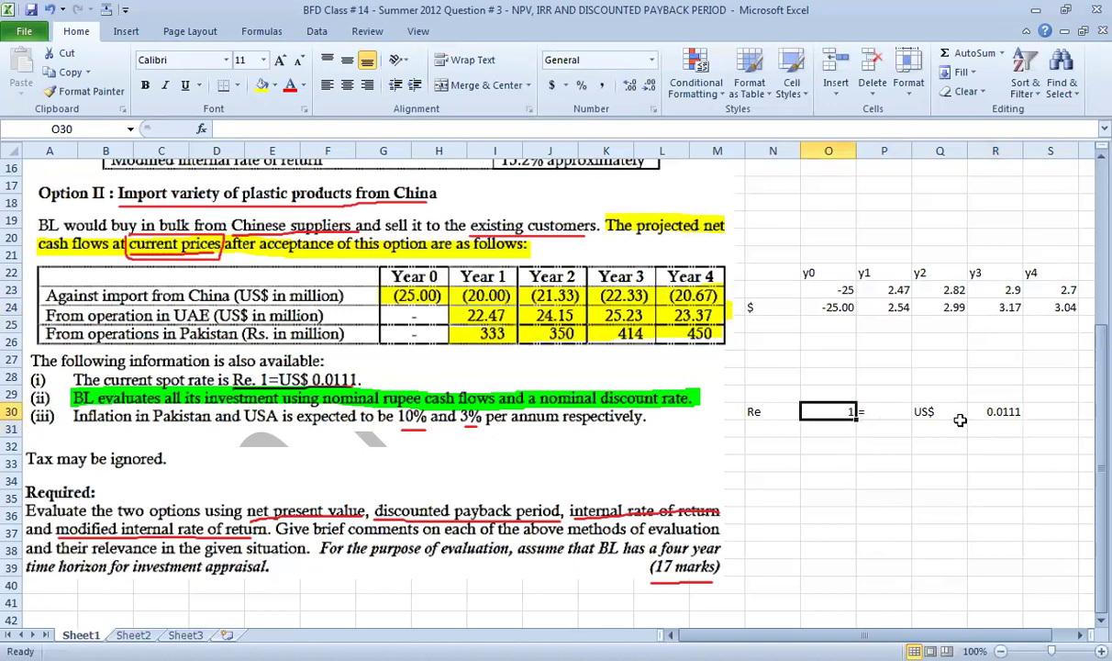
{"action": "left_click", "coordinate": [996, 412]}
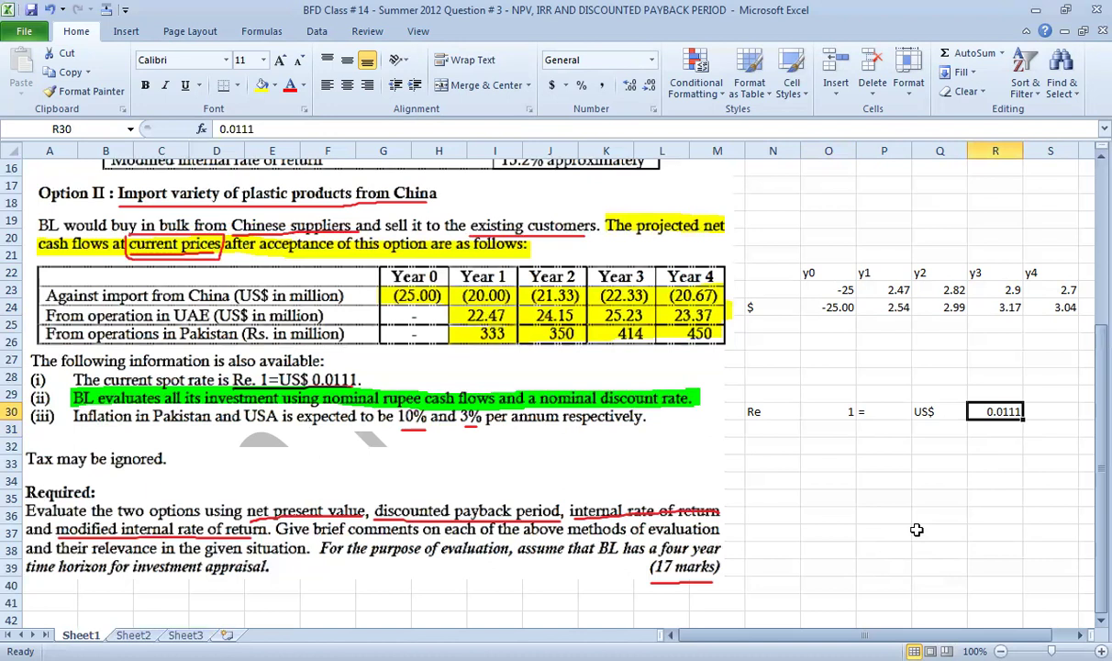
{"action": "left_click_drag", "start_coordinate": [754, 411], "coordinate": [998, 412]}
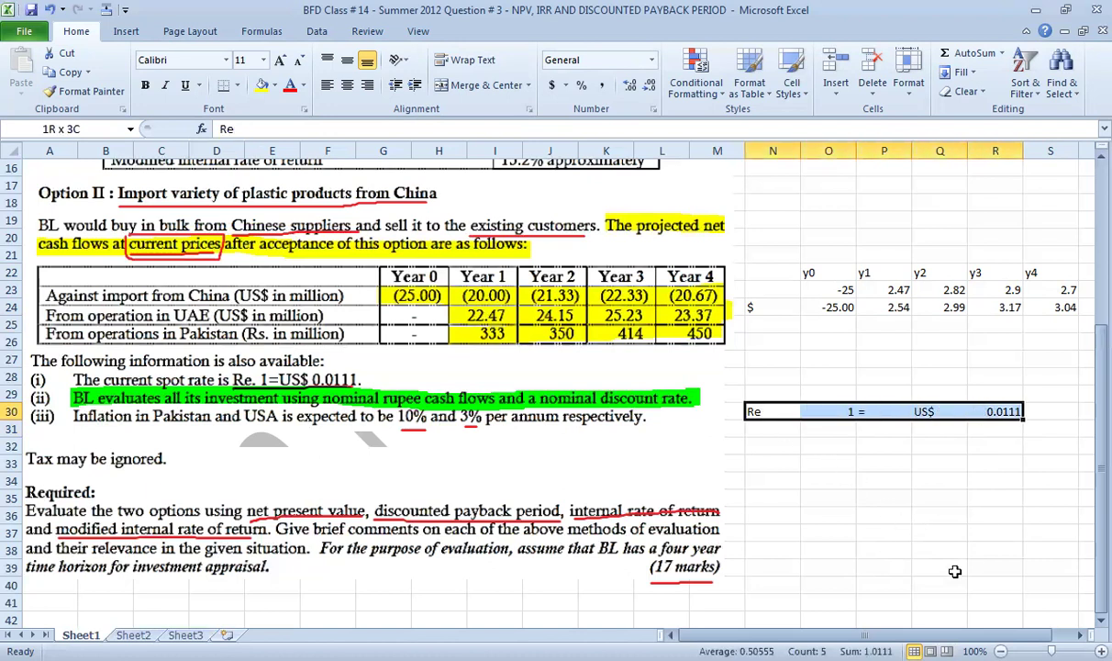
{"action": "left_click", "coordinate": [836, 310]}
{"action": "key", "text": "Return"}
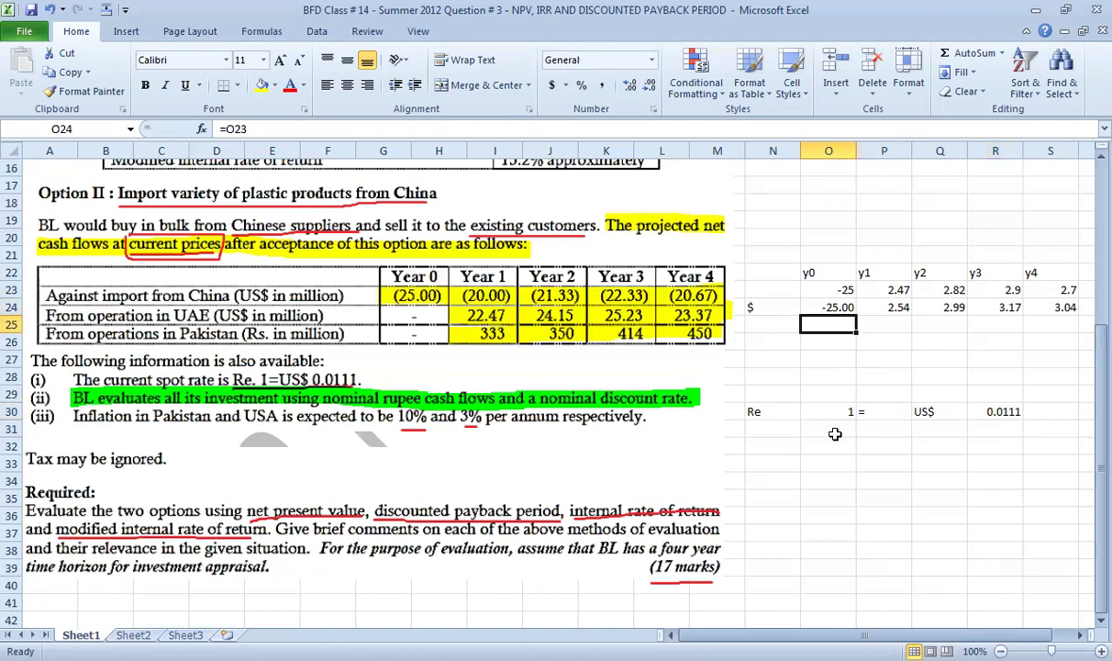
- Label the inverse exchange-rate line with Rs in cell N31
{"action": "left_click", "coordinate": [835, 431]}
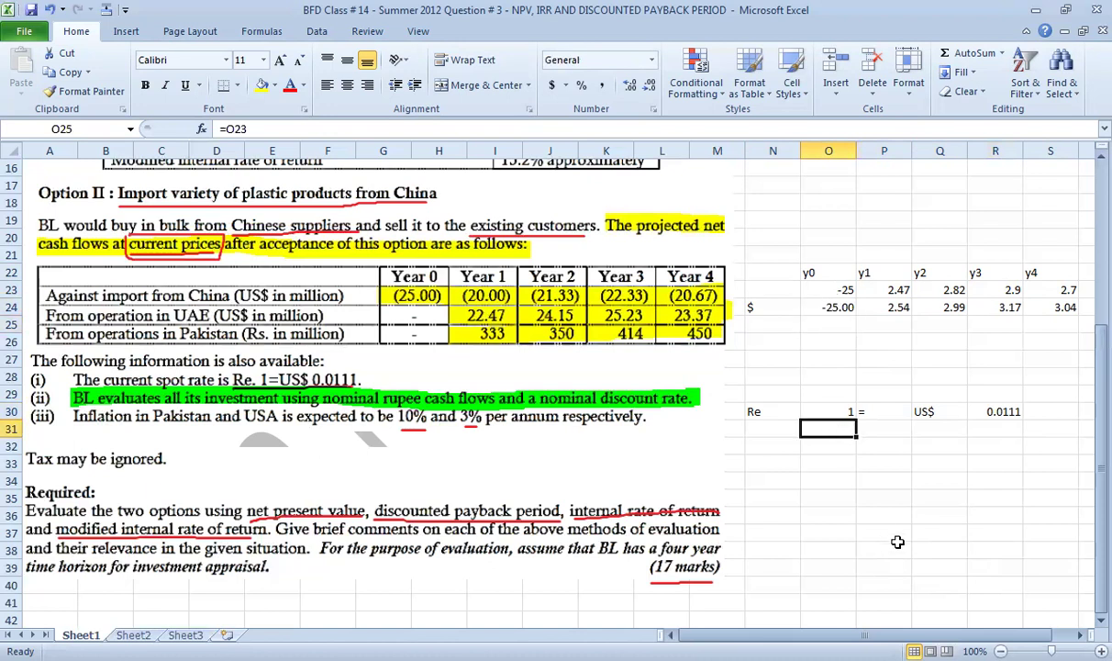
{"action": "key", "text": "Left"}
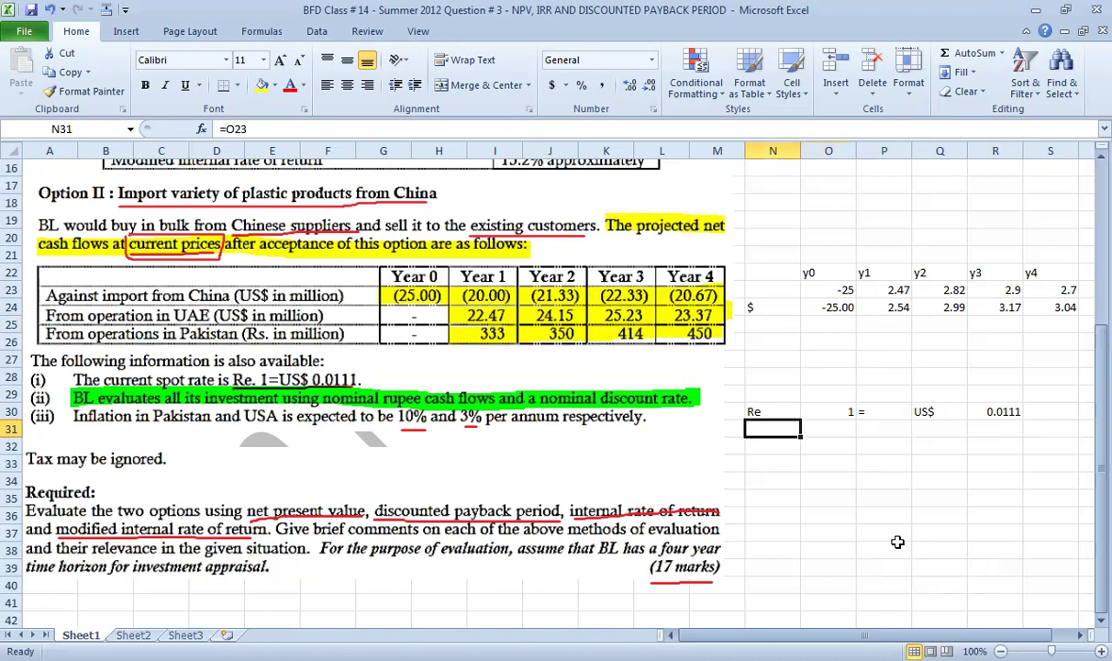
{"action": "type", "text": "Re"}
{"action": "key", "text": "BackSpace"}
{"action": "type", "text": "s"}
- Calculate the rupees per US dollar in O31 with the formula =O30/R30
{"action": "key", "text": "Right"}
{"action": "type", "text": "="}
{"action": "key", "text": "Up"}
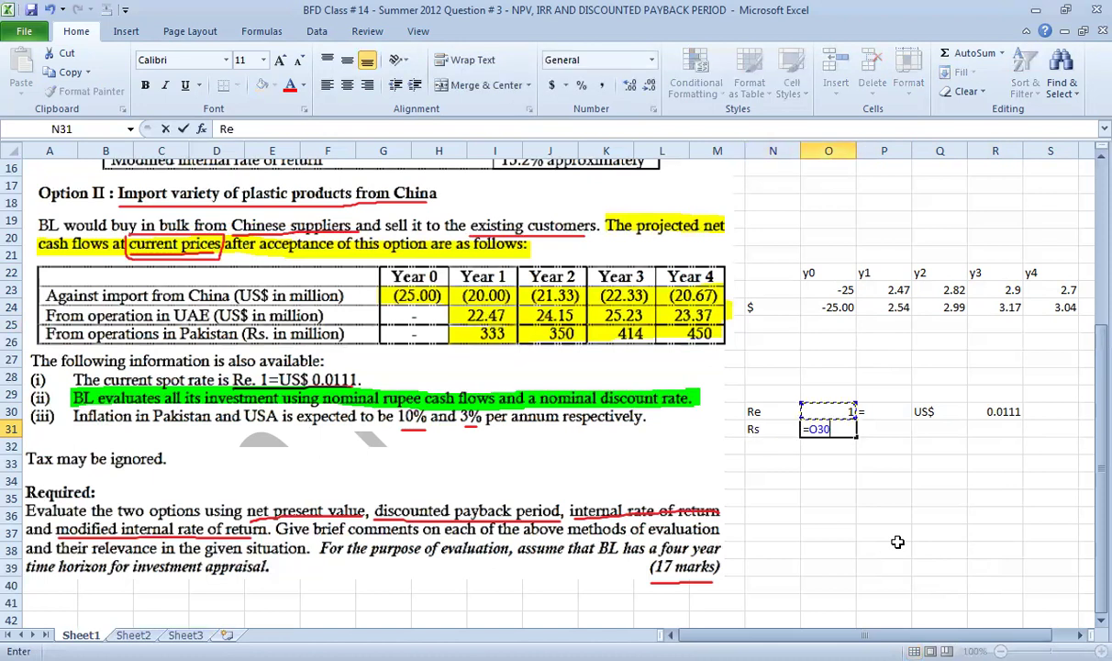
{"action": "type", "text": "/"}
{"action": "key", "text": "Right"}
{"action": "key", "text": "Right"}
{"action": "key", "text": "Right"}
{"action": "key", "text": "Up"}
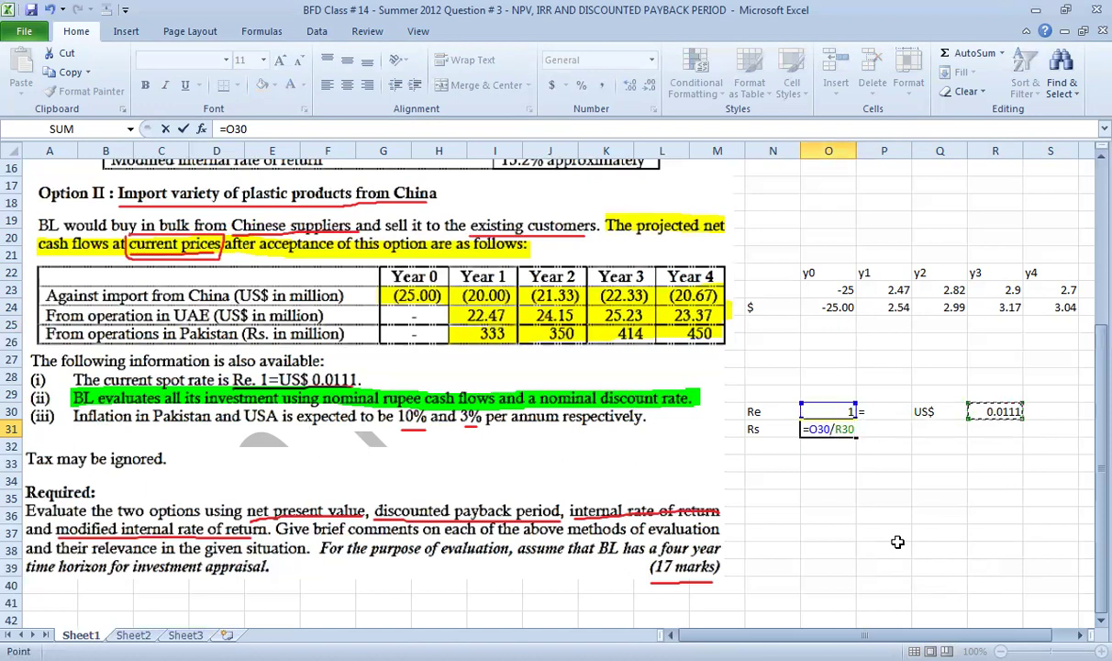
{"action": "key", "text": "Return"}
- Enter a plain equals sign in P31 beside the rupee rate
{"action": "key", "text": "Up"}
{"action": "key", "text": "Right"}
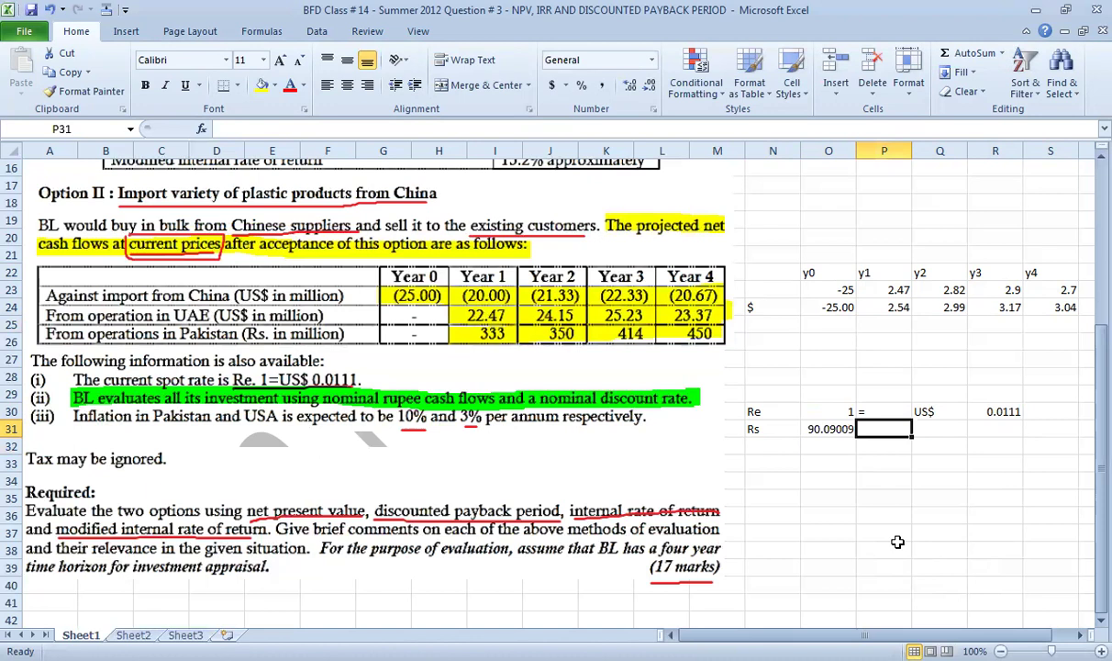
{"action": "type", "text": "="}
{"action": "key", "text": "Right"}
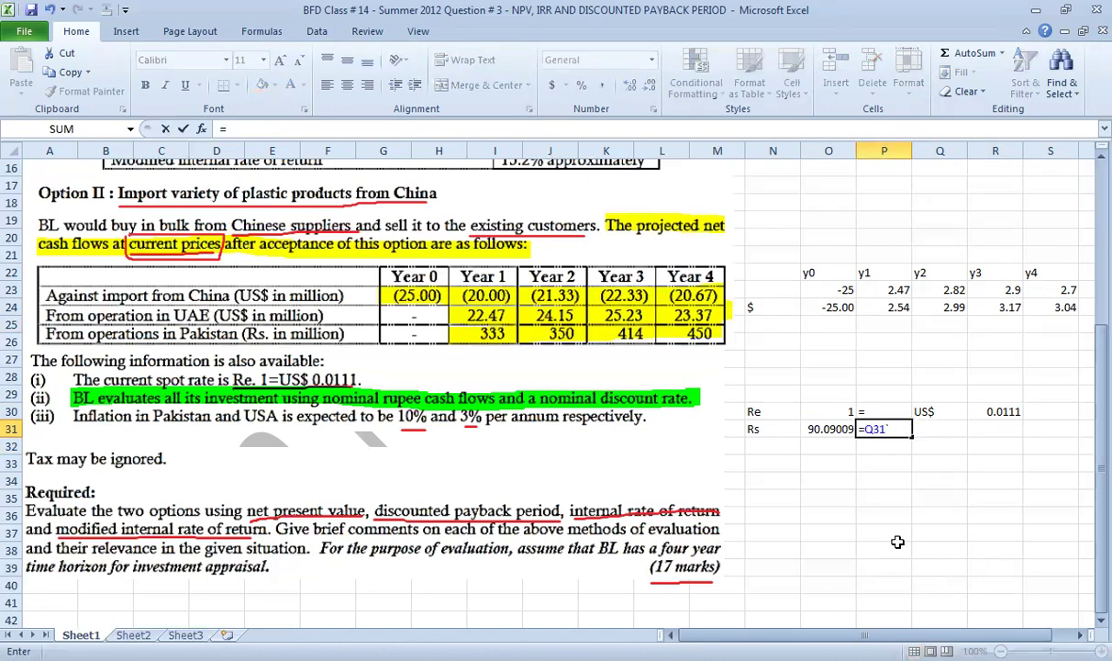
{"action": "key", "text": "BackSpace"}
{"action": "key", "text": "BackSpace"}
{"action": "key", "text": "BackSpace"}
{"action": "key", "text": "Return"}
- Copy the US$ label from Q30 into Q31
{"action": "key", "text": "Right"}
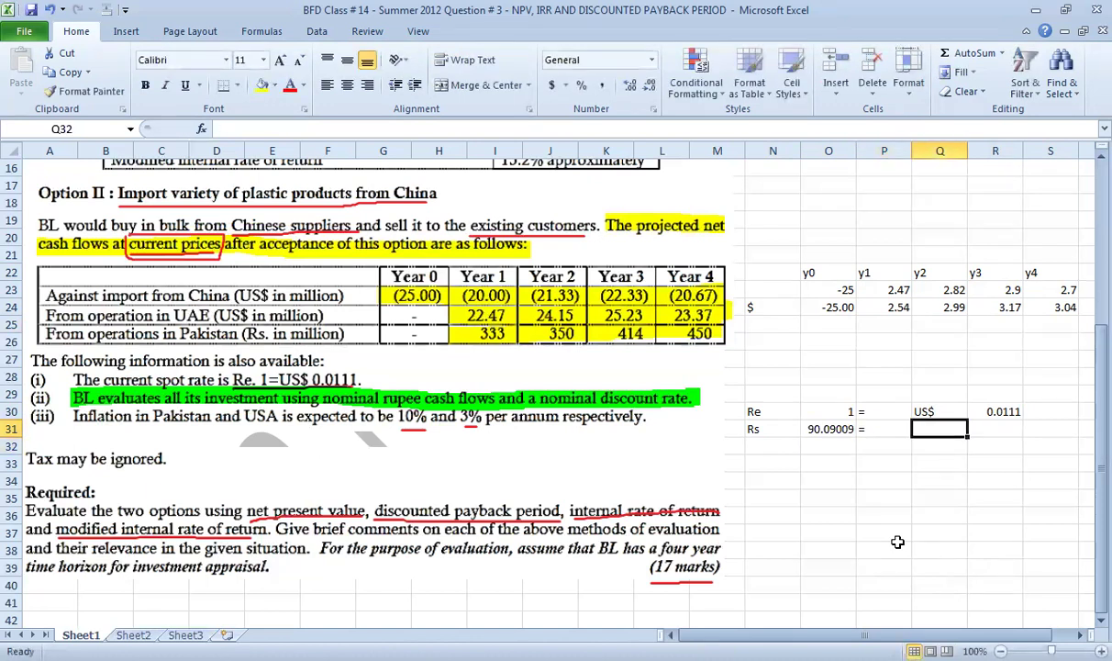
{"action": "key", "text": "Up"}
{"action": "key", "text": "ctrl+c"}
{"action": "key", "text": "Down"}
{"action": "key", "text": "ctrl+v"}
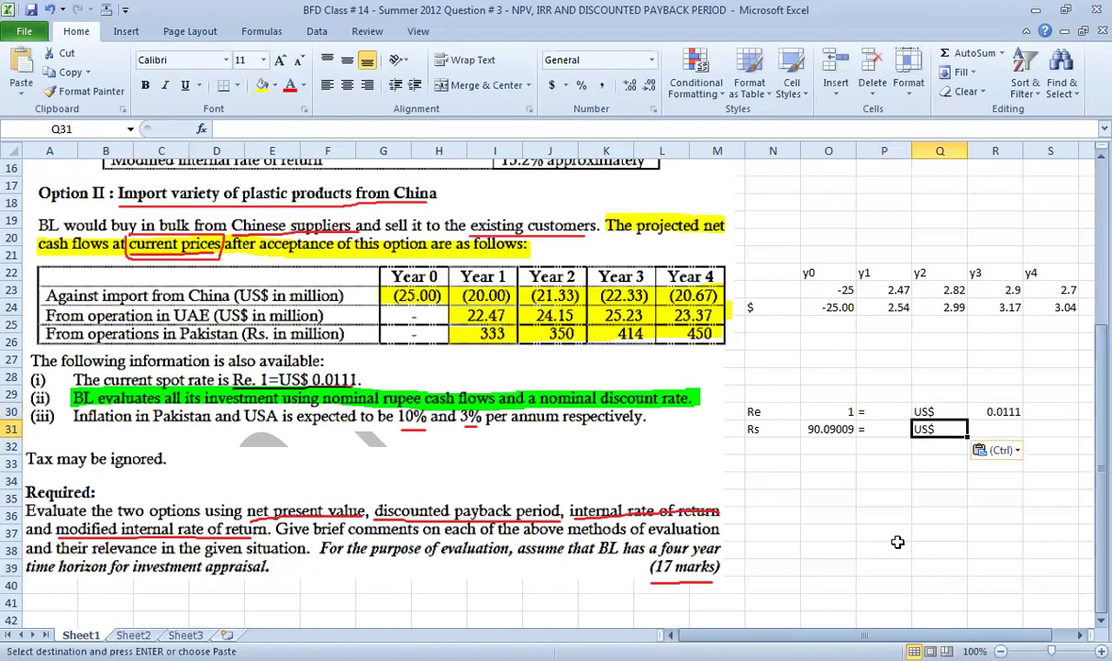
{"action": "key", "text": "Right"}
{"action": "key", "text": "Escape"}
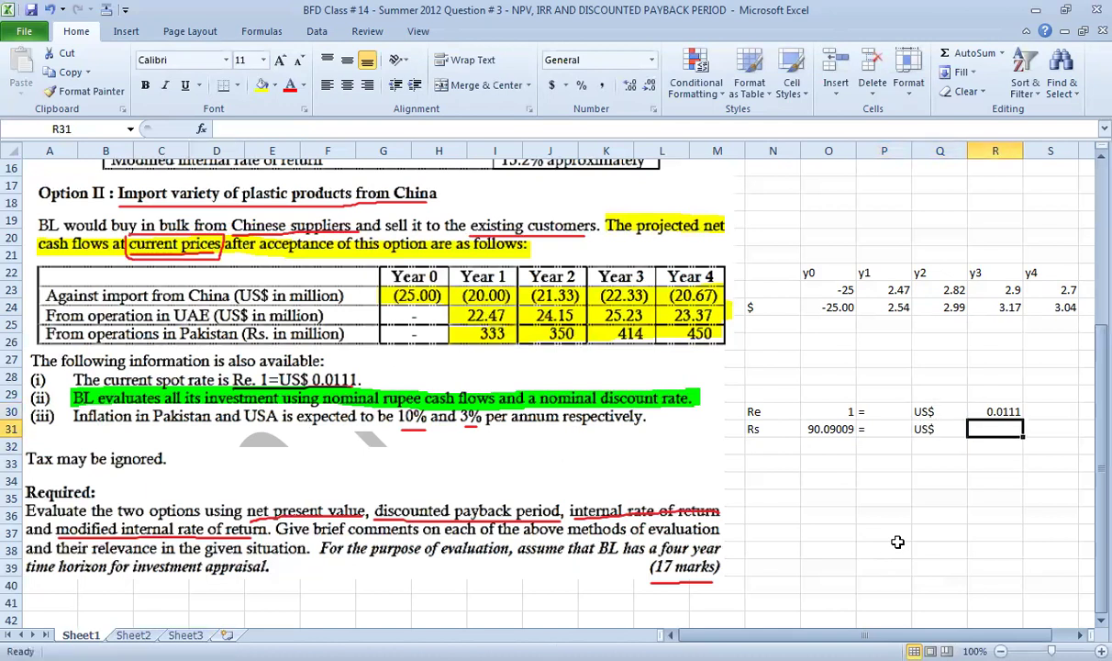
- Calculate the dollar side of the inverse rate in R31 with the formula =R30/R30
{"action": "type", "text": "=R30*O31"}
{"action": "key", "text": "Return"}
{"action": "key", "text": "Up"}
{"action": "key", "text": "F2"}
{"action": "key", "text": "Escape"}
{"action": "left_click", "coordinate": [897, 542]}
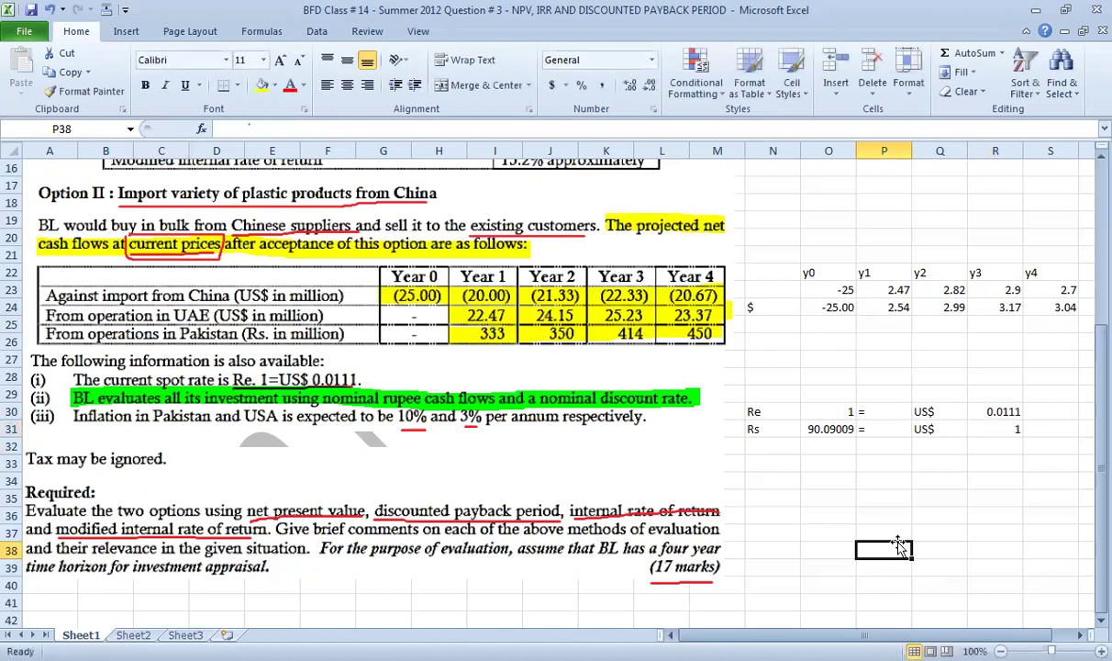
{"action": "left_click_drag", "start_coordinate": [1009, 429], "coordinate": [764, 430]}
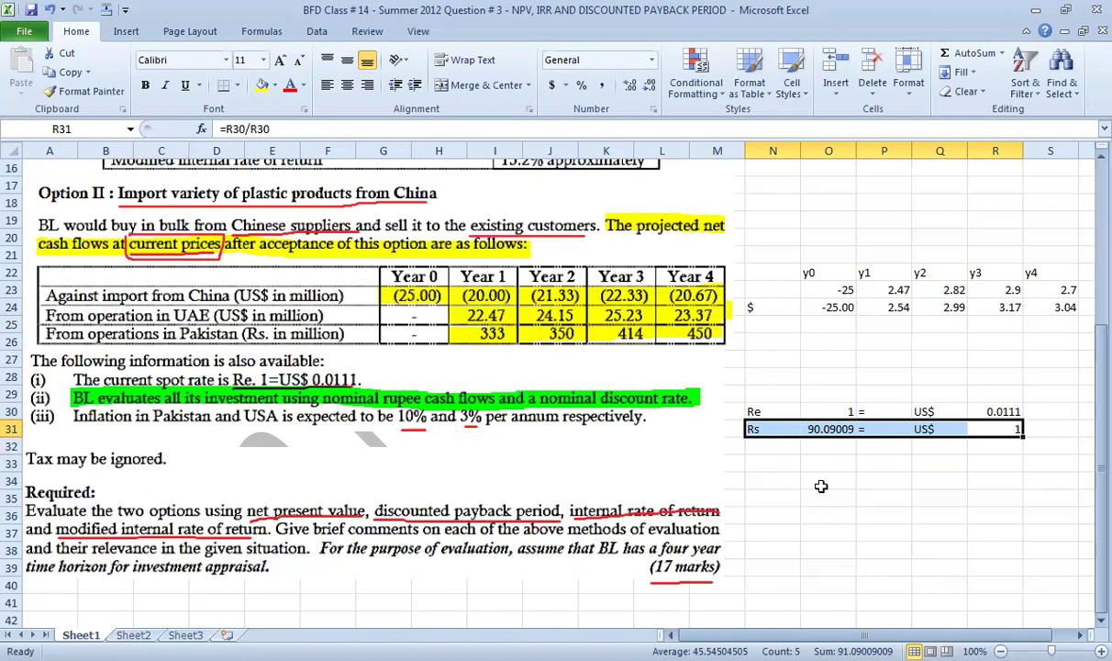
{"action": "left_click_drag", "start_coordinate": [750, 410], "coordinate": [1000, 411]}
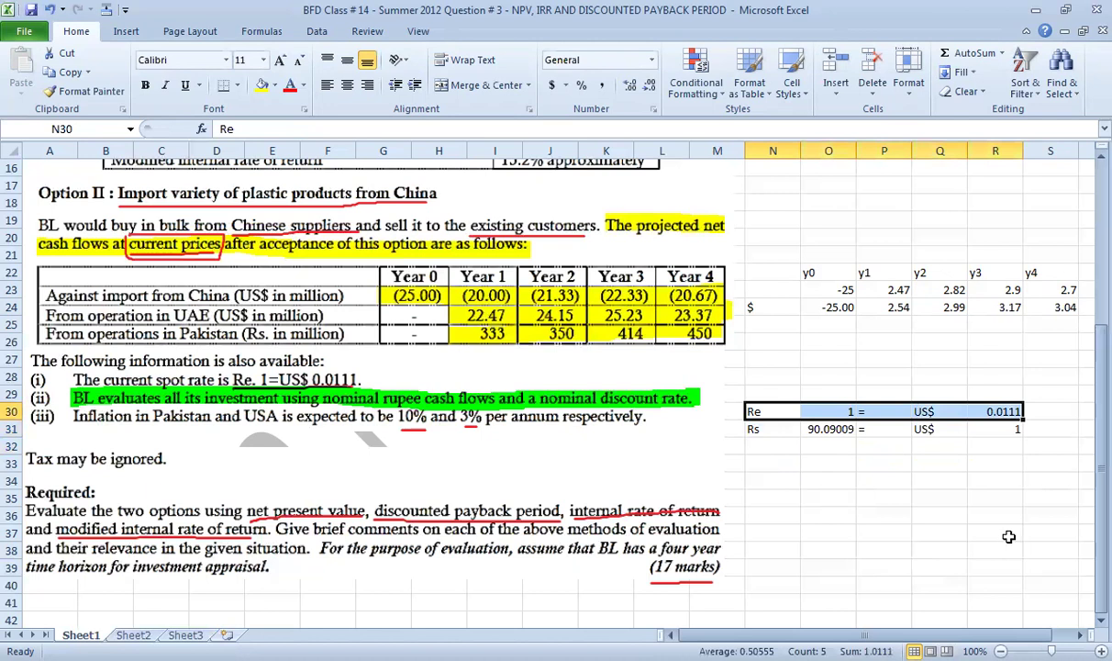
{"action": "left_click_drag", "start_coordinate": [989, 428], "coordinate": [741, 425]}
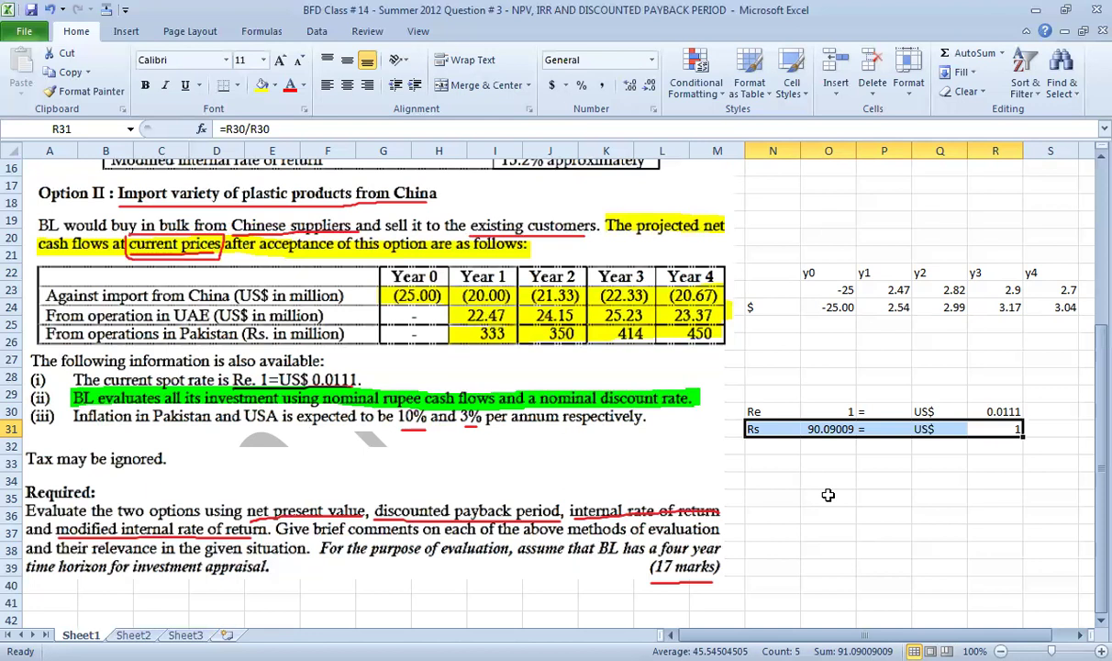
{"action": "left_click", "coordinate": [828, 496]}
{"action": "key", "text": "Up"}
{"action": "key", "text": "Up"}
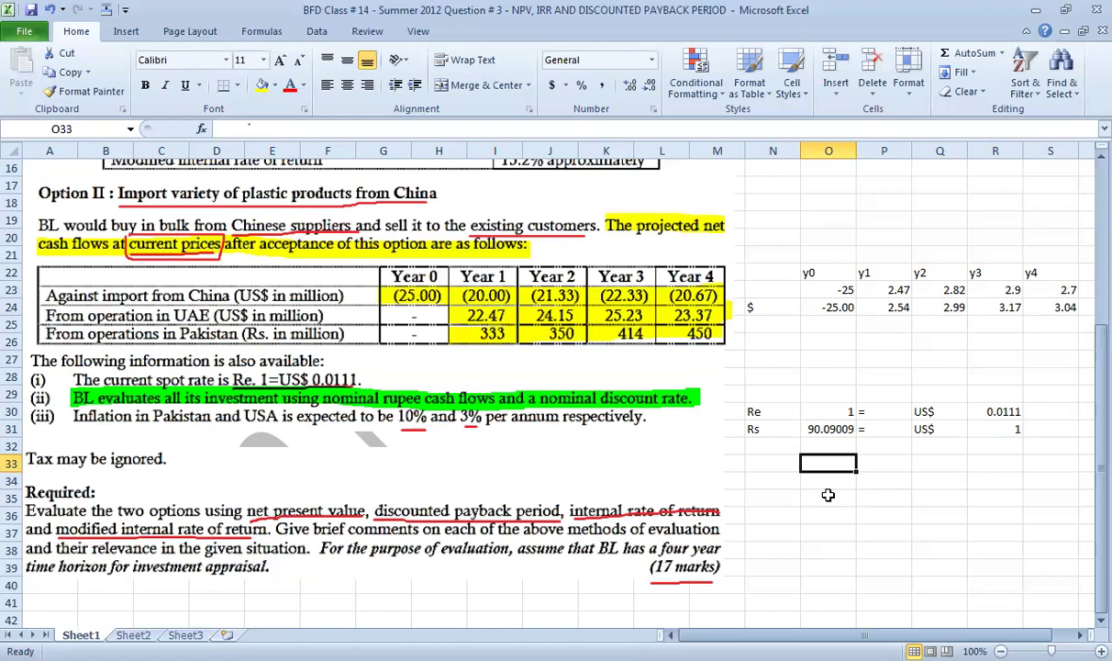
{"action": "type", "text": "1"}
{"action": "key", "text": "Left"}
{"action": "type", "text": "Rs"}
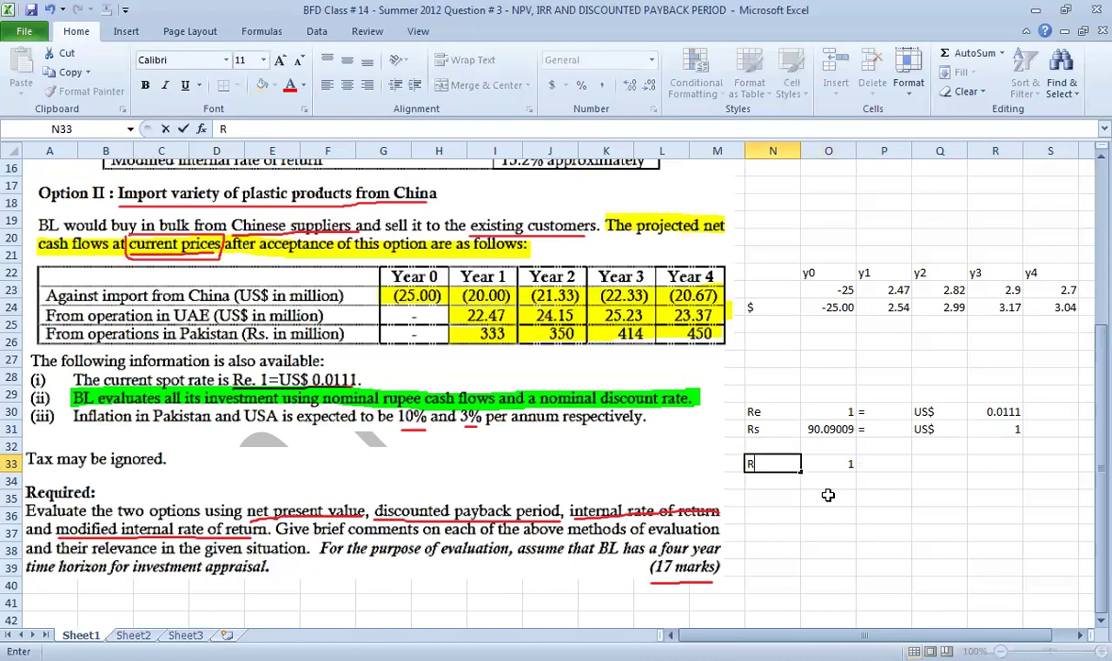
{"action": "key", "text": "Escape"}
{"action": "key", "text": "Right"}
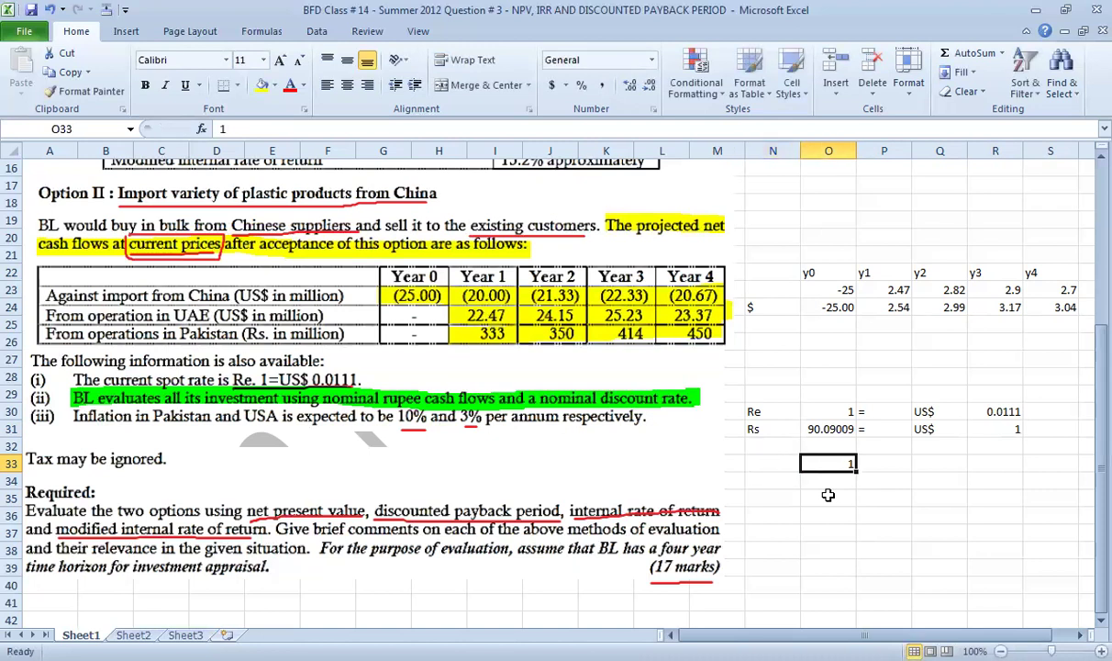
- Start another exchange-rate line in row 33 with 2 in O33 and the label Re in N33
{"action": "type", "text": "2"}
{"action": "key", "text": "Left"}
{"action": "type", "text": "Re"}
{"action": "key", "text": "Right"}
{"action": "key", "text": "Right"}
{"action": "type", "text": "=Q33U"}
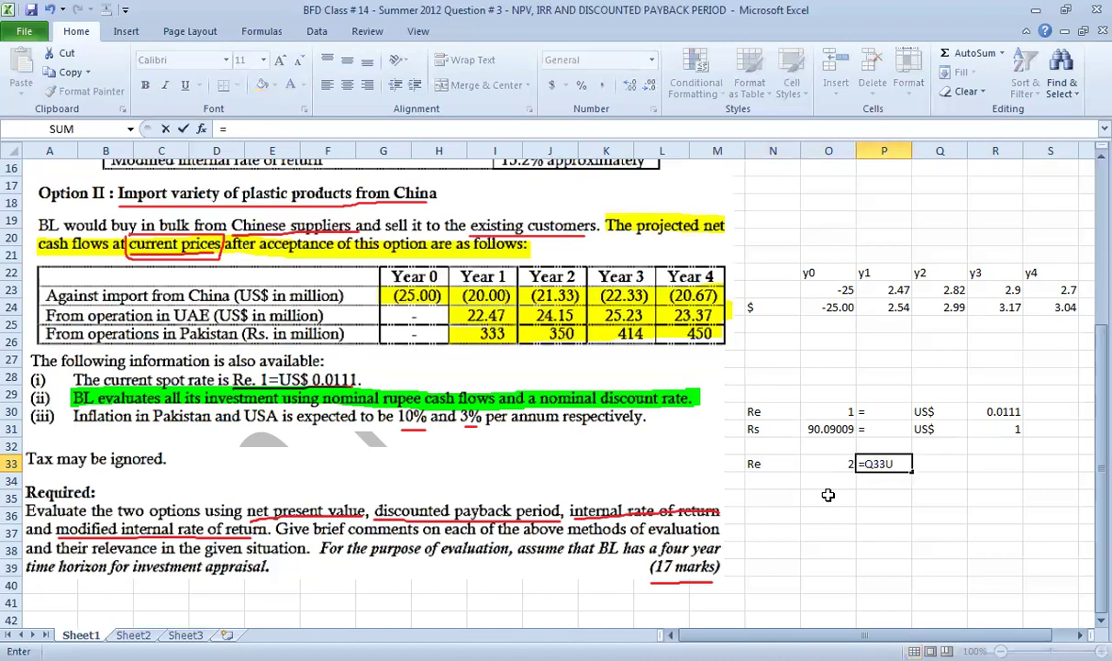
{"action": "key", "text": "Escape"}
{"action": "key", "text": "Right"}
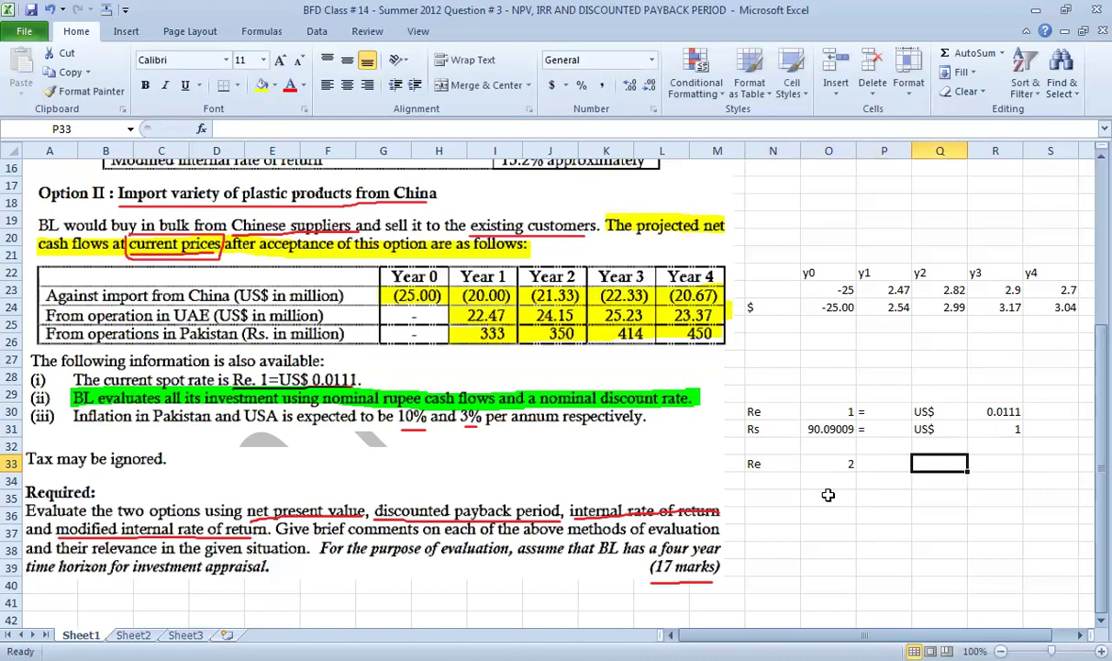
{"action": "key", "text": "Left"}
{"action": "type", "text": "="}
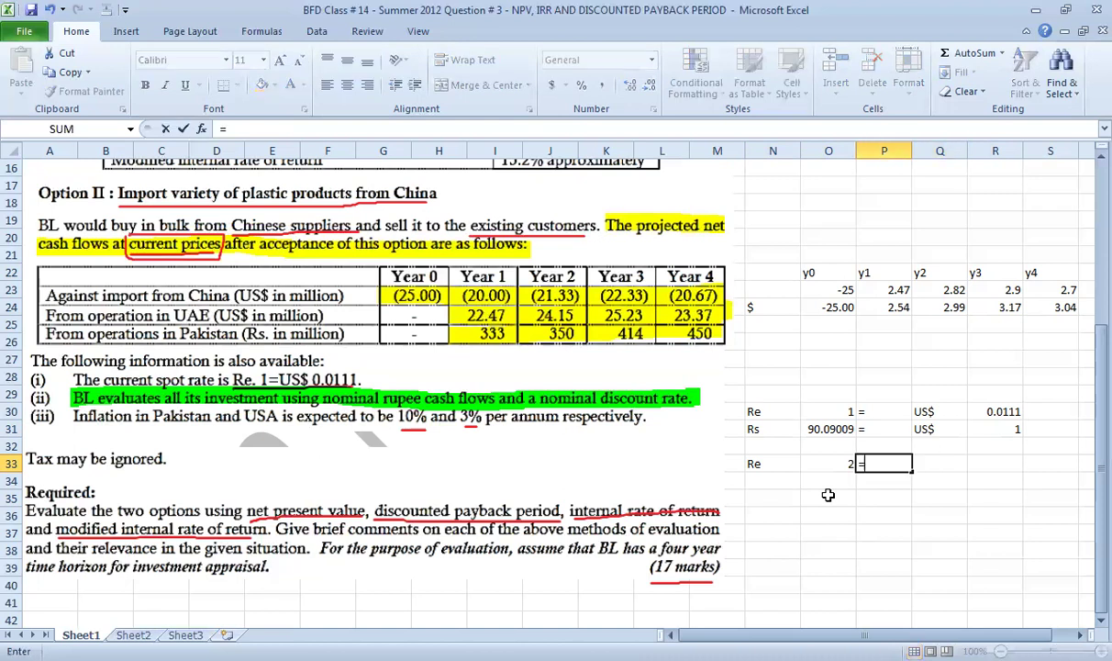
{"action": "key", "text": "Escape"}
- Complete the example rate line in row 33 with an equals sign in P33, US$ in Q33 and 4 in R33
{"action": "type", "text": "'="}
{"action": "key", "text": "Right"}
{"action": "type", "text": "U"}
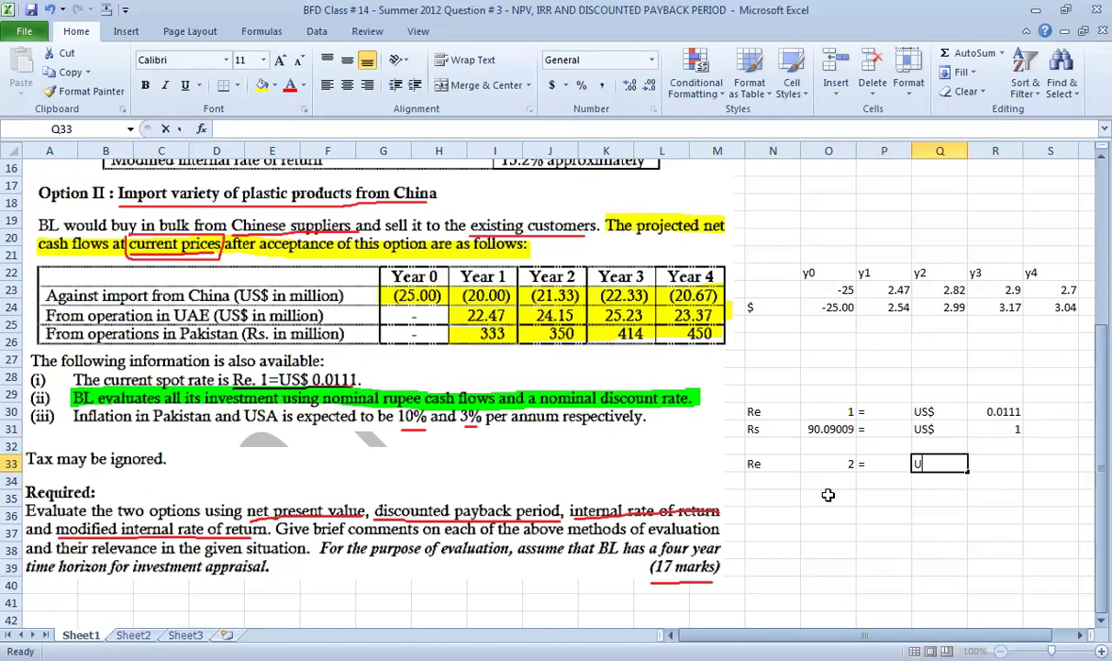
{"action": "type", "text": "S$"}
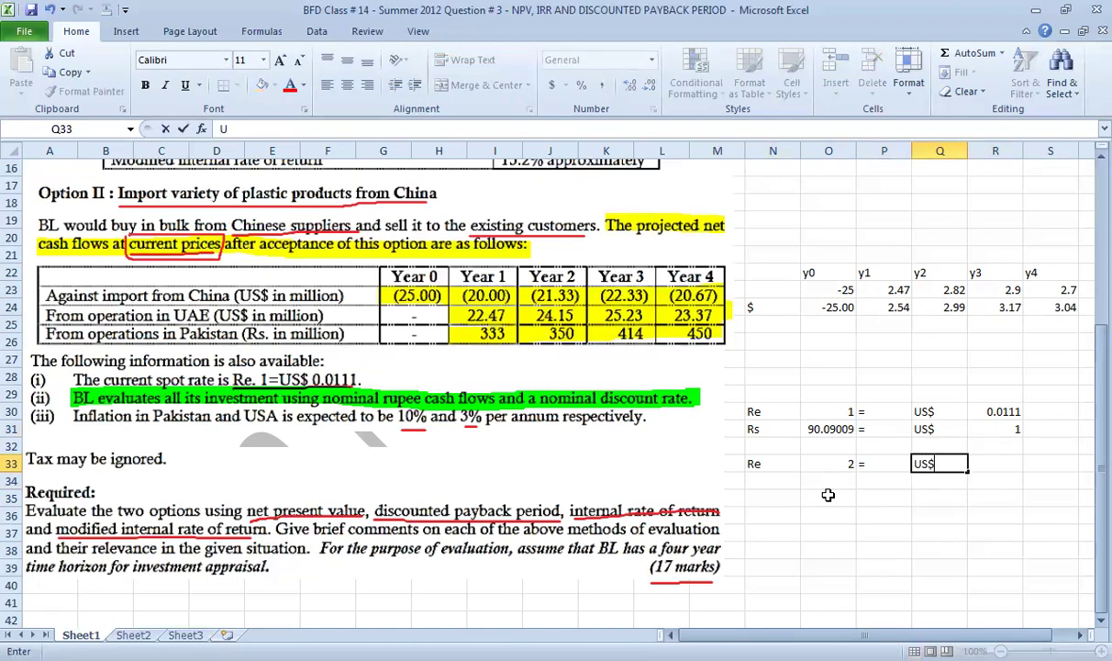
{"action": "key", "text": "Right"}
{"action": "type", "text": "4"}
{"action": "key", "text": "Return"}
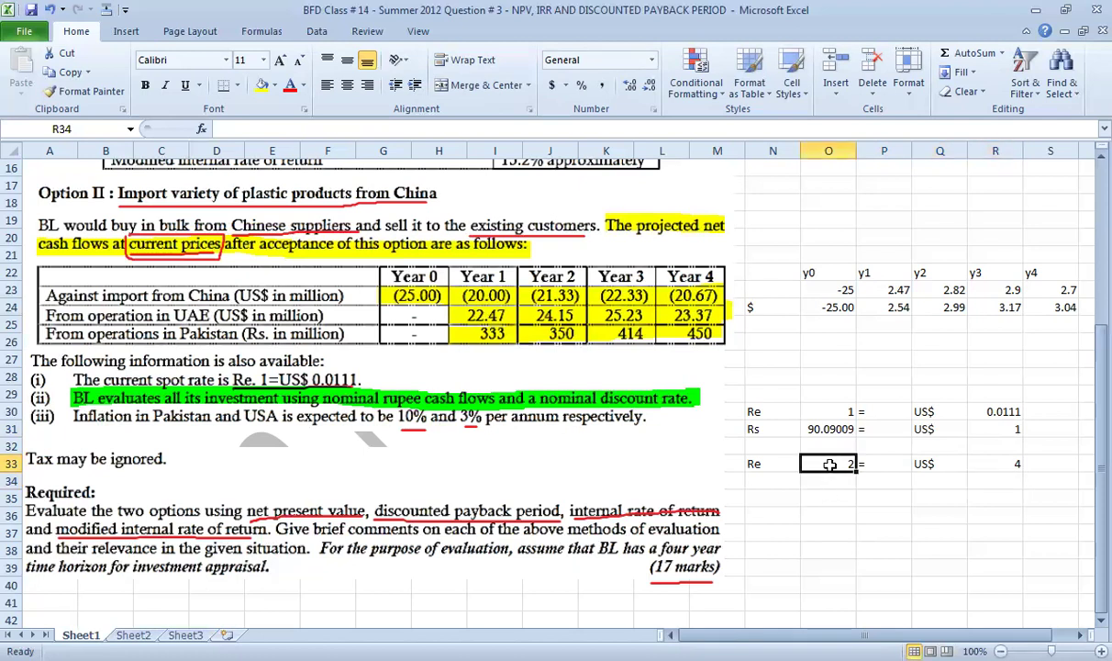
- Halve both sides of the example rate in row 34 with =O33/2 in O34 and =R33/2 in R34
{"action": "left_click", "coordinate": [1010, 466]}
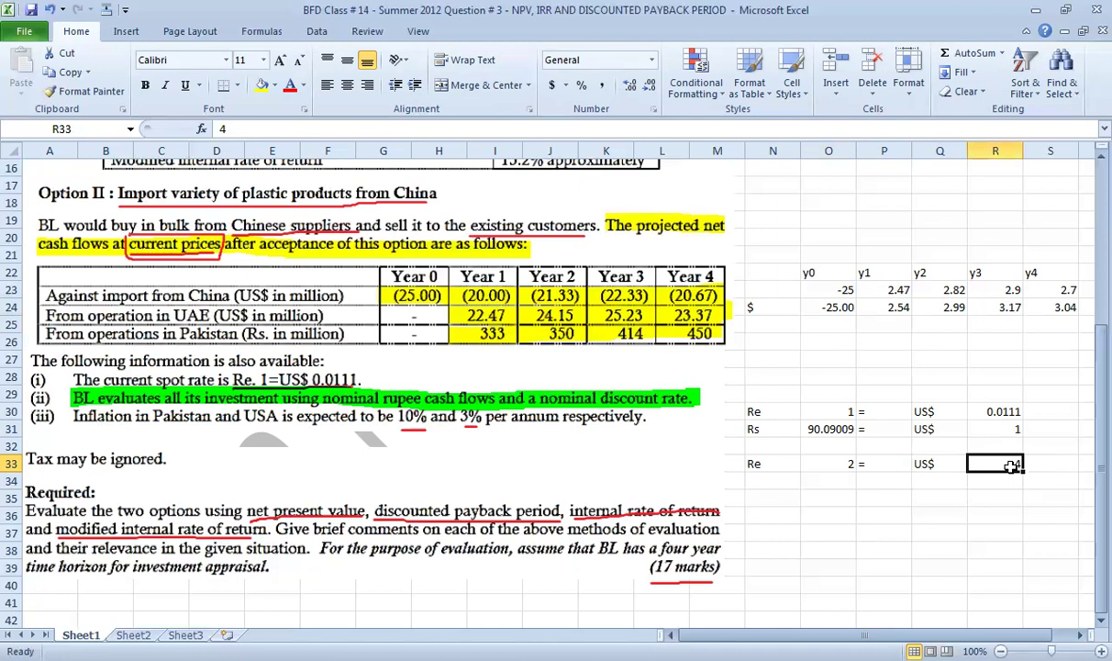
{"action": "left_click", "coordinate": [843, 483]}
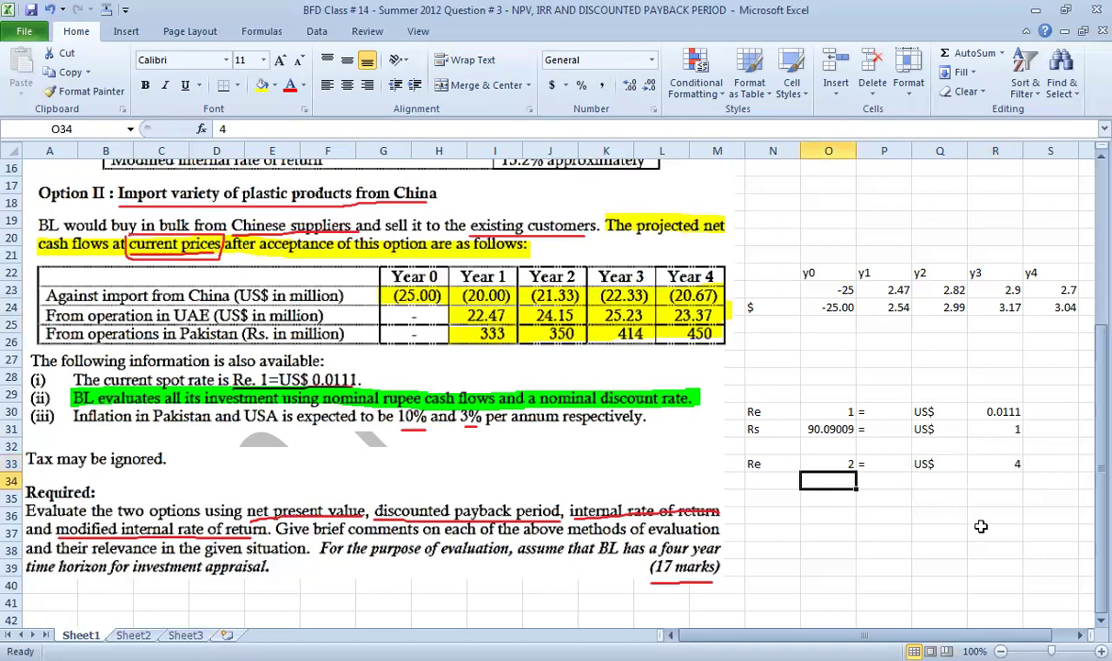
{"action": "type", "text": "=O33/2"}
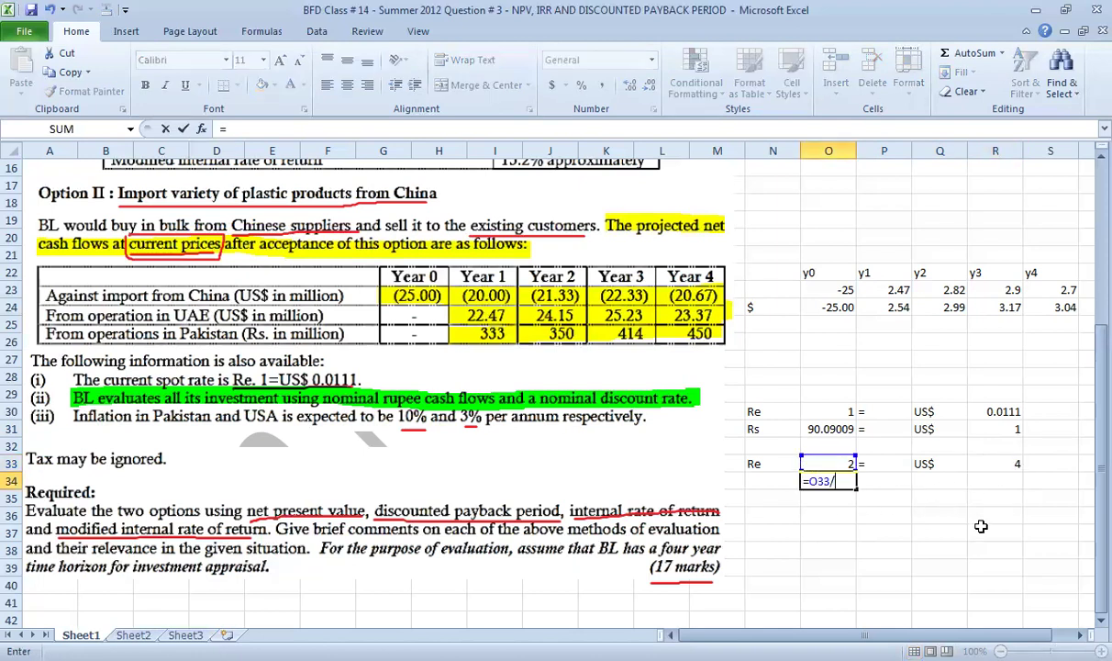
{"action": "key", "text": "Return"}
{"action": "key", "text": "Up"}
{"action": "key", "text": "Right"}
{"action": "key", "text": "Right"}
{"action": "key", "text": "Right"}
{"action": "type", "text": "="}
{"action": "key", "text": "Up"}
{"action": "type", "text": "/2"}
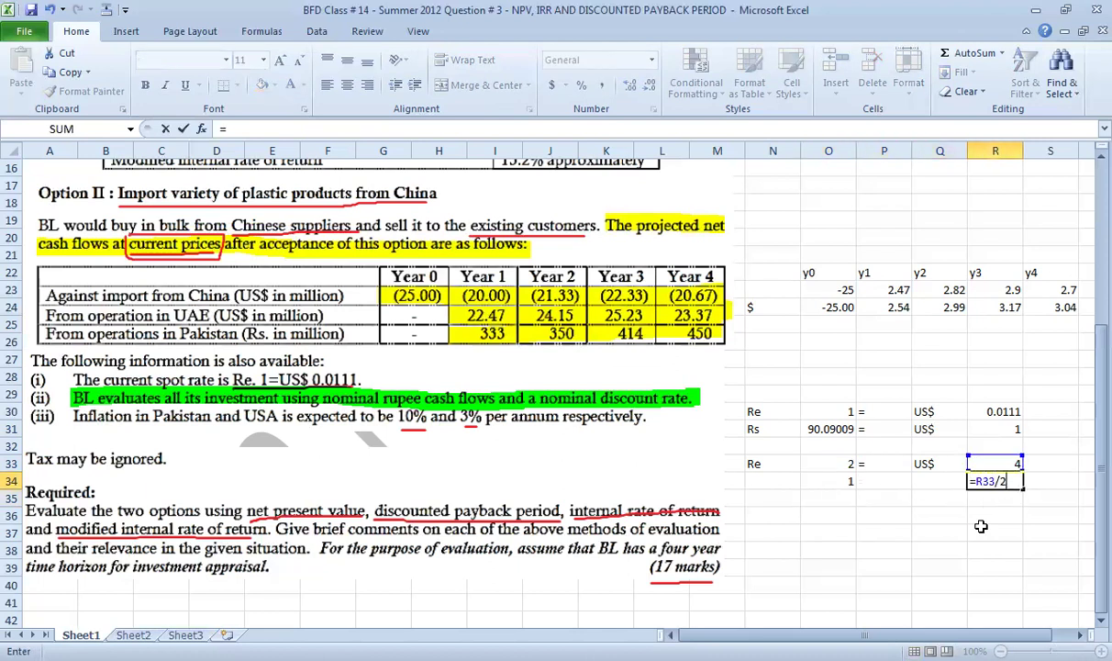
{"action": "key", "text": "Return"}
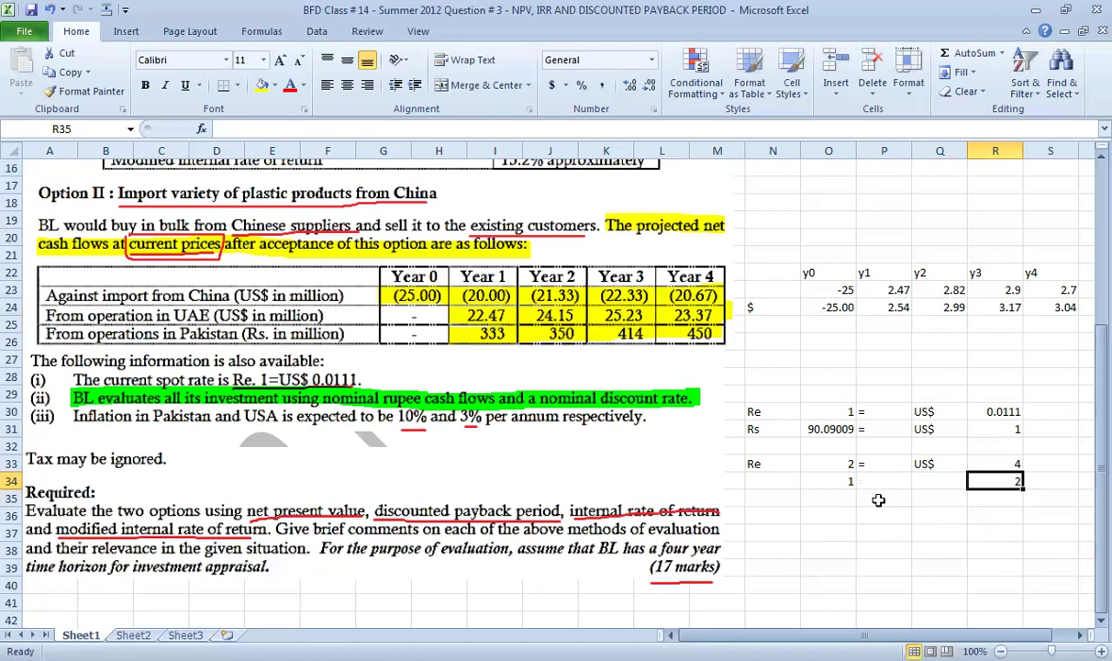
- Clear the example exchange-rate lines from N33:R34
{"action": "left_click_drag", "start_coordinate": [755, 463], "coordinate": [990, 476]}
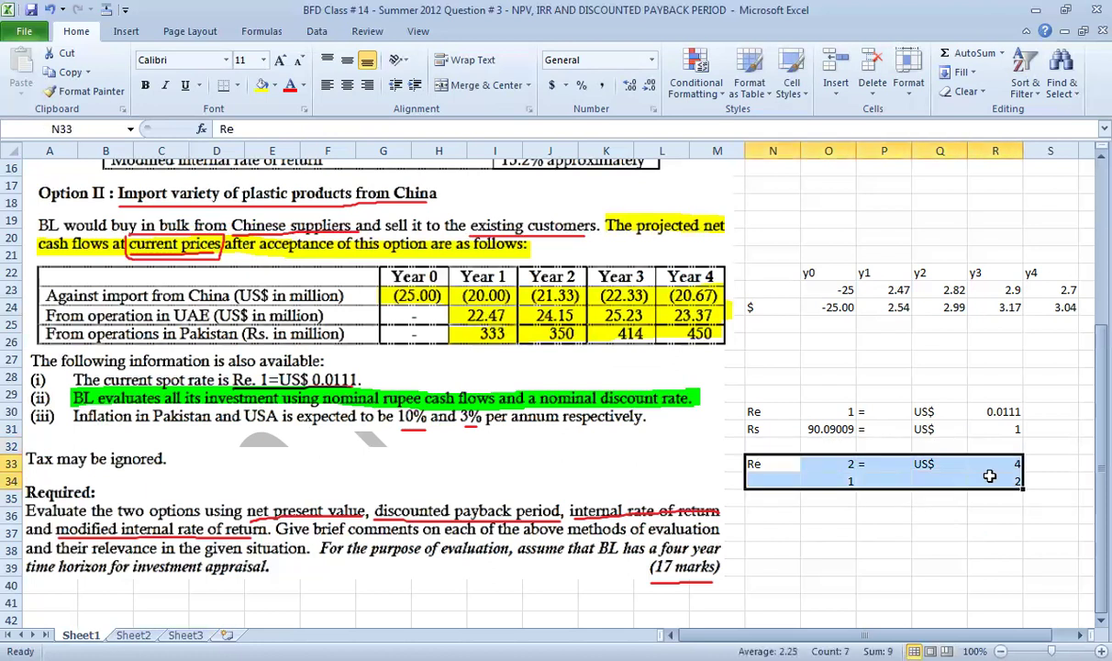
{"action": "key", "text": "Delete"}
{"action": "left_click_drag", "start_coordinate": [755, 429], "coordinate": [996, 428]}
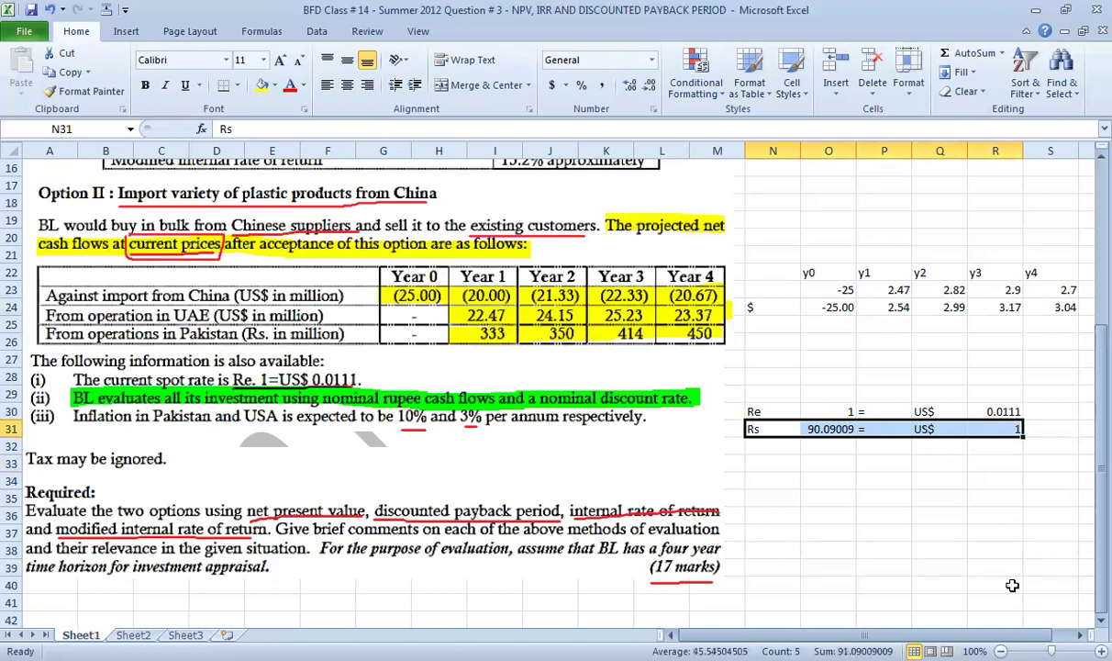
{"action": "left_click", "coordinate": [1006, 525]}
{"action": "left_click", "coordinate": [1002, 410]}
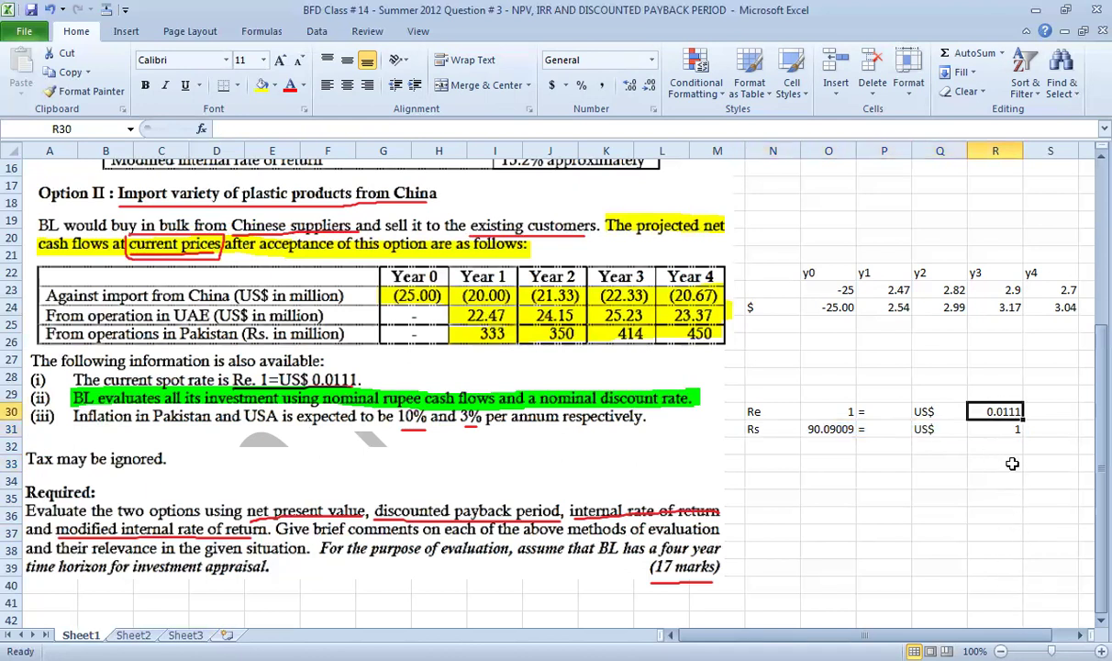
{"action": "key", "text": "Return"}
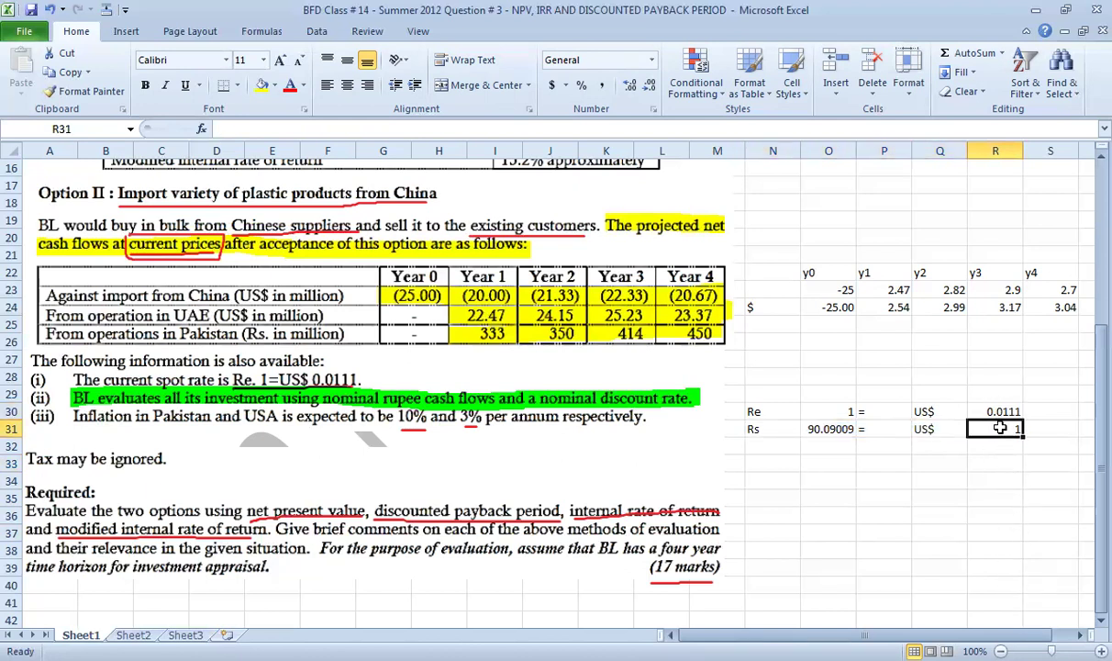
{"action": "left_click", "coordinate": [837, 412]}
{"action": "key", "text": "Return"}
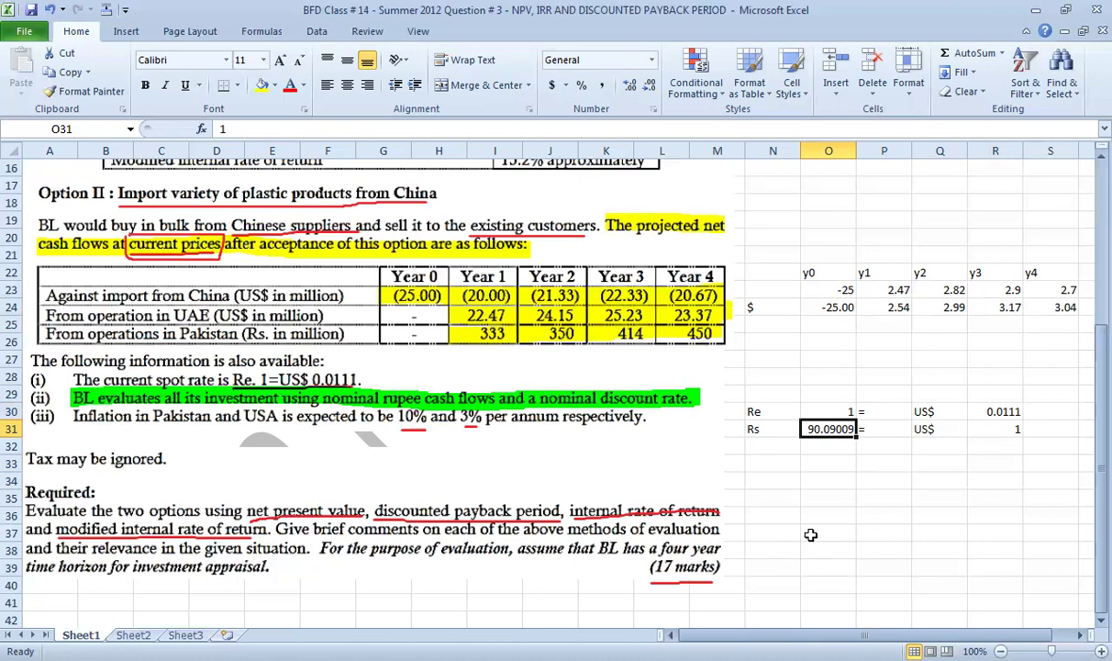
{"action": "left_click", "coordinate": [990, 428]}
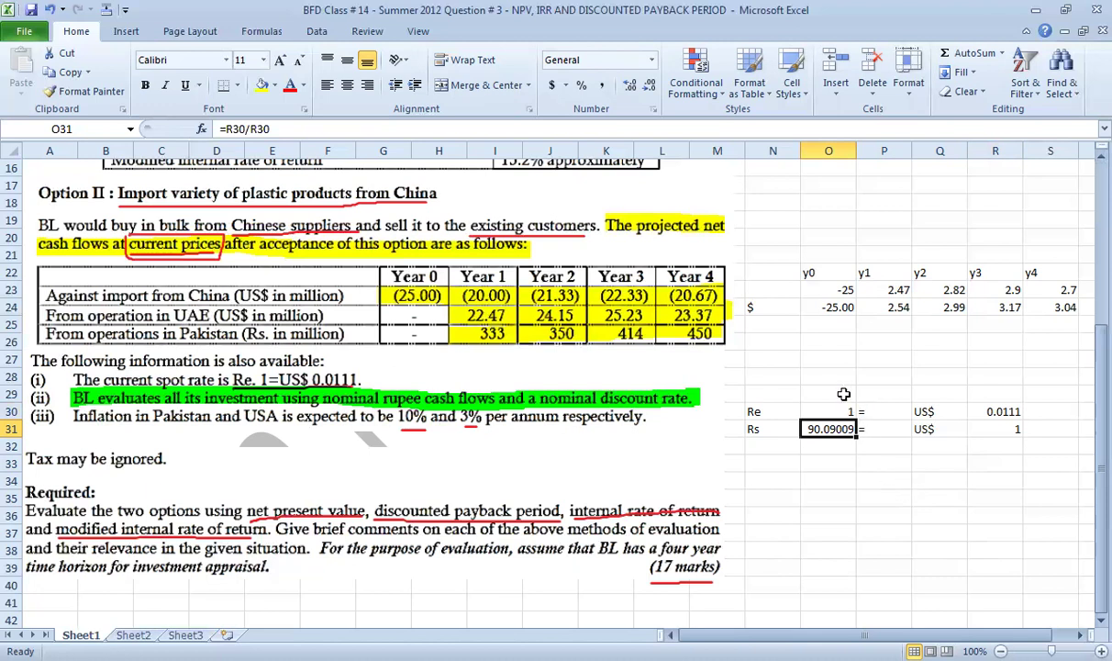
- Label N25 as rs and convert the y0 dollar cash flow to rupees in O25 with =O24*O31
{"action": "left_click", "coordinate": [769, 318]}
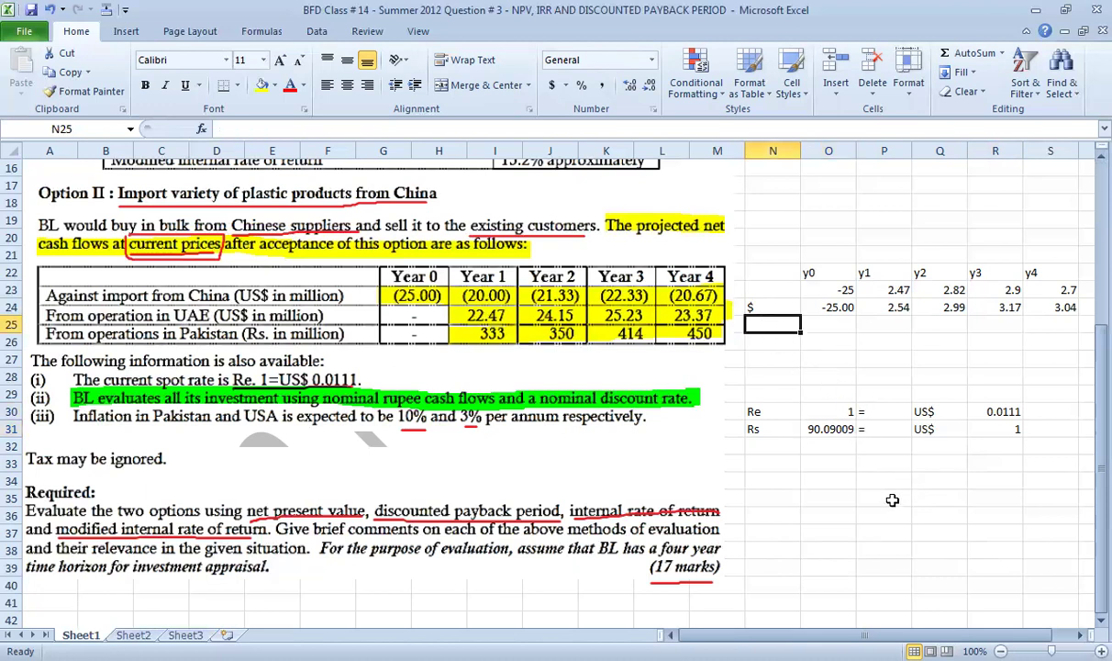
{"action": "type", "text": "rs"}
{"action": "key", "text": "Tab"}
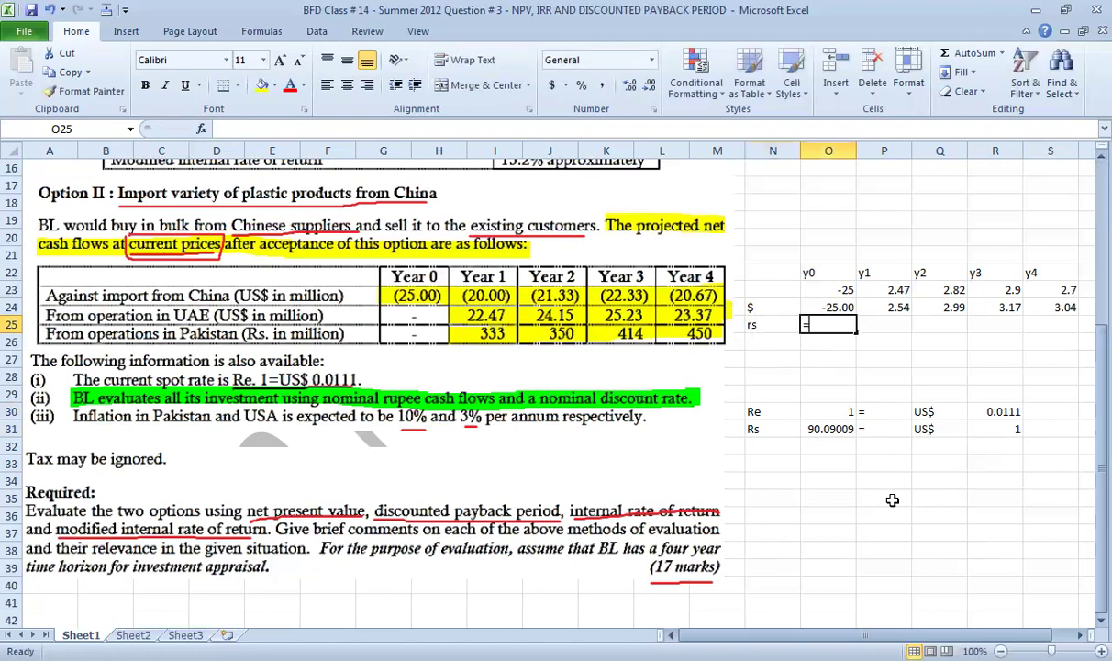
{"action": "type", "text": "="}
{"action": "left_click", "coordinate": [842, 308]}
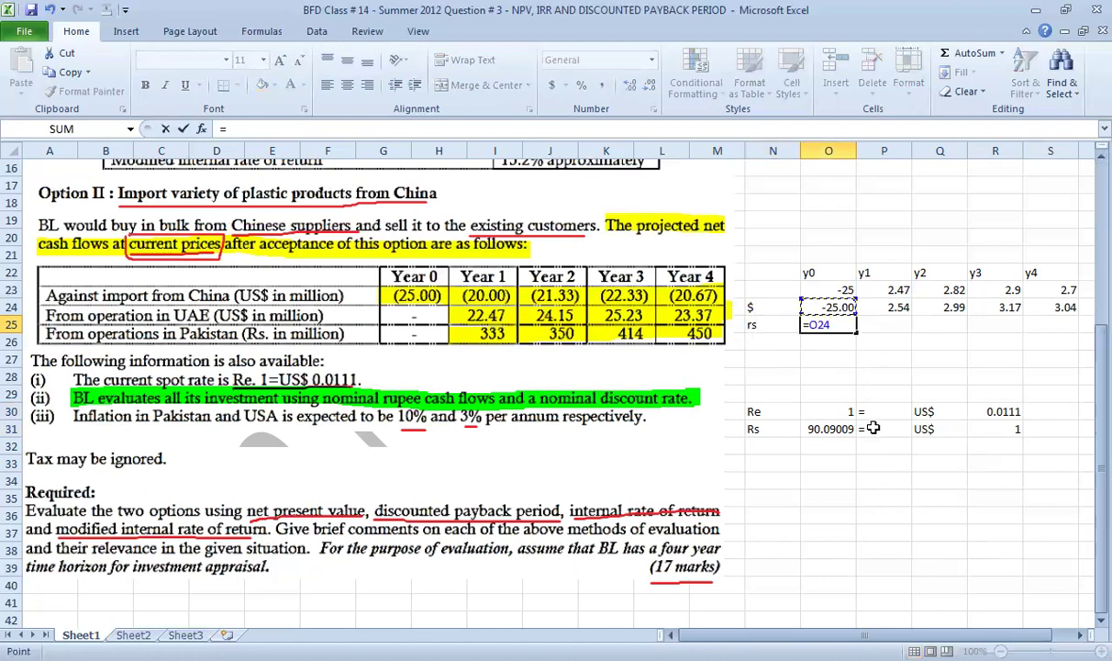
{"action": "type", "text": "*"}
{"action": "left_click", "coordinate": [807, 428]}
{"action": "key", "text": "Return"}
{"action": "key", "text": "Up"}
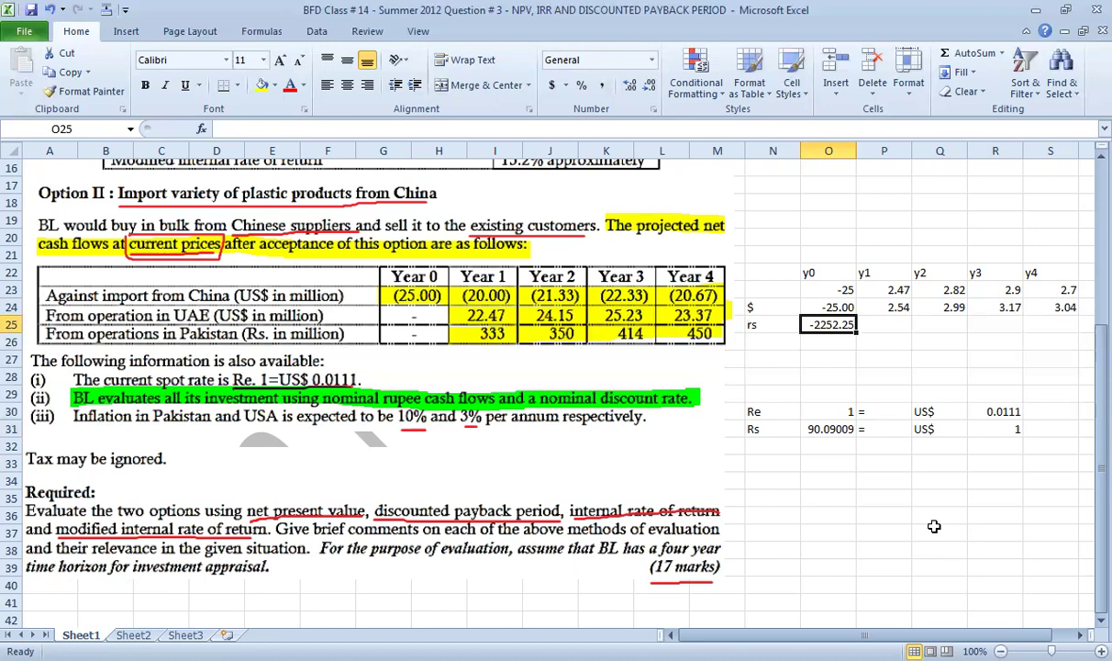
{"action": "key", "text": "Right"}
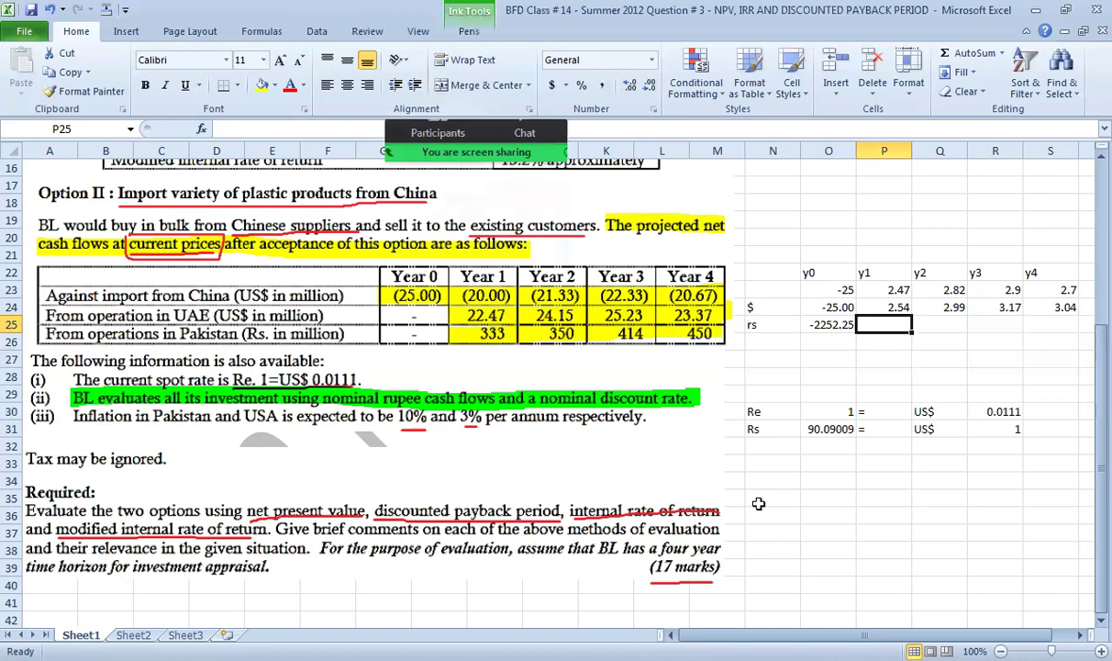
- Highlight the inflation sentence in item (iii) in turquoise and underline its country names and rates in red ink
{"action": "left_click", "coordinate": [468, 32]}
{"action": "left_click", "coordinate": [478, 60]}
{"action": "left_click_drag", "start_coordinate": [68, 416], "coordinate": [647, 416]}
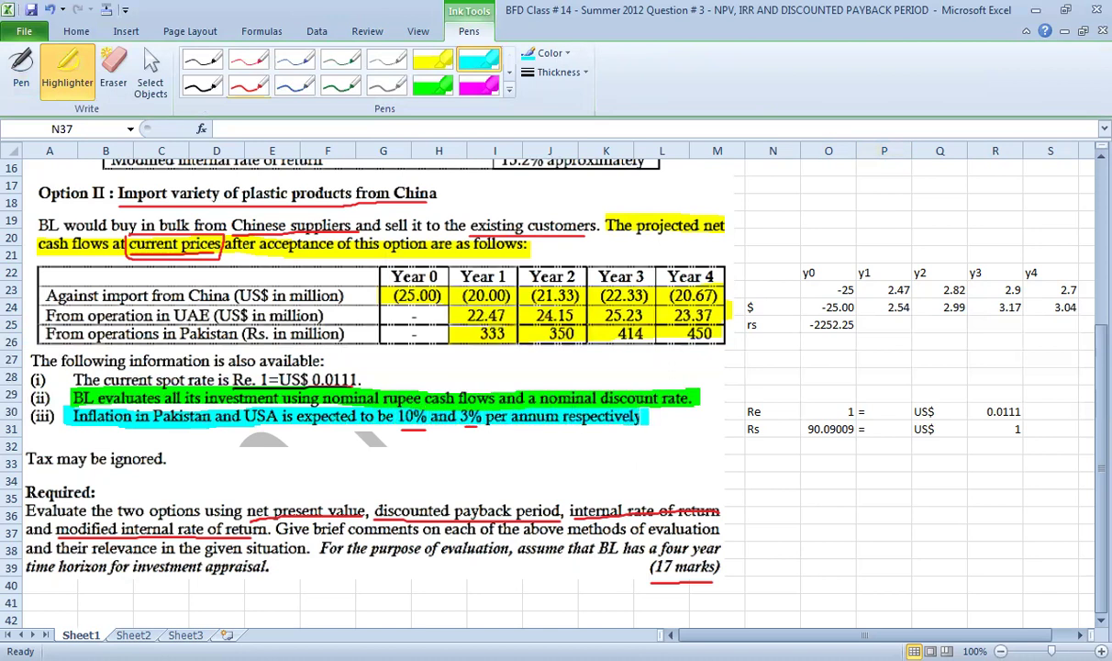
{"action": "left_click", "coordinate": [249, 85]}
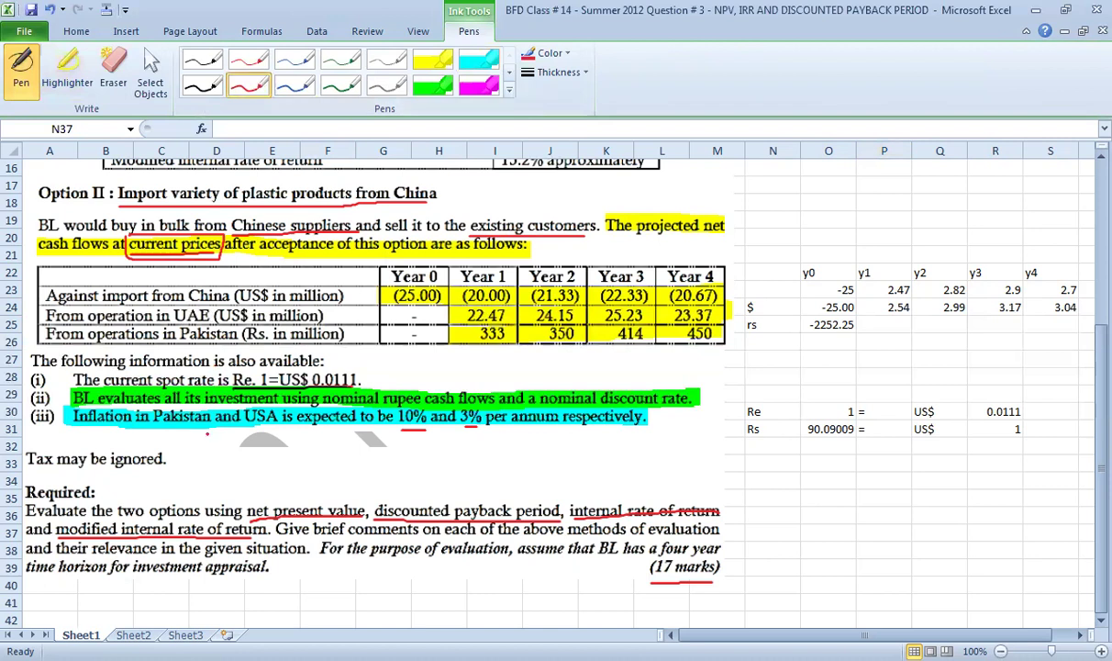
{"action": "left_click_drag", "start_coordinate": [87, 427], "coordinate": [281, 430]}
{"action": "left_click_drag", "start_coordinate": [493, 429], "coordinate": [640, 428]}
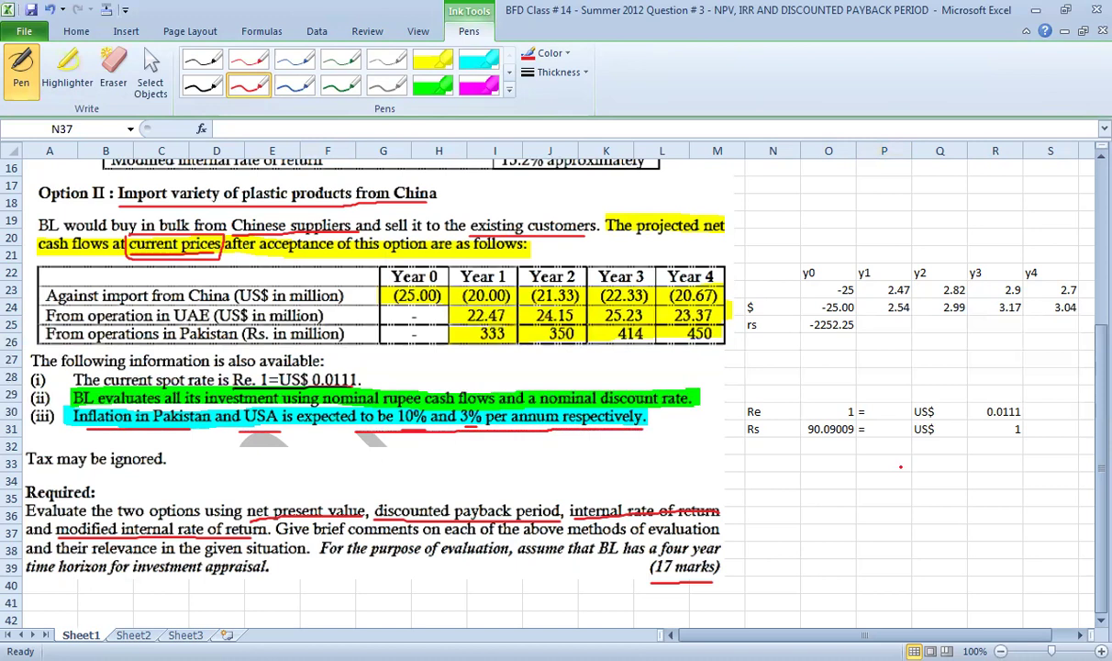
{"action": "key", "text": "Escape"}
{"action": "left_click", "coordinate": [817, 446]}
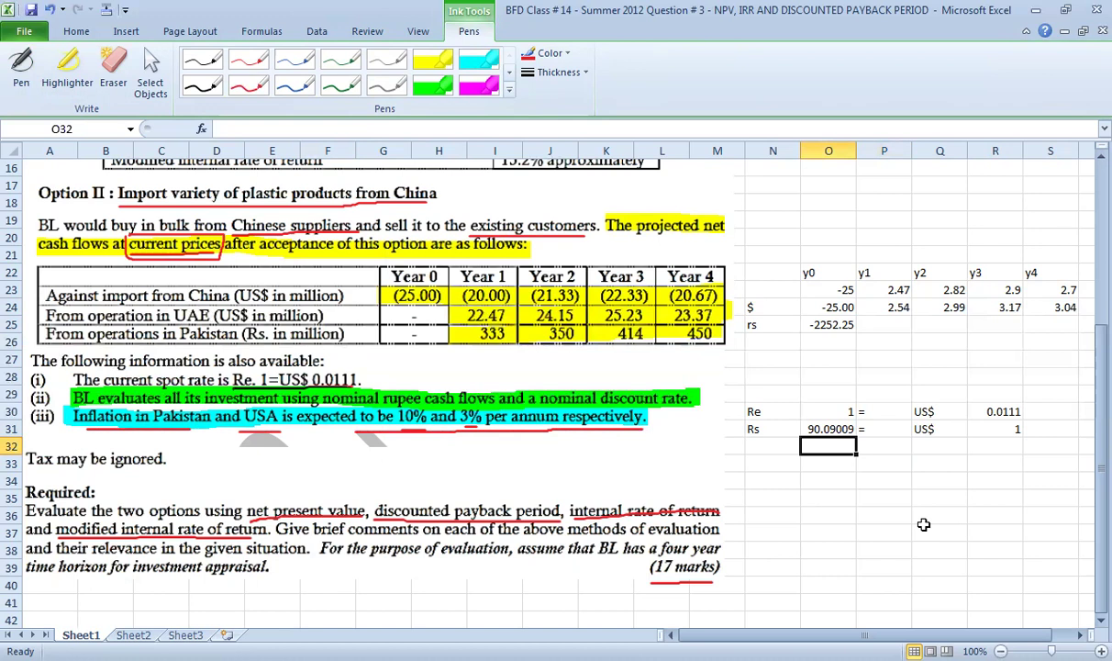
{"action": "type", "text": "="}
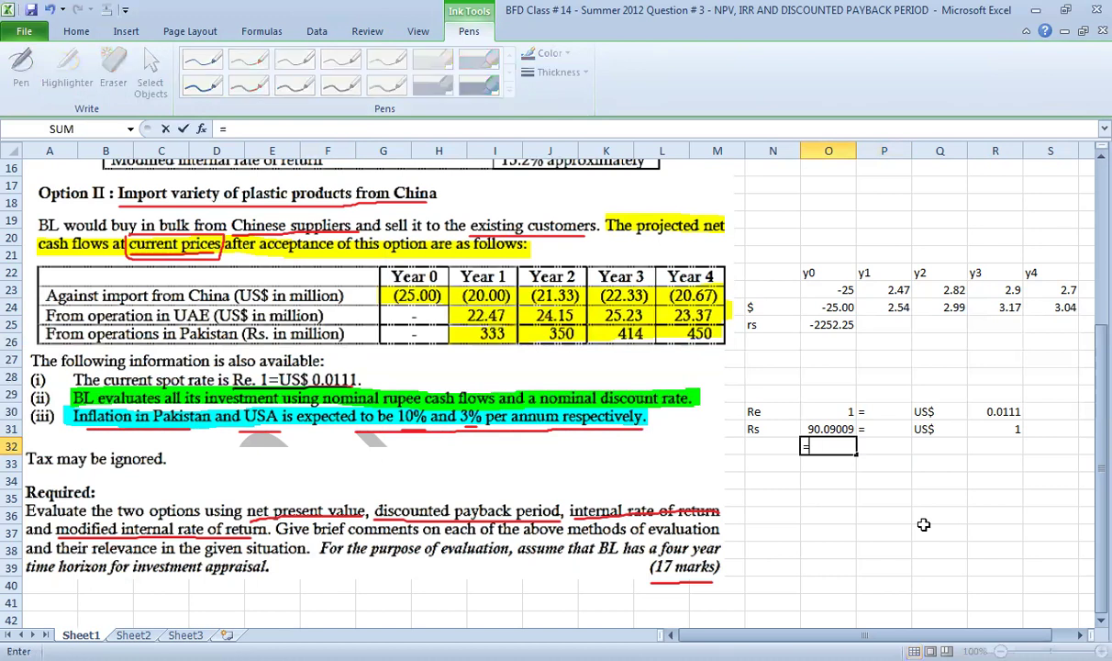
{"action": "key", "text": "Escape"}
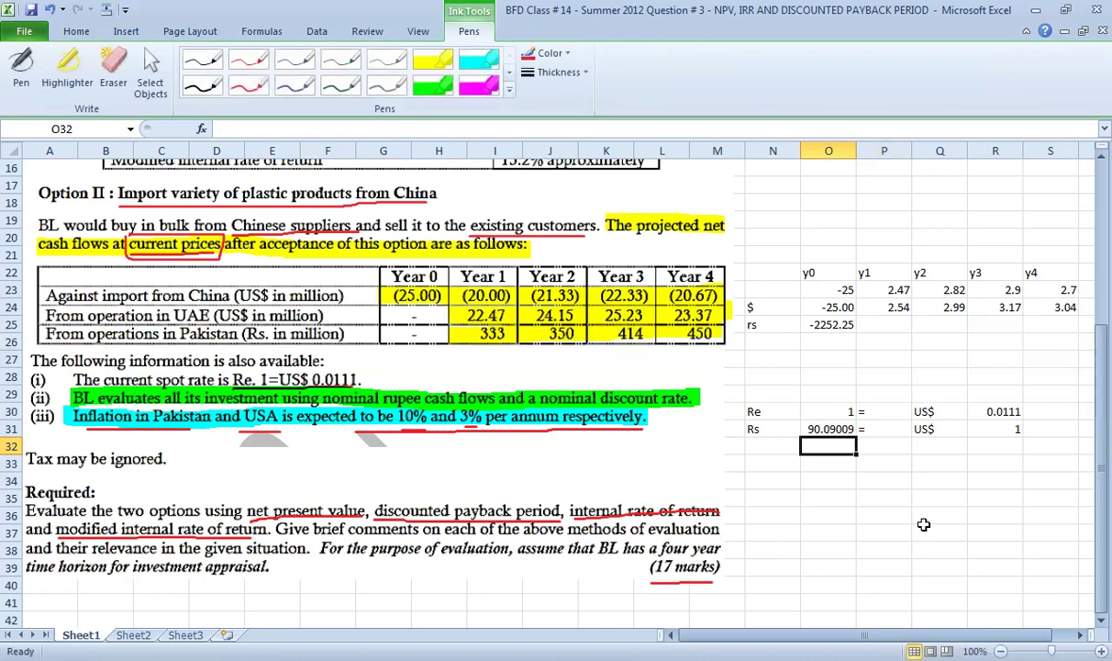
{"action": "key", "text": "Up"}
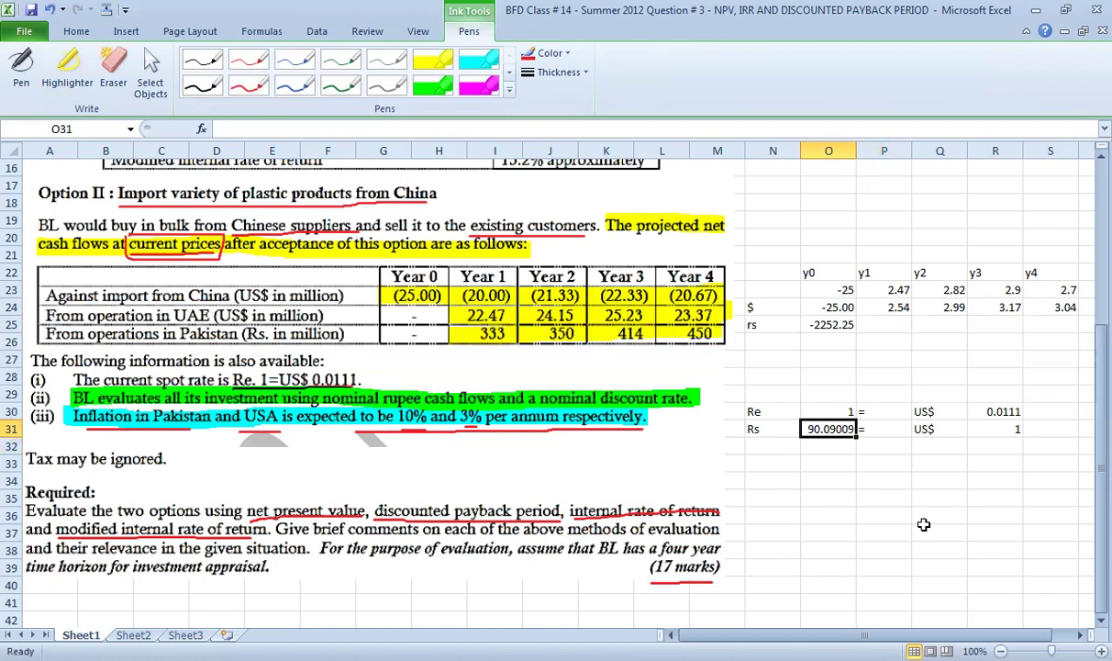
{"action": "key", "text": "Right"}
{"action": "key", "text": "Right"}
{"action": "key", "text": "Right"}
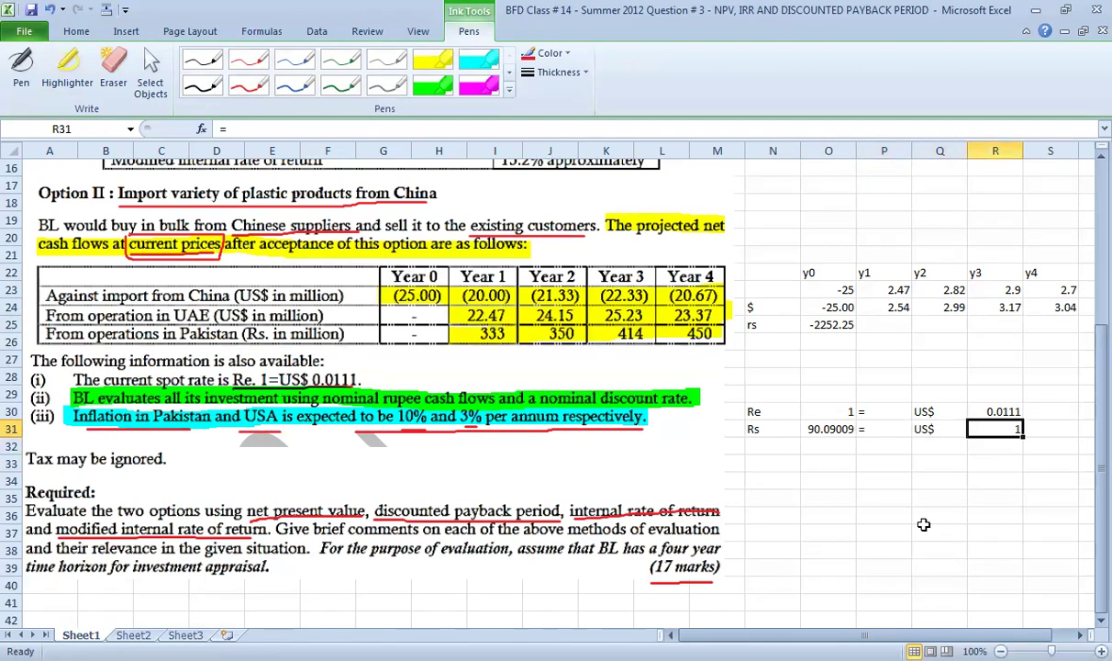
{"action": "left_click", "coordinate": [758, 462]}
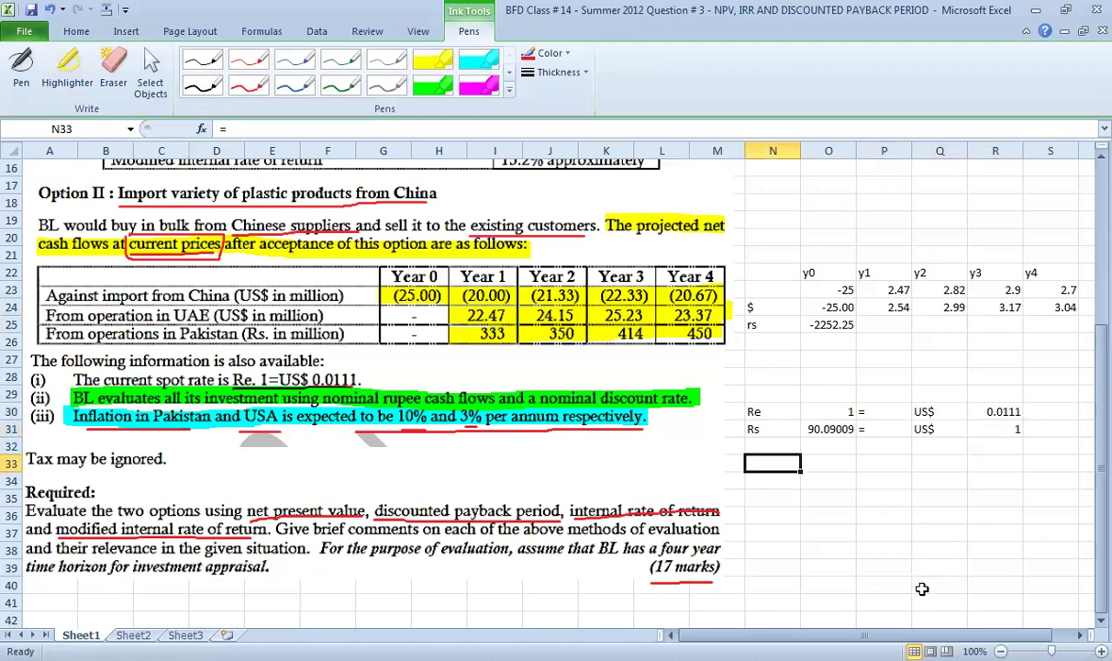
- Enter the heading "interest rate parity" in N27 above the exchange-rate lines
{"action": "left_click", "coordinate": [781, 354]}
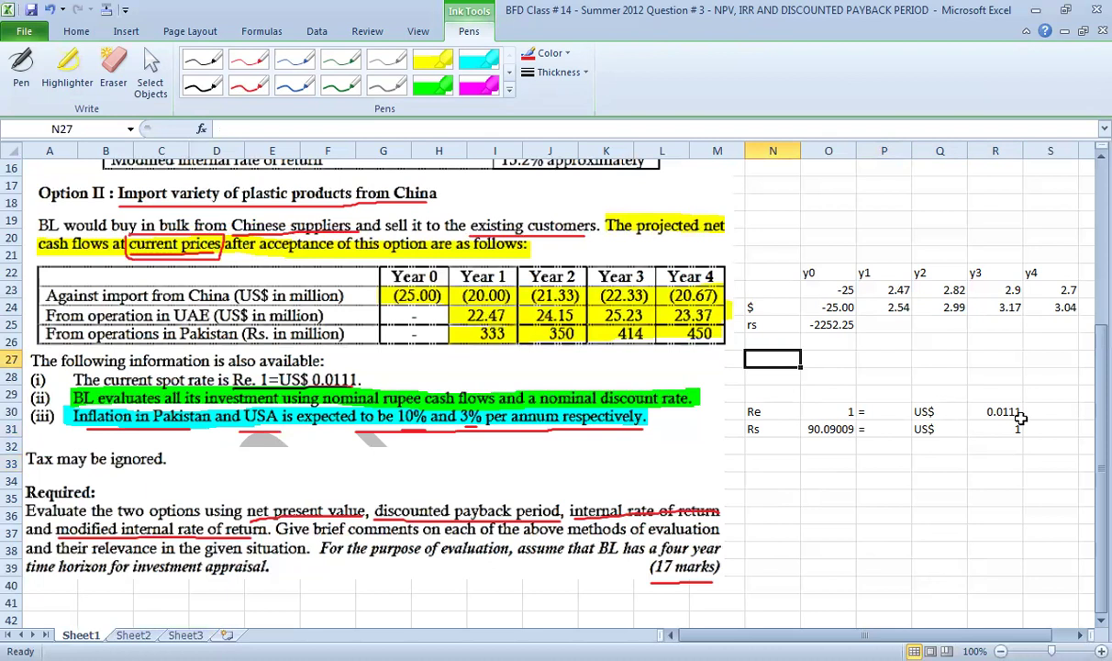
{"action": "type", "text": "interes"}
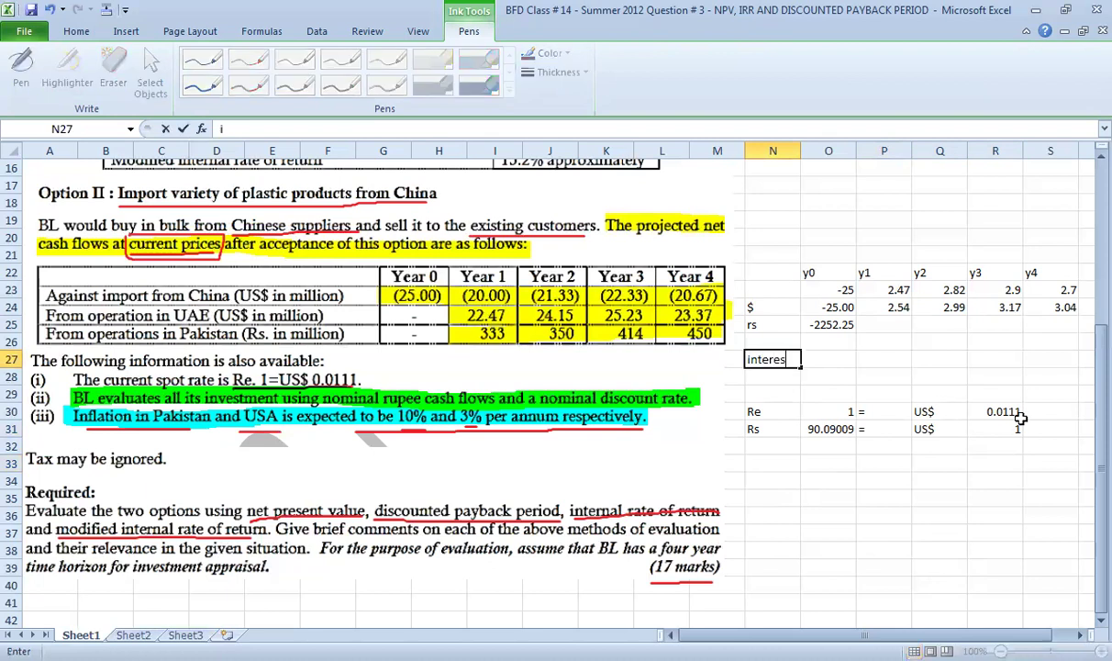
{"action": "type", "text": "t rate parity"}
{"action": "key", "text": "Return"}
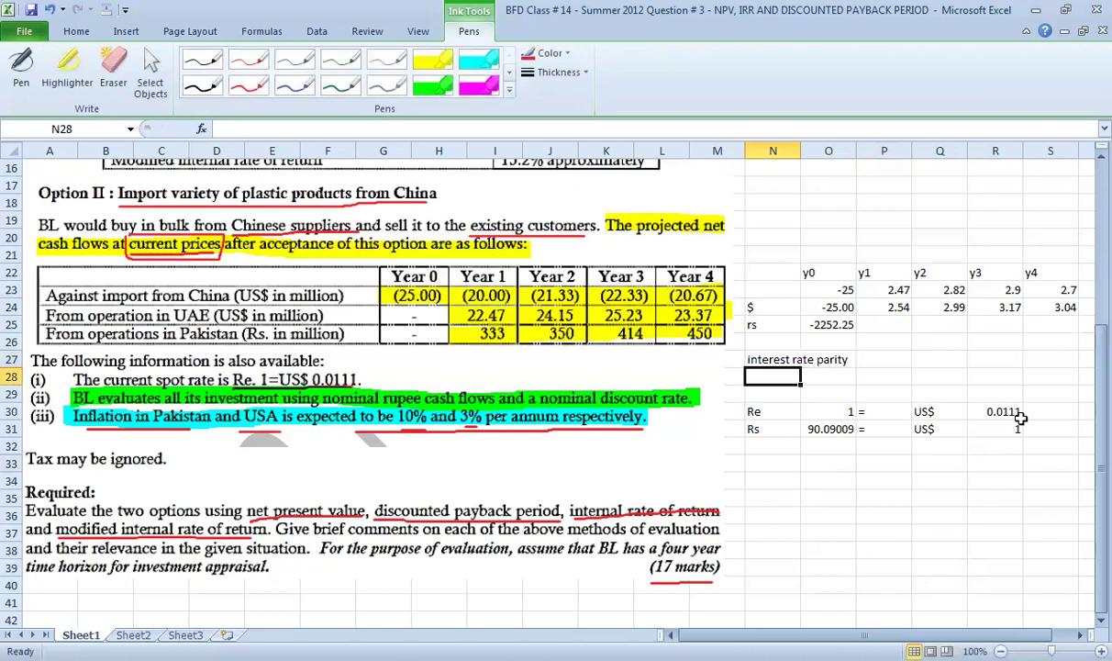
- Write the parity relation PKR(1+PKR inflation)=US$(1+US$inflation) as text in P27 beside the heading
{"action": "key", "text": "Up"}
{"action": "key", "text": "Right"}
{"action": "key", "text": "Right"}
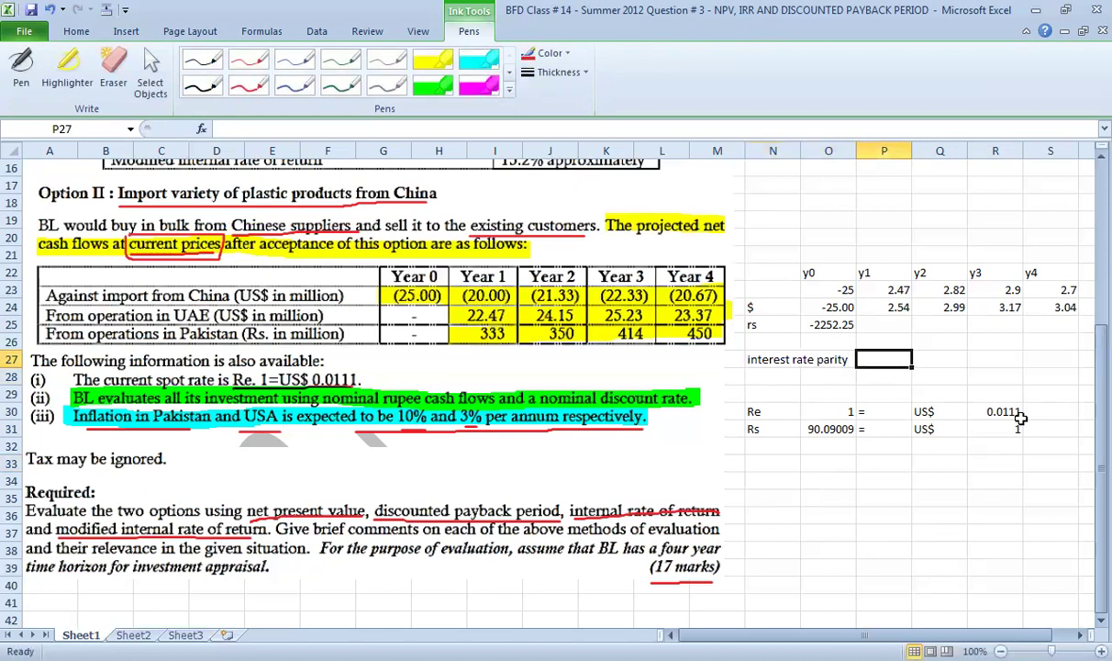
{"action": "type", "text": "PK"}
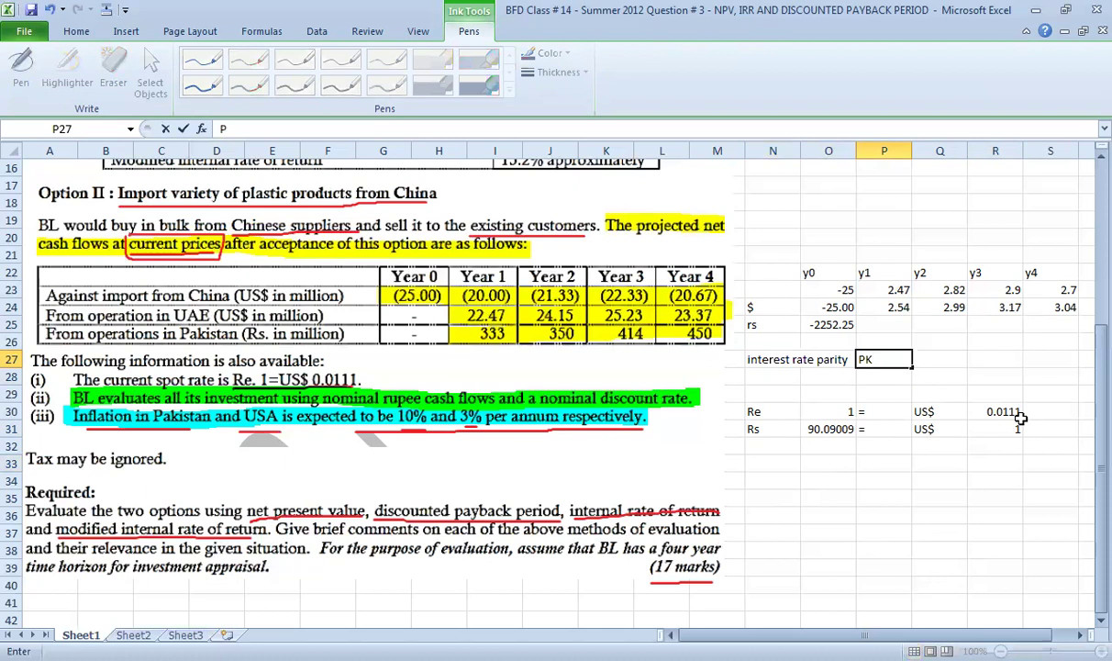
{"action": "type", "text": "R(1+PKR infla"}
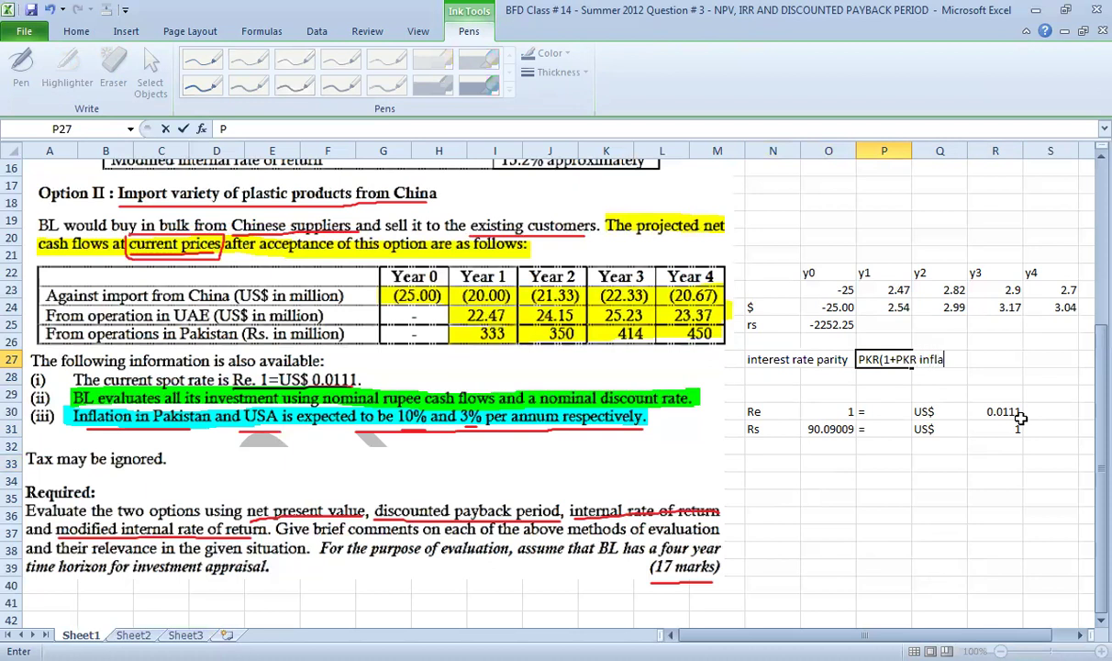
{"action": "type", "text": "tion)="}
{"action": "type", "text": "US$"}
{"action": "type", "text": "(1+"}
{"action": "type", "text": "US"}
{"action": "type", "text": "$"}
{"action": "type", "text": "inflati"}
{"action": "type", "text": "on"}
{"action": "type", "text": ")"}
{"action": "key", "text": "Return"}
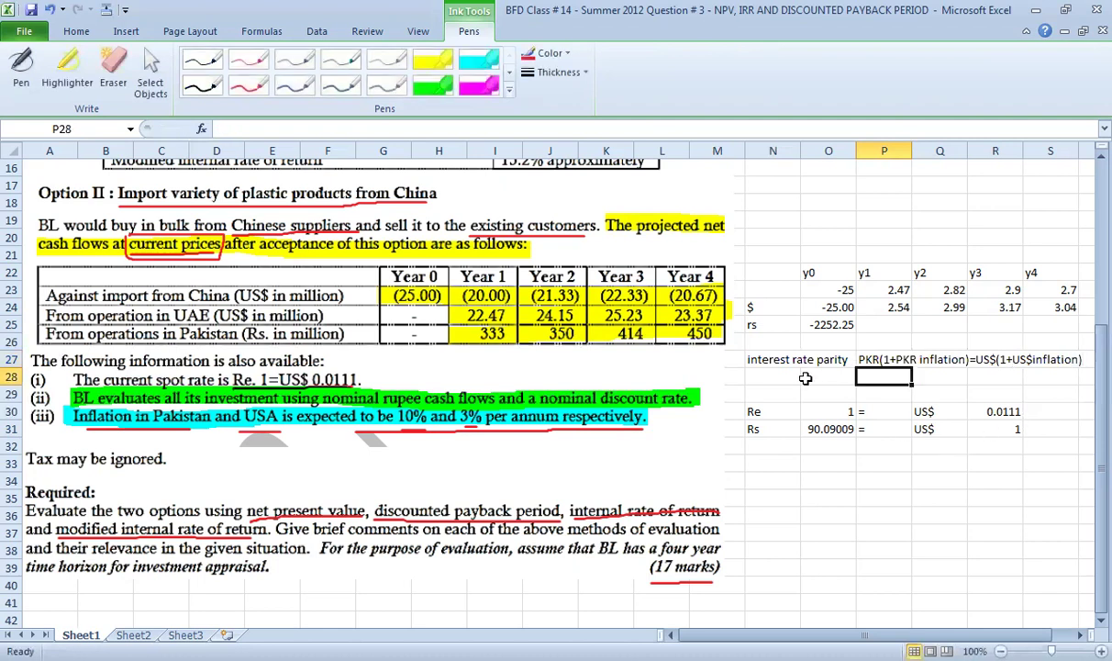
- Write the rearranged parity relation PKR(1+PKR inflation)/(1+US$inflation)=US$ as text in P28
{"action": "left_click_drag", "start_coordinate": [871, 360], "coordinate": [995, 359]}
{"action": "left_click", "coordinate": [940, 478]}
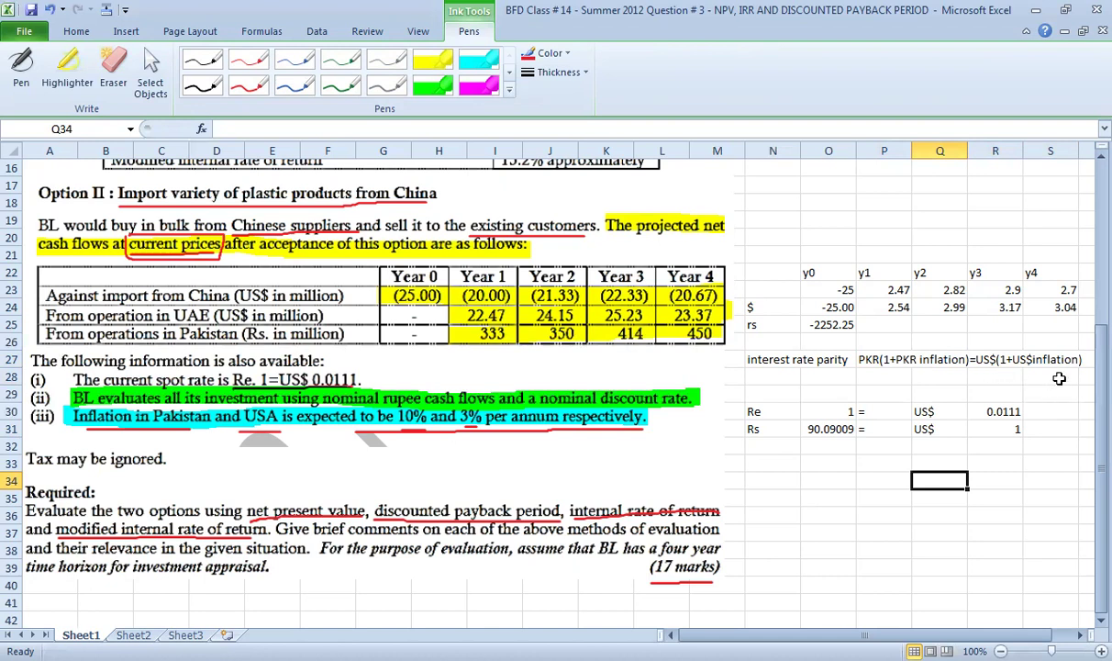
{"action": "left_click", "coordinate": [883, 377]}
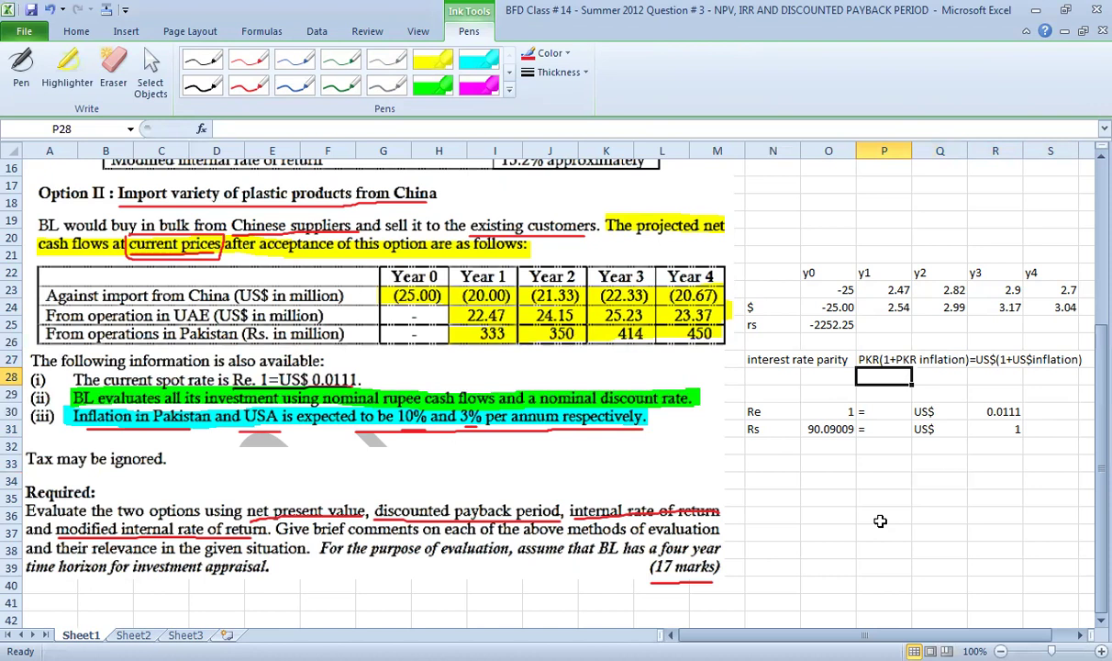
{"action": "type", "text": "PKR("}
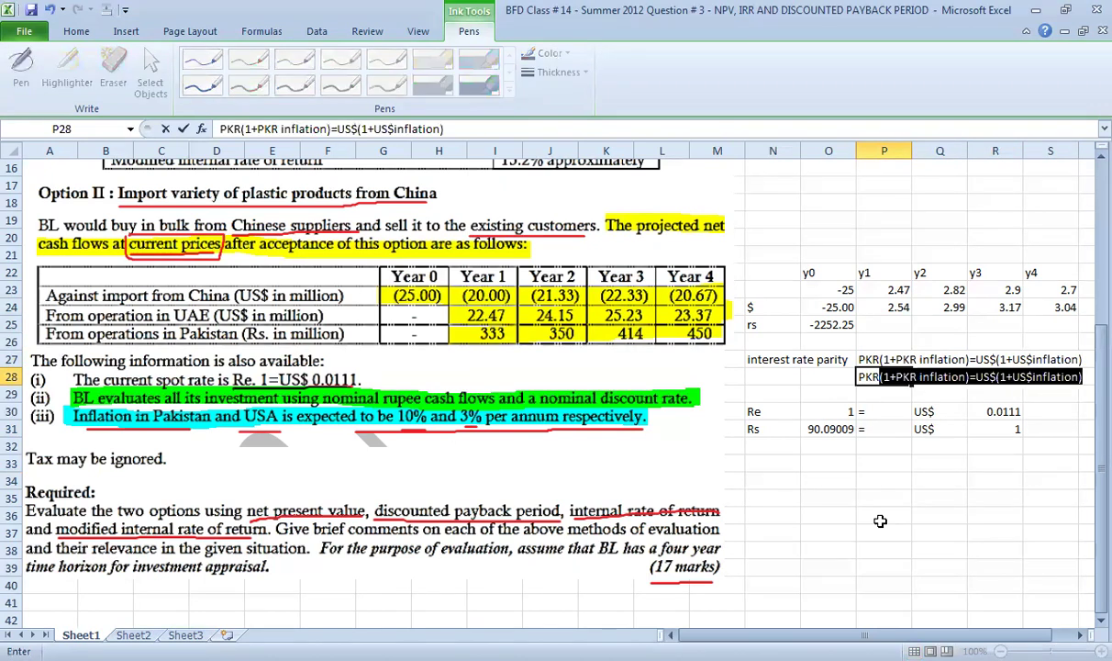
{"action": "type", "text": "1+PKR in"}
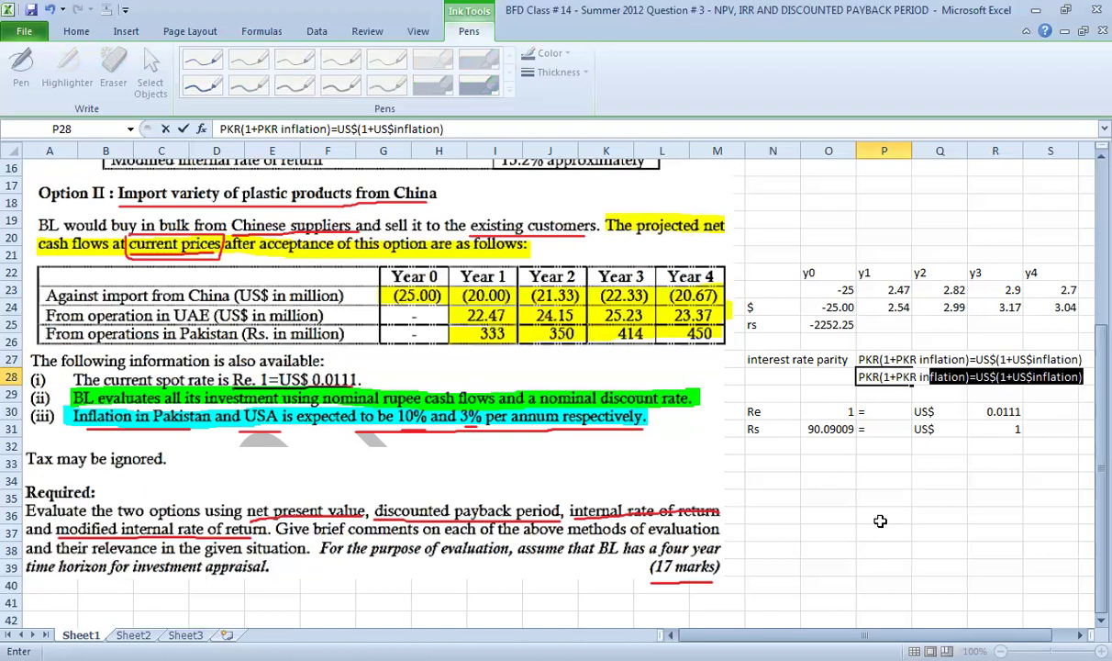
{"action": "type", "text": "flation)"}
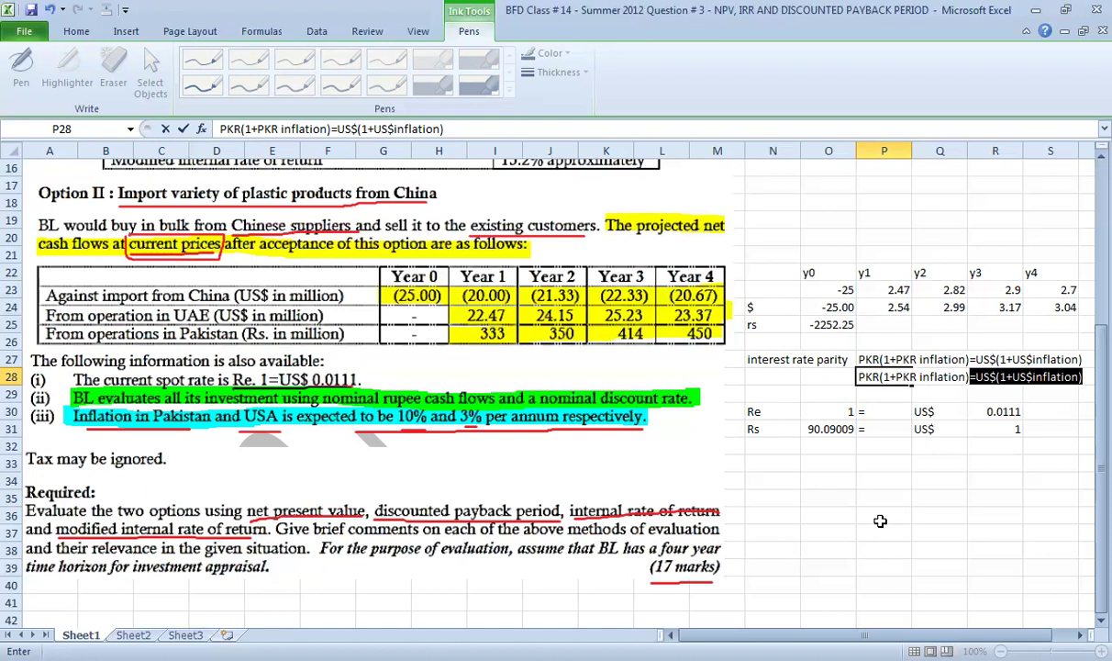
{"action": "type", "text": "/("}
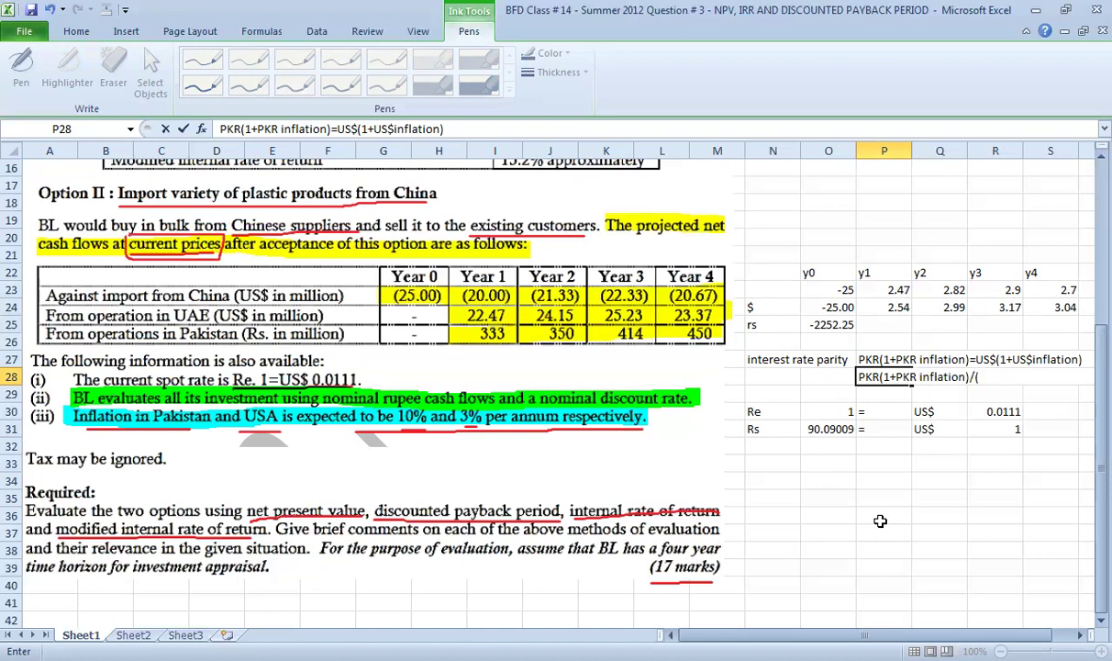
{"action": "type", "text": "1+US$inflation)=US$"}
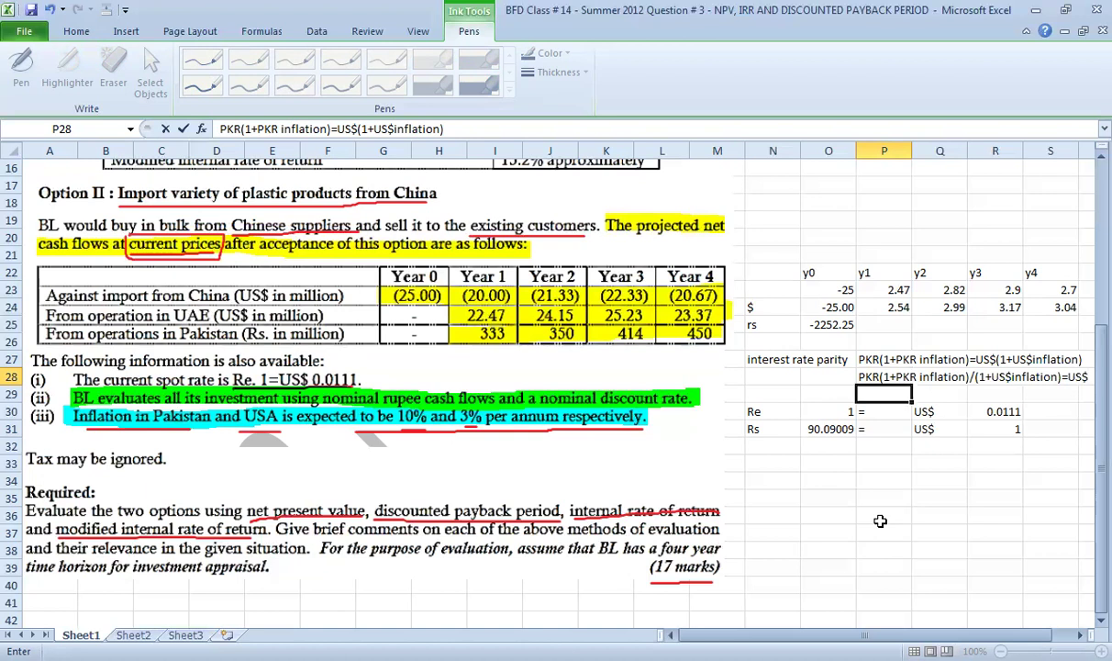
{"action": "key", "text": "Return"}
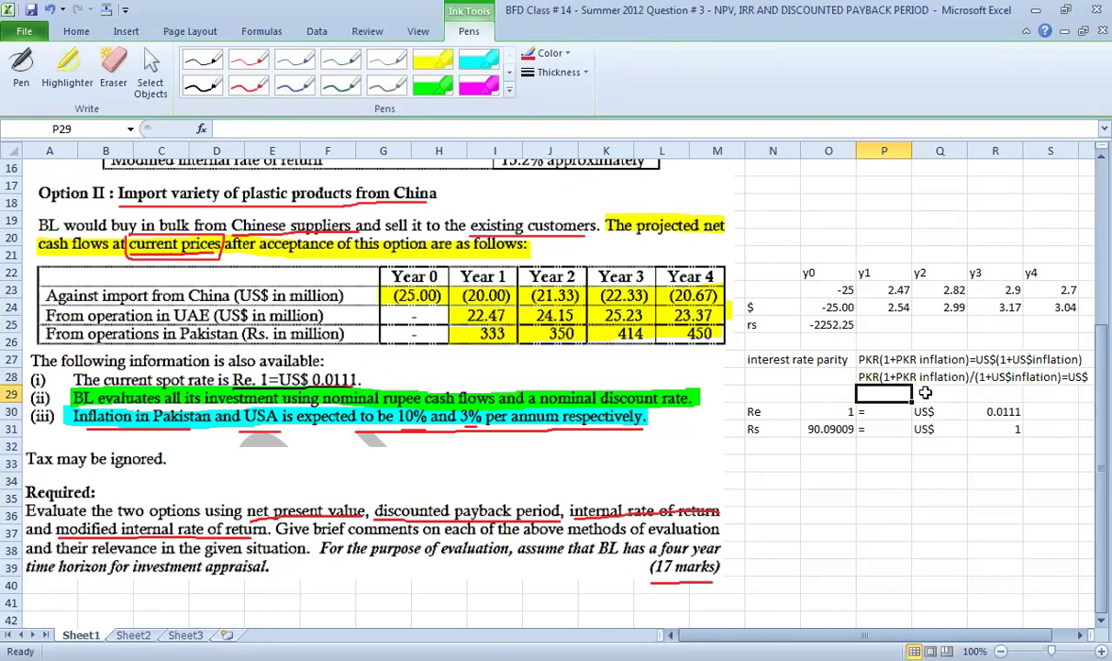
- Label N32 through N35 as Rs for the four future-year exchange-rate lines below the spot rate
{"action": "left_click", "coordinate": [821, 447]}
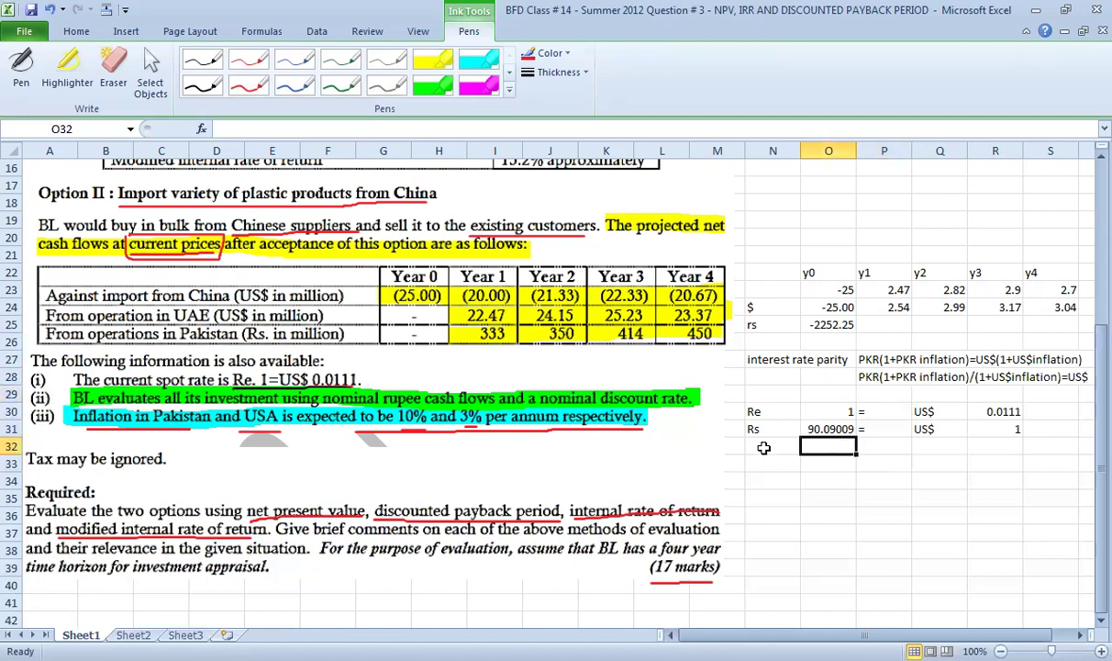
{"action": "left_click", "coordinate": [769, 446]}
{"action": "type", "text": "Rs"}
{"action": "key", "text": "Return"}
{"action": "type", "text": "RS"}
{"action": "key", "text": "Return"}
{"action": "type", "text": "Rs"}
{"action": "key", "text": "Escape"}
{"action": "key", "text": "Up"}
{"action": "key", "text": "BackSpace"}
{"action": "type", "text": "Rs"}
{"action": "key", "text": "Return"}
{"action": "type", "text": "Rs"}
{"action": "key", "text": "Up"}
{"action": "key", "text": "Up"}
{"action": "key", "text": "Up"}
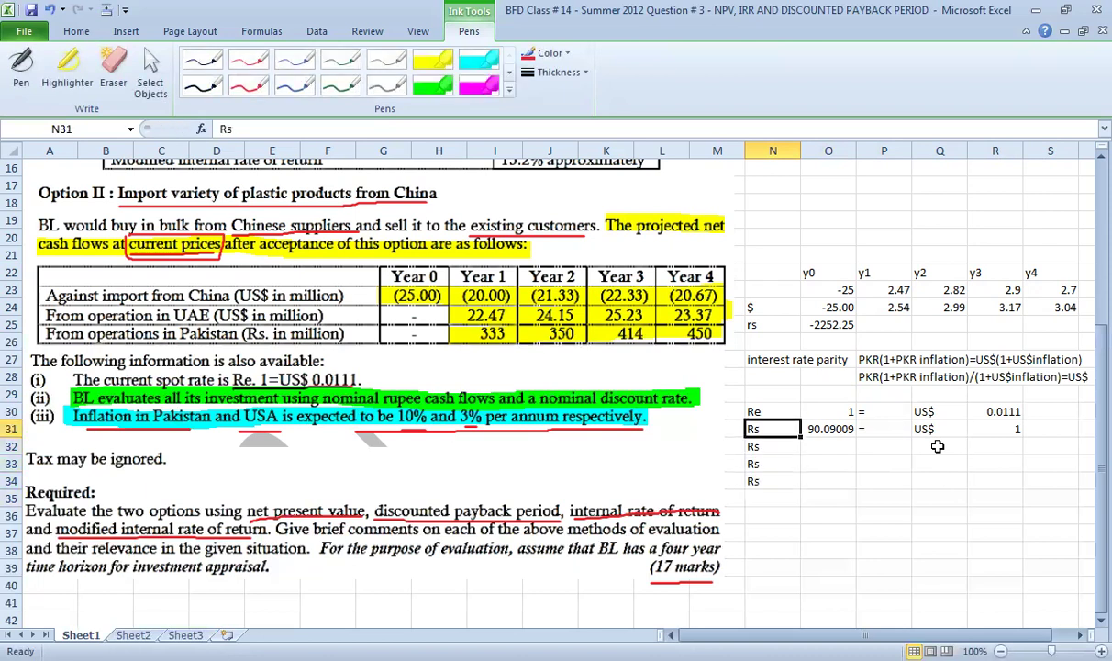
{"action": "key", "text": "Down"}
{"action": "key", "text": "Down"}
{"action": "key", "text": "Down"}
{"action": "key", "text": "Down"}
{"action": "type", "text": "Rs"}
- Enter a text equals sign in each of P32 through P35 for the new exchange-rate lines
{"action": "key", "text": "Right"}
{"action": "key", "text": "Right"}
{"action": "key", "text": "Up"}
{"action": "key", "text": "Up"}
{"action": "key", "text": "Up"}
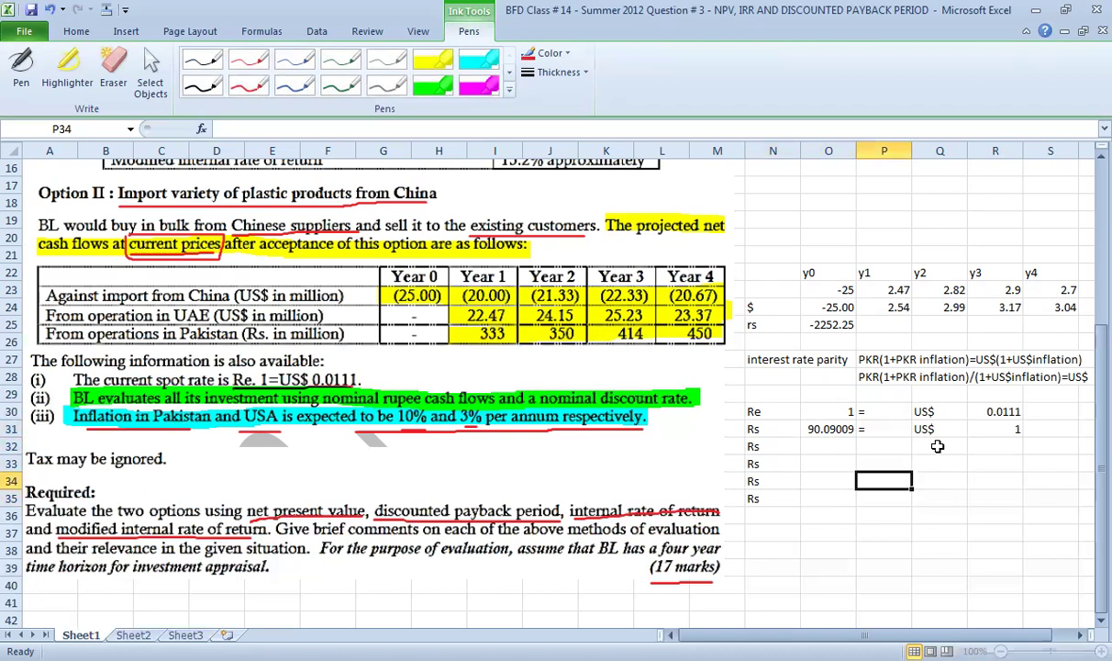
{"action": "type", "text": "'="}
{"action": "key", "text": "Return"}
{"action": "type", "text": "="}
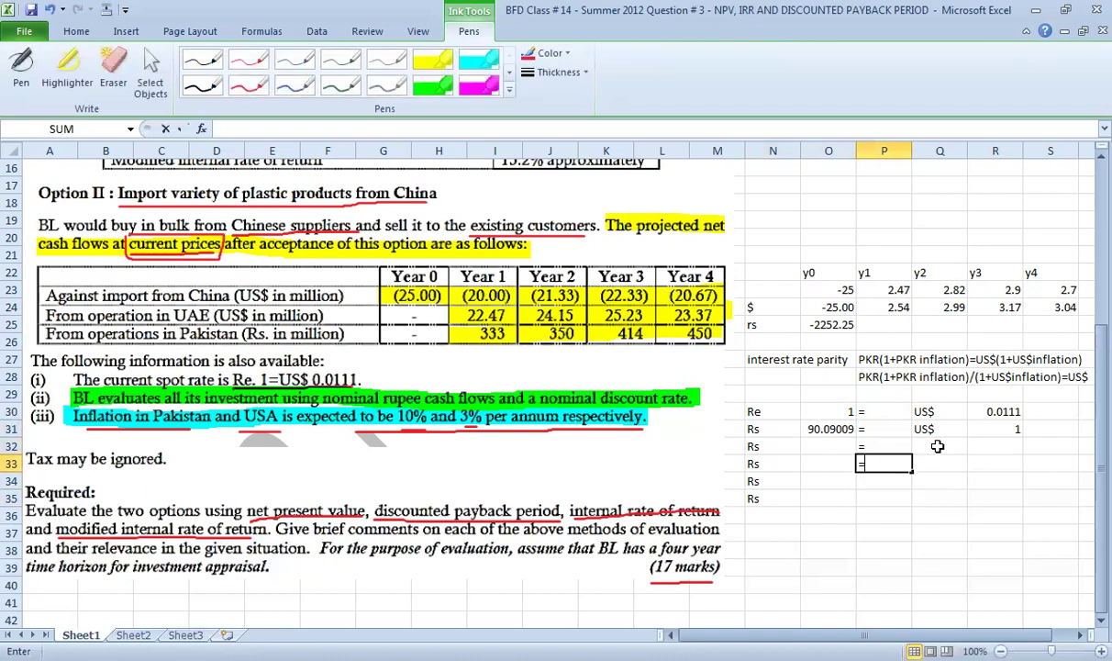
{"action": "key", "text": "Return"}
{"action": "type", "text": "'="}
{"action": "key", "text": "Return"}
{"action": "type", "text": "'="}
{"action": "key", "text": "Return"}
- Copy the US$ label from Q31 down into Q32 through Q35
{"action": "left_click", "coordinate": [937, 446]}
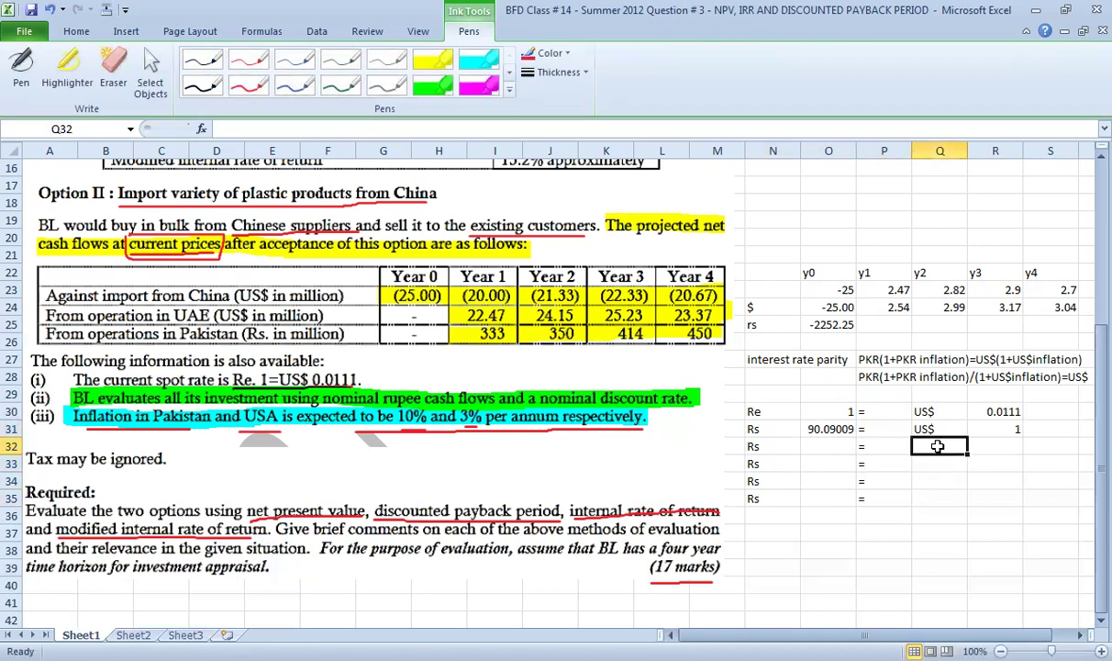
{"action": "key", "text": "Up"}
{"action": "key", "text": "ctrl+c"}
{"action": "key", "text": "Down"}
{"action": "key", "text": "shift+Down"}
{"action": "key", "text": "shift+Down"}
{"action": "key", "text": "shift+Down"}
{"action": "key", "text": "ctrl+v"}
{"action": "key", "text": "Escape"}
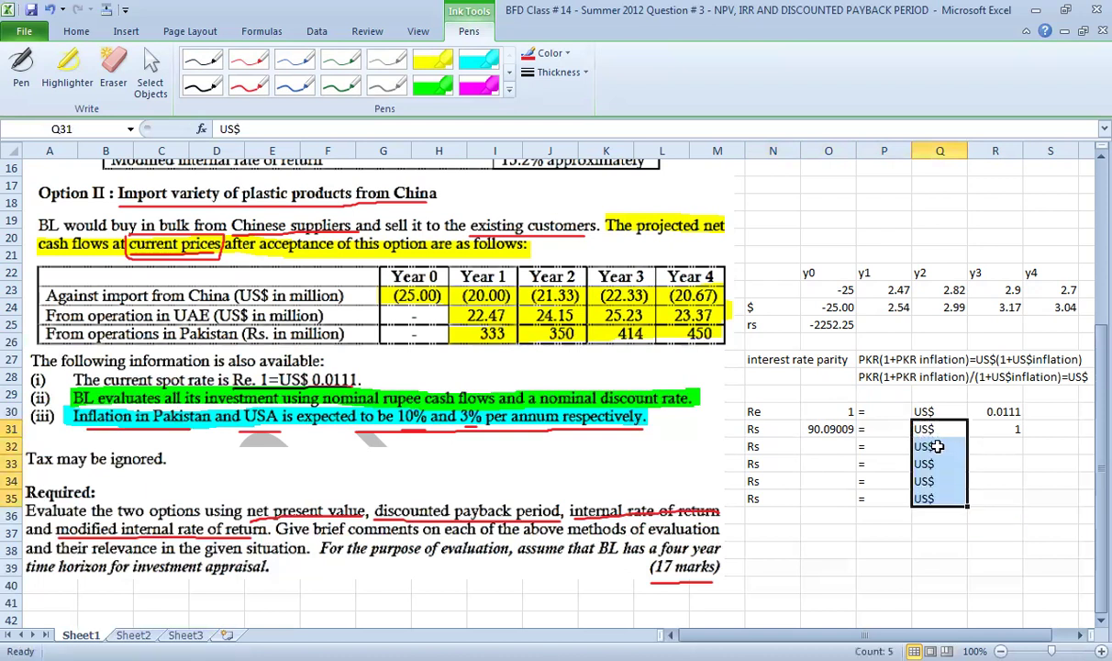
- Enter 1 as the dollar amount in each of R32 through R35
{"action": "left_click", "coordinate": [996, 445]}
{"action": "type", "text": "1"}
{"action": "key", "text": "Return"}
{"action": "type", "text": "1"}
{"action": "key", "text": "Return"}
{"action": "type", "text": "1"}
{"action": "key", "text": "Return"}
{"action": "type", "text": "1"}
{"action": "key", "text": "Return"}
- Calculate the year 1 rupee rate in O32 with =O31*(1+10%)/(1+3%)
{"action": "key", "text": "Up"}
{"action": "key", "text": "Left"}
{"action": "key", "text": "Left"}
{"action": "key", "text": "Left"}
{"action": "key", "text": "Left"}
{"action": "key", "text": "Up"}
{"action": "key", "text": "Right"}
{"action": "key", "text": "Up"}
{"action": "key", "text": "Up"}
{"action": "key", "text": "Up"}
{"action": "key", "text": "Down"}
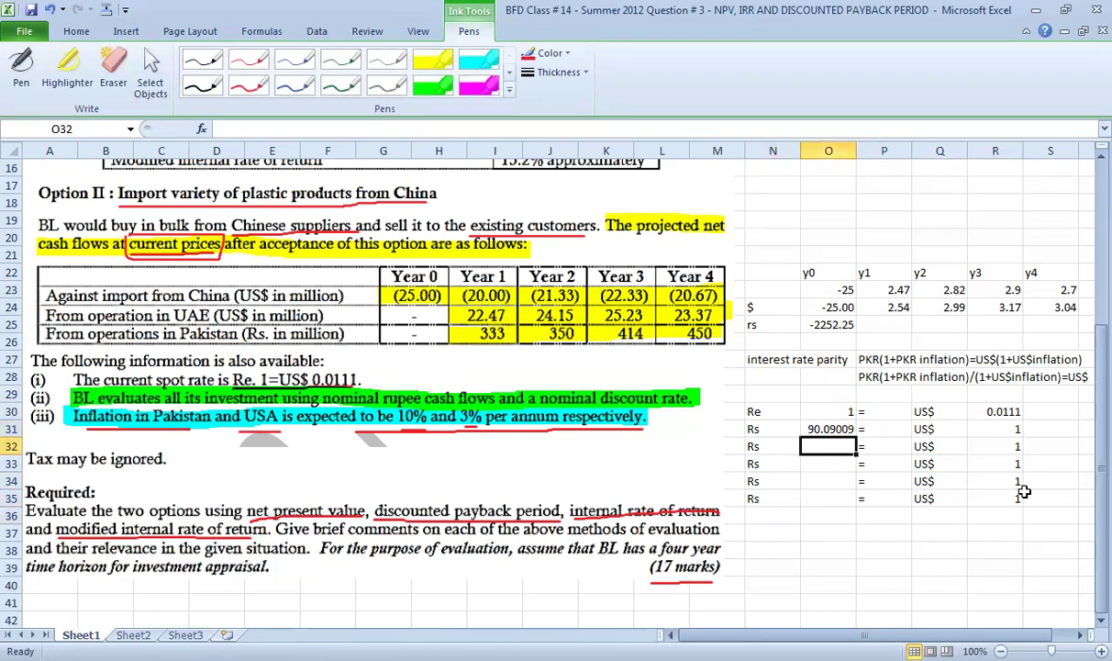
{"action": "type", "text": "=O31*"}
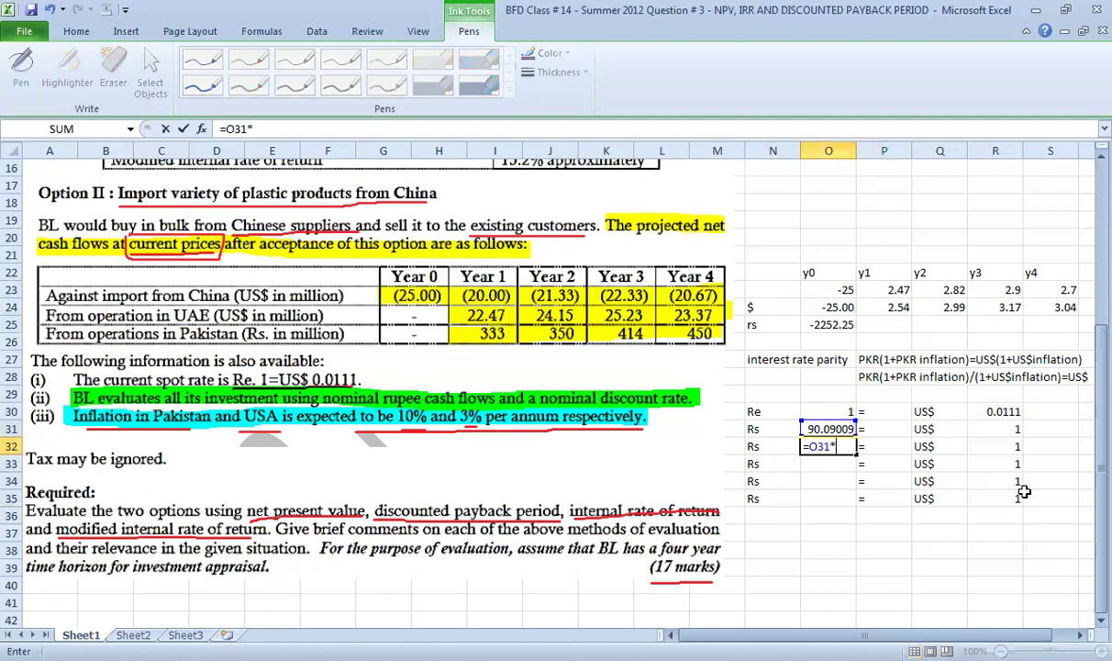
{"action": "type", "text": "(1+10%)/(1+3%)"}
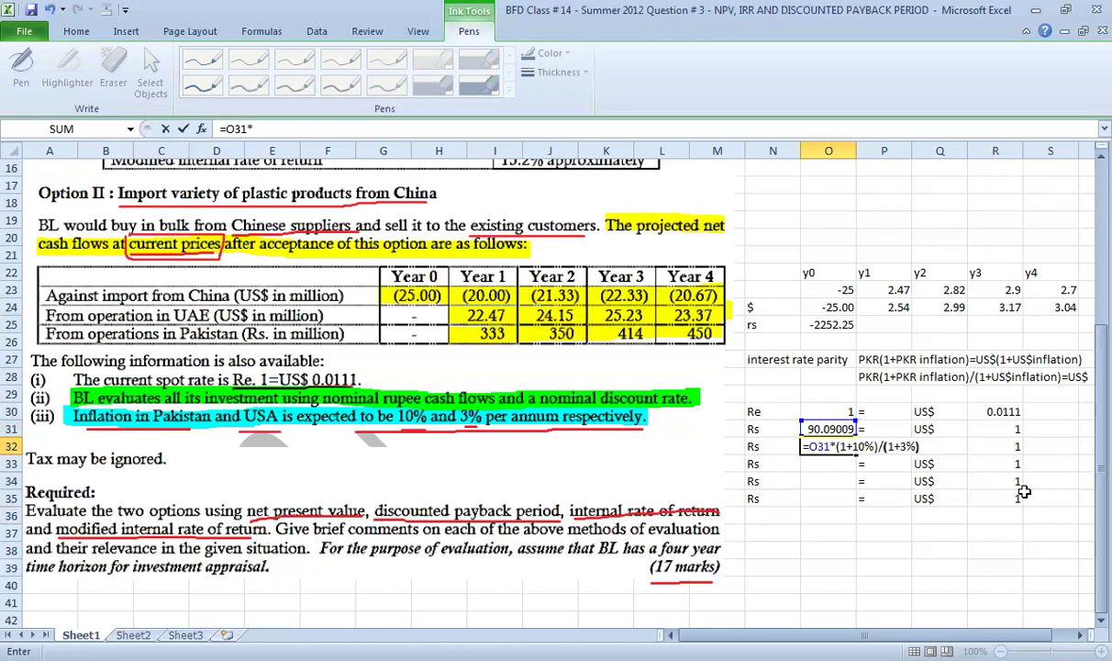
{"action": "key", "text": "Return"}
- Copy the rate formula from O32 down through O35 for years 2 to 4 and check its cell references
{"action": "key", "text": "Up"}
{"action": "key", "text": "ctrl+c"}
{"action": "key", "text": "Down"}
{"action": "key", "text": "ctrl+v"}
{"action": "key", "text": "F2"}
{"action": "key", "text": "Escape"}
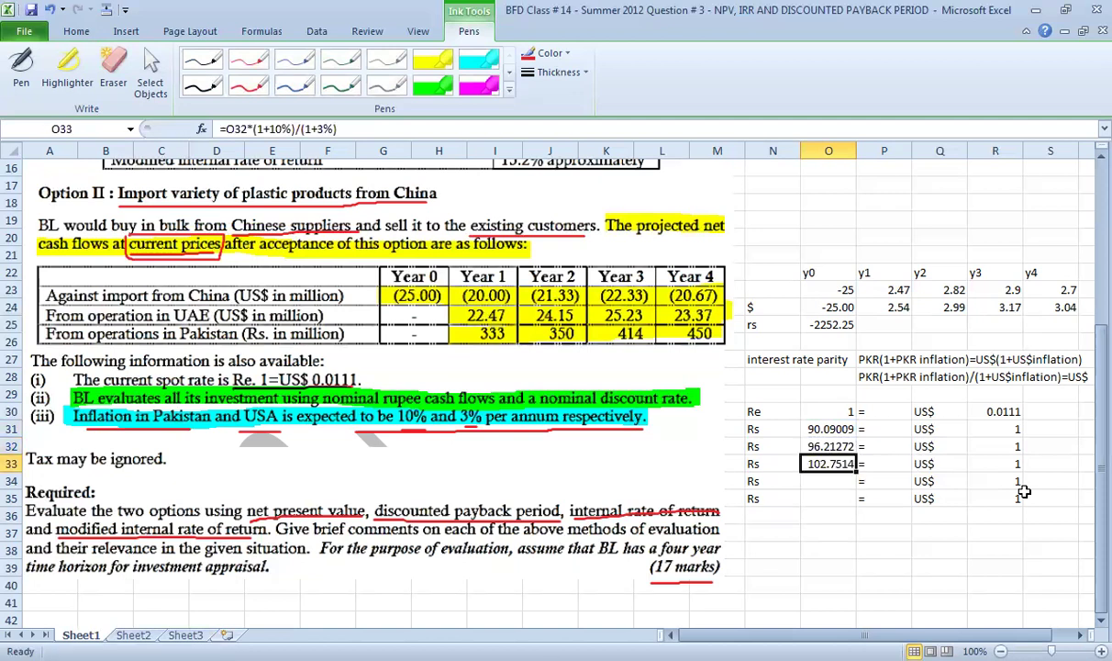
{"action": "key", "text": "ctrl+c"}
{"action": "key", "text": "shift+Down"}
{"action": "key", "text": "shift+Down"}
{"action": "key", "text": "ctrl+v"}
{"action": "key", "text": "Escape"}
{"action": "key", "text": "Down"}
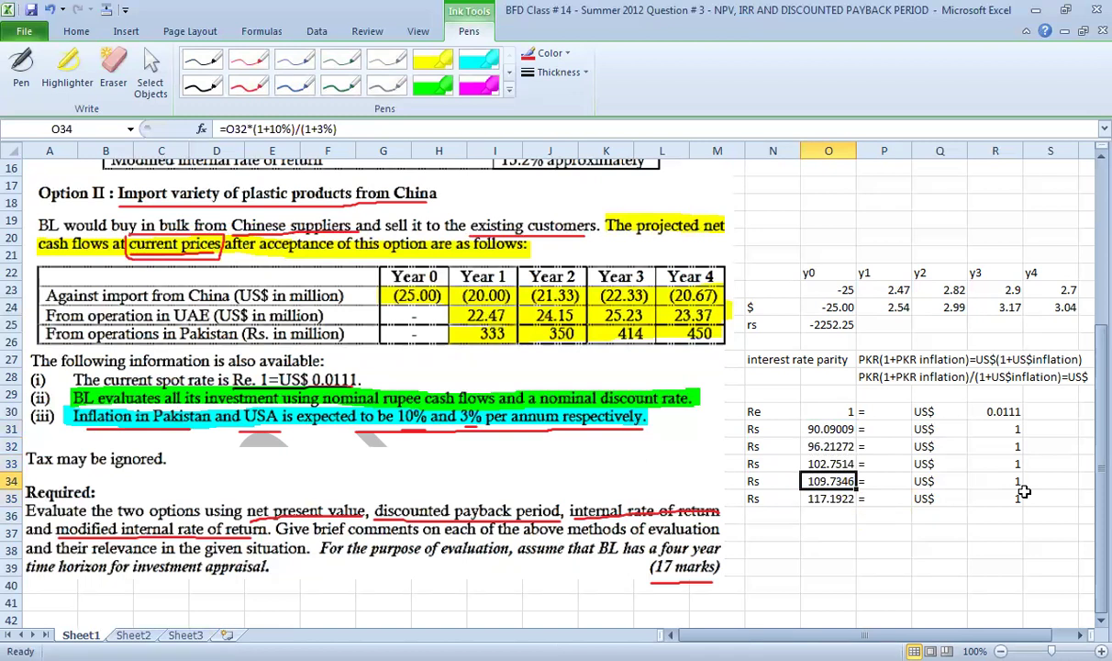
{"action": "key", "text": "Up"}
{"action": "key", "text": "Up"}
{"action": "key", "text": "F2"}
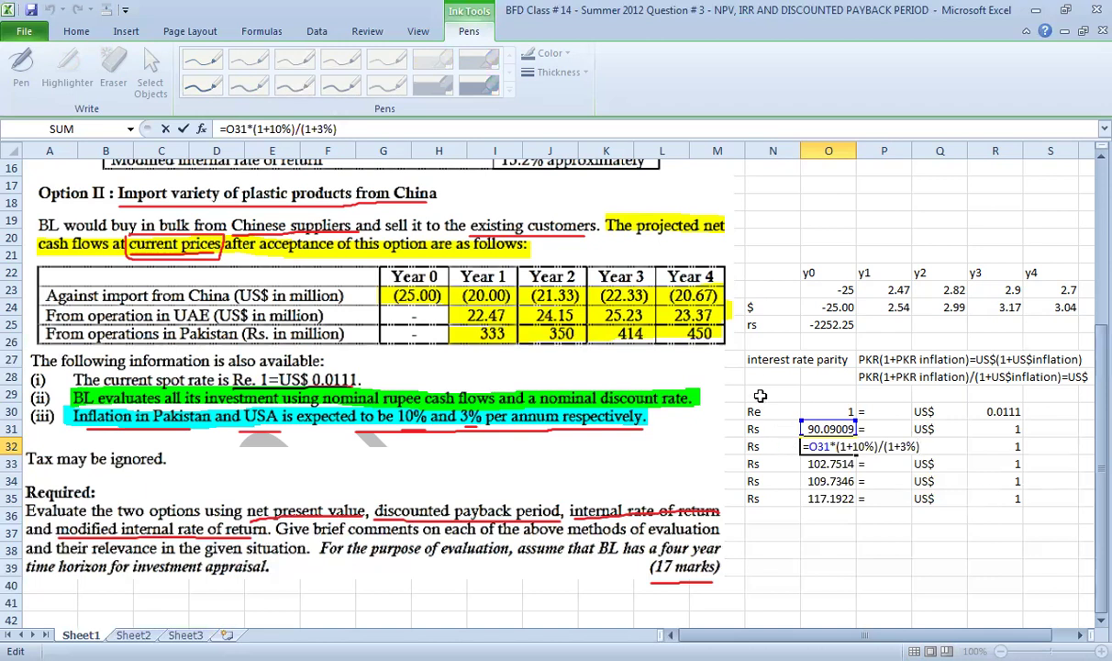
- Replace the heading in N27 with ppp
{"action": "left_click", "coordinate": [758, 369]}
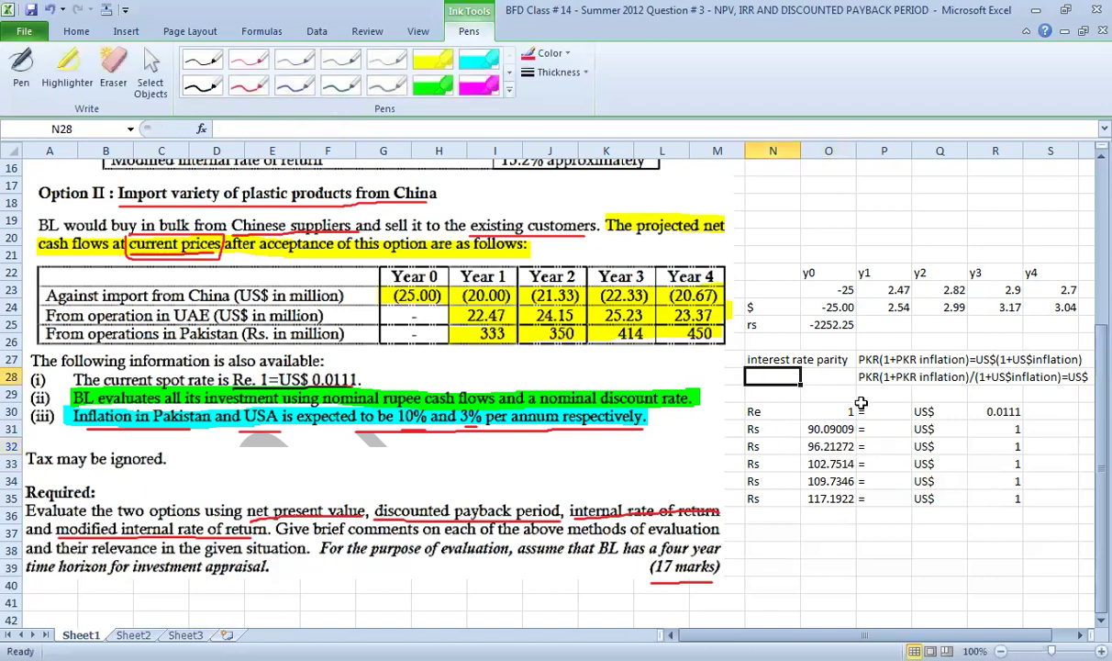
{"action": "type", "text": "ppp"}
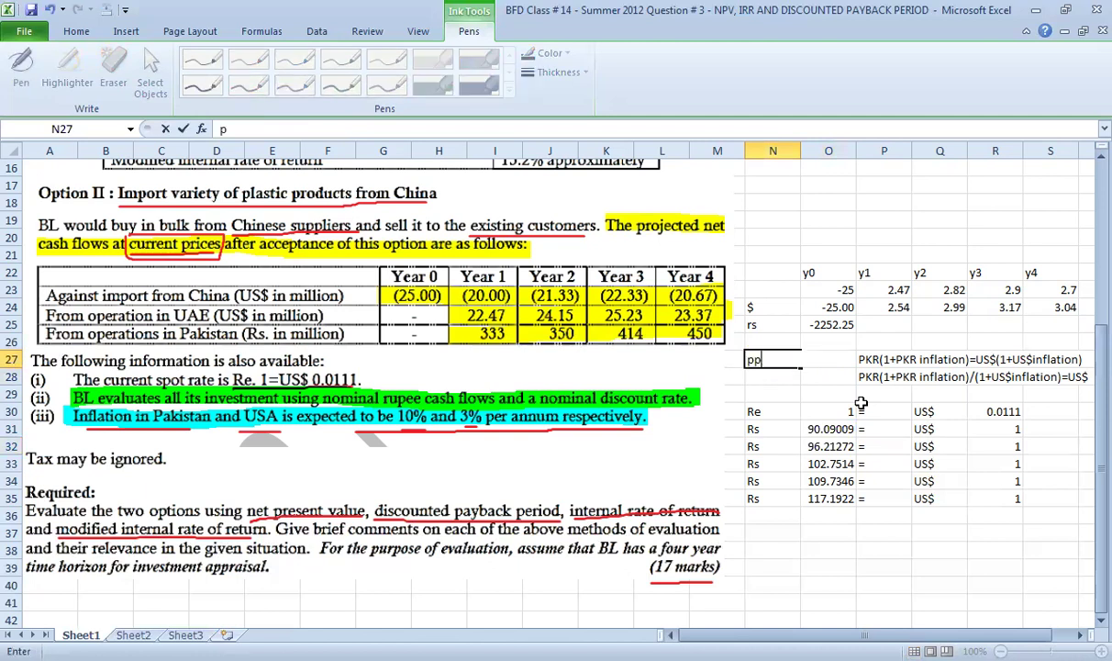
{"action": "key", "text": "Return"}
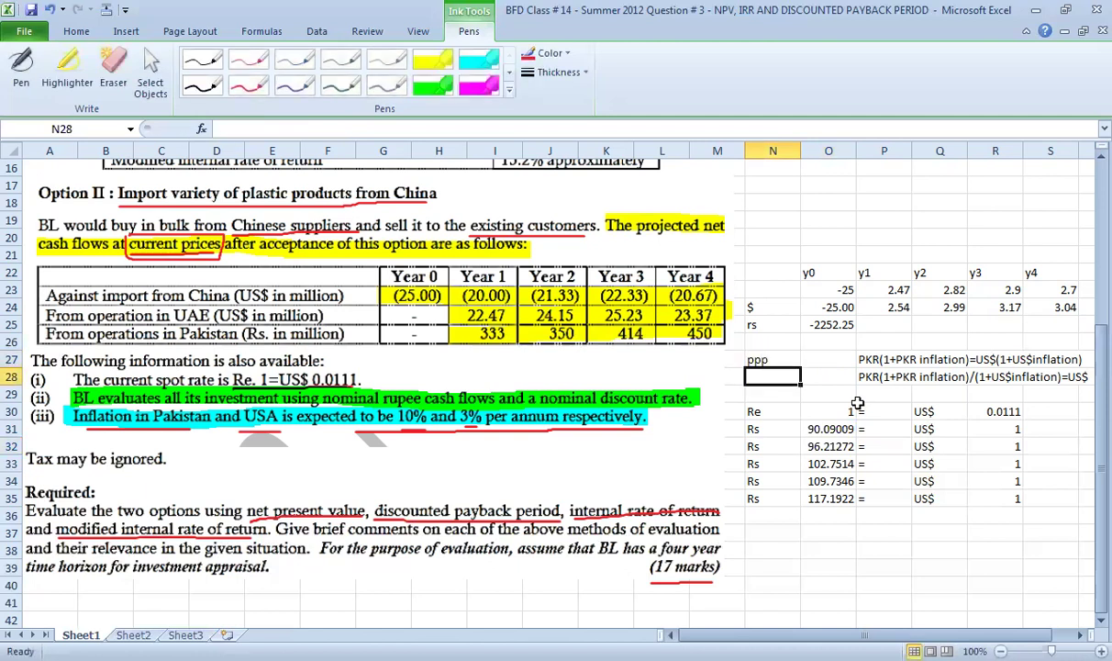
- Convert the y1 dollar cash flow to rupees in P25 with =P24*O32 and check the formula
{"action": "left_click", "coordinate": [895, 323]}
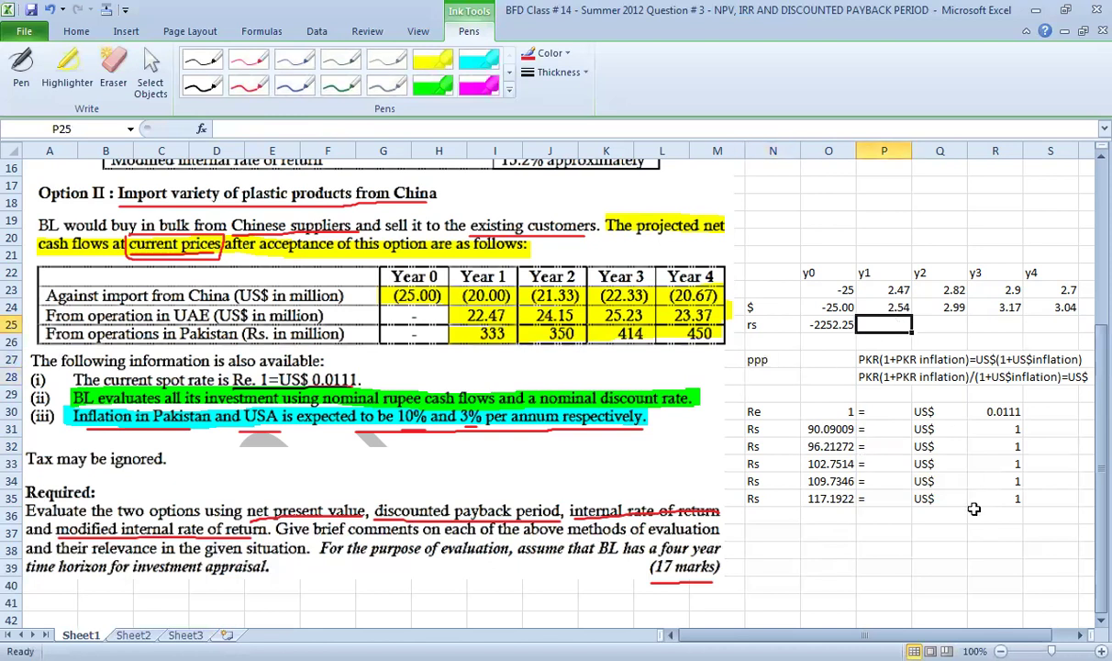
{"action": "type", "text": "="}
{"action": "key", "text": "Up"}
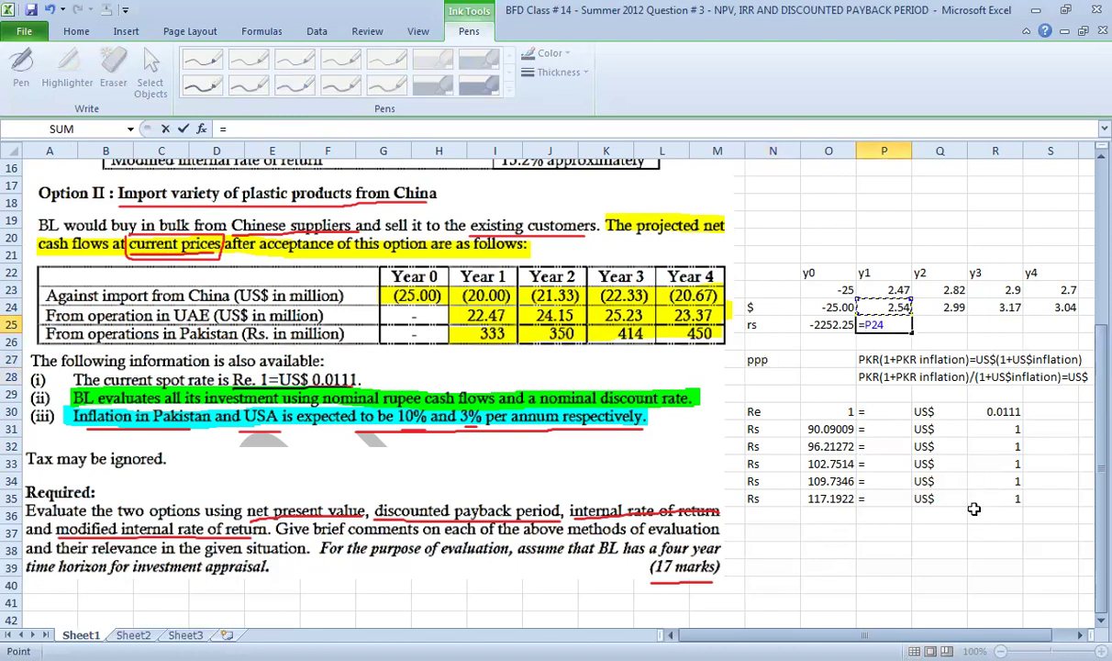
{"action": "type", "text": "*"}
{"action": "left_click", "coordinate": [828, 446]}
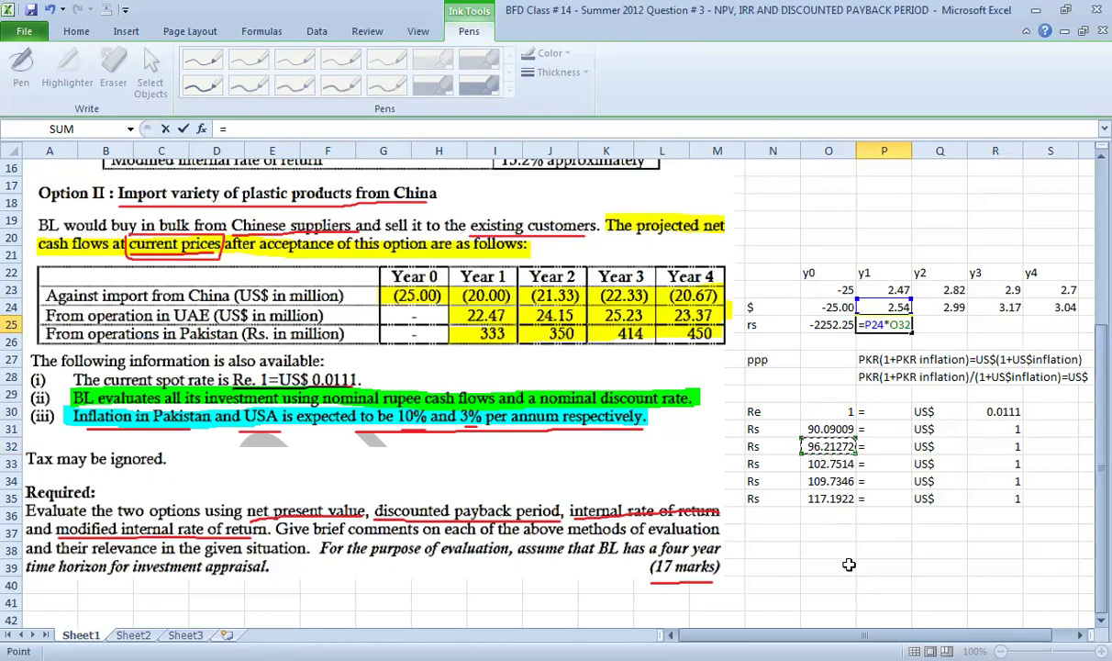
{"action": "key", "text": "Return"}
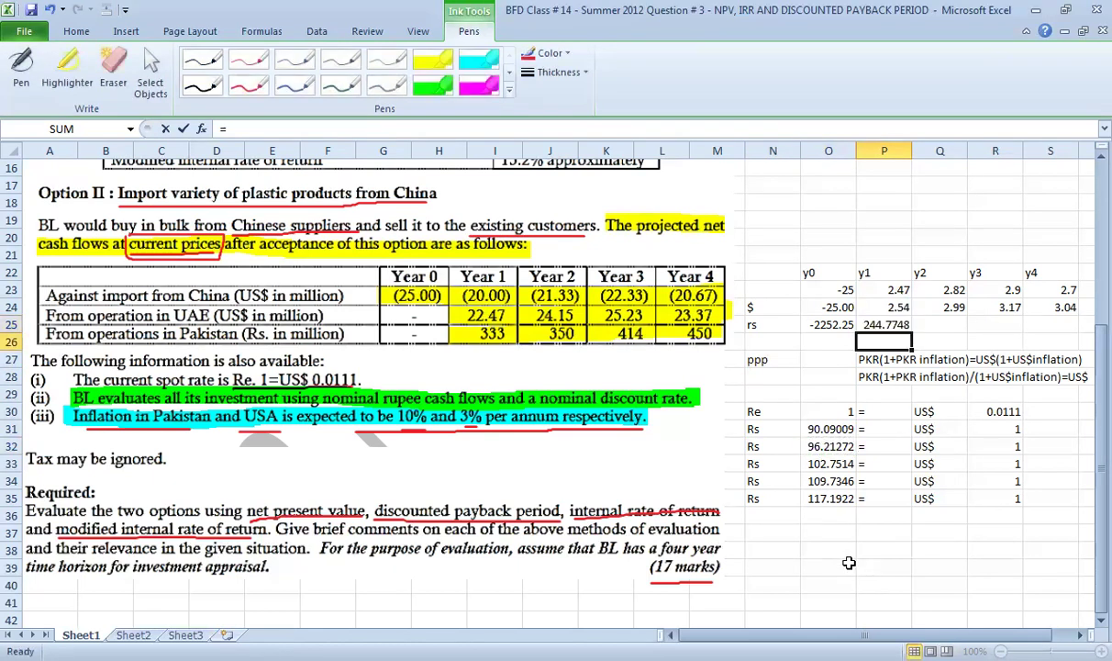
{"action": "key", "text": "Up"}
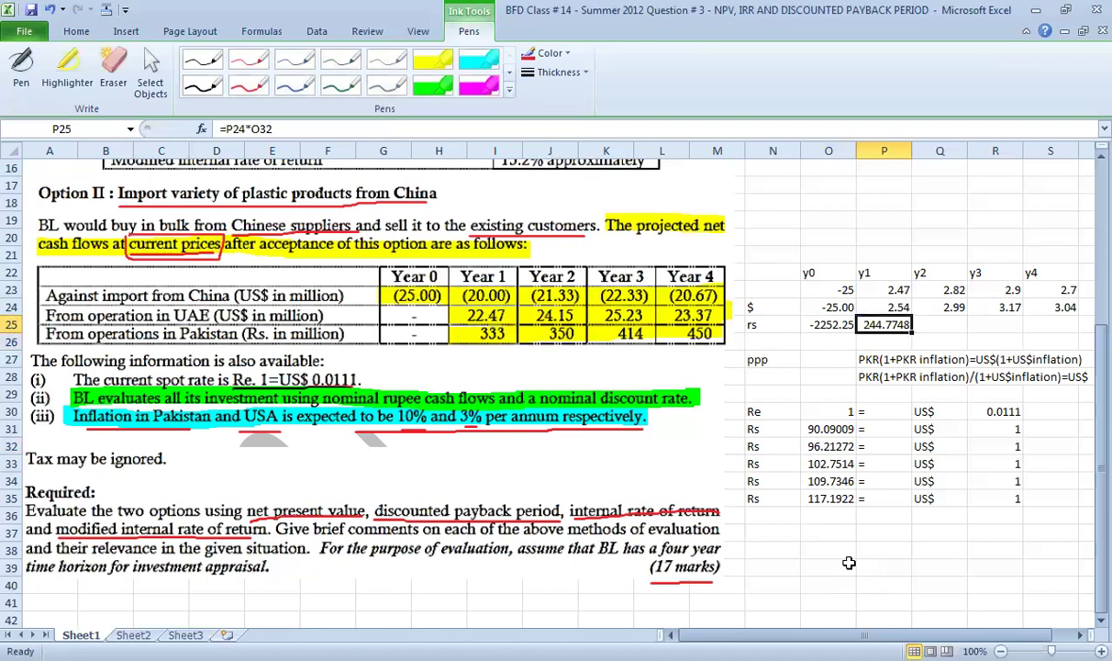
{"action": "key", "text": "F2"}
{"action": "key", "text": "Escape"}
- Convert the y2 dollar cash flow to rupees in Q25 with =Q24*O33
{"action": "key", "text": "Right"}
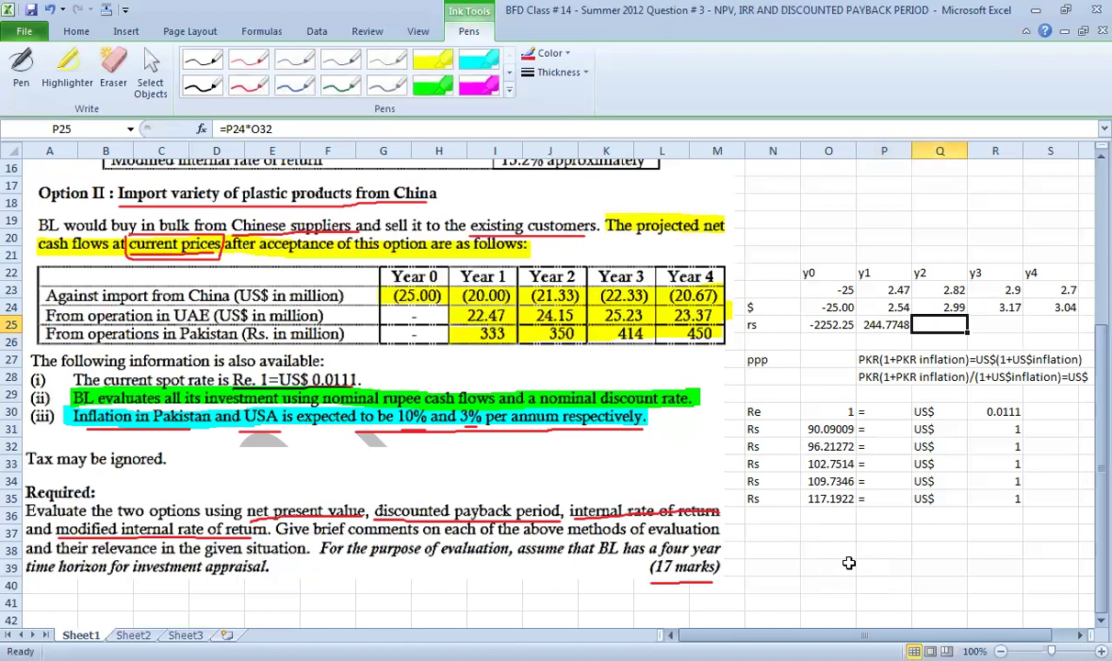
{"action": "type", "text": "="}
{"action": "key", "text": "Up"}
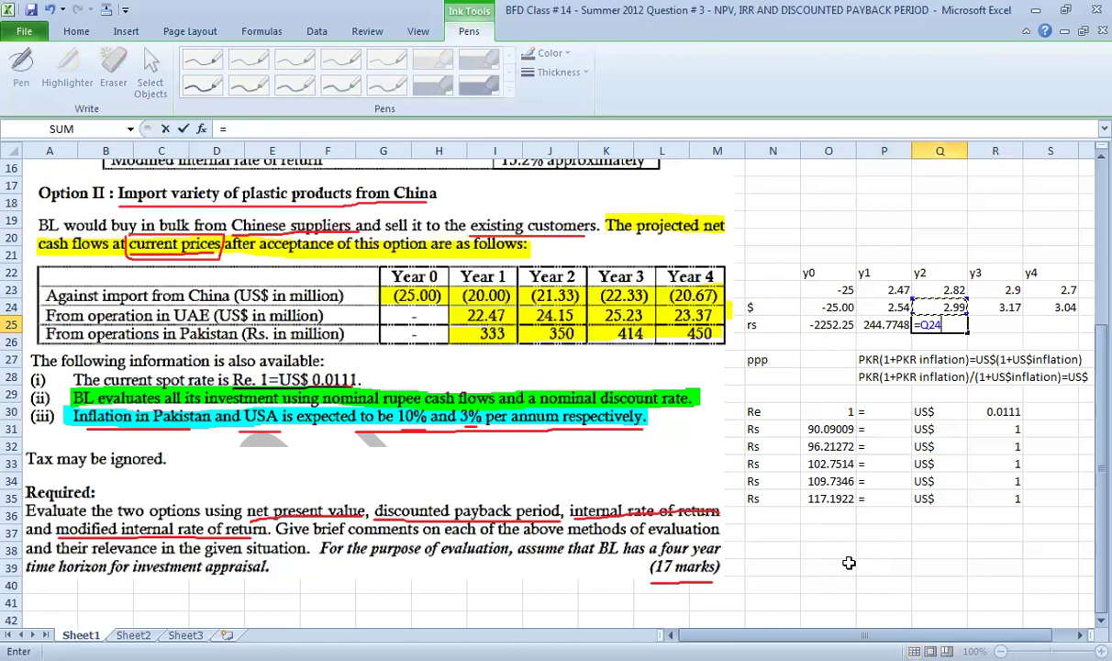
{"action": "type", "text": "*"}
{"action": "key", "text": "Left"}
{"action": "key", "text": "Left"}
{"action": "key", "text": "Down"}
{"action": "key", "text": "Down"}
{"action": "key", "text": "Down"}
{"action": "key", "text": "Down"}
{"action": "key", "text": "Down"}
{"action": "key", "text": "Down"}
{"action": "key", "text": "Down"}
{"action": "key", "text": "Down"}
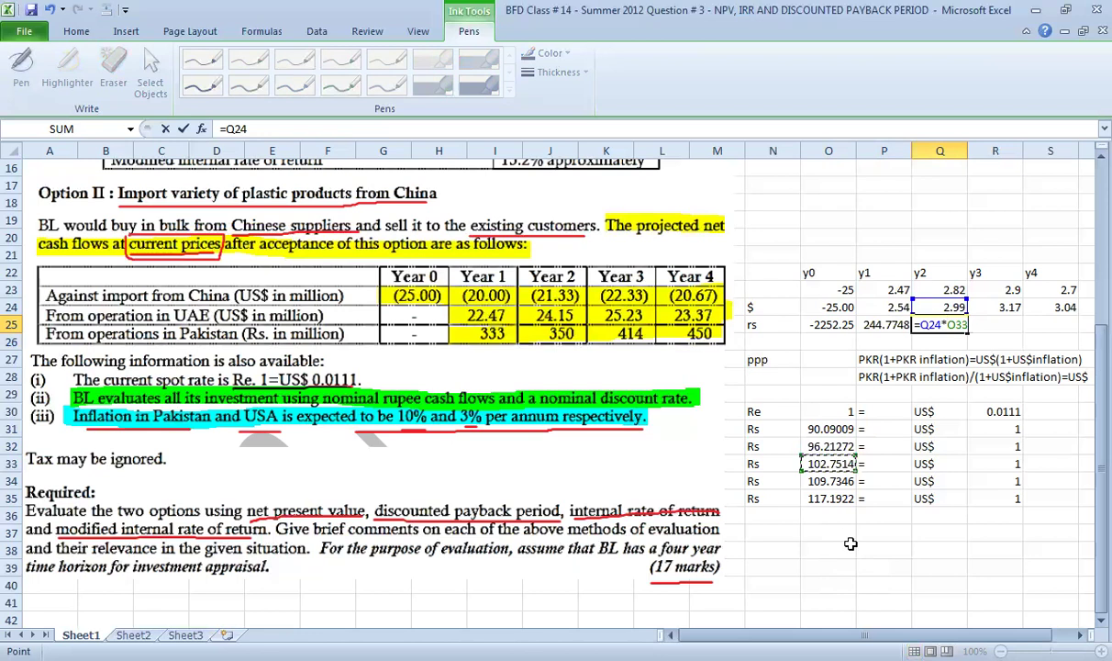
{"action": "key", "text": "Return"}
{"action": "key", "text": "Up"}
- Convert the y3 dollar cash flow to rupees in R25 with =R24*O34
{"action": "key", "text": "Right"}
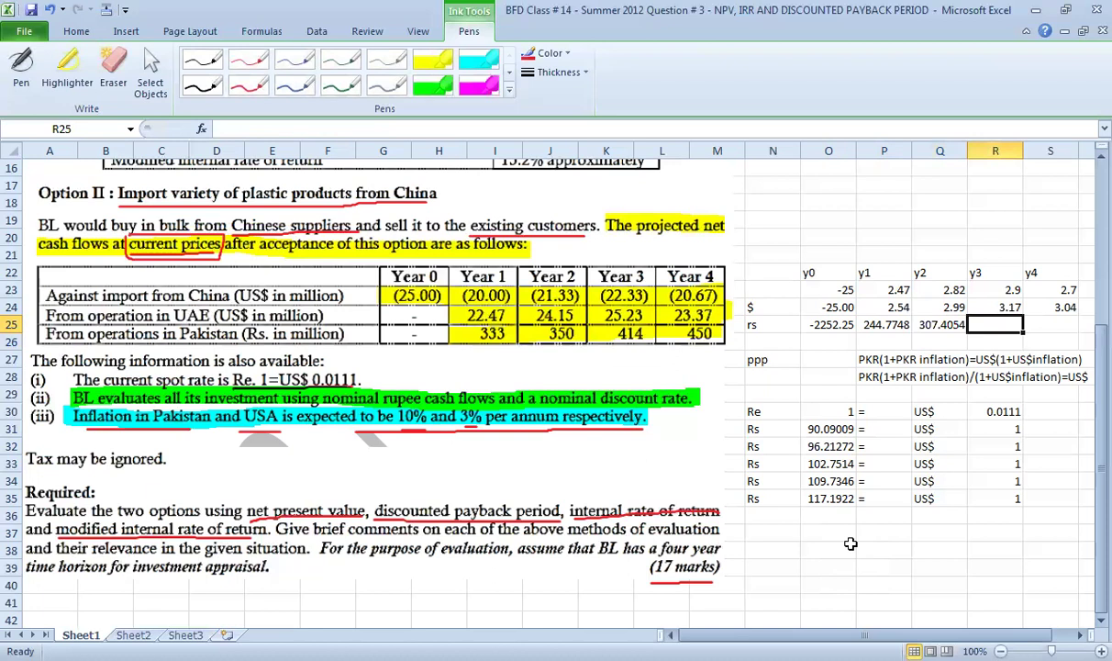
{"action": "type", "text": "="}
{"action": "key", "text": "Up"}
{"action": "type", "text": "*"}
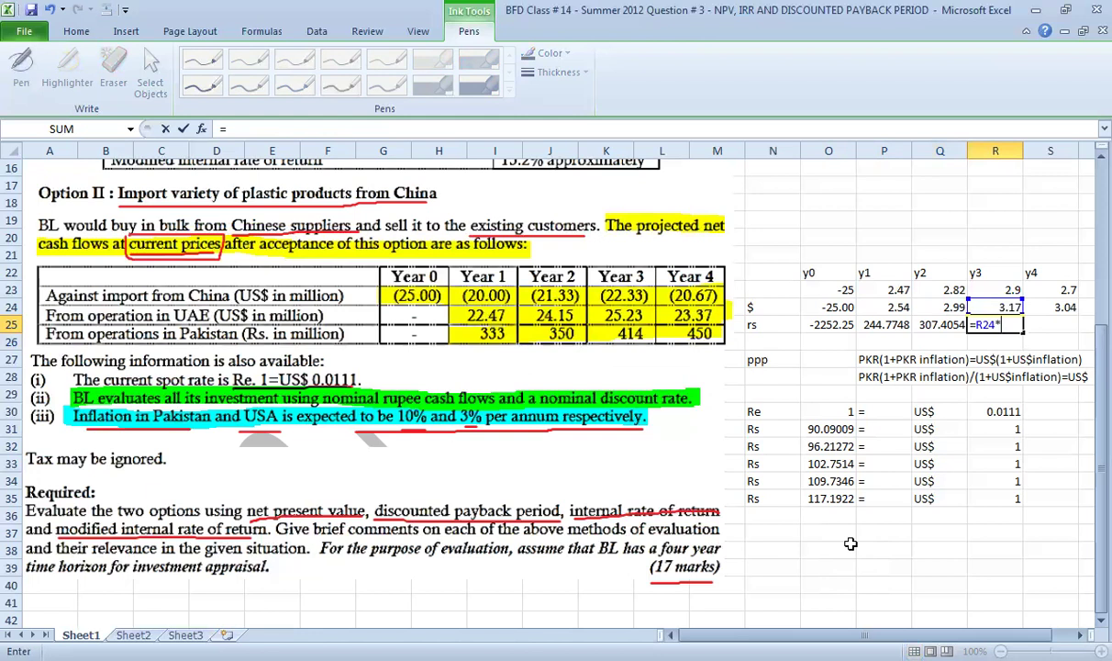
{"action": "left_click", "coordinate": [821, 481]}
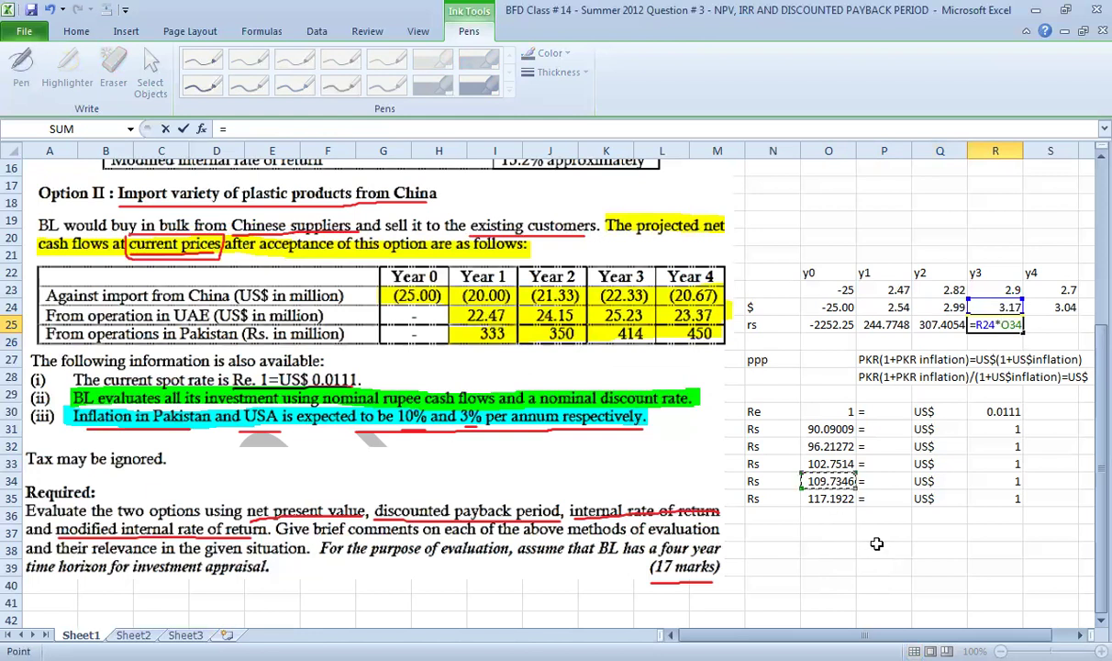
{"action": "key", "text": "Return"}
{"action": "key", "text": "Up"}
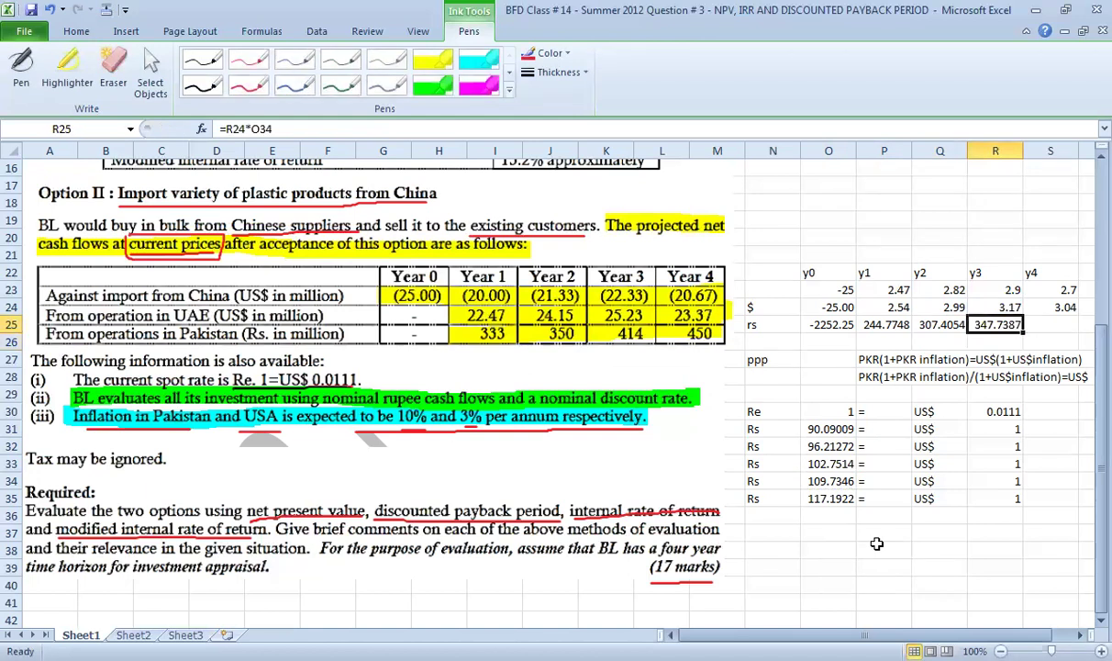
- Convert the y4 dollar cash flow to rupees in S25 with =S24*O35
{"action": "key", "text": "Right"}
{"action": "type", "text": "="}
{"action": "key", "text": "Up"}
{"action": "type", "text": "*"}
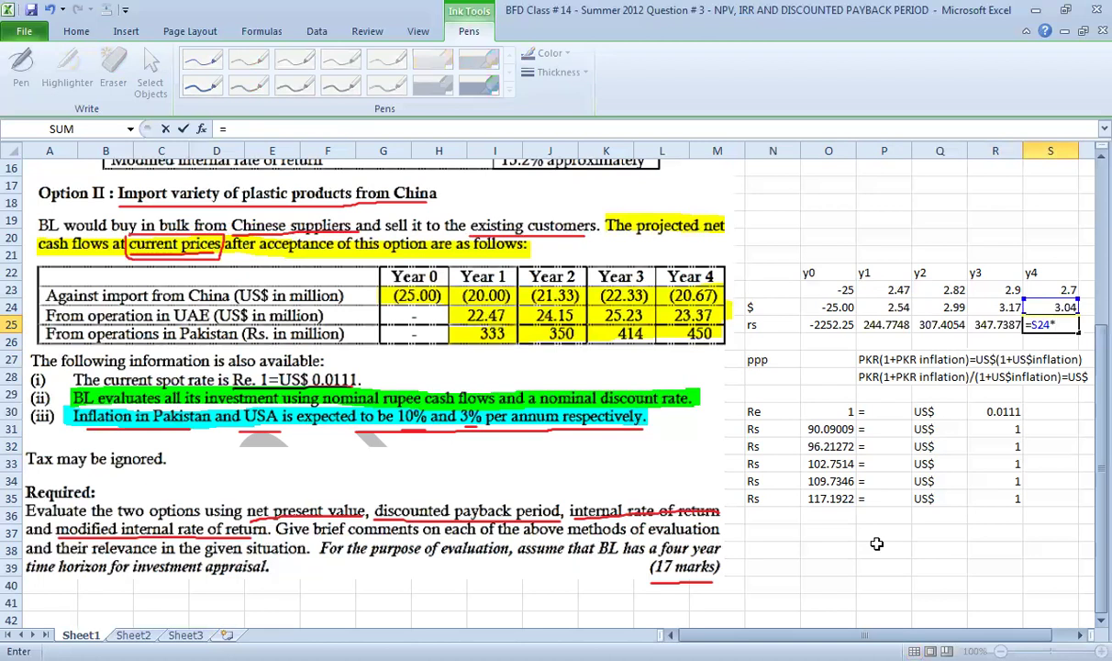
{"action": "key", "text": "Down"}
{"action": "key", "text": "Down"}
{"action": "key", "text": "Down"}
{"action": "key", "text": "Down"}
{"action": "key", "text": "Down"}
{"action": "key", "text": "Down"}
{"action": "key", "text": "Down"}
{"action": "key", "text": "Down"}
{"action": "key", "text": "Down"}
{"action": "key", "text": "Down"}
{"action": "key", "text": "Left"}
{"action": "key", "text": "Left"}
{"action": "key", "text": "Left"}
{"action": "key", "text": "Left"}
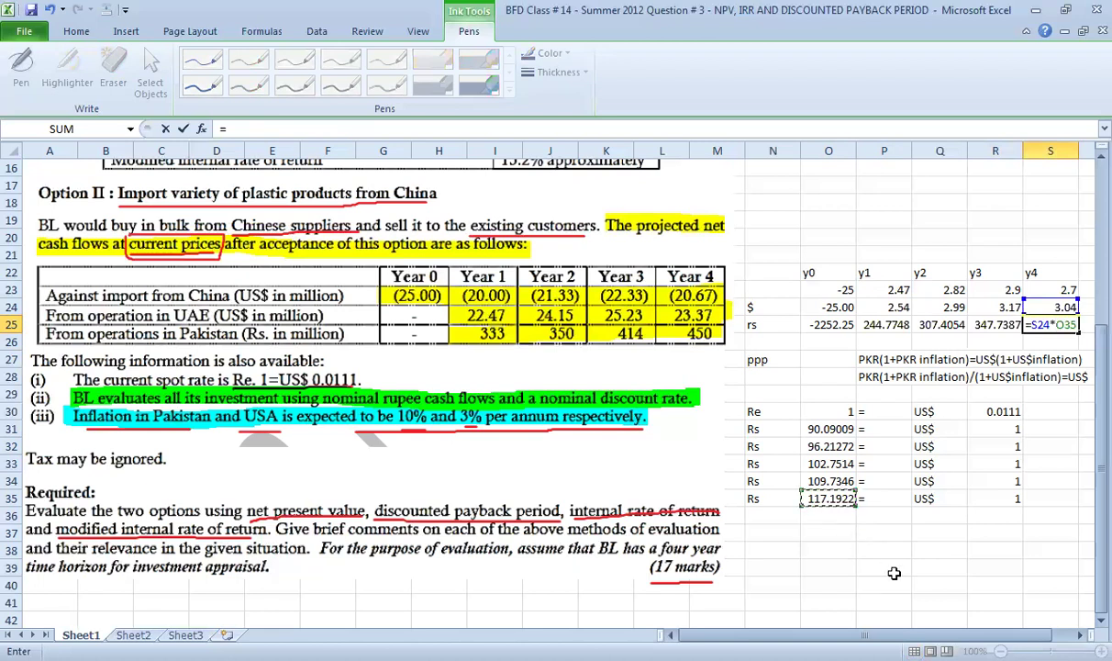
{"action": "key", "text": "Return"}
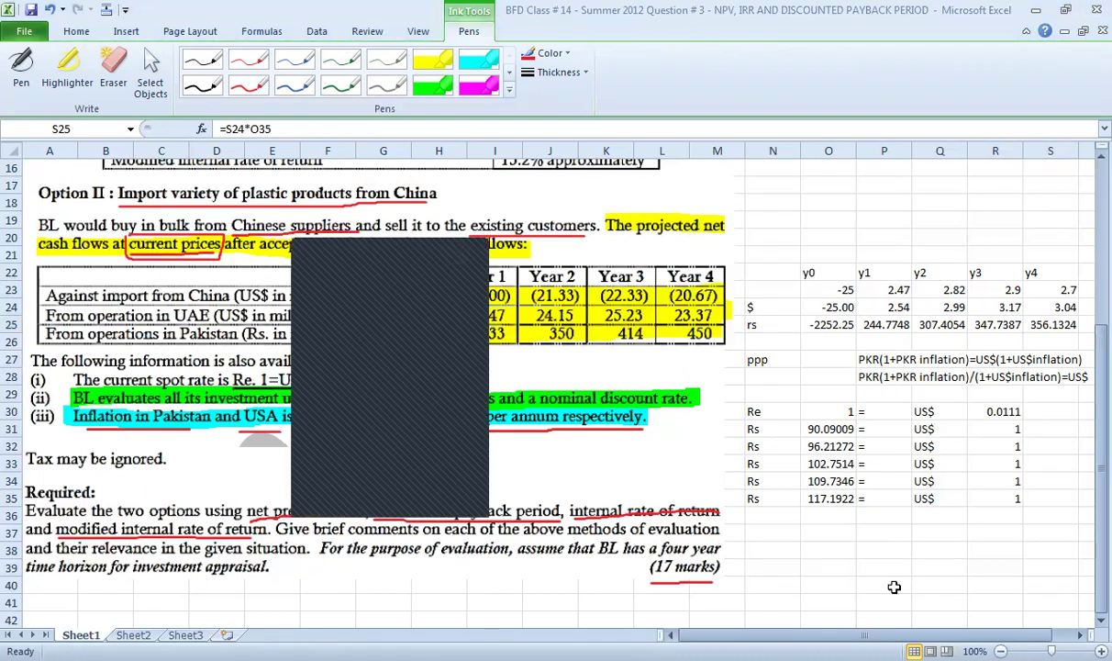
- Review the rupee-per-dollar rates in rows 30 to 35 and inspect the y1 rupee cash flow formula in P25
{"action": "left_click", "coordinate": [883, 532]}
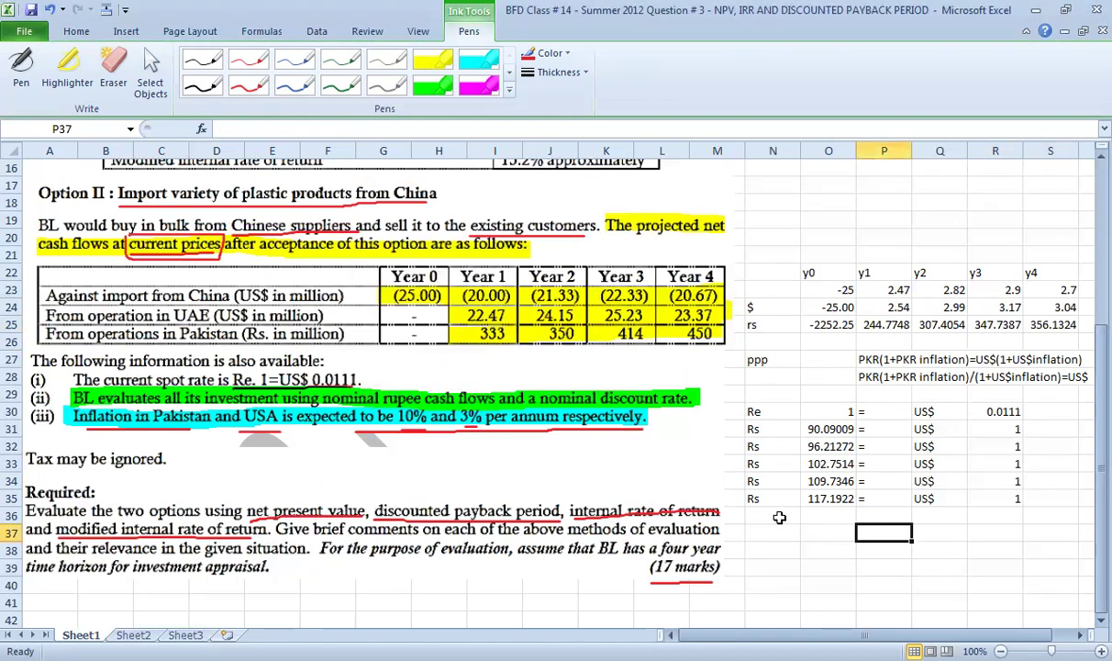
{"action": "left_click_drag", "start_coordinate": [764, 411], "coordinate": [1010, 500]}
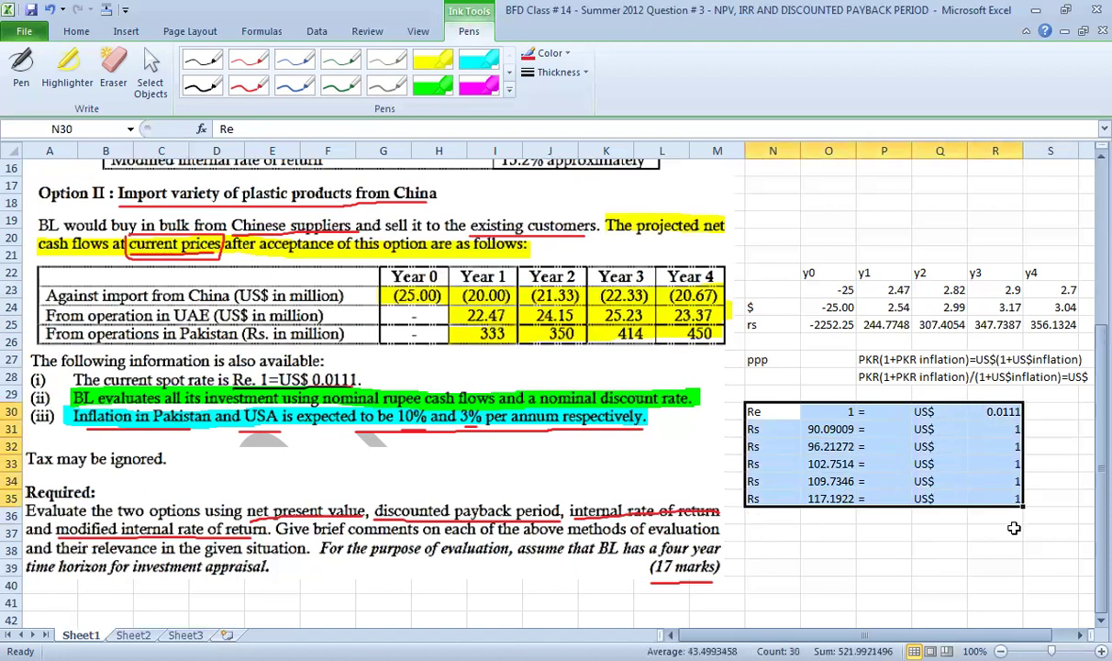
{"action": "left_click", "coordinate": [982, 429]}
{"action": "left_click", "coordinate": [852, 428]}
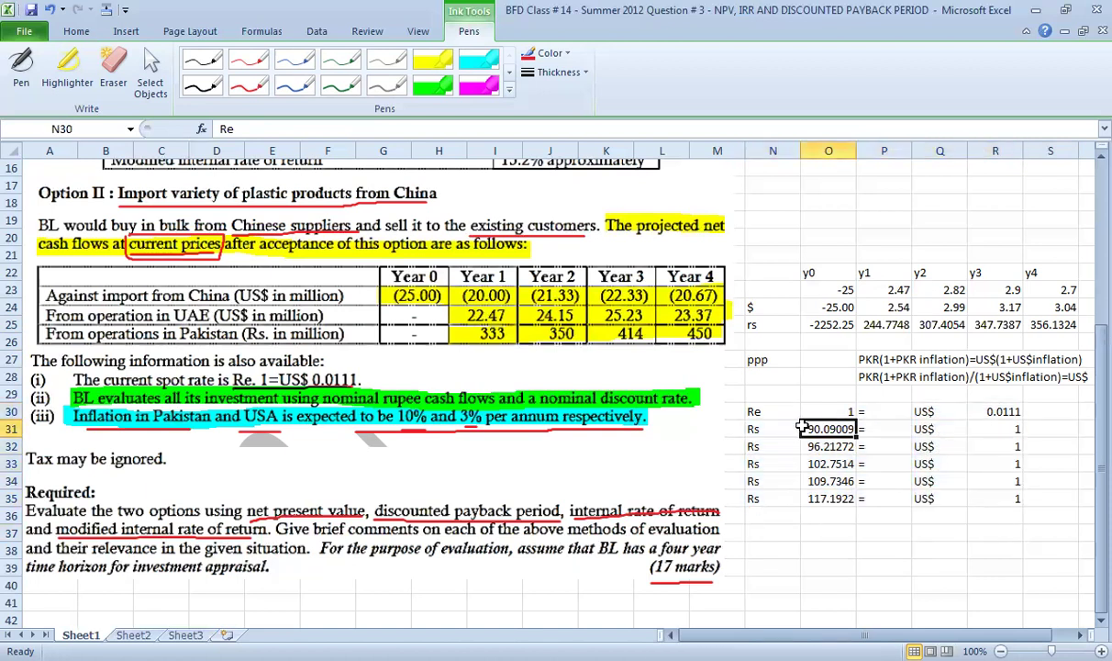
{"action": "left_click", "coordinate": [970, 444]}
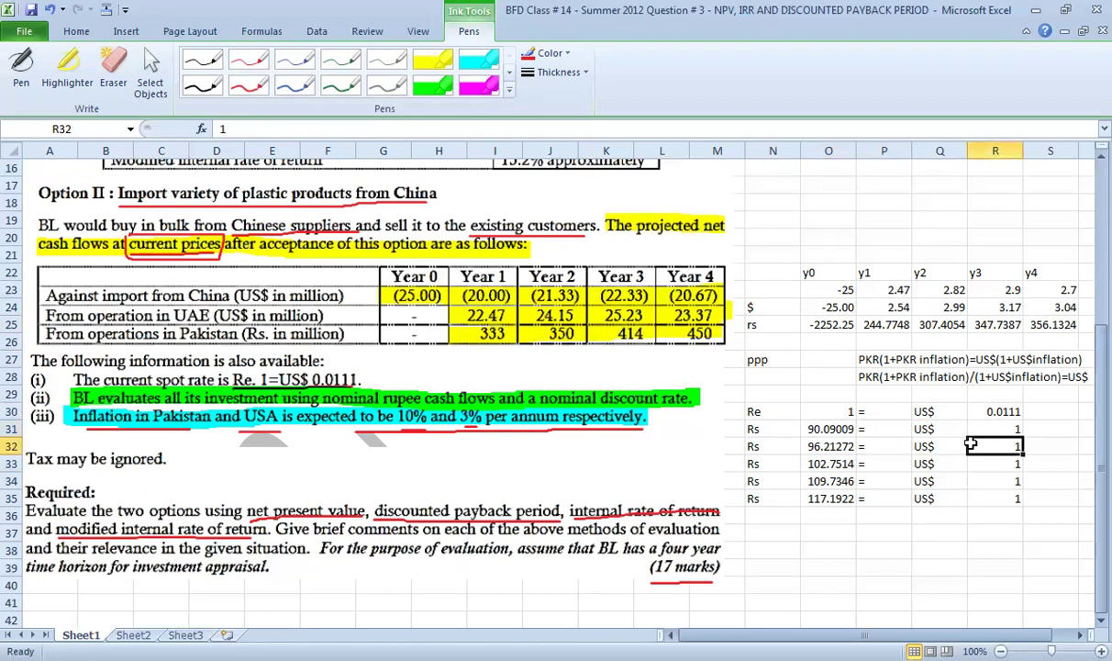
{"action": "left_click", "coordinate": [815, 446]}
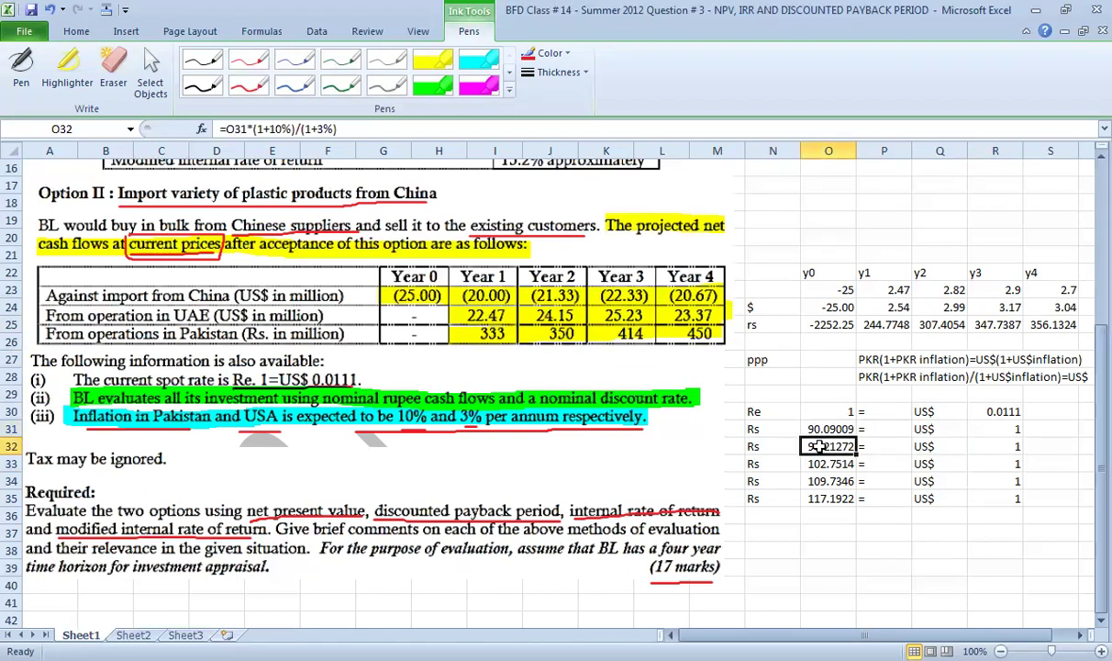
{"action": "left_click", "coordinate": [975, 461]}
{"action": "left_click", "coordinate": [828, 464]}
{"action": "left_click", "coordinate": [978, 480]}
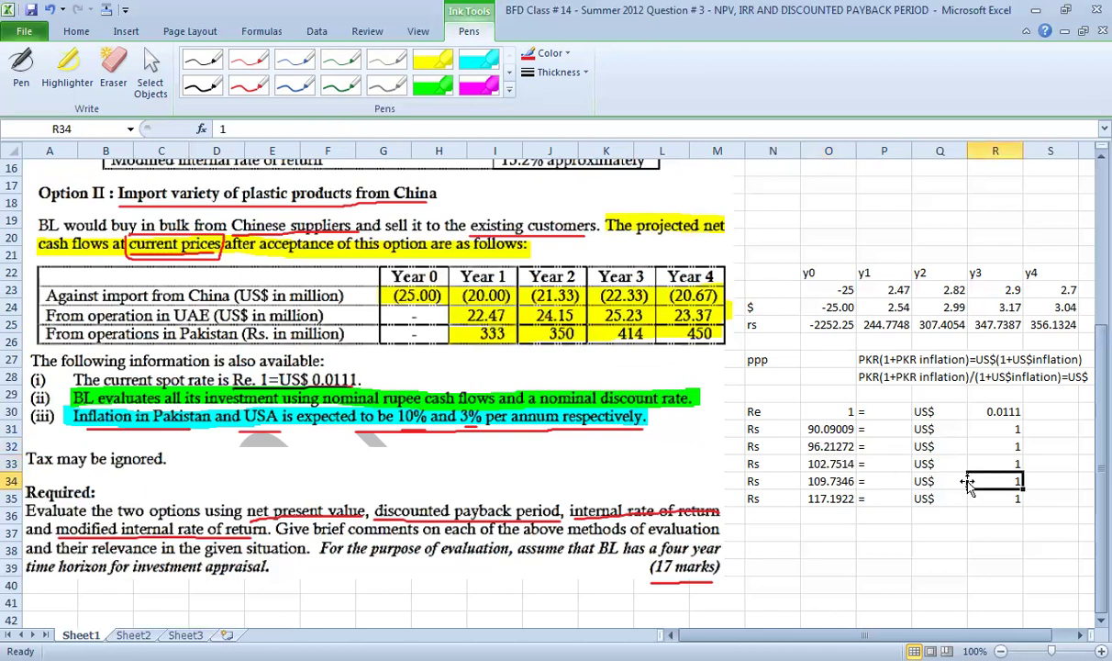
{"action": "left_click", "coordinate": [829, 481]}
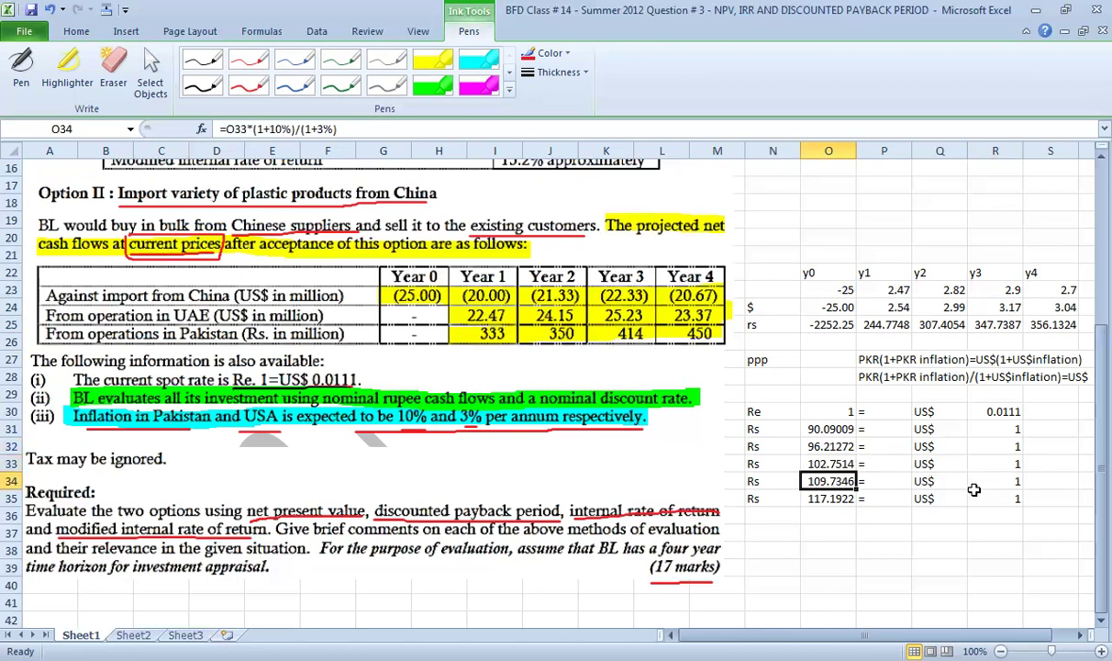
{"action": "left_click", "coordinate": [922, 497]}
{"action": "left_click", "coordinate": [842, 497]}
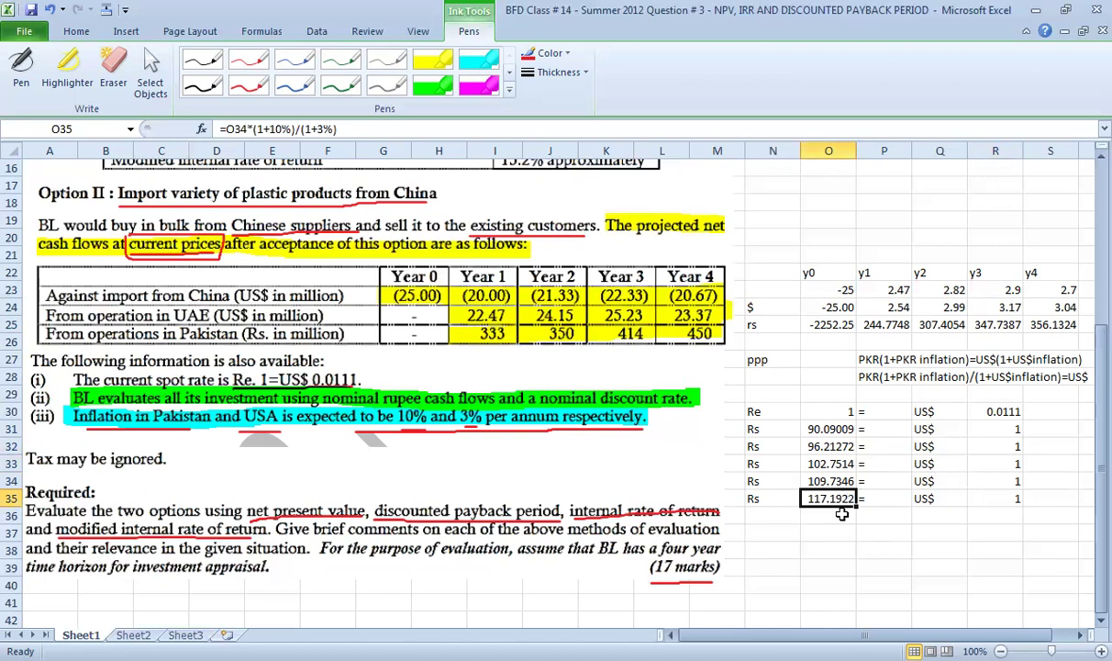
{"action": "left_click", "coordinate": [867, 323]}
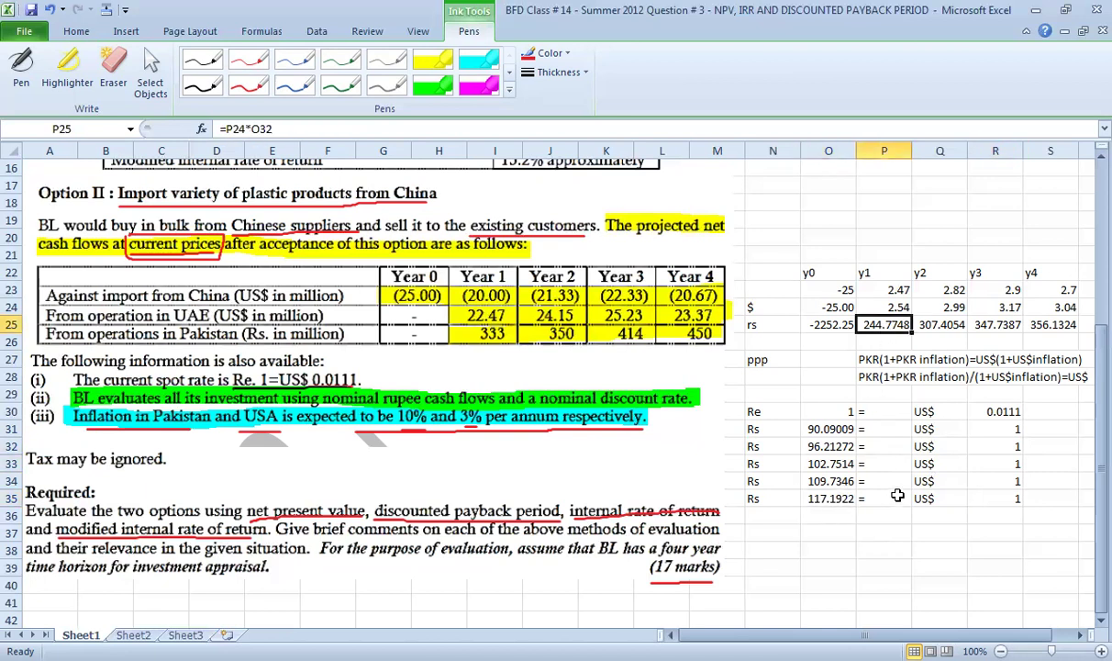
{"action": "key", "text": "F2"}
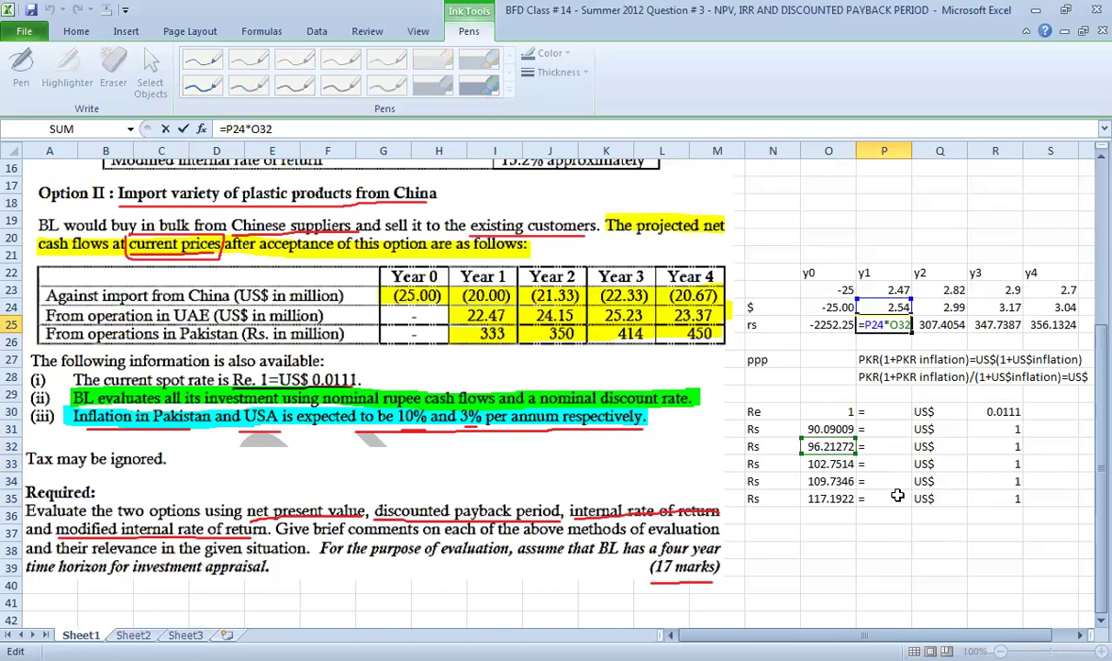
{"action": "key", "text": "Escape"}
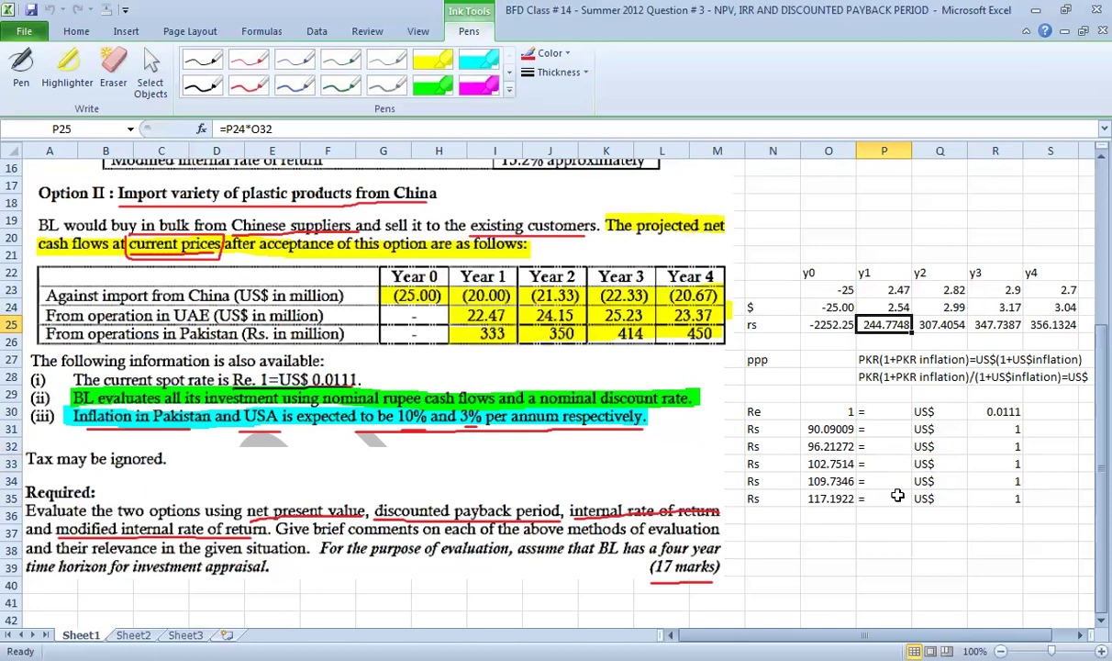
- Start five dollar-per-rupee rate rows by entering Re in N36:N40 and 1 in O36:O40
{"action": "left_click", "coordinate": [775, 515]}
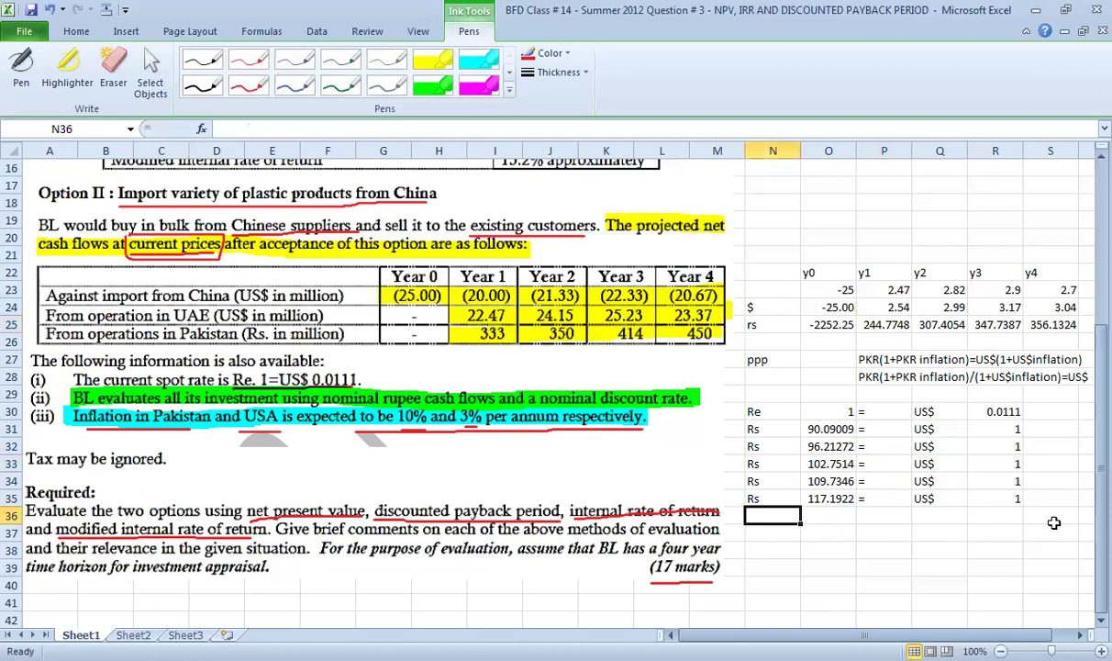
{"action": "type", "text": "Re"}
{"action": "key", "text": "Tab"}
{"action": "type", "text": "1"}
{"action": "key", "text": "Return"}
{"action": "type", "text": "Re"}
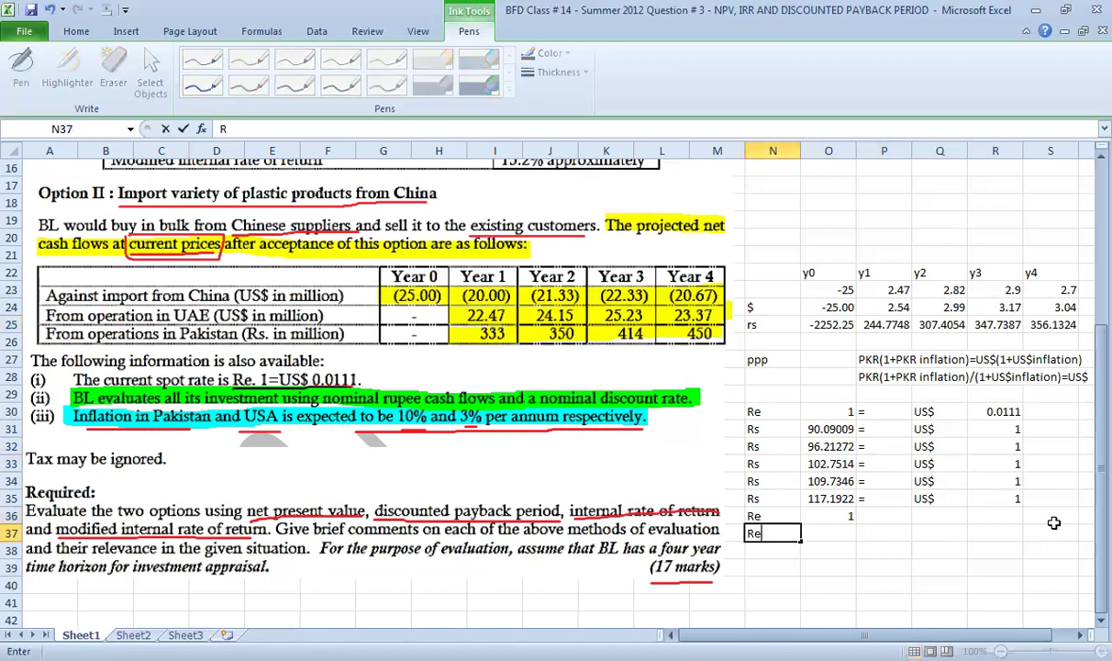
{"action": "key", "text": "Tab"}
{"action": "type", "text": "1"}
{"action": "key", "text": "Return"}
{"action": "type", "text": "Re"}
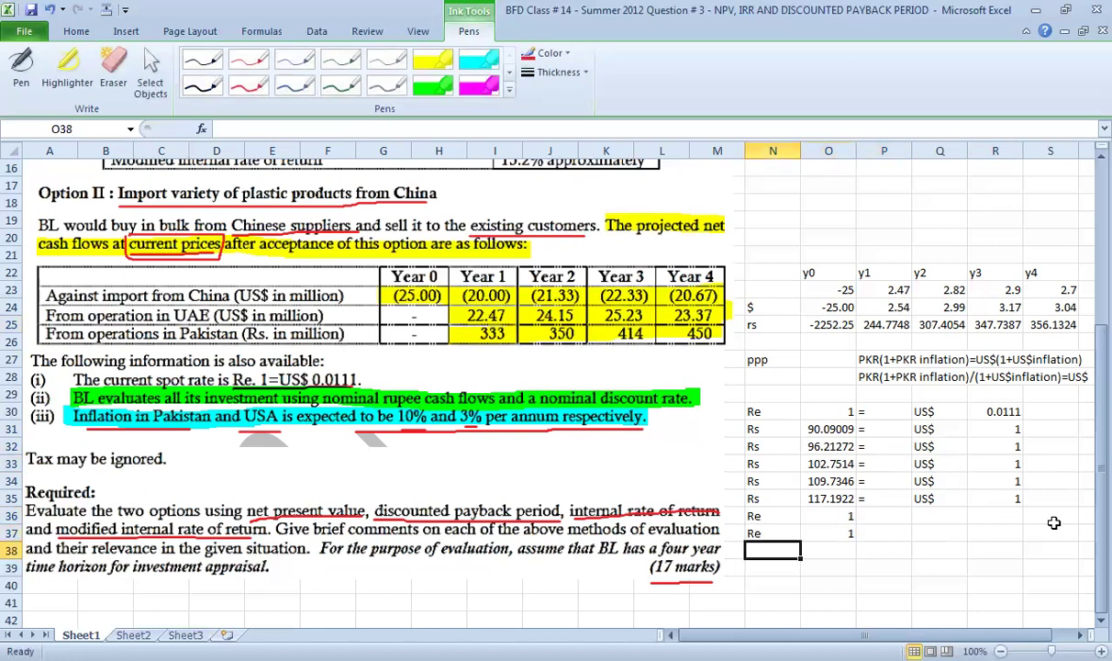
{"action": "key", "text": "Tab"}
{"action": "type", "text": "1"}
{"action": "key", "text": "Return"}
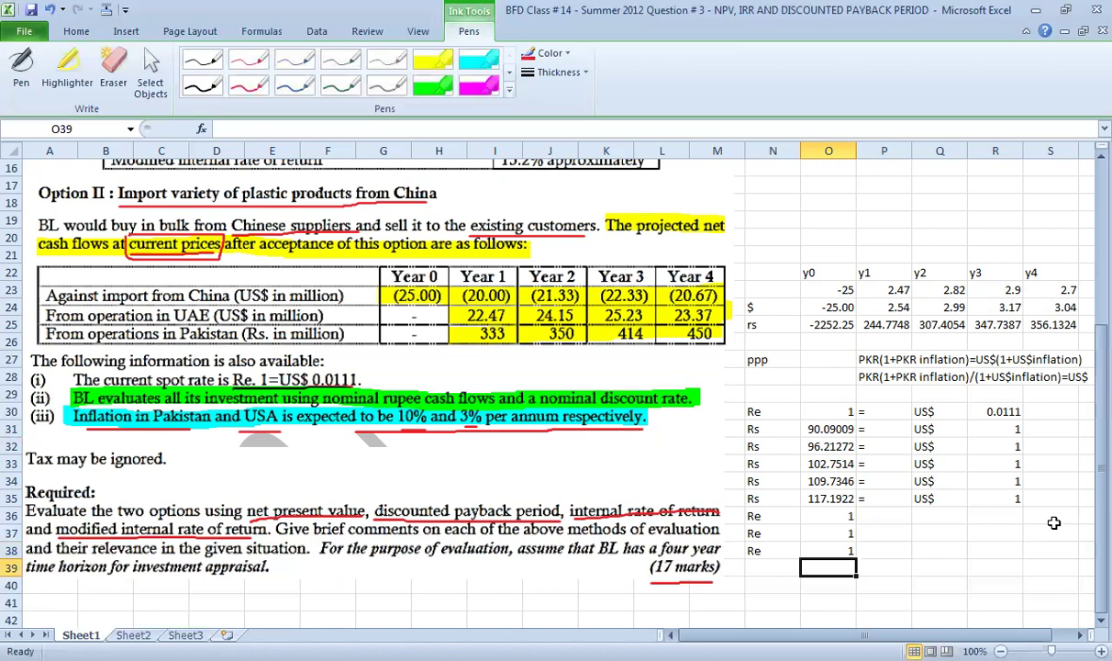
{"action": "type", "text": "Re"}
{"action": "key", "text": "Tab"}
{"action": "type", "text": "1"}
{"action": "key", "text": "Return"}
{"action": "key", "text": "Left"}
{"action": "type", "text": "Re"}
{"action": "key", "text": "Tab"}
{"action": "type", "text": "1"}
- Enter an equals sign in each cell of P36:P40
{"action": "key", "text": "Tab"}
{"action": "key", "text": "Up"}
{"action": "key", "text": "Up"}
{"action": "key", "text": "Up"}
{"action": "key", "text": "Up"}
{"action": "type", "text": "="}
{"action": "key", "text": "Return"}
{"action": "type", "text": "="}
{"action": "key", "text": "Return"}
{"action": "type", "text": "="}
{"action": "key", "text": "Return"}
{"action": "type", "text": "="}
{"action": "key", "text": "Return"}
{"action": "type", "text": "="}
{"action": "key", "text": "Return"}
- Copy the US$ label from Q35 down through Q40
{"action": "key", "text": "Up"}
{"action": "key", "text": "Up"}
{"action": "key", "text": "Right"}
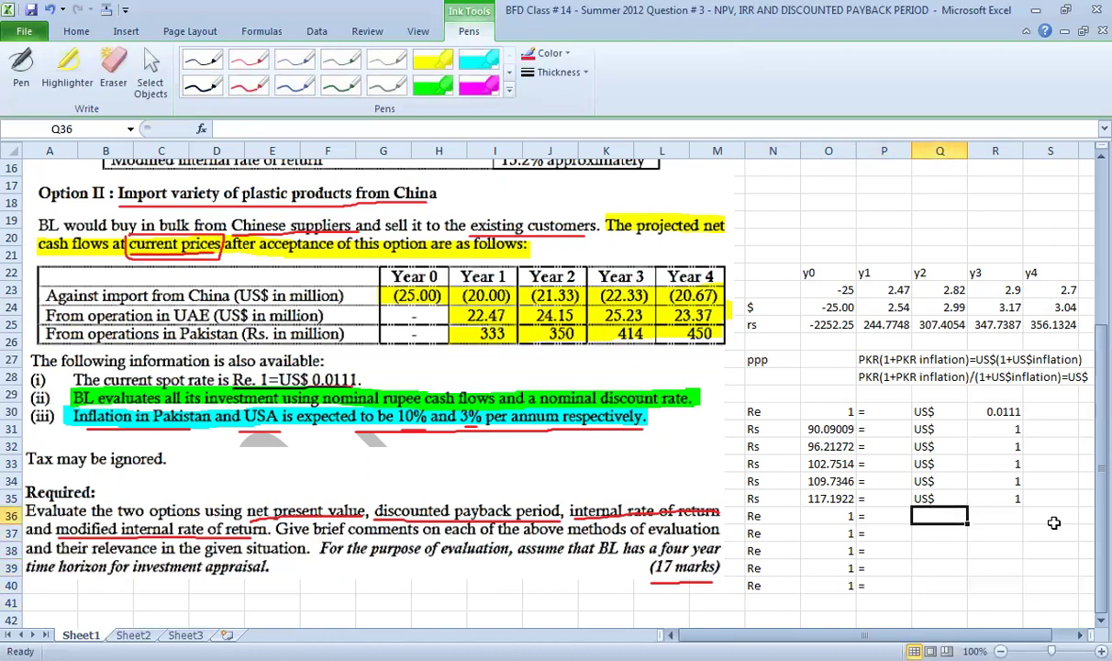
{"action": "key", "text": "ctrl+c"}
{"action": "key", "text": "shift+Down"}
{"action": "key", "text": "shift+Down"}
{"action": "key", "text": "shift+Down"}
{"action": "key", "text": "shift+Down"}
{"action": "key", "text": "shift+Down"}
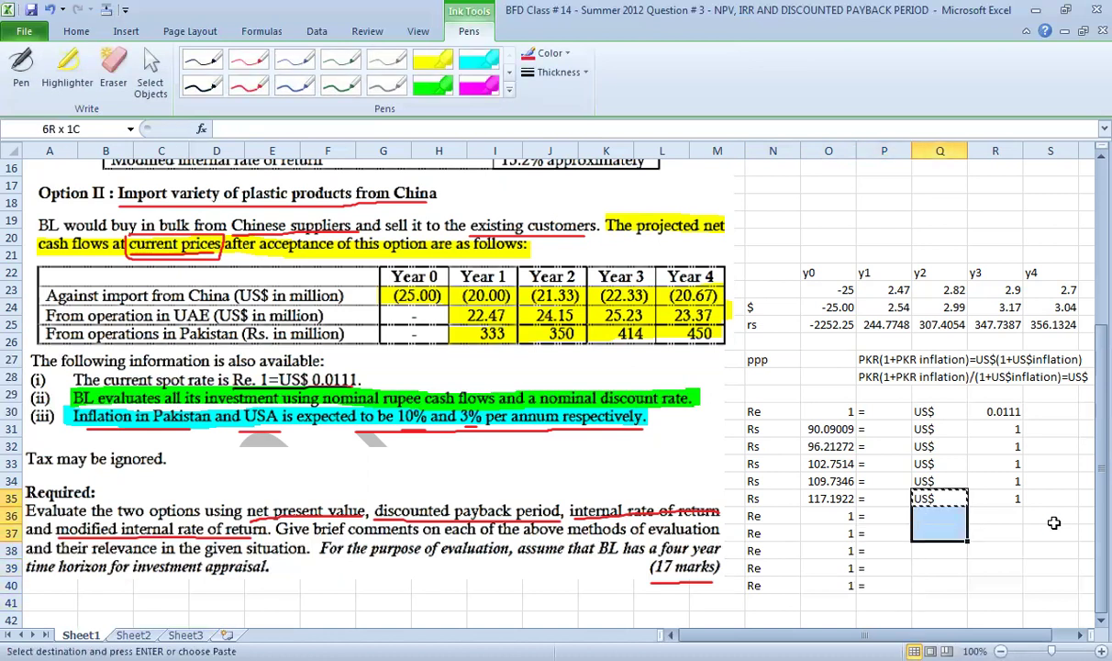
{"action": "key", "text": "ctrl+v"}
{"action": "key", "text": "Escape"}
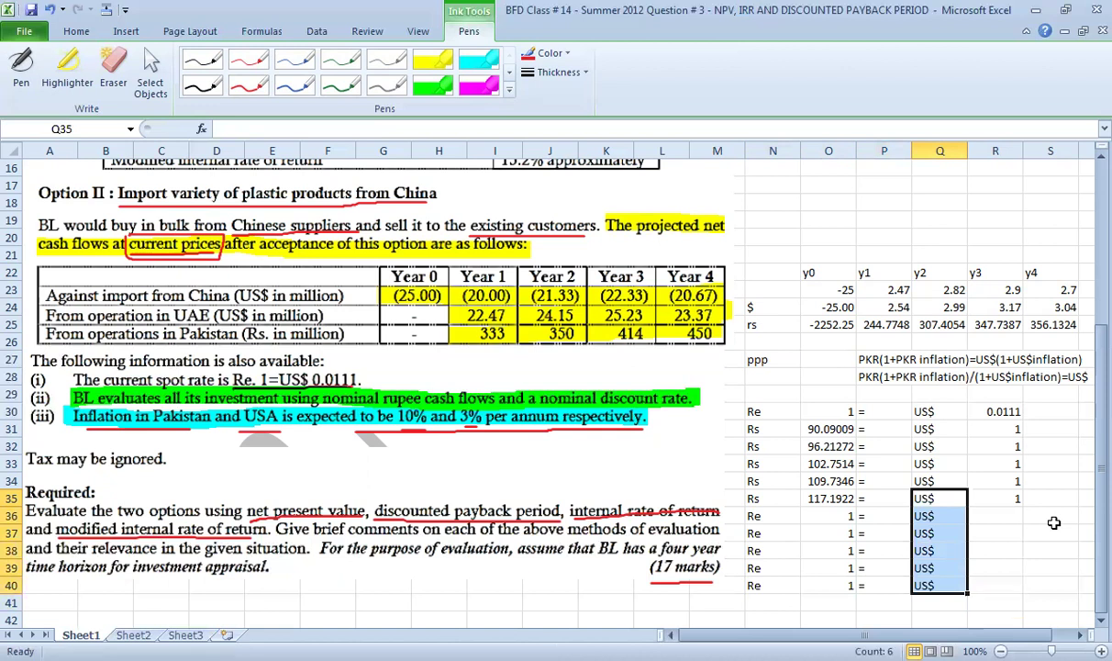
- Compare the existing rate rows 30 to 32 and link R36 to the spot rate in R30
{"action": "left_click", "coordinate": [1052, 517]}
{"action": "left_click_drag", "start_coordinate": [745, 412], "coordinate": [998, 412]}
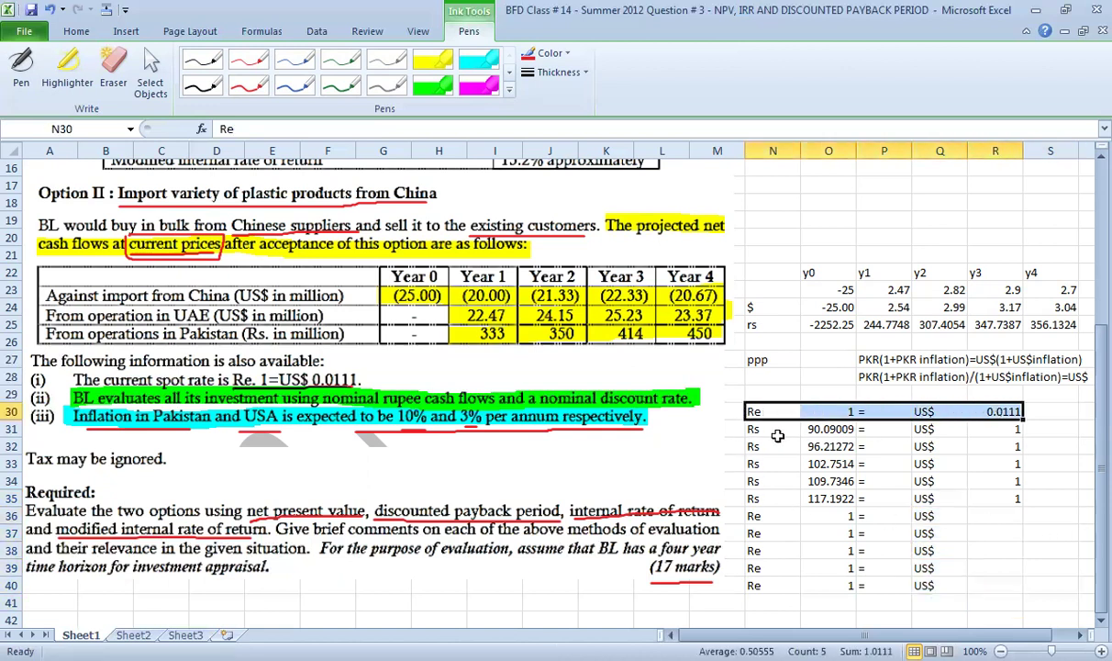
{"action": "left_click_drag", "start_coordinate": [752, 428], "coordinate": [1046, 428]}
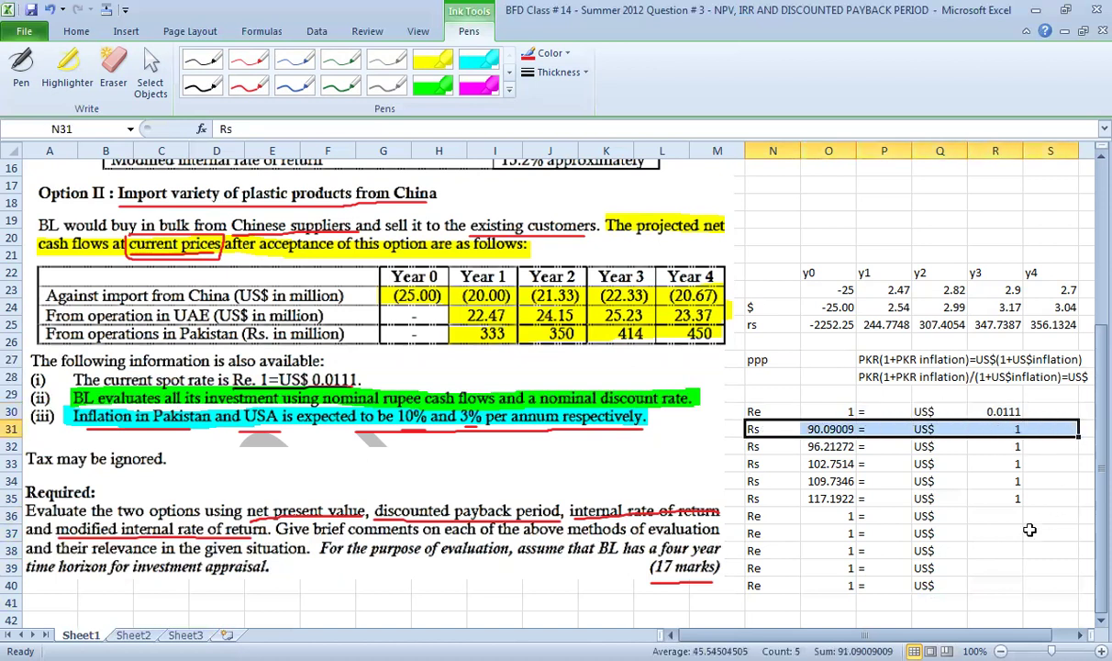
{"action": "left_click", "coordinate": [998, 534]}
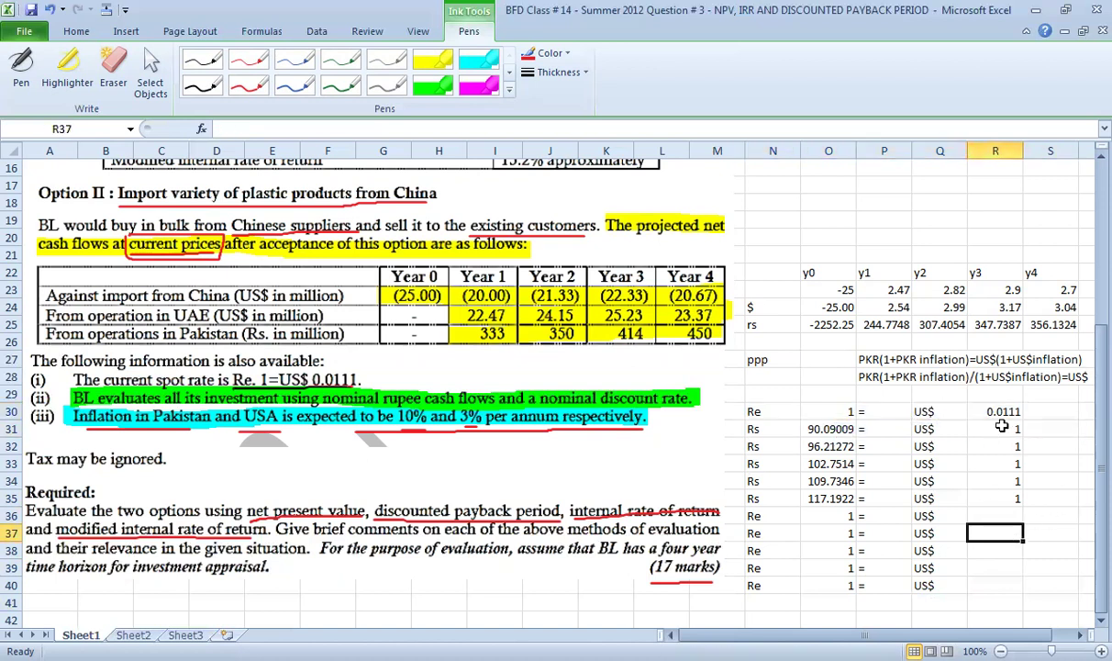
{"action": "left_click_drag", "start_coordinate": [752, 446], "coordinate": [1000, 446]}
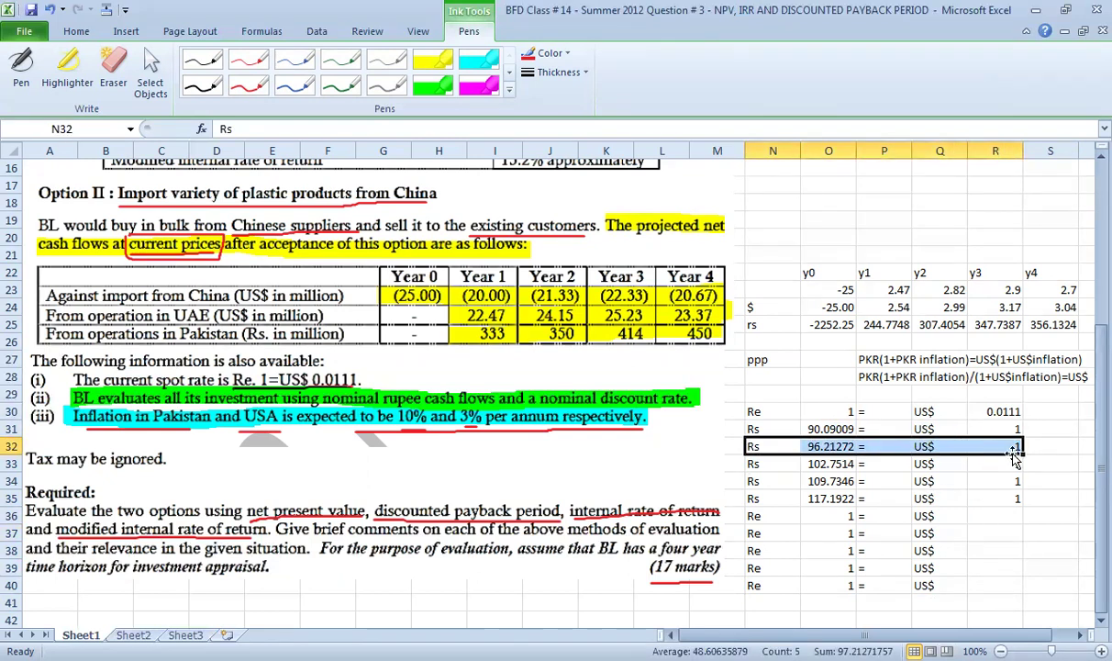
{"action": "left_click", "coordinate": [975, 515]}
{"action": "type", "text": "="}
{"action": "left_click", "coordinate": [990, 411]}
{"action": "key", "text": "Return"}
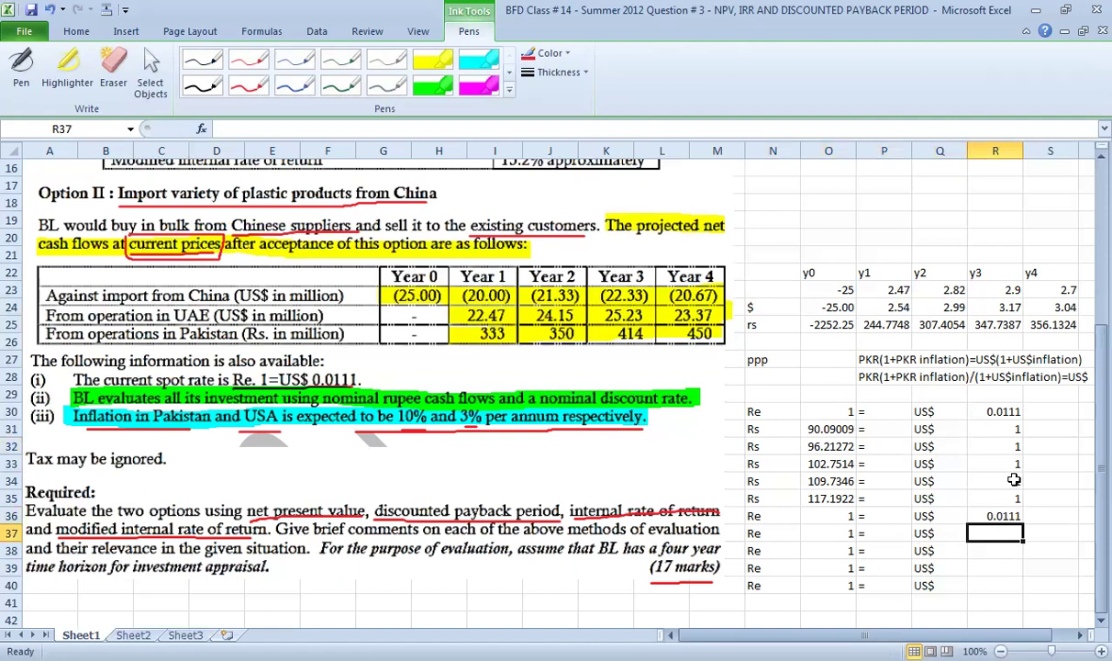
- Label the rupee-per-dollar rates with years y0 to y4 in S31:S35
{"action": "left_click", "coordinate": [1045, 412]}
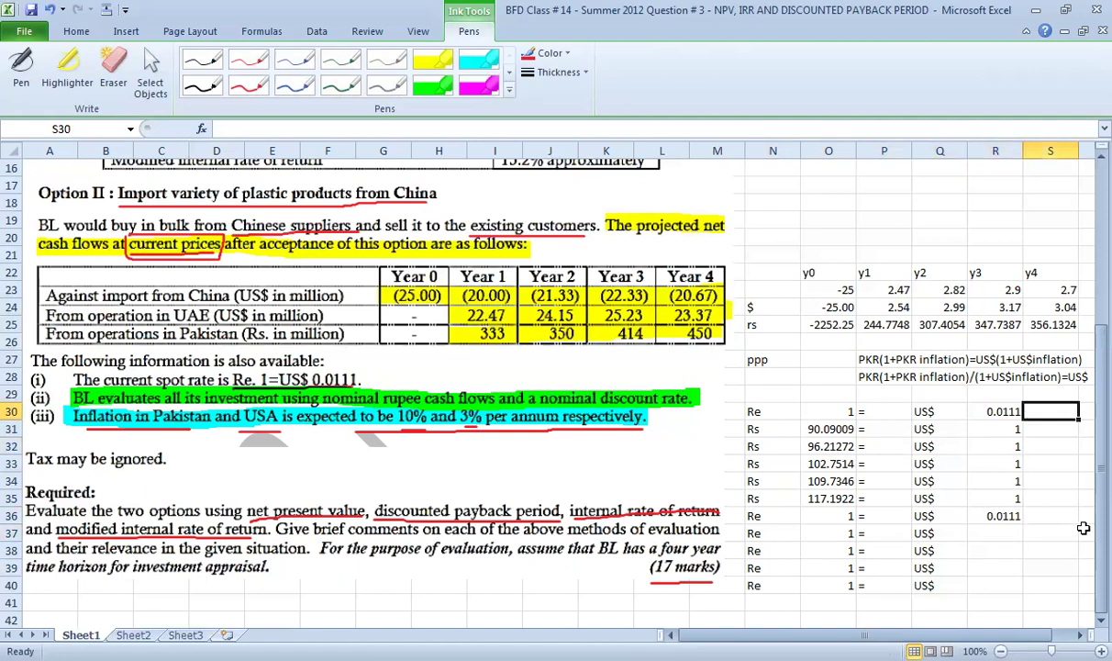
{"action": "key", "text": "Return"}
{"action": "type", "text": "y0"}
{"action": "key", "text": "Return"}
{"action": "type", "text": "y1"}
{"action": "key", "text": "Return"}
{"action": "type", "text": "y2"}
{"action": "key", "text": "Return"}
{"action": "type", "text": "y3"}
{"action": "key", "text": "Return"}
{"action": "type", "text": "y4"}
{"action": "key", "text": "Return"}
- Label the dollar-per-rupee rows with years y0 to y4 in S36:S40
{"action": "type", "text": "y"}
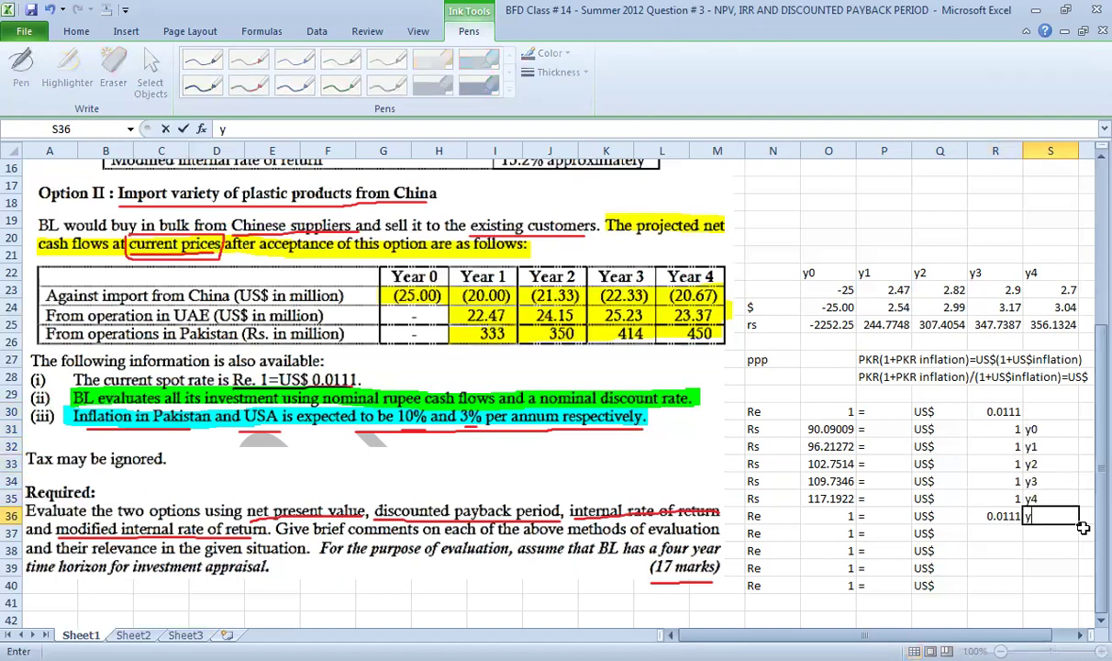
{"action": "type", "text": "0"}
{"action": "key", "text": "Return"}
{"action": "type", "text": "y1"}
{"action": "key", "text": "Return"}
{"action": "type", "text": "y2"}
{"action": "key", "text": "Return"}
{"action": "type", "text": "y3"}
{"action": "key", "text": "Return"}
{"action": "type", "text": "y4"}
{"action": "key", "text": "Return"}
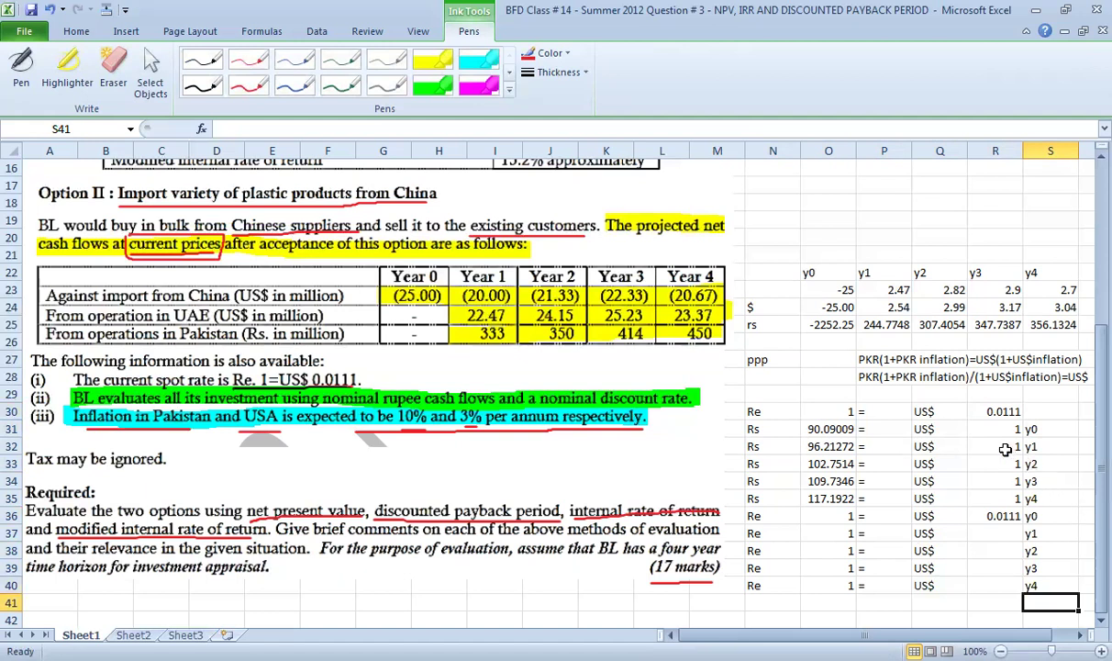
- Compare the y0 and y1 rupee-per-dollar rates in rows 31 and 32 with the dollar-per-rupee rows 36 and 37
{"action": "left_click_drag", "start_coordinate": [754, 428], "coordinate": [988, 432]}
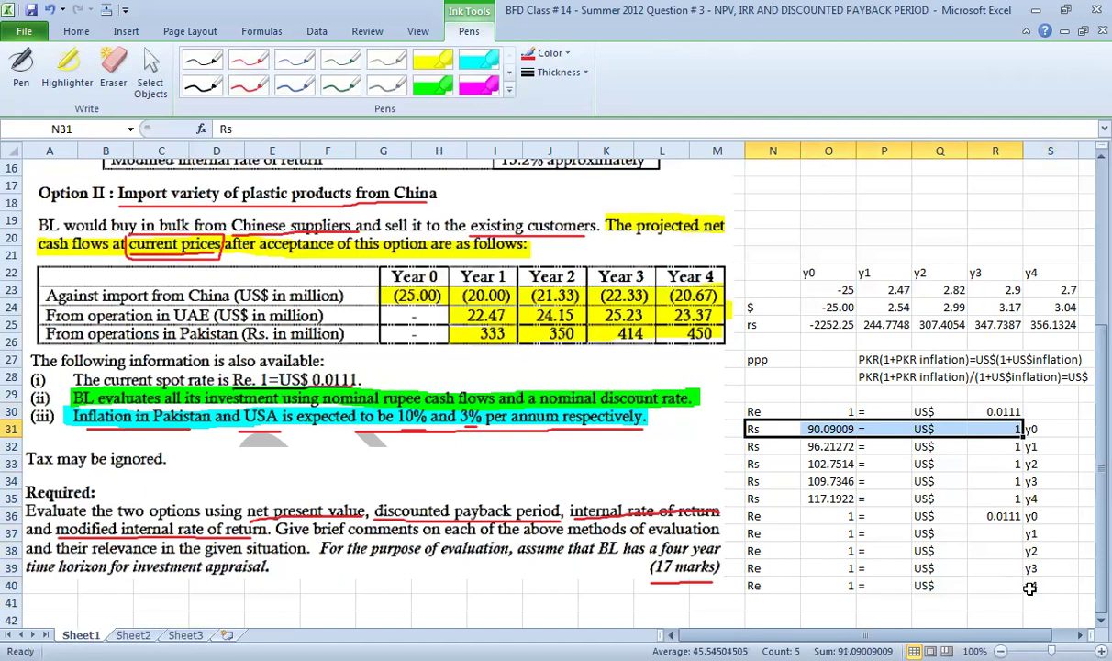
{"action": "left_click_drag", "start_coordinate": [759, 515], "coordinate": [1046, 521]}
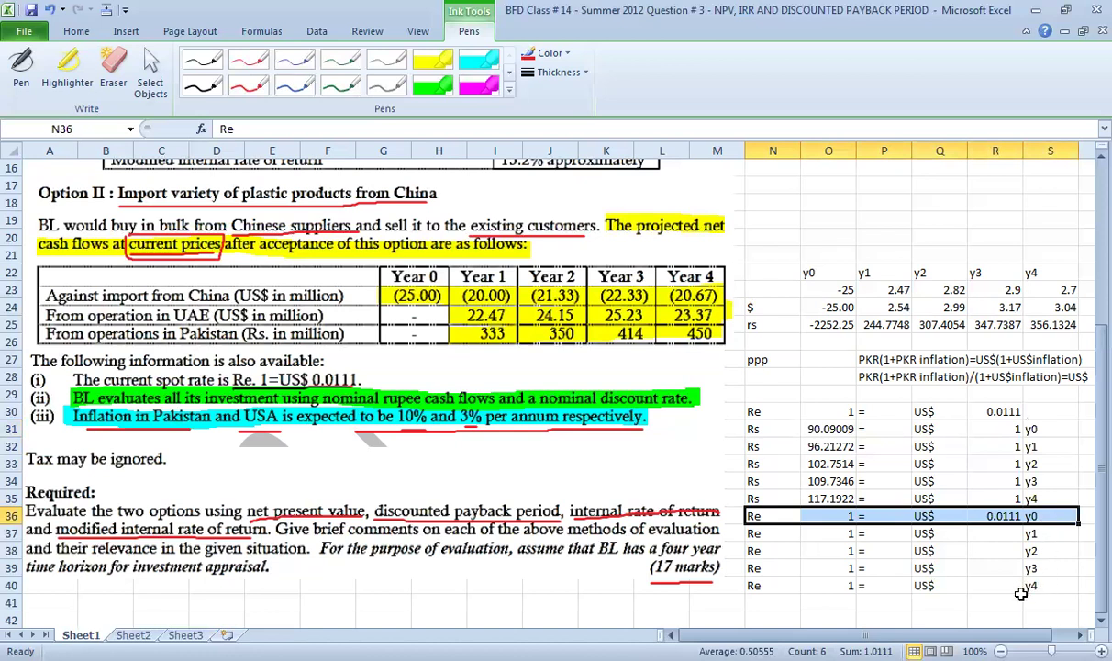
{"action": "left_click", "coordinate": [995, 533]}
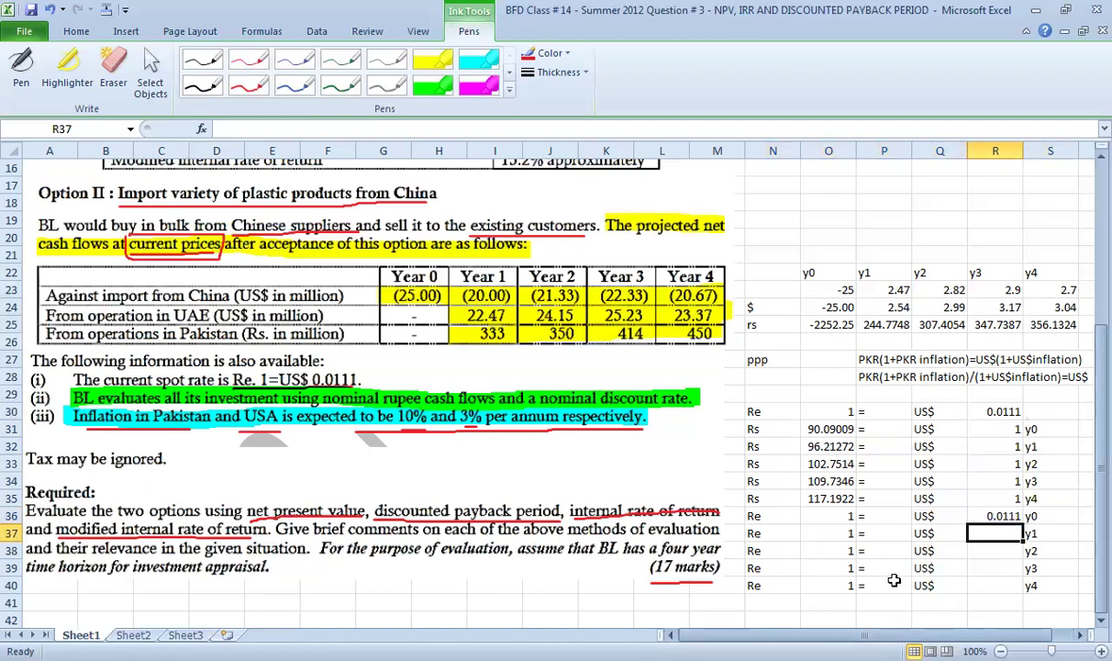
{"action": "left_click", "coordinate": [814, 538]}
{"action": "left_click", "coordinate": [982, 533]}
{"action": "left_click_drag", "start_coordinate": [743, 446], "coordinate": [1055, 445]}
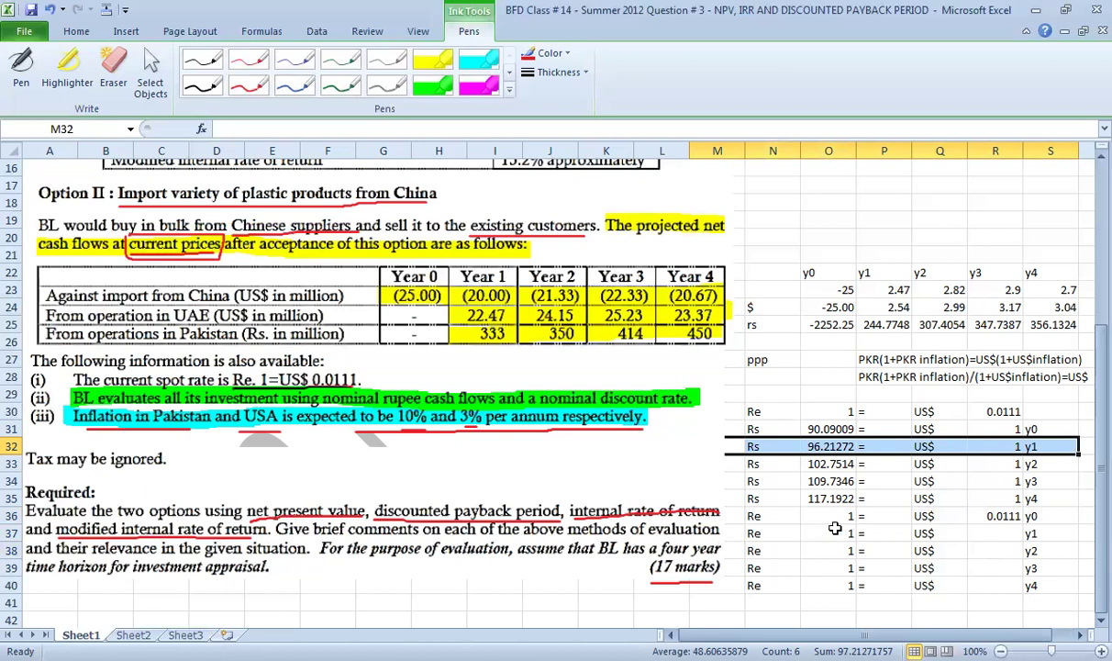
- Calculate the year 1 US$ rate for one rupee in R37 as =R32/O32
{"action": "left_click", "coordinate": [835, 530]}
{"action": "left_click", "coordinate": [830, 444]}
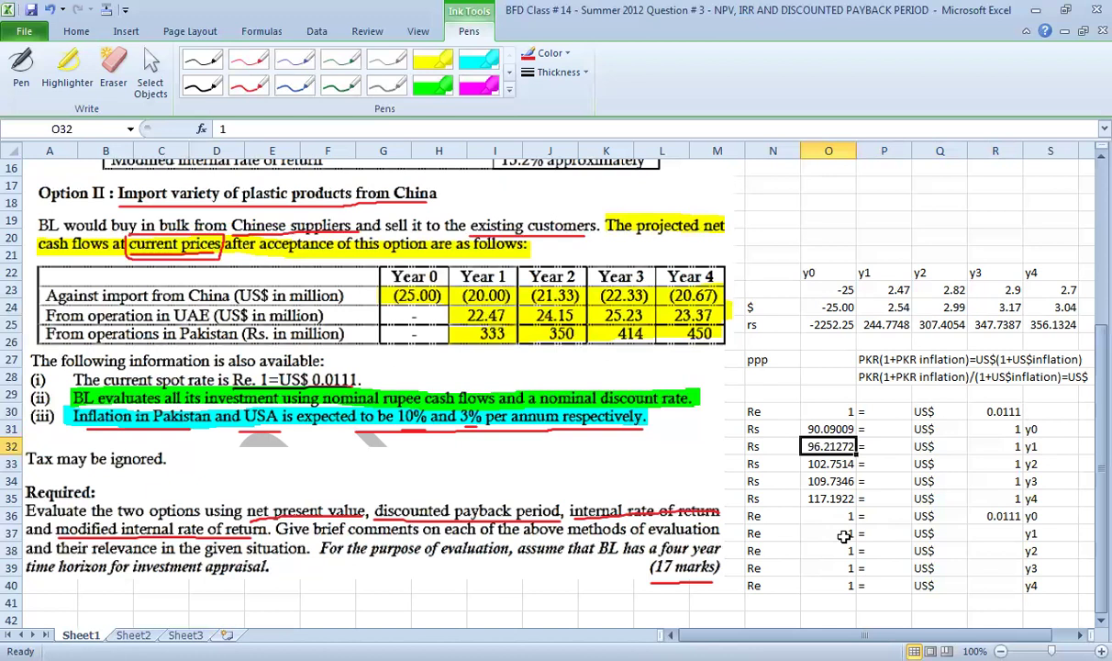
{"action": "left_click", "coordinate": [843, 536]}
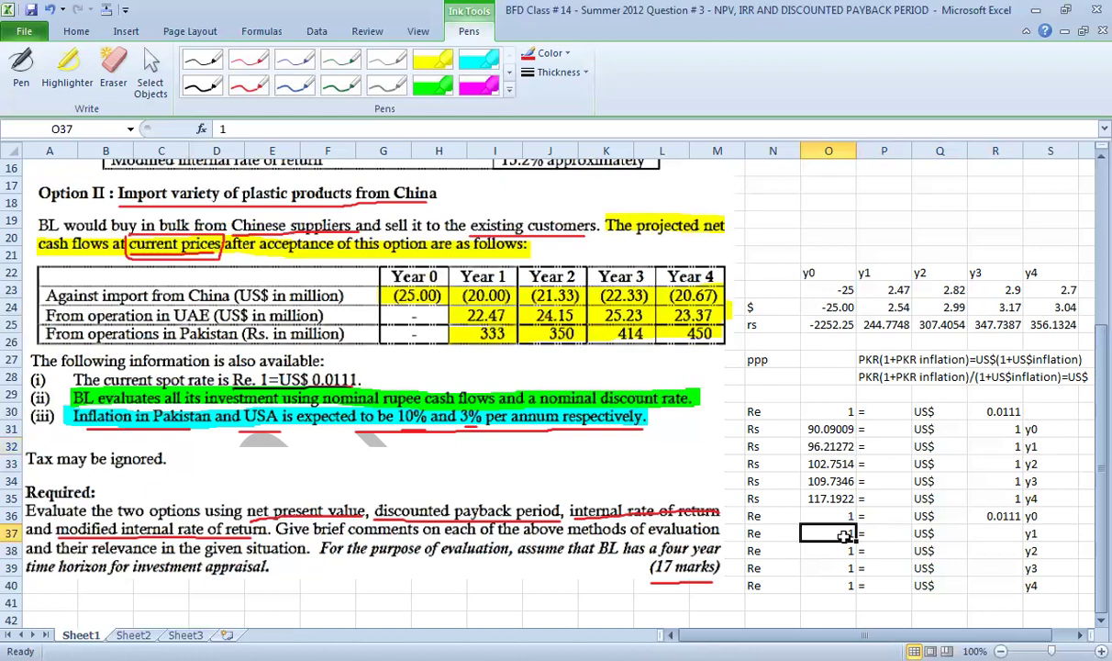
{"action": "left_click", "coordinate": [995, 446]}
{"action": "left_click", "coordinate": [1014, 535]}
{"action": "type", "text": "="}
{"action": "left_click", "coordinate": [984, 447]}
{"action": "type", "text": "/"}
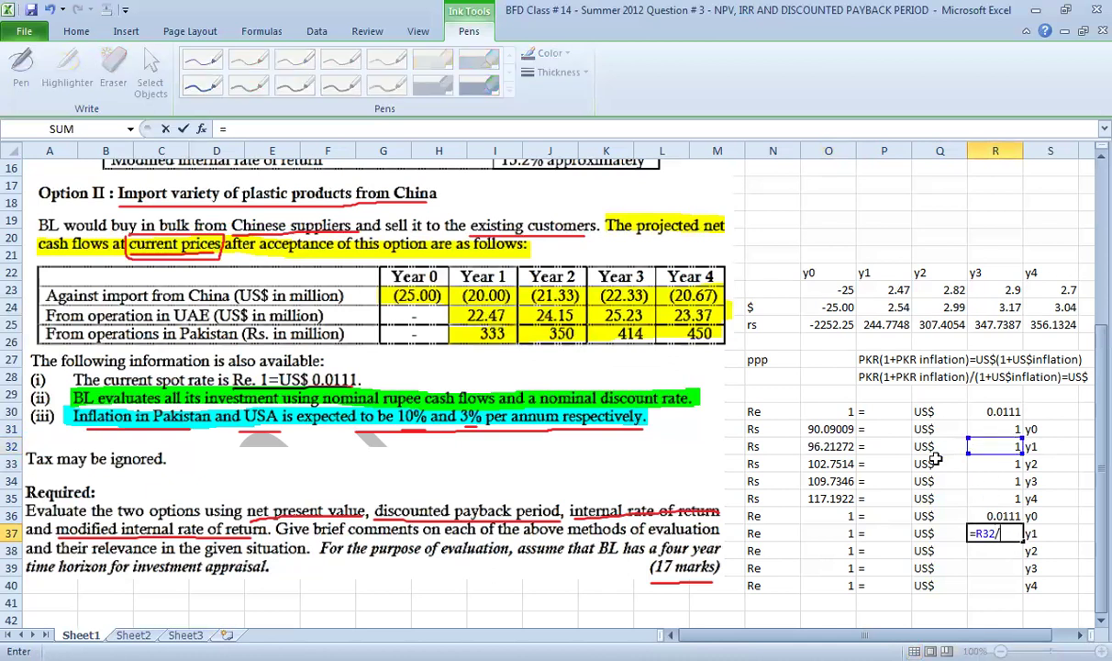
{"action": "left_click", "coordinate": [815, 446]}
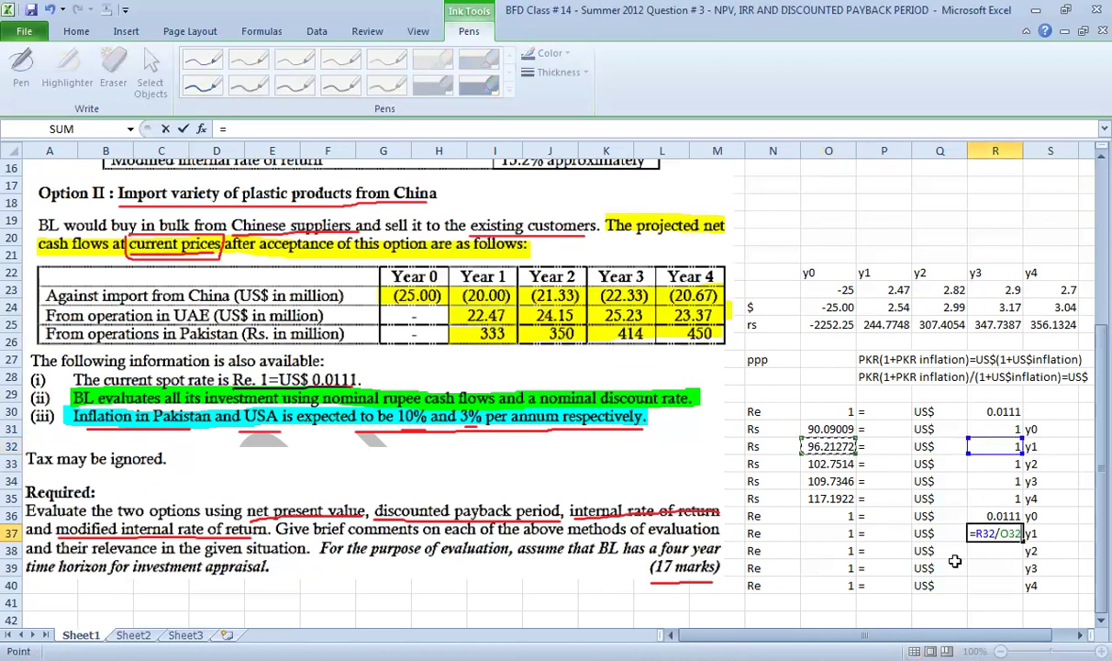
{"action": "key", "text": "Return"}
{"action": "key", "text": "Up"}
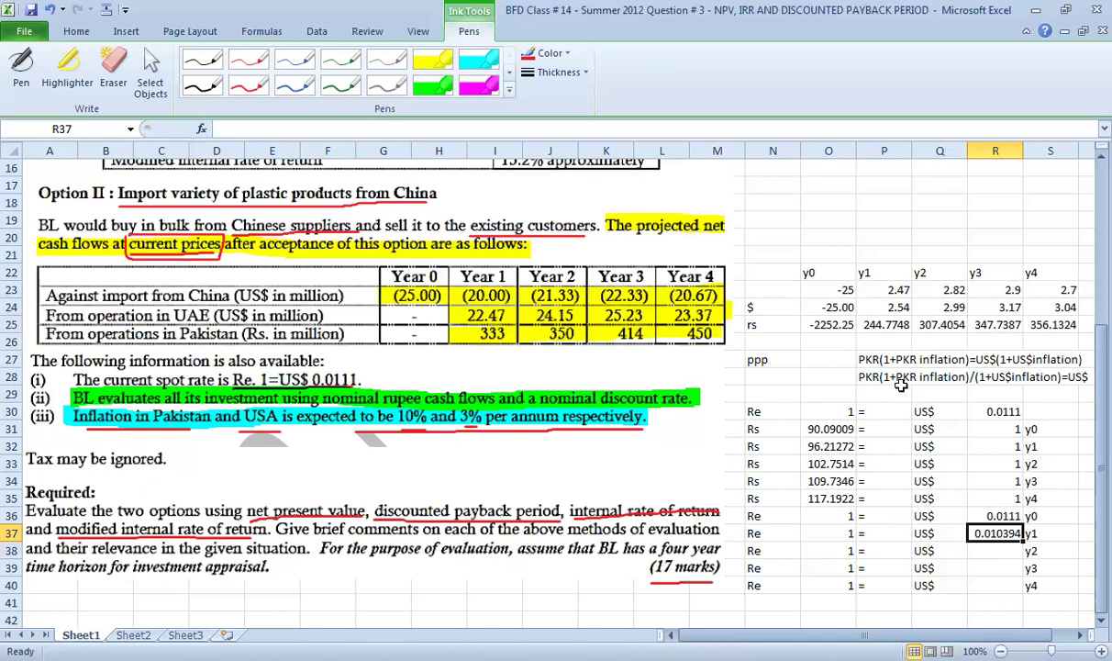
- Cross-check the year 1 rupee cash flow in P26 with =P24/R37, and clear that cell again
{"action": "left_click", "coordinate": [862, 340]}
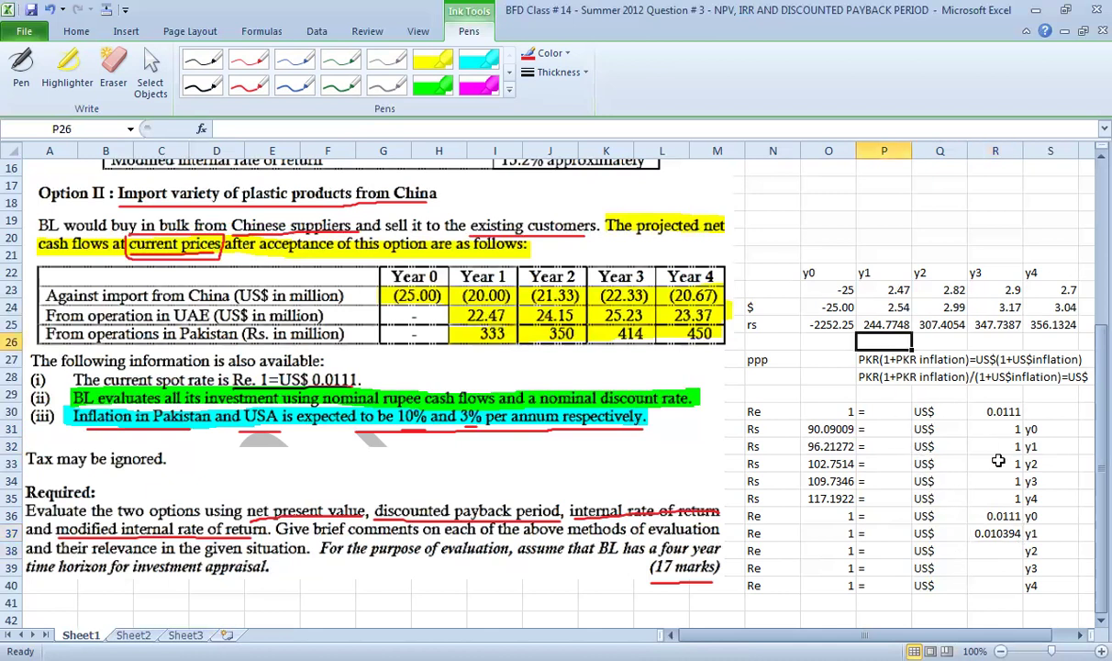
{"action": "type", "text": "="}
{"action": "key", "text": "Up"}
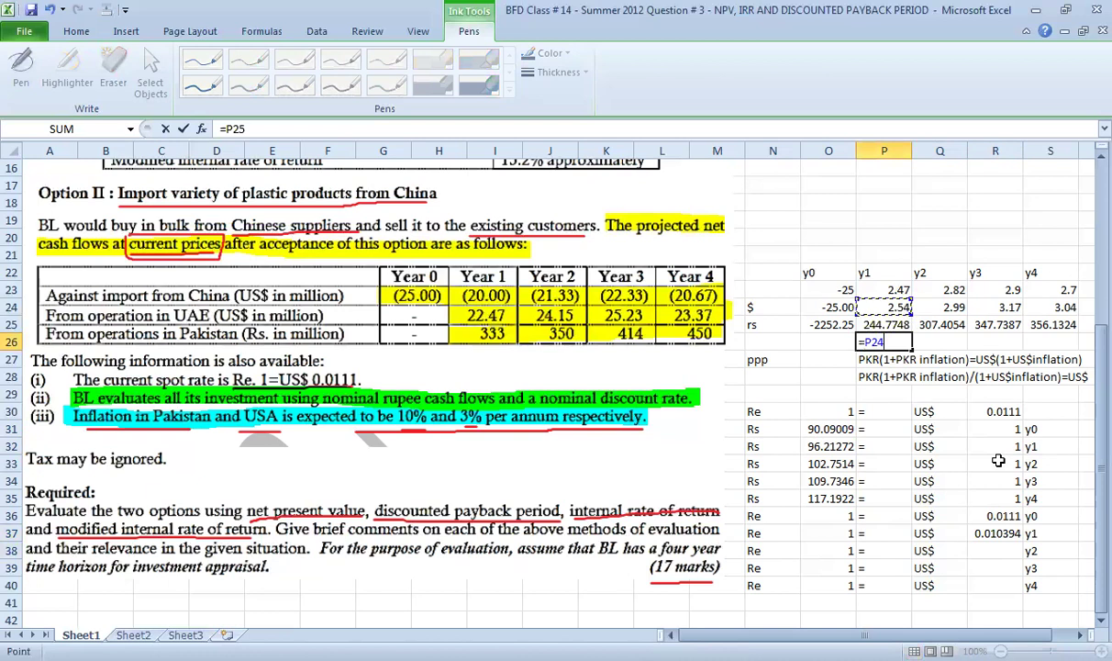
{"action": "key", "text": "Up"}
{"action": "type", "text": "/"}
{"action": "left_click", "coordinate": [989, 538]}
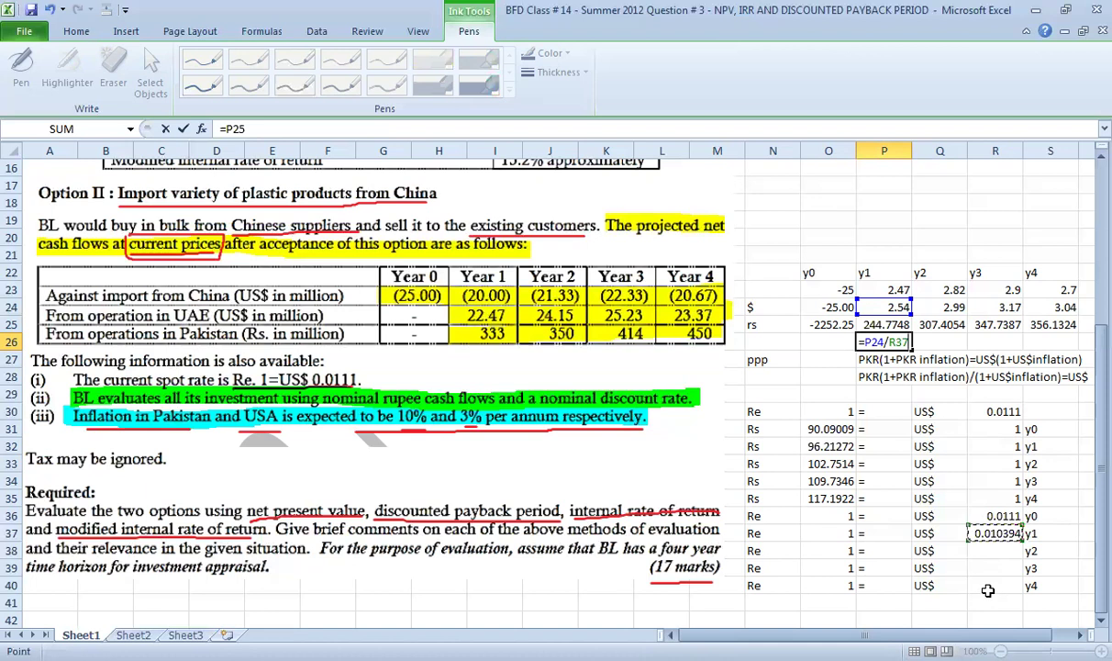
{"action": "key", "text": "ctrl+Return"}
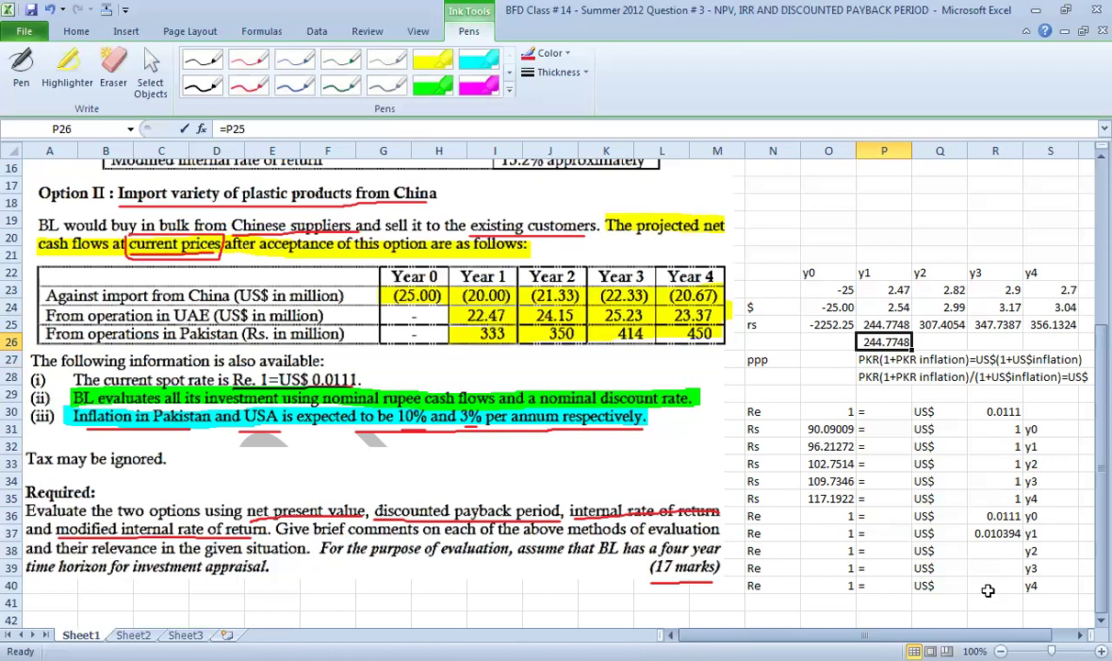
{"action": "key", "text": "Delete"}
{"action": "left_click", "coordinate": [996, 551]}
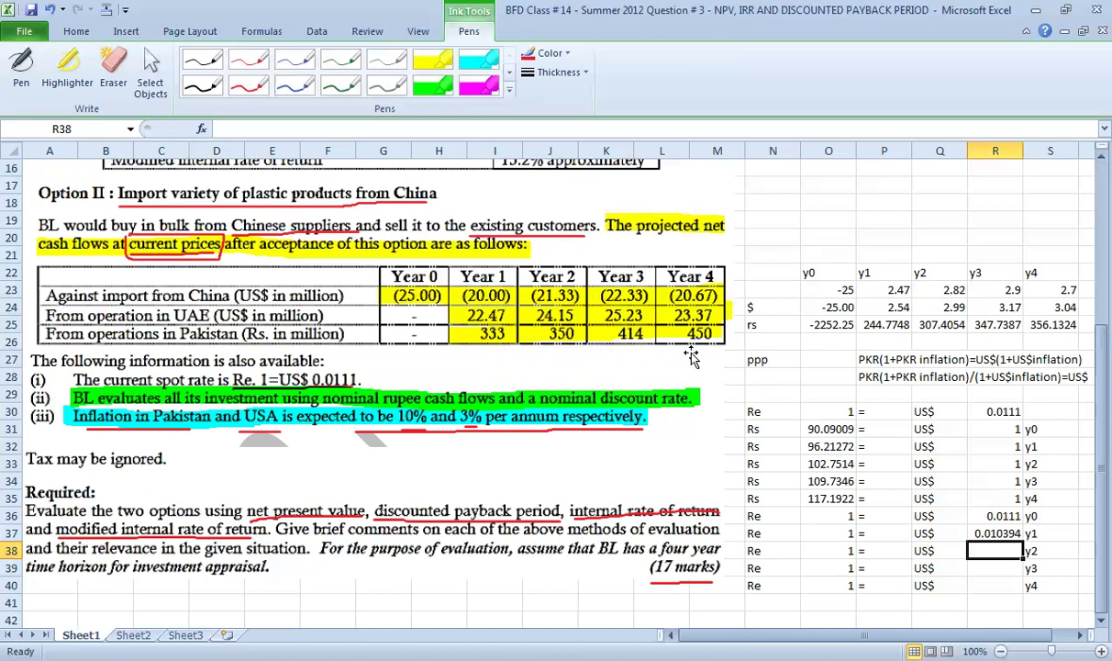
- Start a table in row 12 with the label npv in N12 and the headings y0 to y4 in O12:S12
{"action": "scroll", "coordinate": [769, 344], "scroll_direction": "up", "scroll_amount": 2}
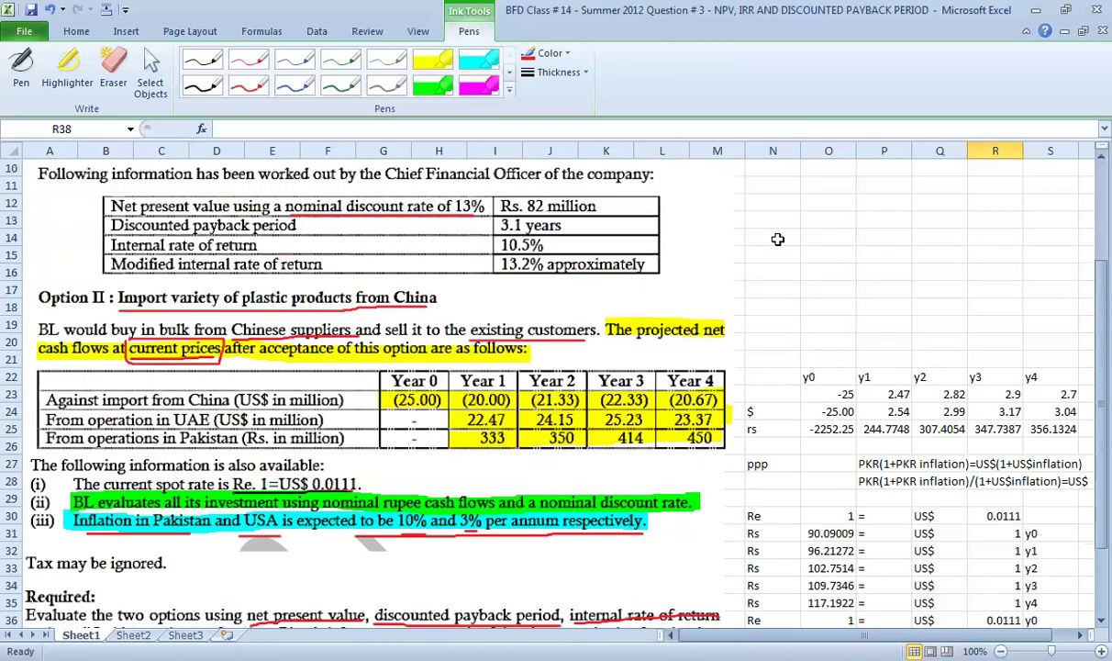
{"action": "left_click", "coordinate": [773, 203]}
{"action": "type", "text": "npv"}
{"action": "key", "text": "Tab"}
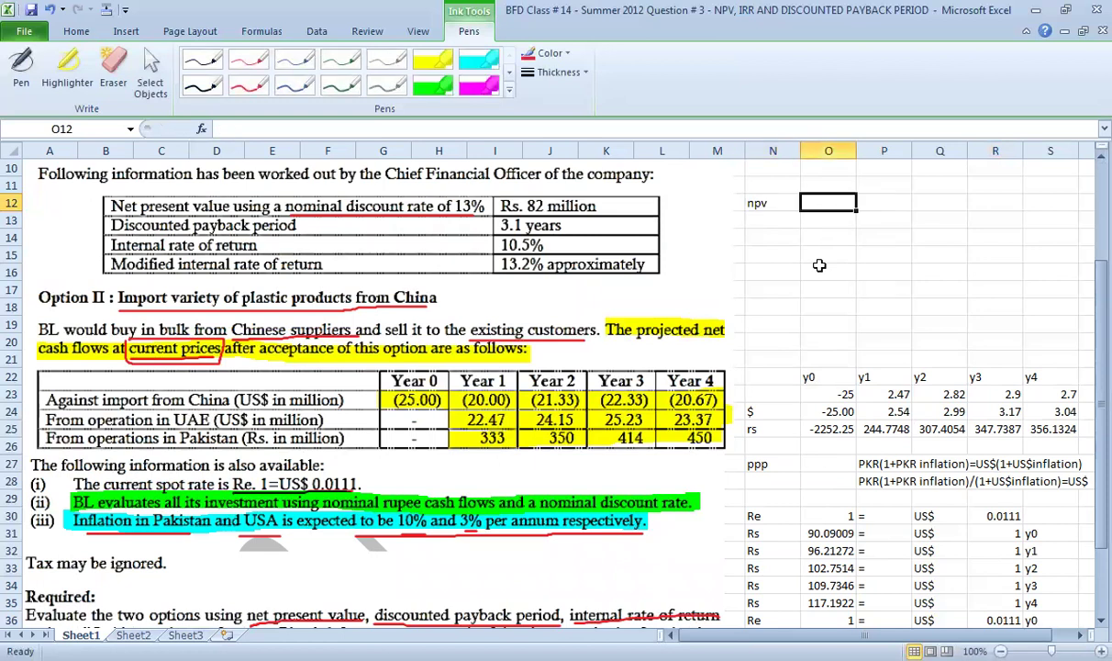
{"action": "type", "text": "y0"}
{"action": "key", "text": "Tab"}
{"action": "type", "text": "y1"}
{"action": "key", "text": "Tab"}
{"action": "type", "text": "y2"}
{"action": "key", "text": "Tab"}
{"action": "type", "text": "y3"}
{"action": "key", "text": "Tab"}
{"action": "type", "text": "y4"}
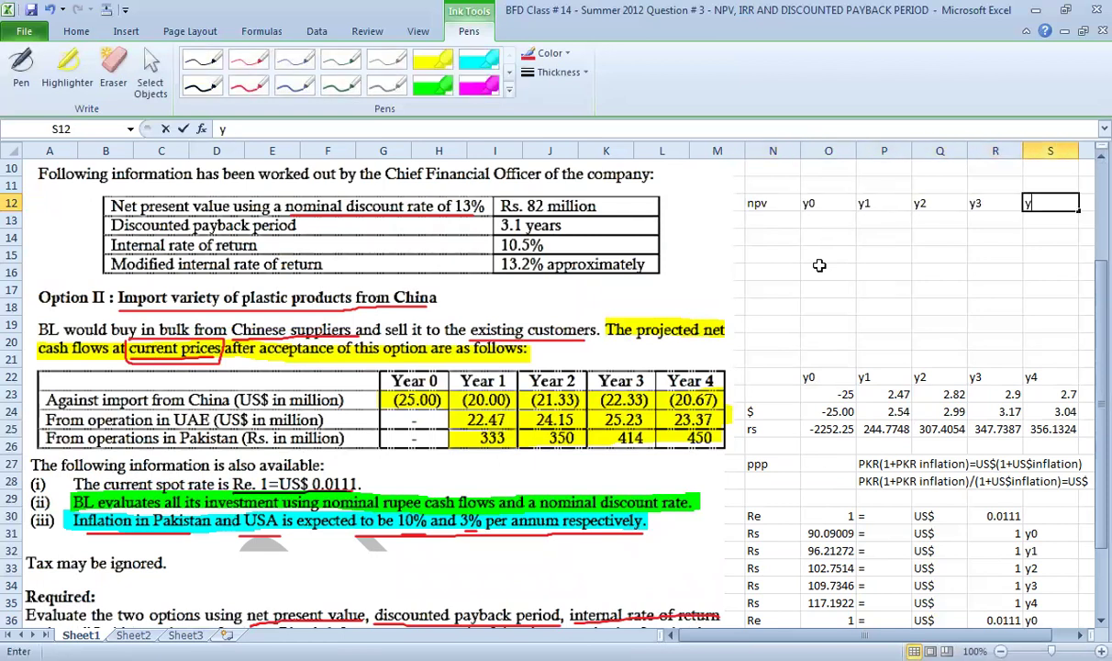
{"action": "key", "text": "Return"}
- Label the two rows below the npv heading cf-op in N13 and cf-ip in N14
{"action": "key", "text": "Left"}
{"action": "key", "text": "Left"}
{"action": "key", "text": "Left"}
{"action": "key", "text": "Left"}
{"action": "key", "text": "Left"}
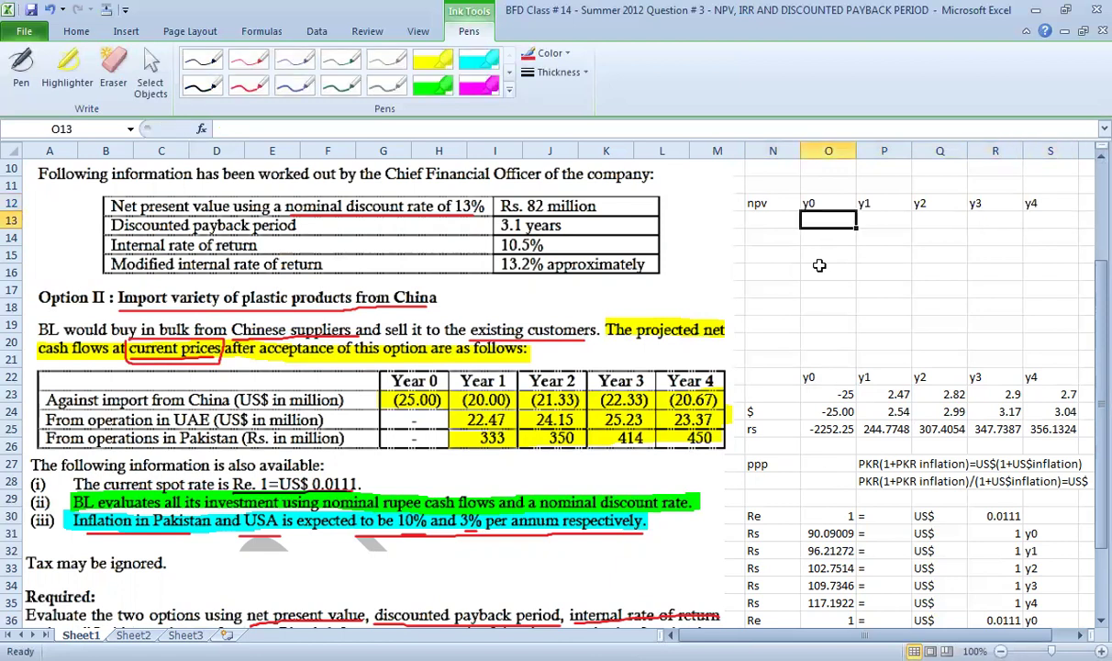
{"action": "type", "text": "cf"}
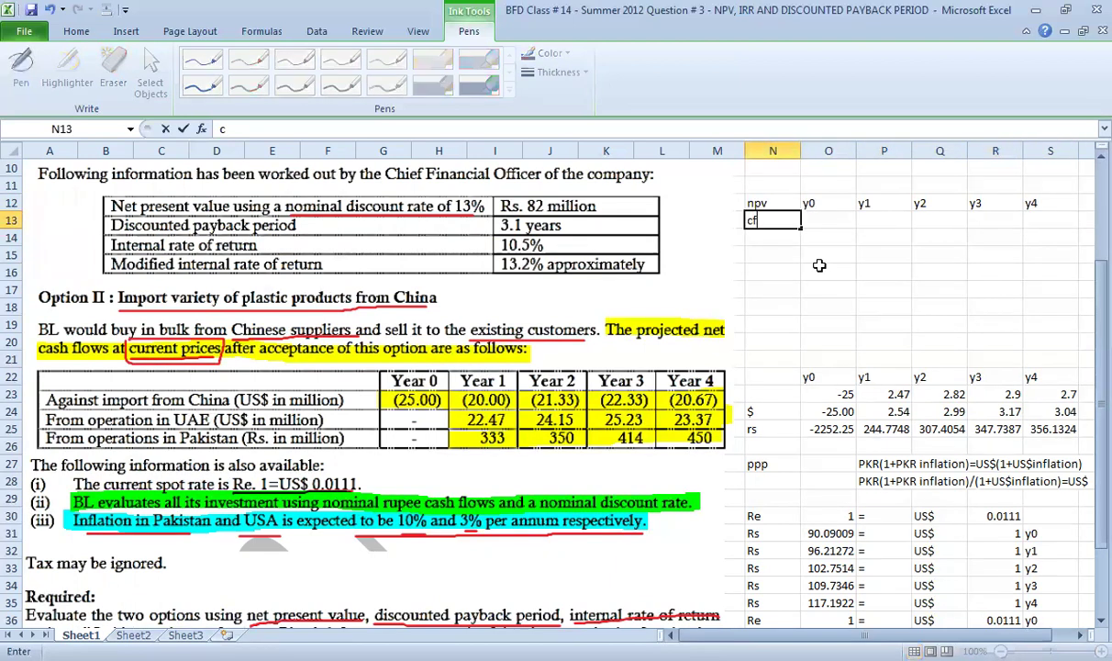
{"action": "type", "text": "-op"}
{"action": "key", "text": "Return"}
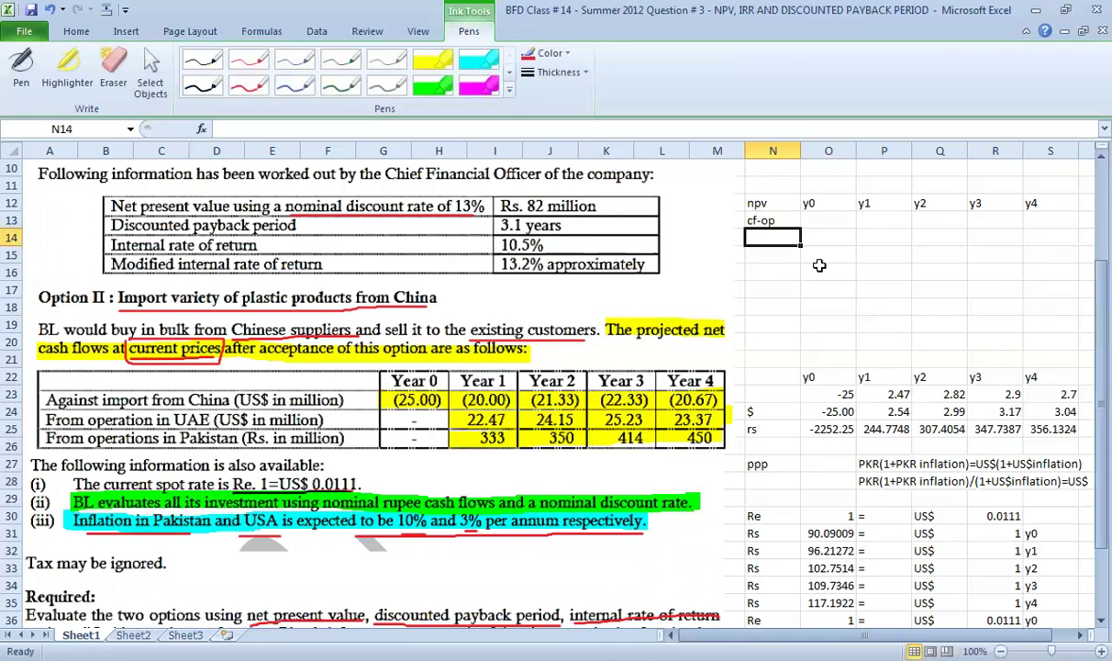
{"action": "type", "text": "cf-"}
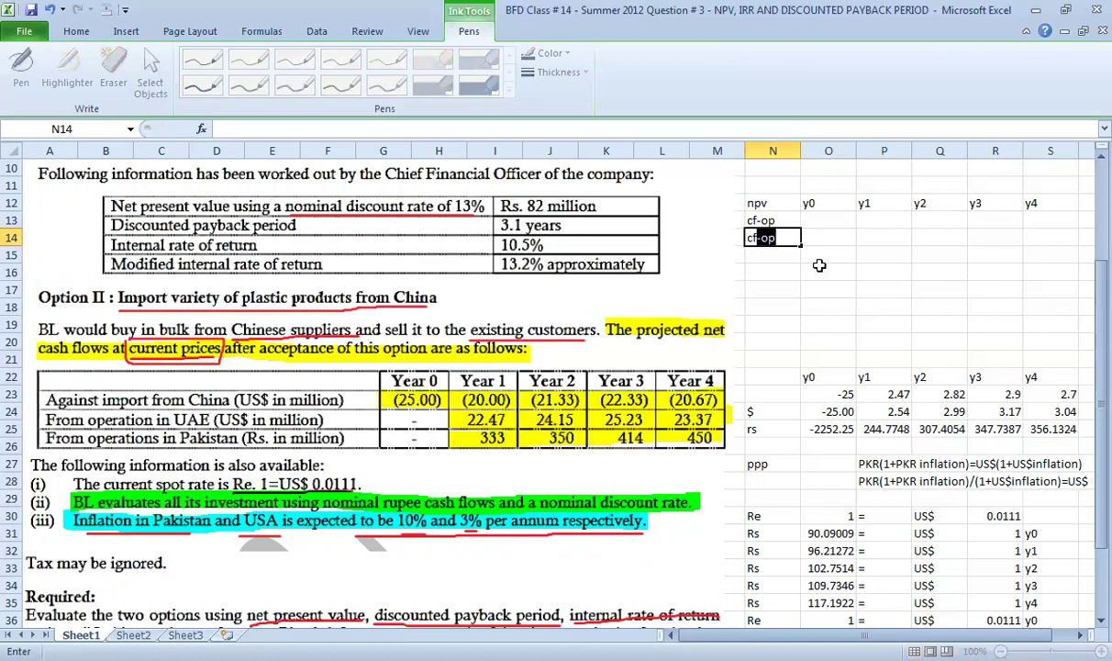
{"action": "type", "text": "ip"}
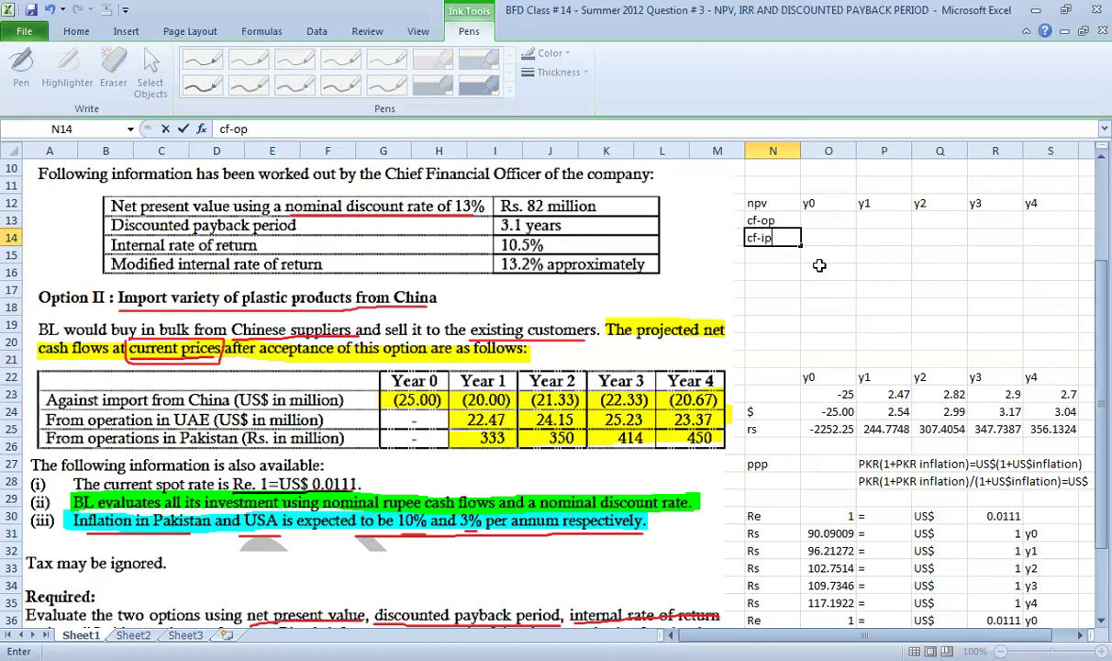
{"action": "key", "text": "Tab"}
- Link the cf-op row's y0 and y1 cells to the rupee cash flows, with =O25 in O13 and =P25 in P13
{"action": "key", "text": "Up"}
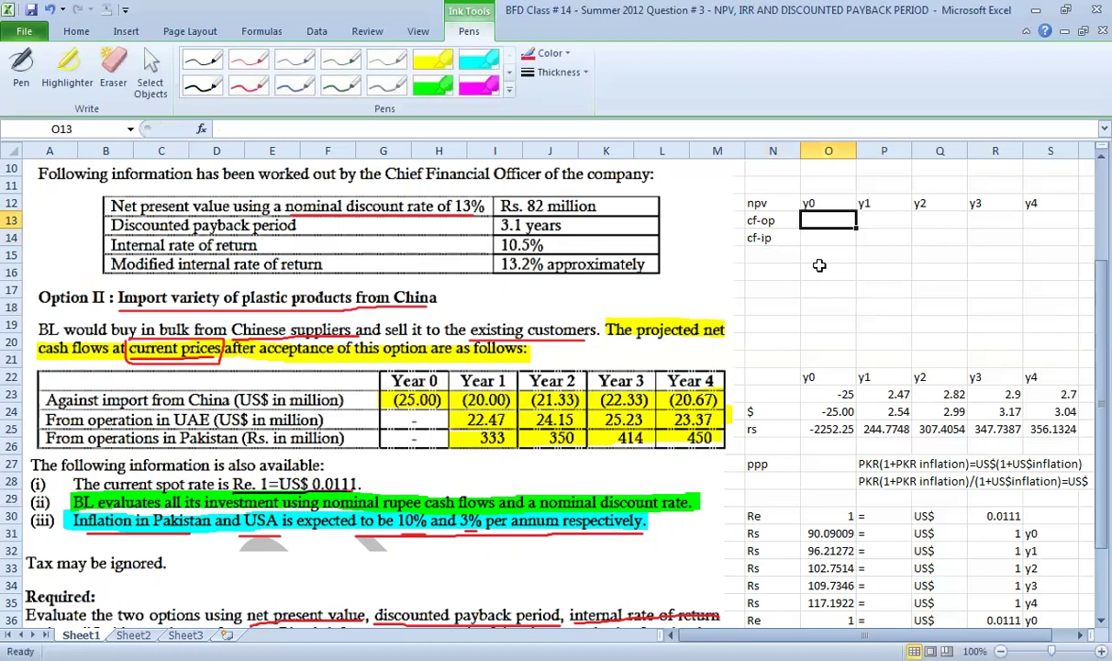
{"action": "type", "text": "="}
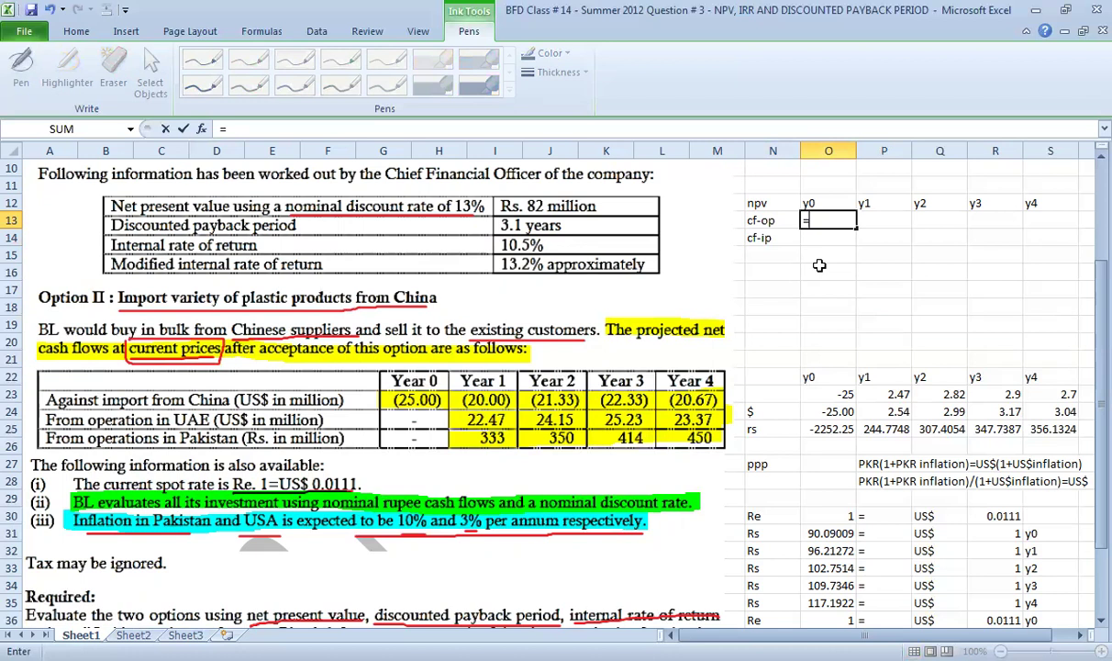
{"action": "left_click", "coordinate": [826, 428]}
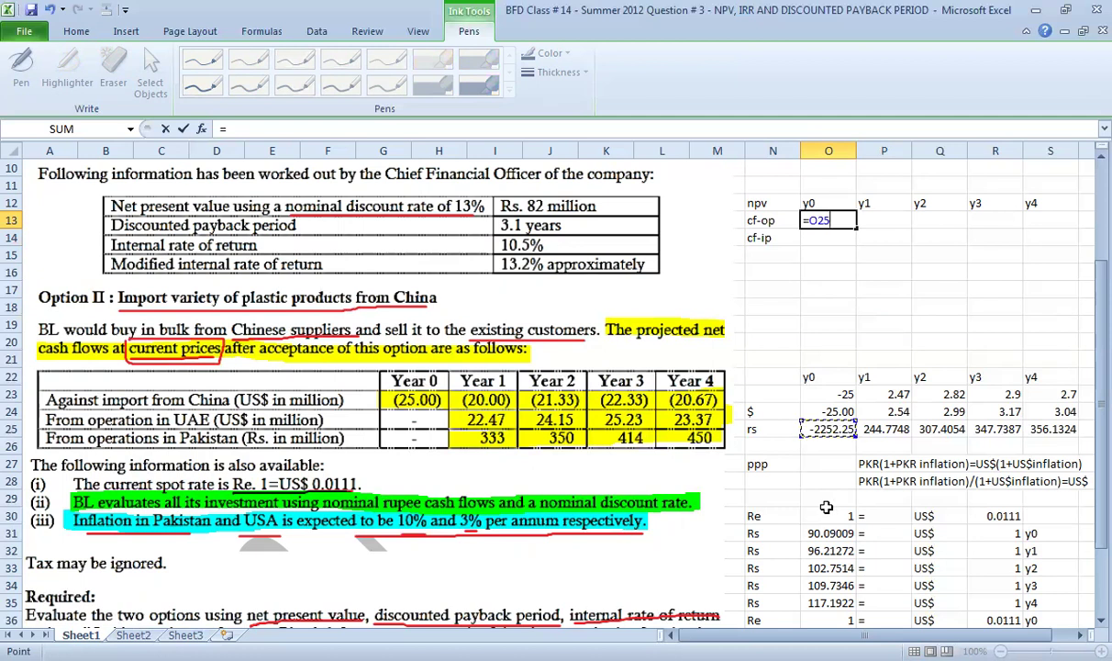
{"action": "key", "text": "Return"}
{"action": "key", "text": "Right"}
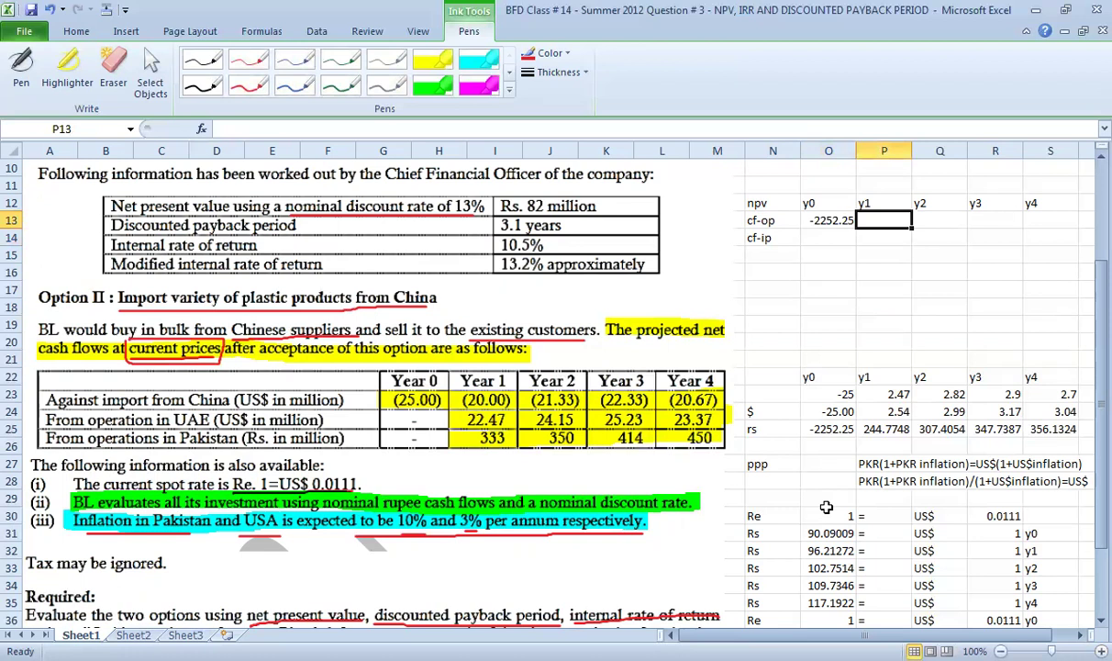
{"action": "type", "text": "="}
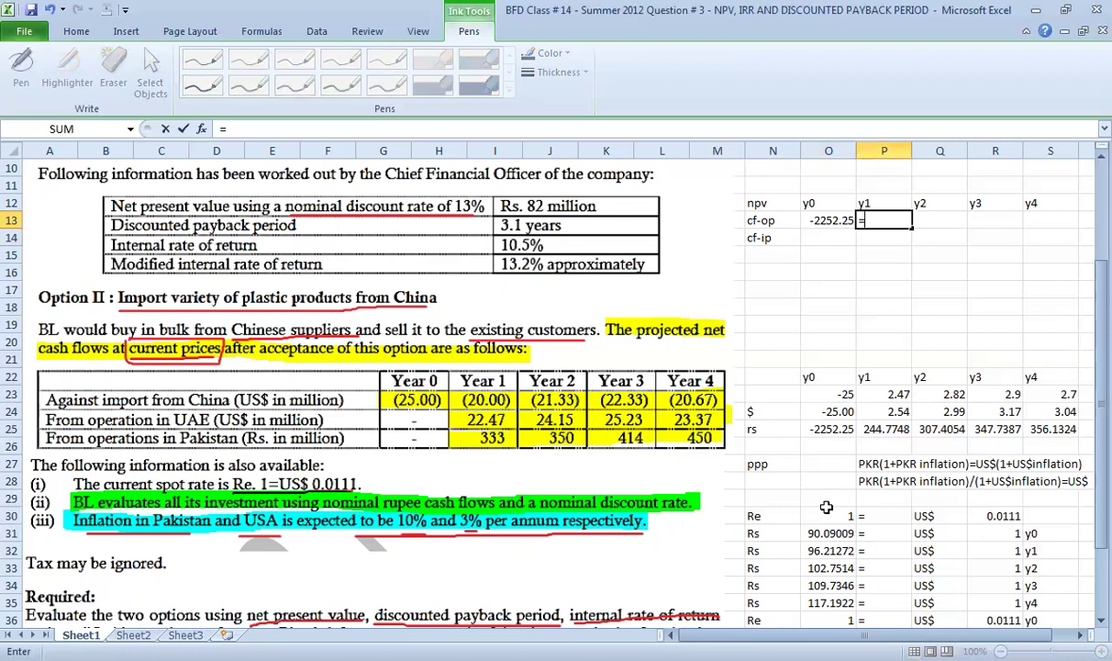
{"action": "left_click", "coordinate": [873, 429]}
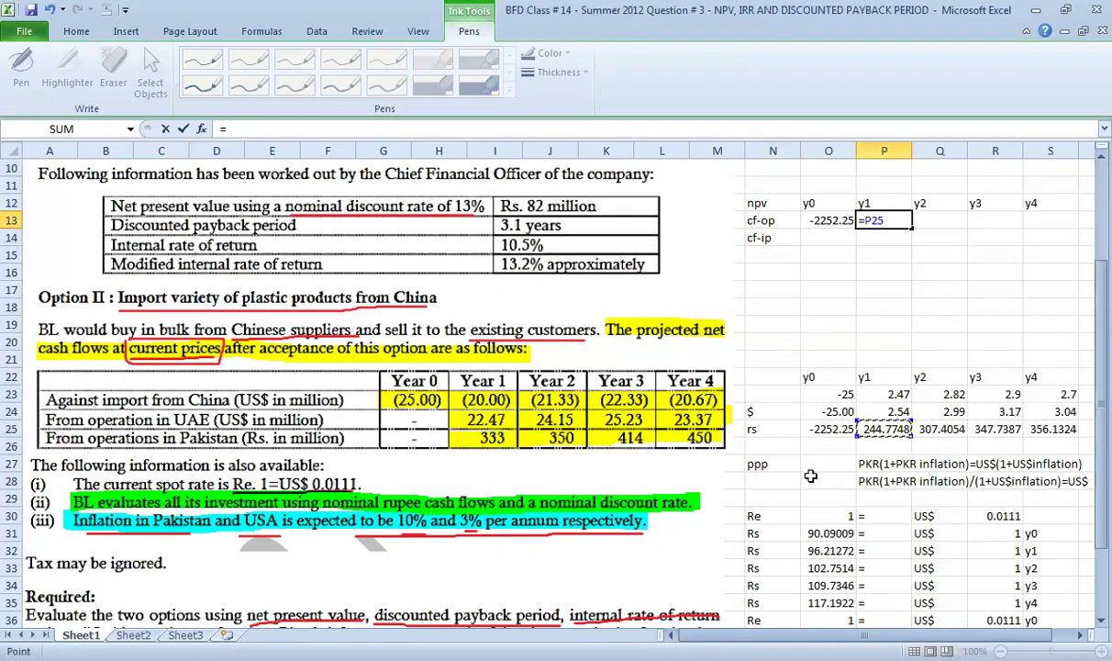
{"action": "key", "text": "Return"}
- Link the cf-op row's y2 cell, Q13, to the year 2 rupee cash flow with =Q25
{"action": "key", "text": "Right"}
{"action": "key", "text": "Up"}
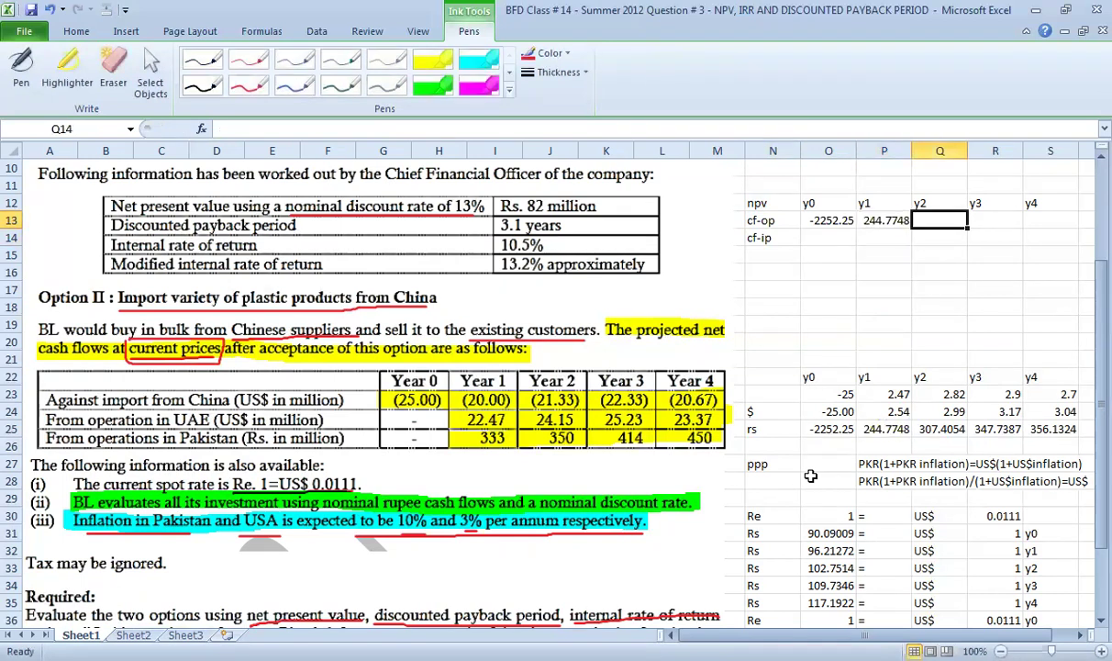
{"action": "type", "text": "="}
{"action": "key", "text": "Down"}
{"action": "key", "text": "Down"}
{"action": "key", "text": "Down"}
{"action": "key", "text": "Down"}
{"action": "key", "text": "Down"}
{"action": "key", "text": "Down"}
{"action": "key", "text": "Down"}
{"action": "key", "text": "Down"}
{"action": "key", "text": "Down"}
{"action": "key", "text": "Down"}
{"action": "key", "text": "Down"}
{"action": "key", "text": "Down"}
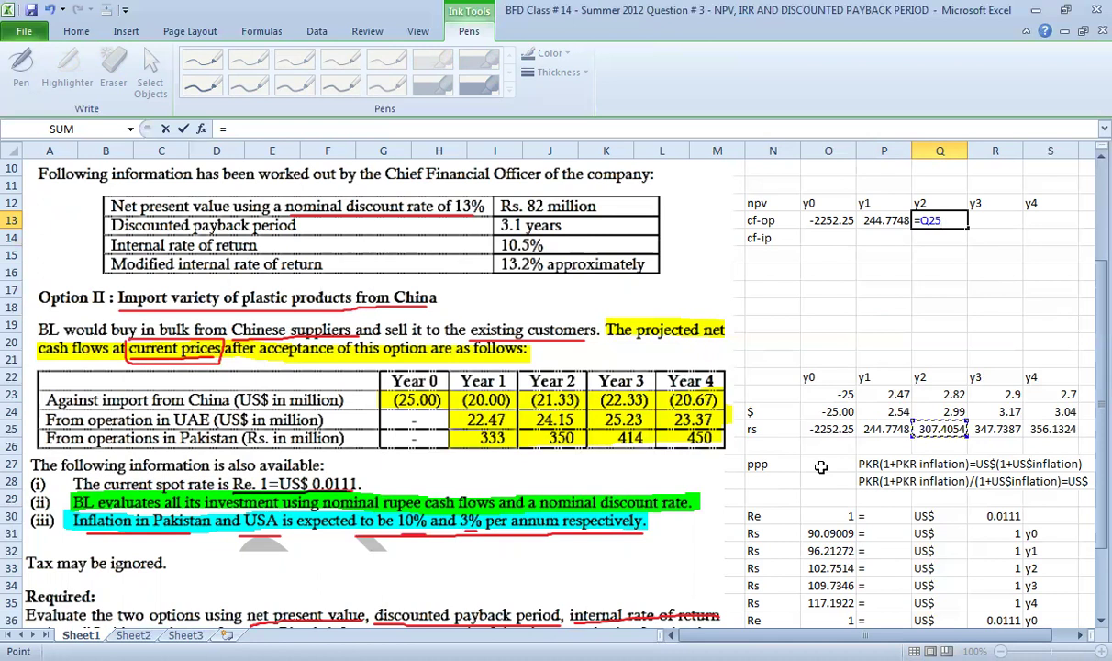
{"action": "key", "text": "Tab"}
- Complete the cf-op row for y3 and y4 with =R25 in R13 and =S25 in S13
{"action": "type", "text": "="}
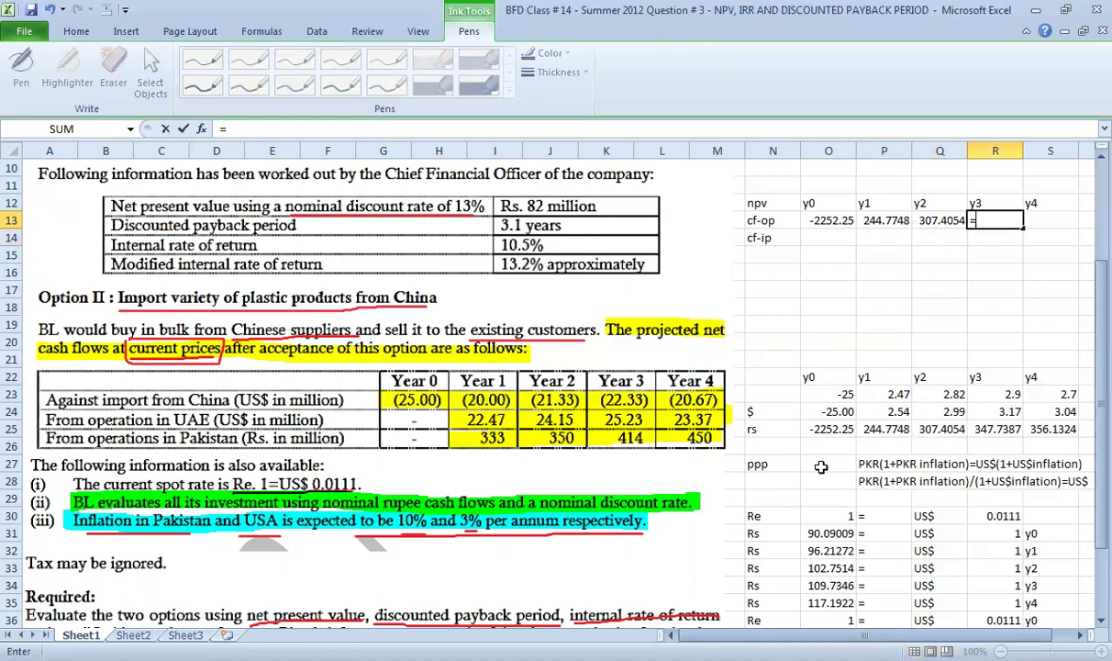
{"action": "left_click", "coordinate": [993, 429]}
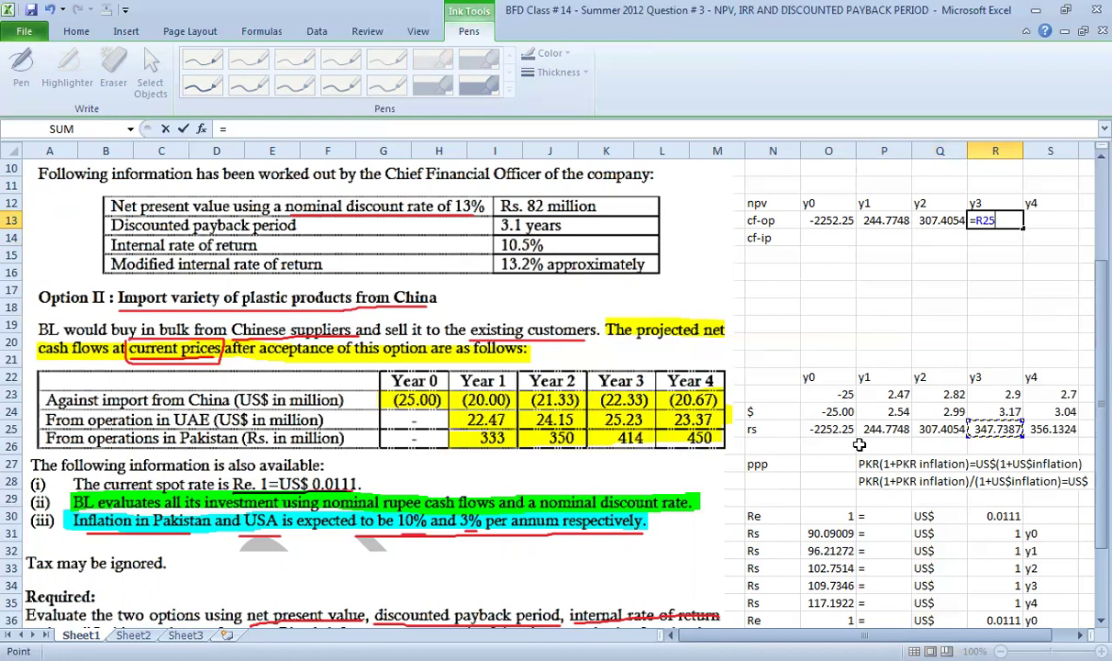
{"action": "key", "text": "Return"}
{"action": "key", "text": "Up"}
{"action": "key", "text": "Right"}
{"action": "type", "text": "="}
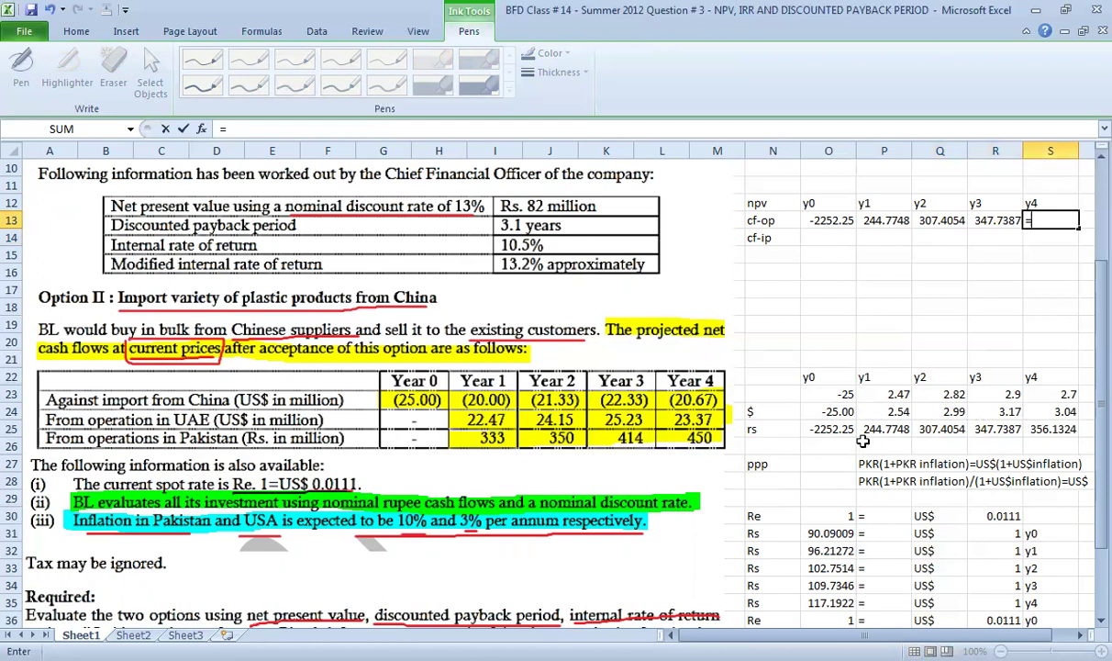
{"action": "left_click", "coordinate": [1046, 428]}
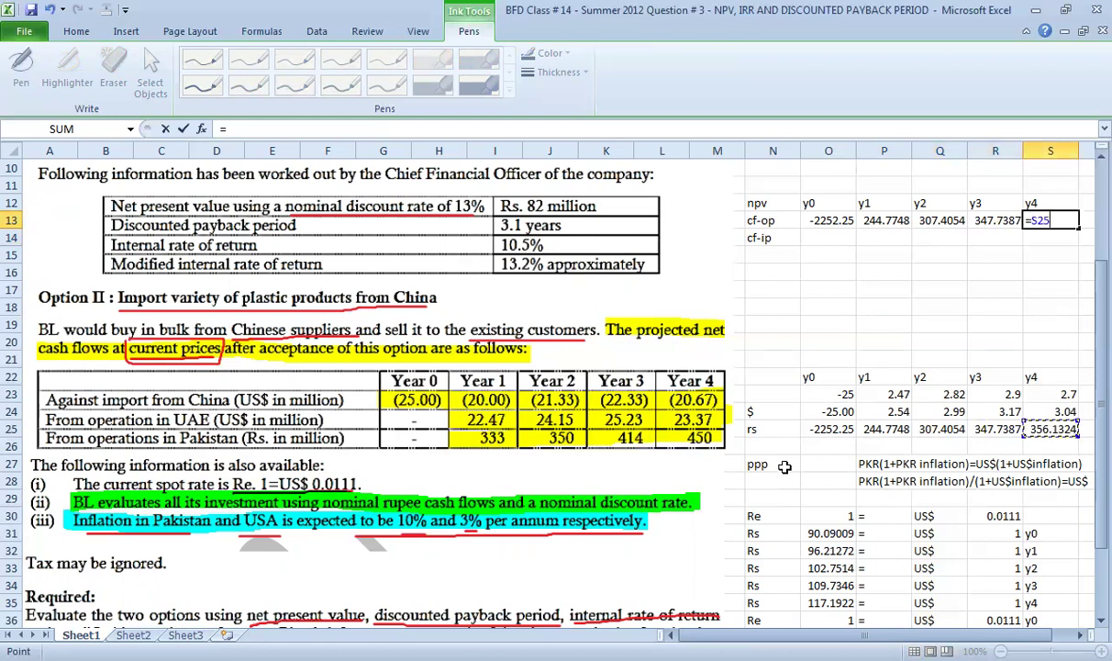
{"action": "key", "text": "Return"}
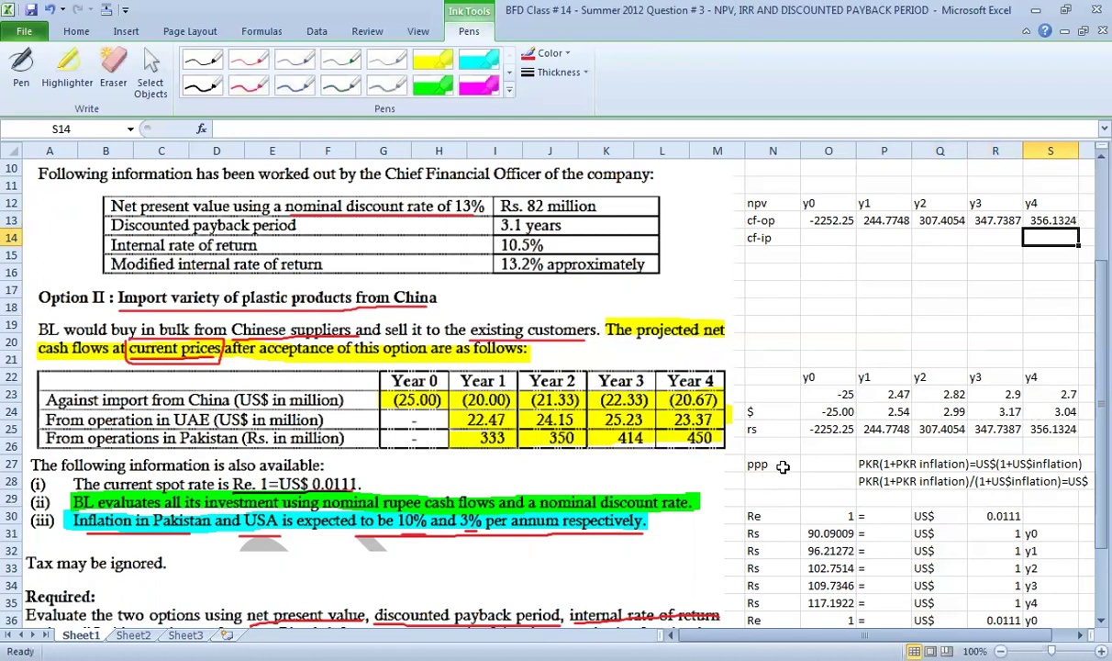
- Calculate the inflated year 1 Pakistan cash flow in the cf-ip row, P14, as =333*(1+10%)
{"action": "key", "text": "Left"}
{"action": "key", "text": "Left"}
{"action": "key", "text": "Left"}
{"action": "key", "text": "Left"}
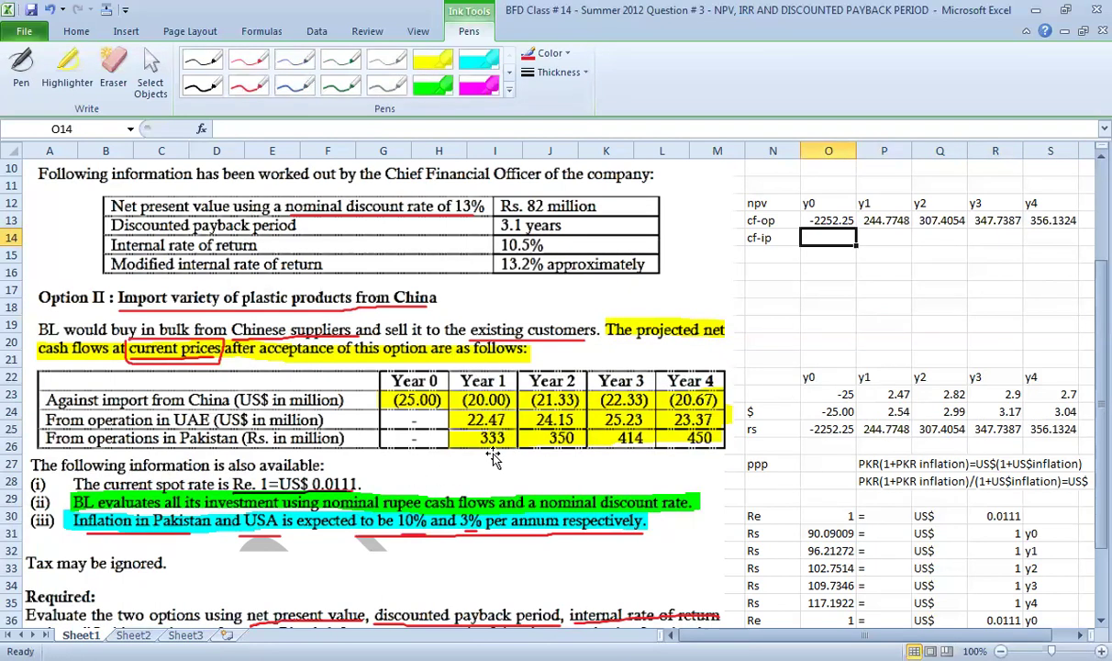
{"action": "key", "text": "Right"}
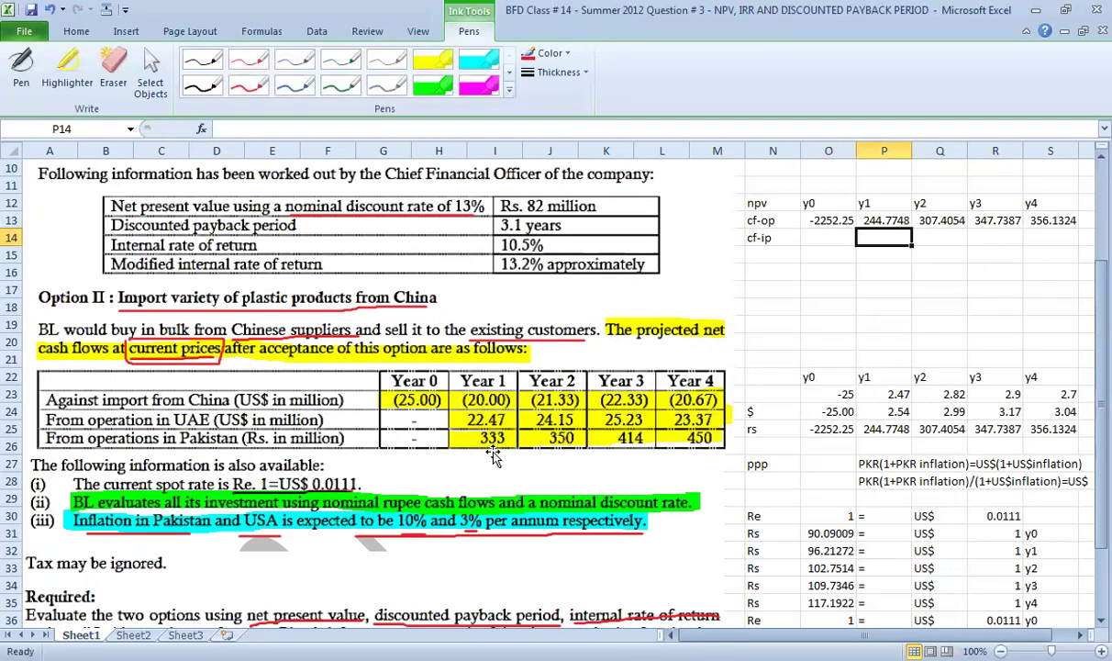
{"action": "type", "text": "=333*"}
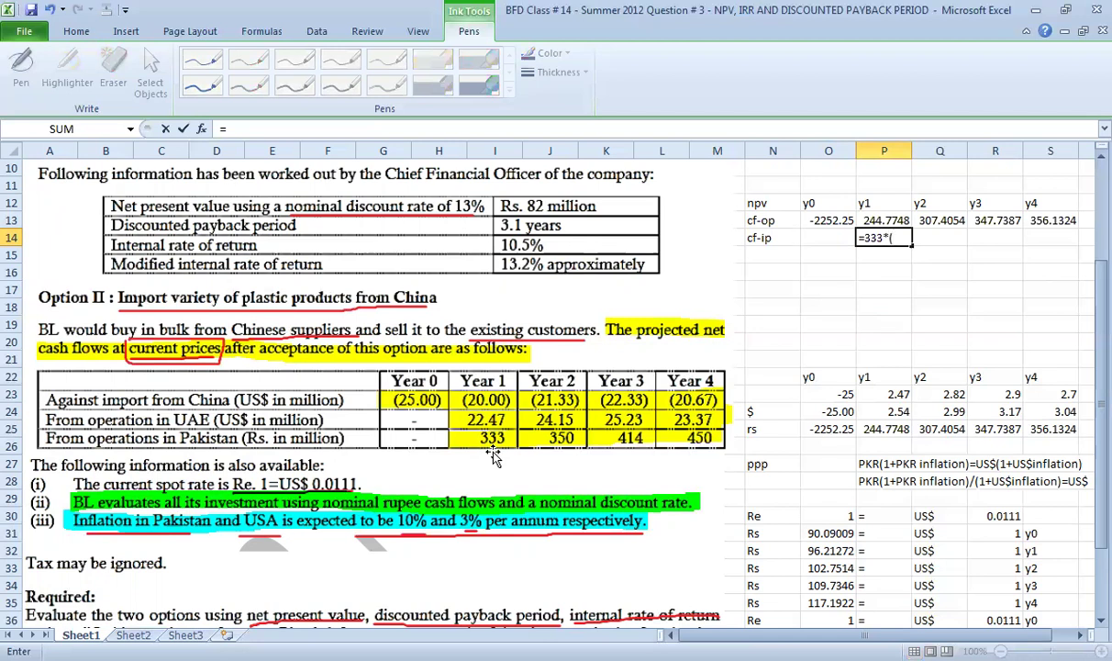
{"action": "type", "text": "(1+10%)"}
{"action": "key", "text": "ctrl+Return"}
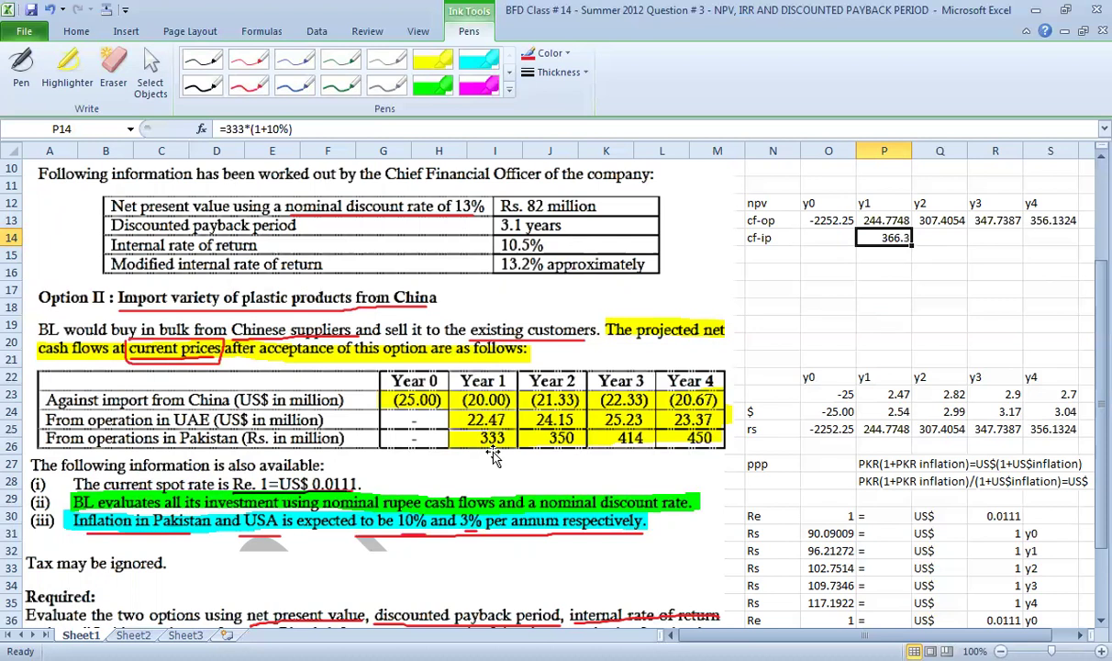
- Calculate the inflated year 2 Pakistan cash flow in the cf-ip row, Q14, as =350*(1+10%)^2
{"action": "key", "text": "Right"}
{"action": "type", "text": "=350"}
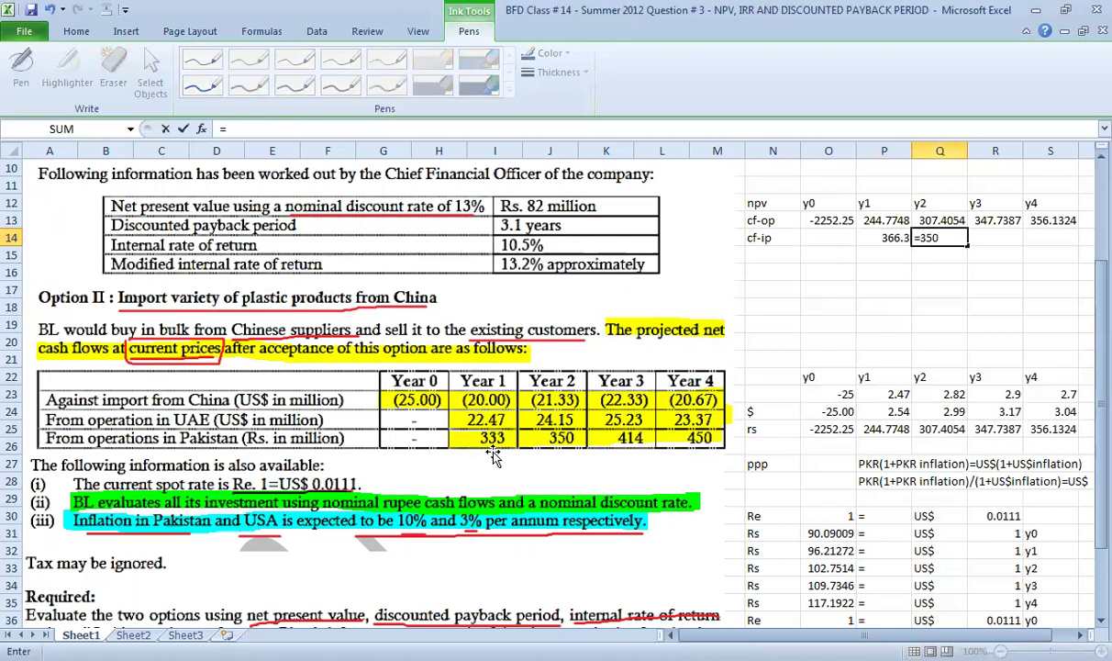
{"action": "type", "text": "*(1+10%)^2"}
{"action": "key", "text": "Return"}
{"action": "key", "text": "Escape"}
- Calculate the inflated year 3 Pakistan cash flow in R14 as =414*(1+10%)^3
{"action": "key", "text": "Up"}
{"action": "key", "text": "Right"}
{"action": "type", "text": "=414*"}
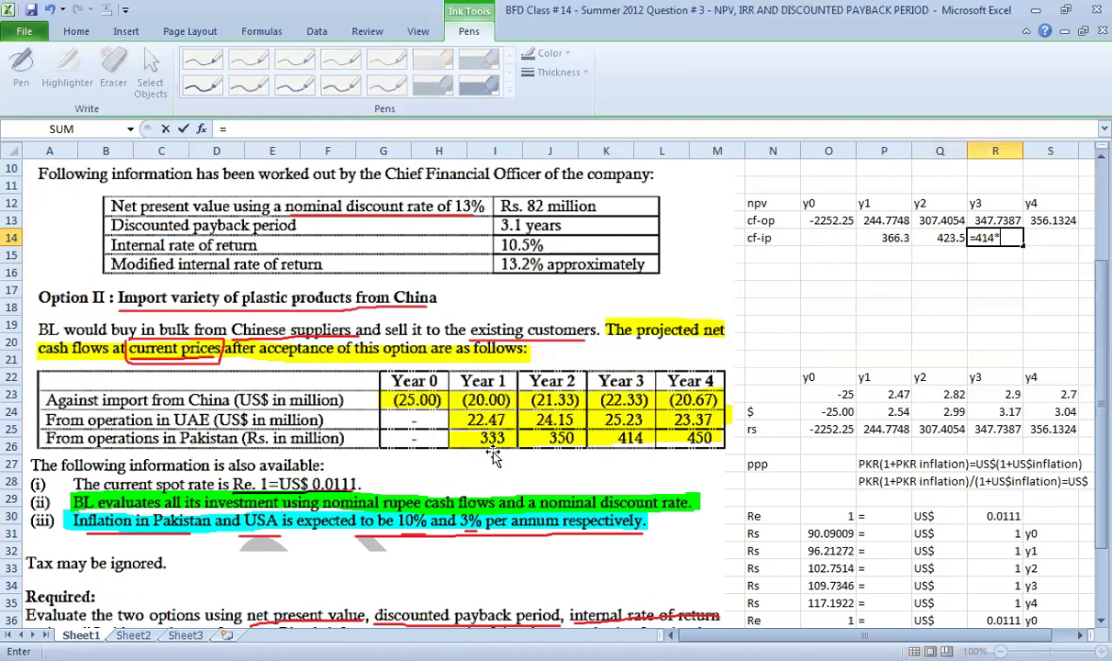
{"action": "type", "text": "(1+10%)^3"}
{"action": "key", "text": "Return"}
{"action": "key", "text": "Up"}
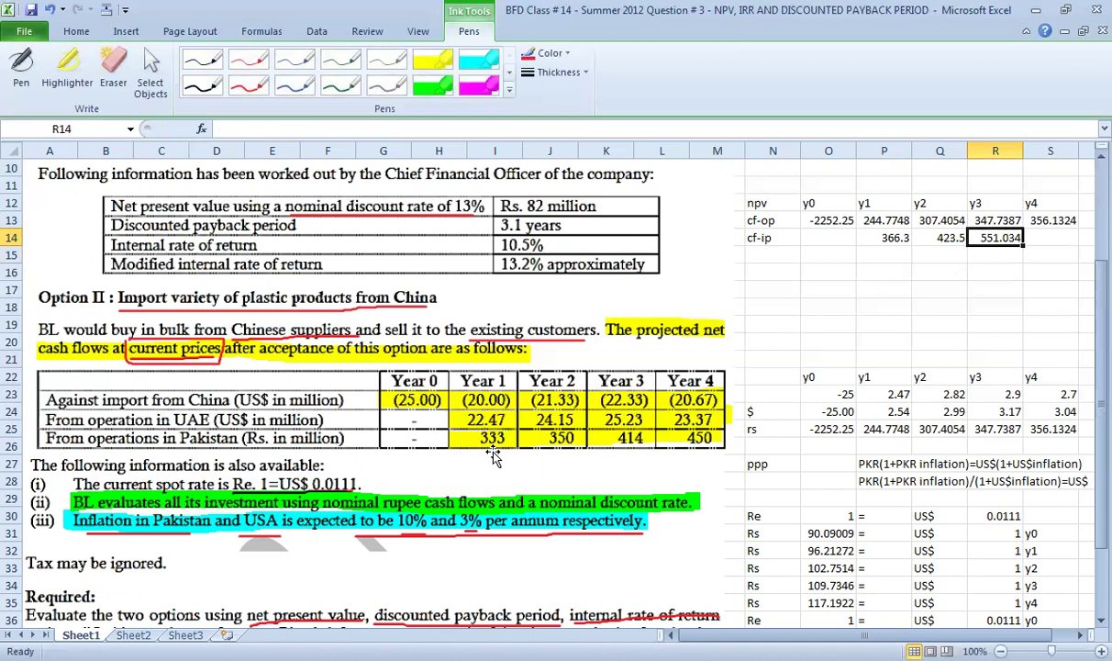
- Calculate the inflated year 4 Pakistan cash flow in S14 as =450*(1+10%)^4
{"action": "key", "text": "Right"}
{"action": "type", "text": "="}
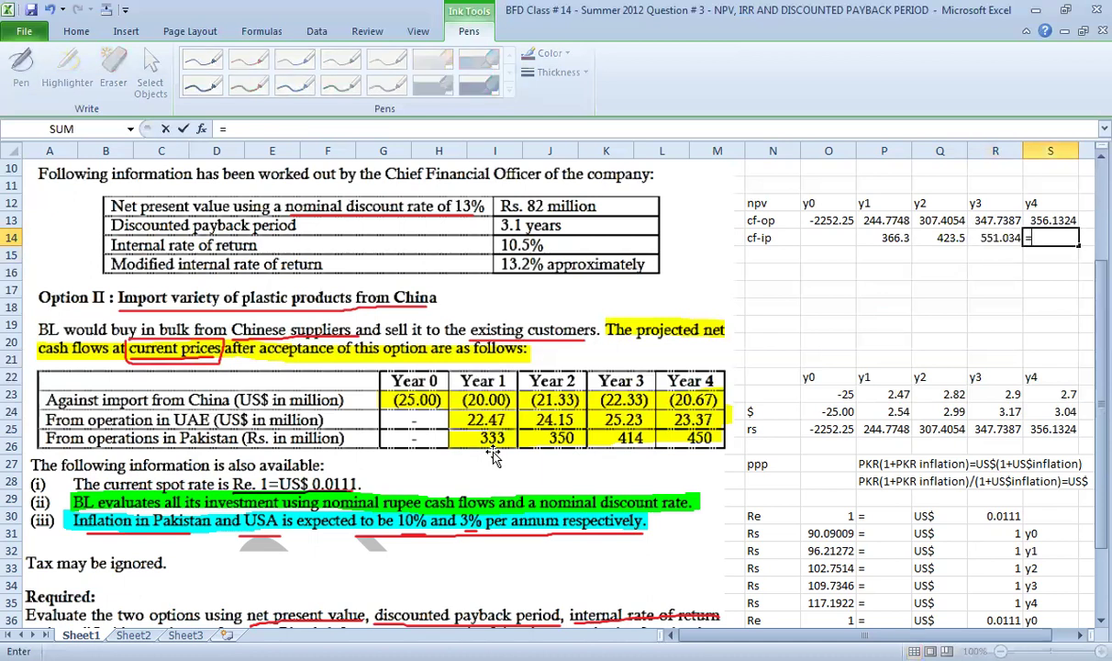
{"action": "type", "text": "450*(1+10%)^4"}
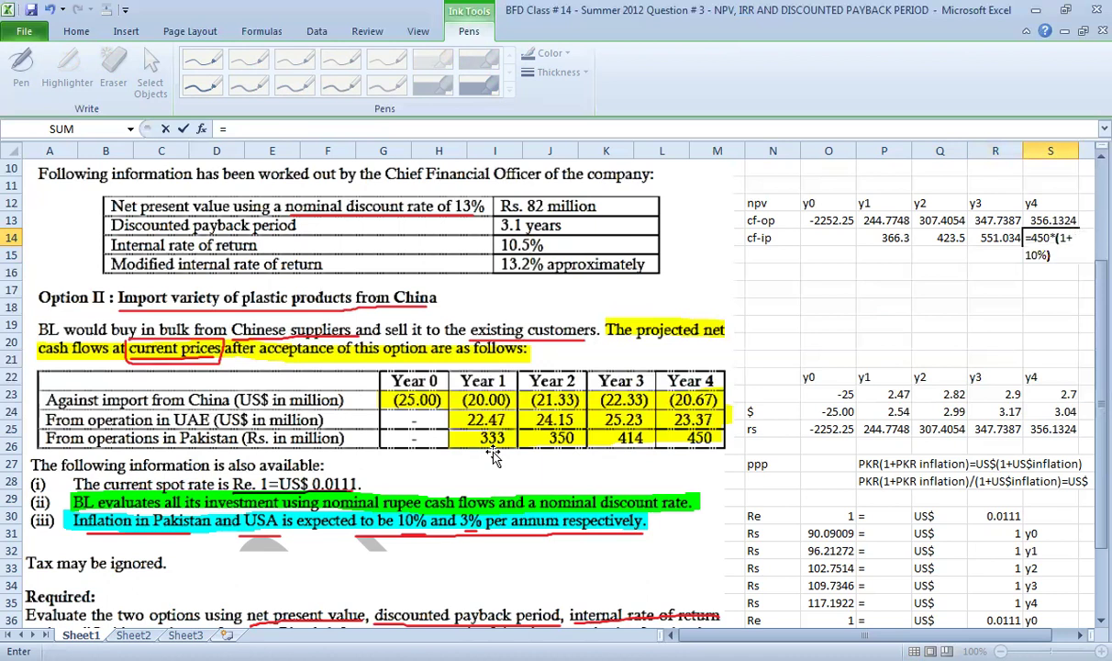
{"action": "key", "text": "Return"}
{"action": "key", "text": "Up"}
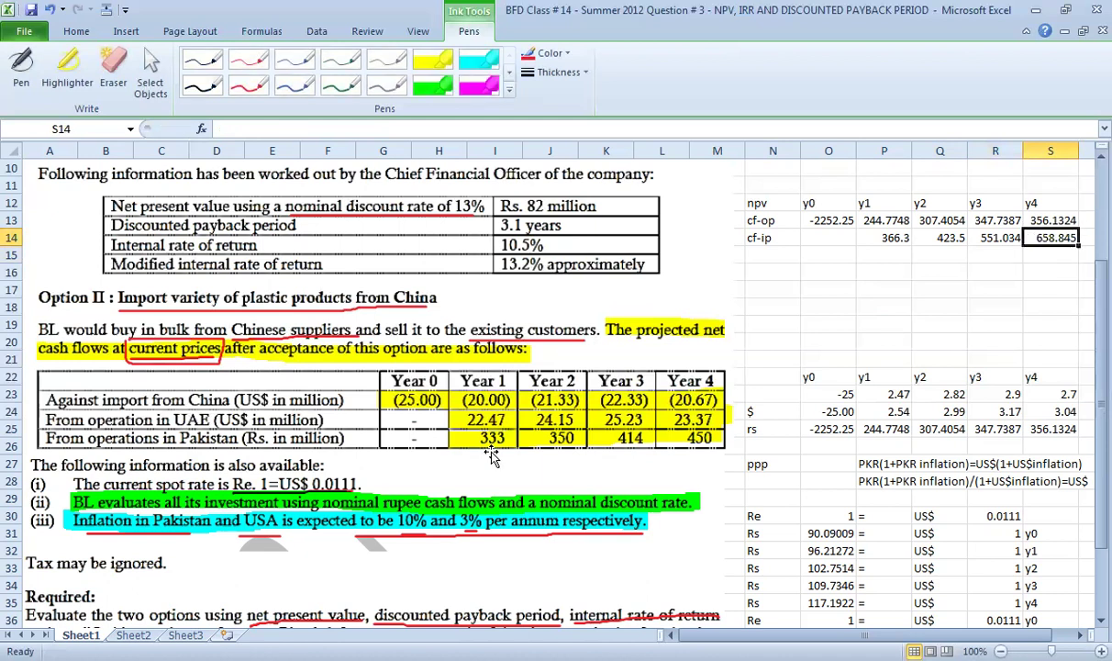
- Sum the cf-op and cf-ip values with =SUM(O13:O14) in O15, copy it across to S15 and label the row "total"
{"action": "left_click", "coordinate": [828, 255]}
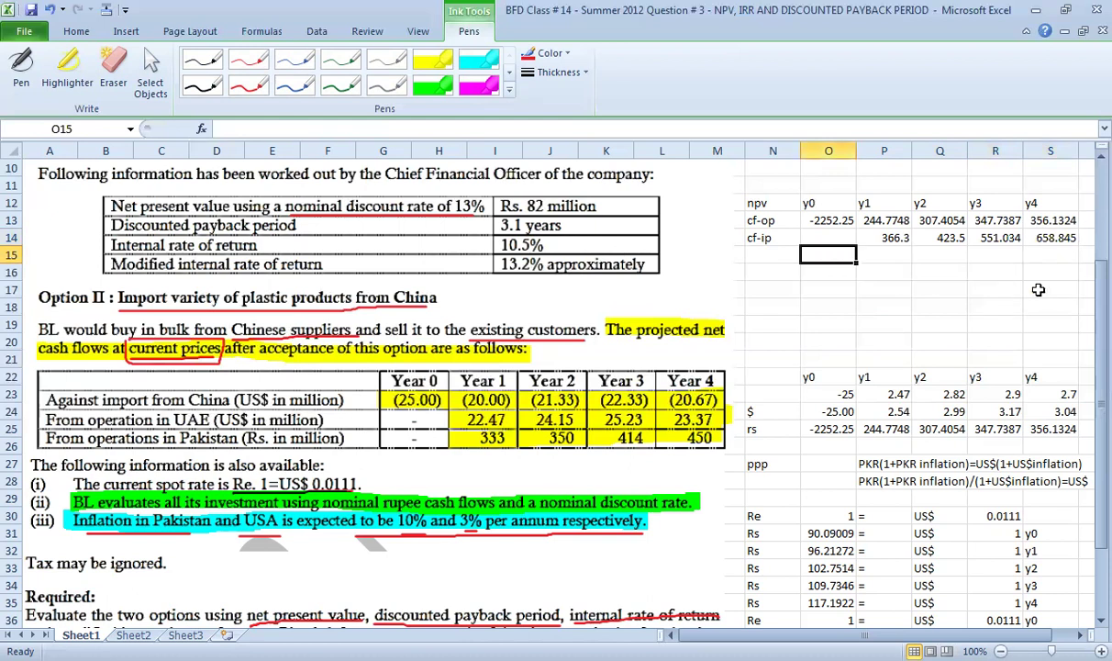
{"action": "key", "text": "alt+="}
{"action": "key", "text": "ctrl+Return"}
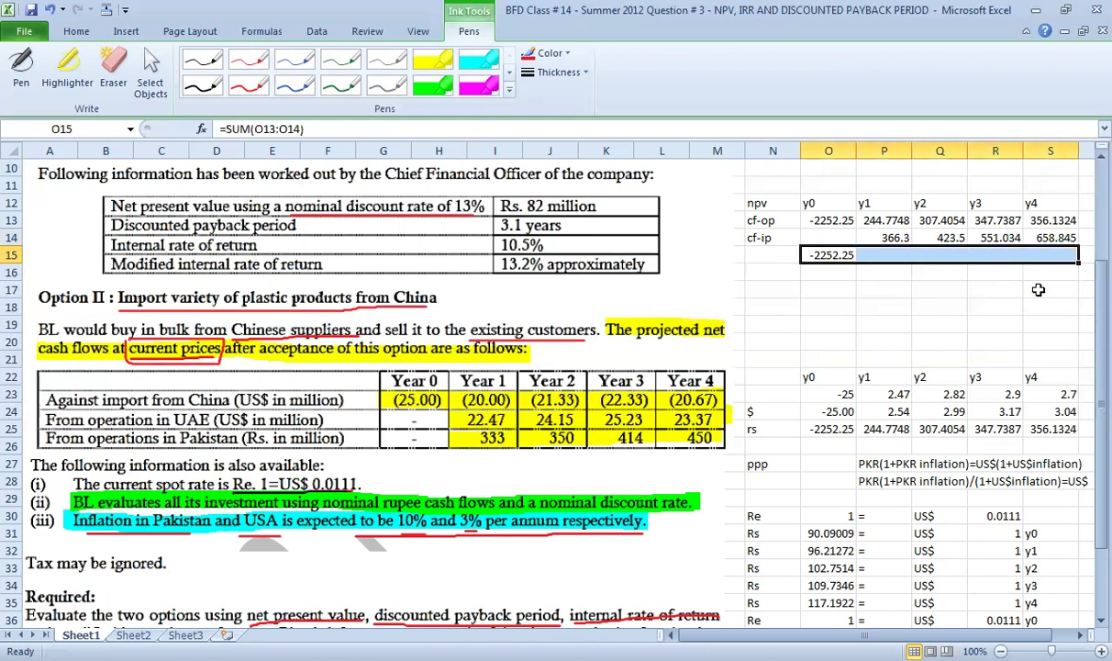
{"action": "key", "text": "ctrl+c"}
{"action": "key", "text": "shift+Right"}
{"action": "key", "text": "shift+Right"}
{"action": "key", "text": "shift+Right"}
{"action": "key", "text": "shift+Right"}
{"action": "key", "text": "ctrl+v"}
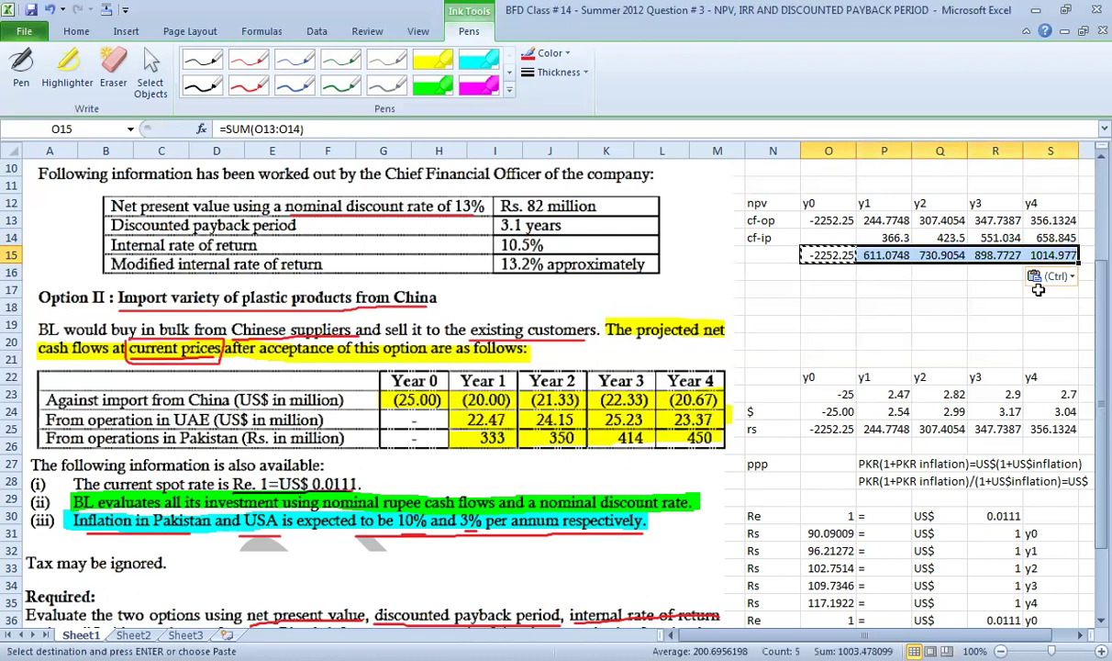
{"action": "key", "text": "Left"}
{"action": "type", "text": "total"}
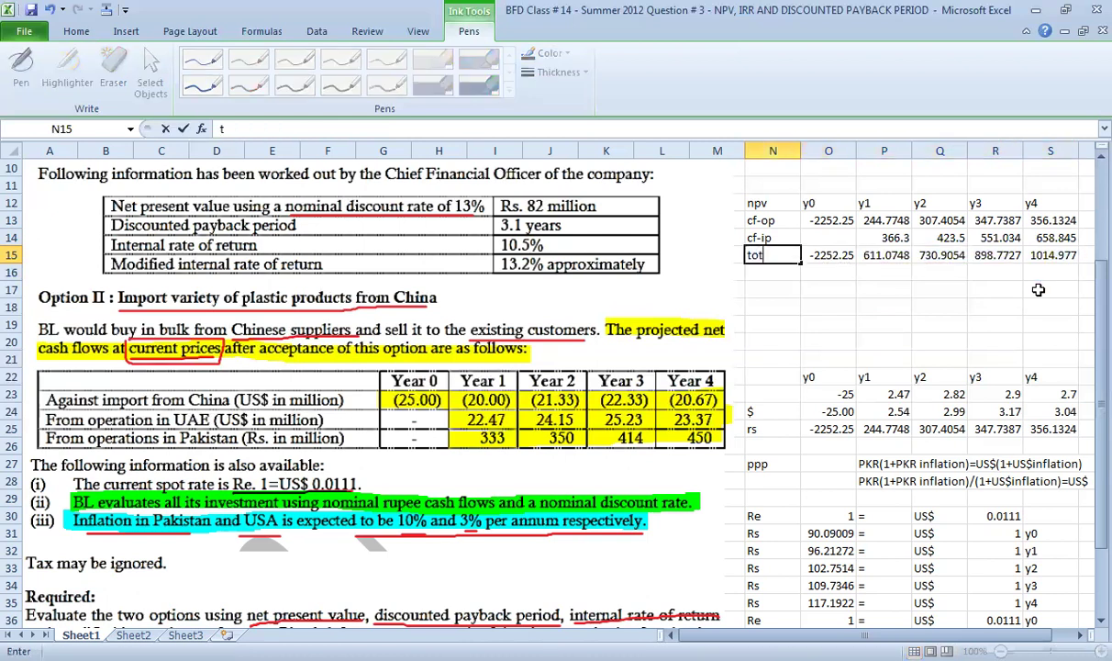
{"action": "key", "text": "Tab"}
- Format the cash flow figures in O13:S15 in comma style with no decimal places
{"action": "key", "text": "shift+Right"}
{"action": "key", "text": "shift+Right"}
{"action": "key", "text": "shift+Right"}
{"action": "key", "text": "shift+Right"}
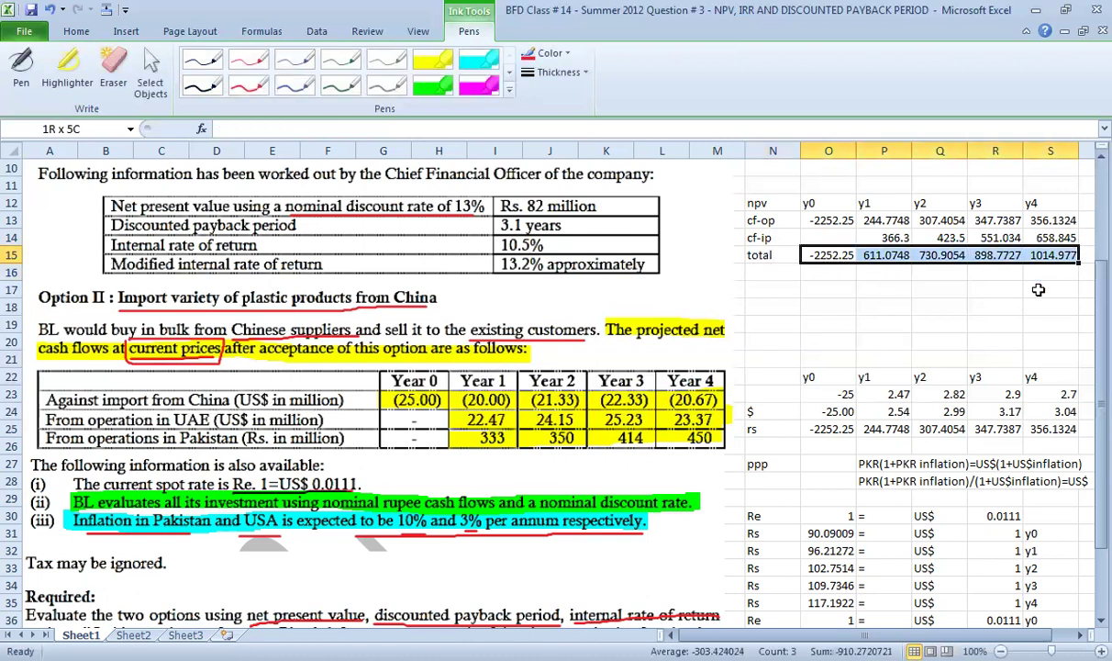
{"action": "key", "text": "shift+Up"}
{"action": "key", "text": "shift+Up"}
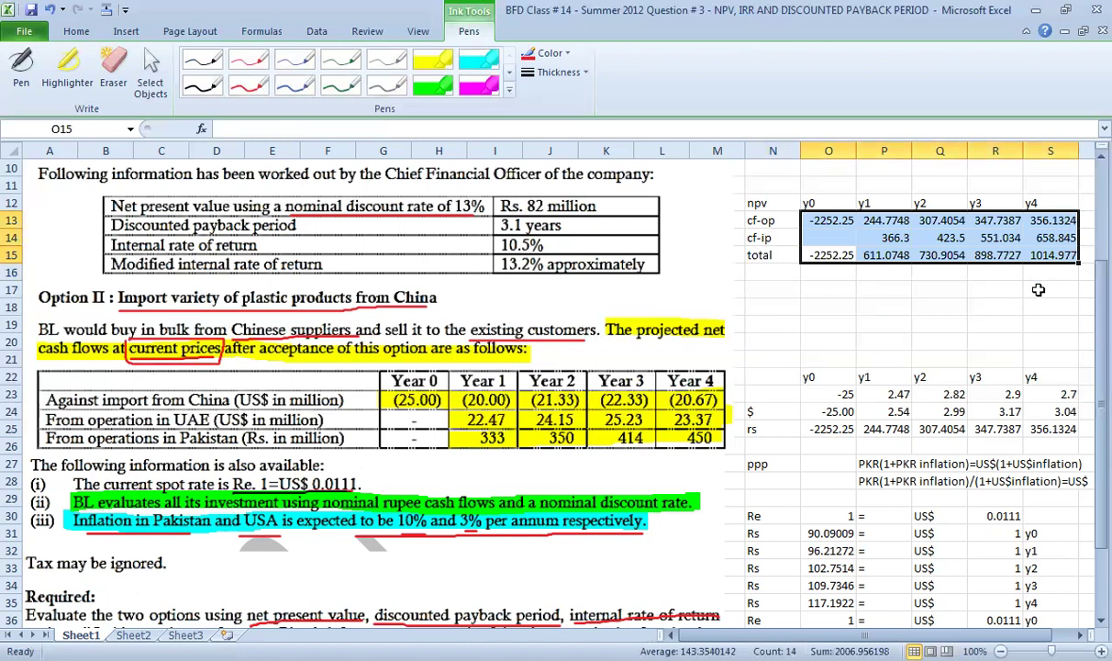
{"action": "left_click", "coordinate": [78, 32]}
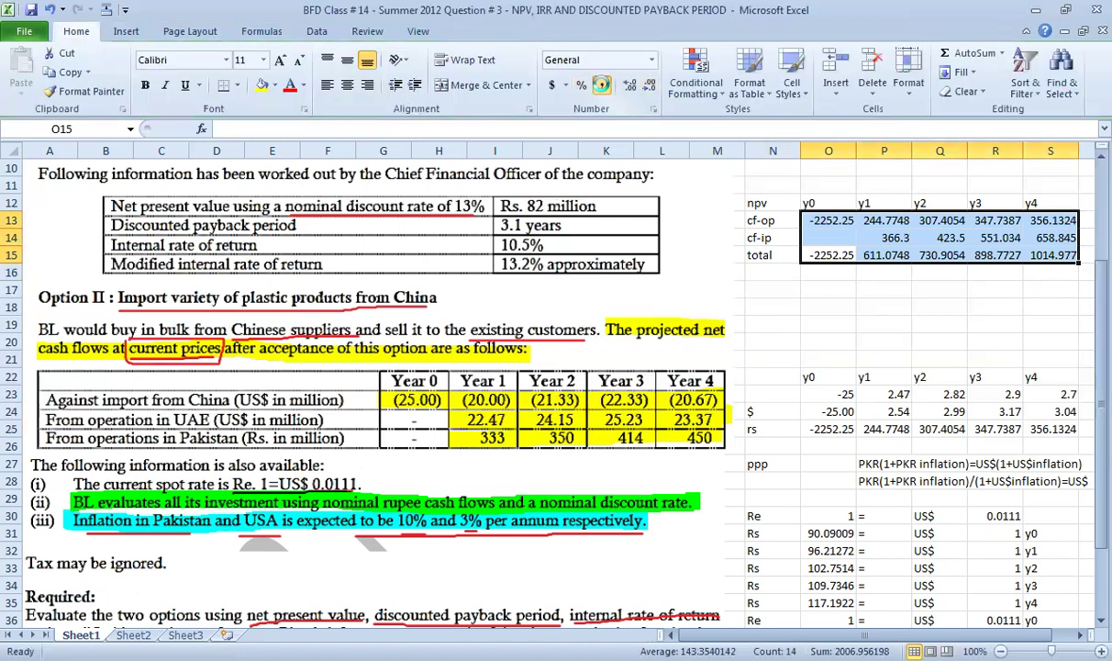
{"action": "left_click", "coordinate": [601, 85]}
{"action": "left_click", "coordinate": [649, 85]}
{"action": "left_click", "coordinate": [649, 85]}
{"action": "left_click", "coordinate": [839, 255]}
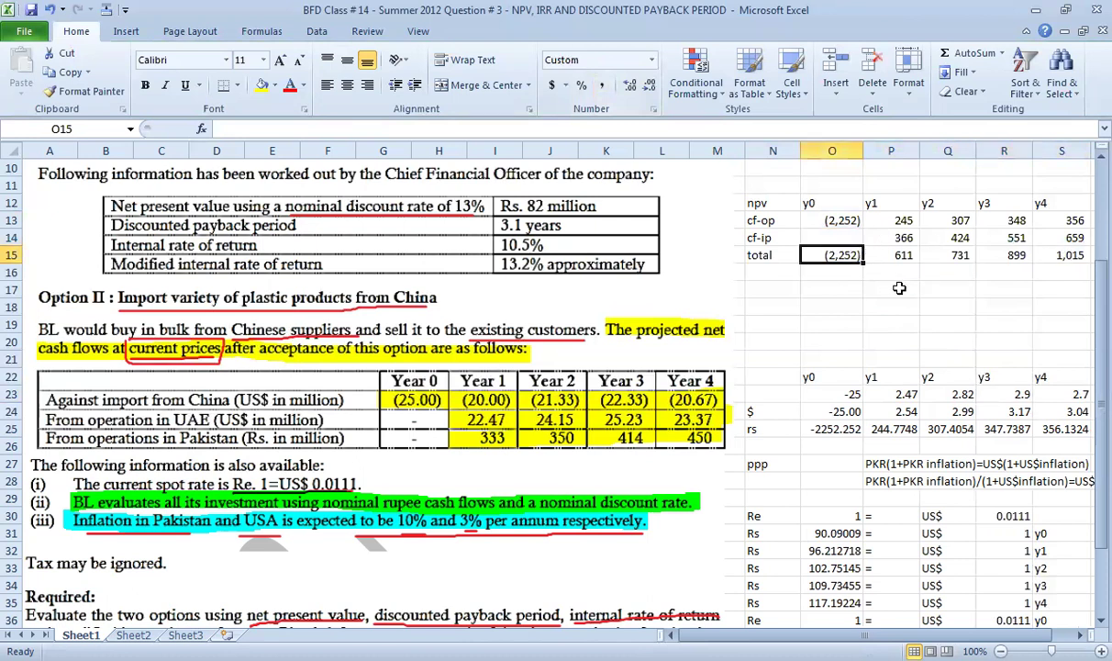
- Increase the cash flow figures in O13:S15 to two decimal places
{"action": "key", "text": "Down"}
{"action": "key", "text": "Down"}
{"action": "key", "text": "Down"}
{"action": "key", "text": "Down"}
{"action": "left_click_drag", "start_coordinate": [832, 267], "coordinate": [1003, 211]}
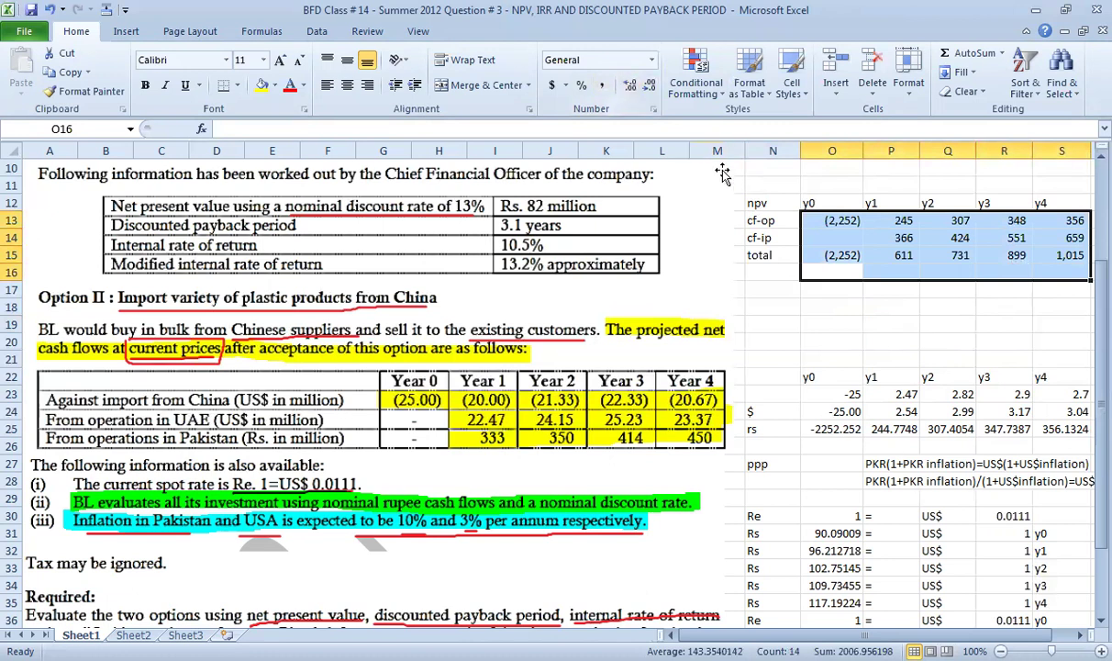
{"action": "left_click", "coordinate": [715, 283]}
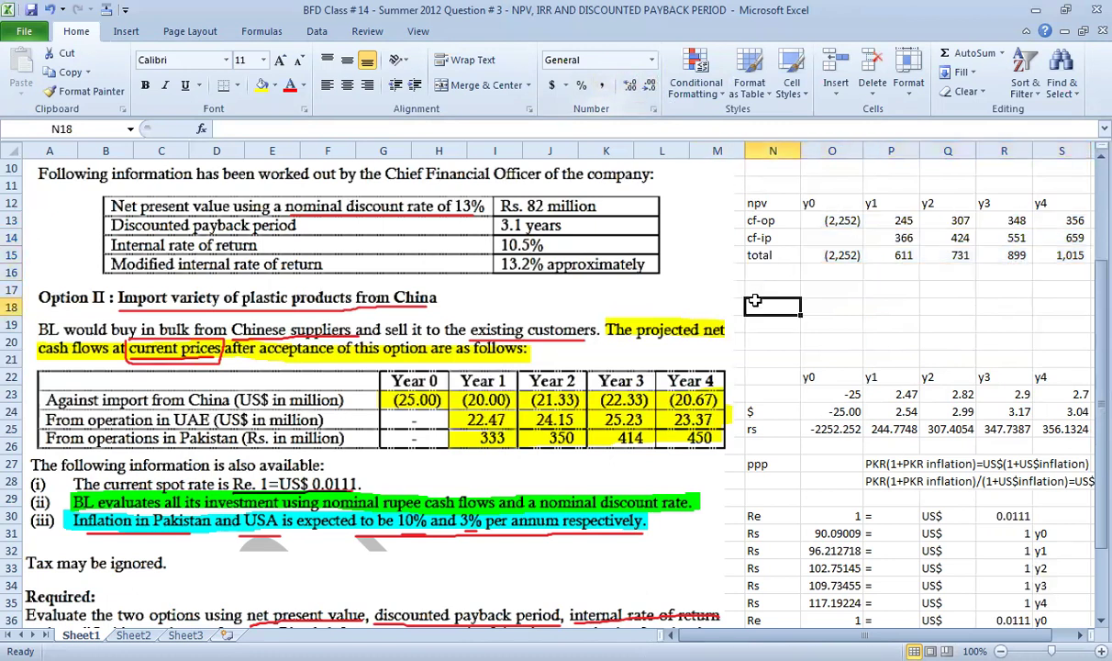
{"action": "left_click_drag", "start_coordinate": [812, 220], "coordinate": [1055, 253]}
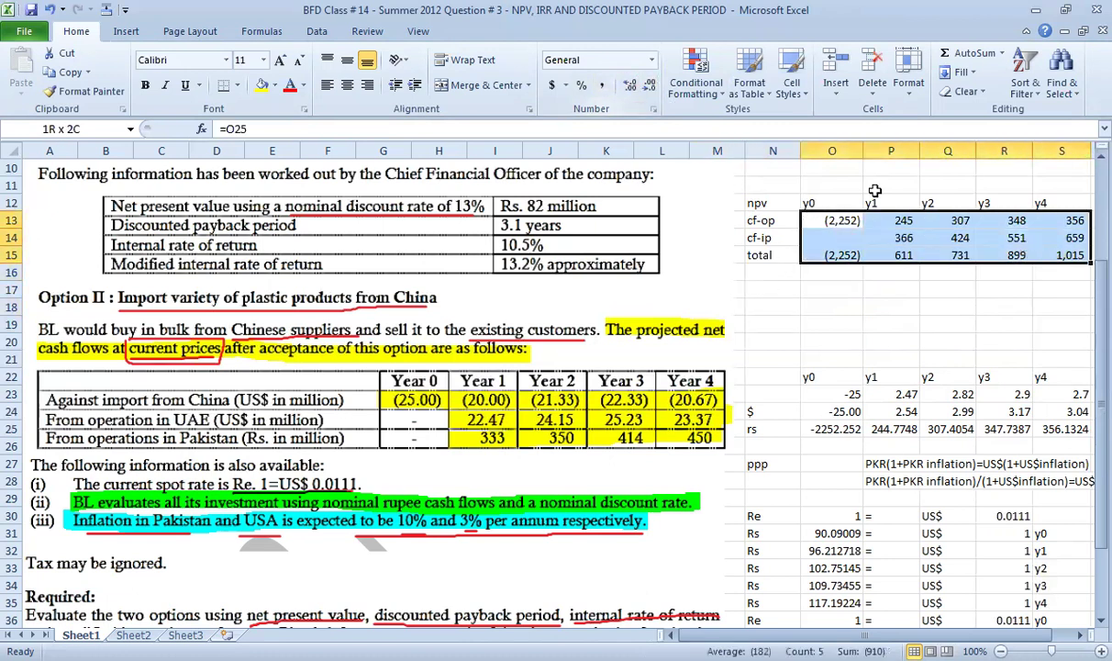
{"action": "left_click", "coordinate": [642, 88]}
{"action": "left_click", "coordinate": [642, 87]}
{"action": "left_click", "coordinate": [791, 273]}
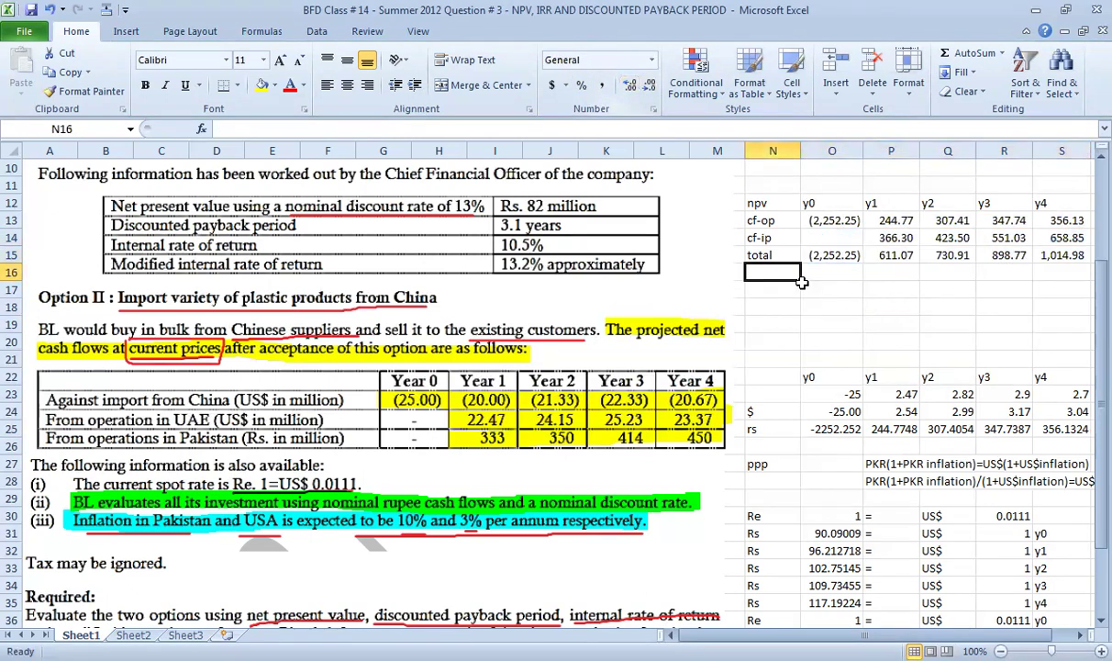
- Label N16 "df", enter the discount factor =1/(1+13%)^0 in O16 and copy it across to S16
{"action": "type", "text": "df"}
{"action": "key", "text": "Tab"}
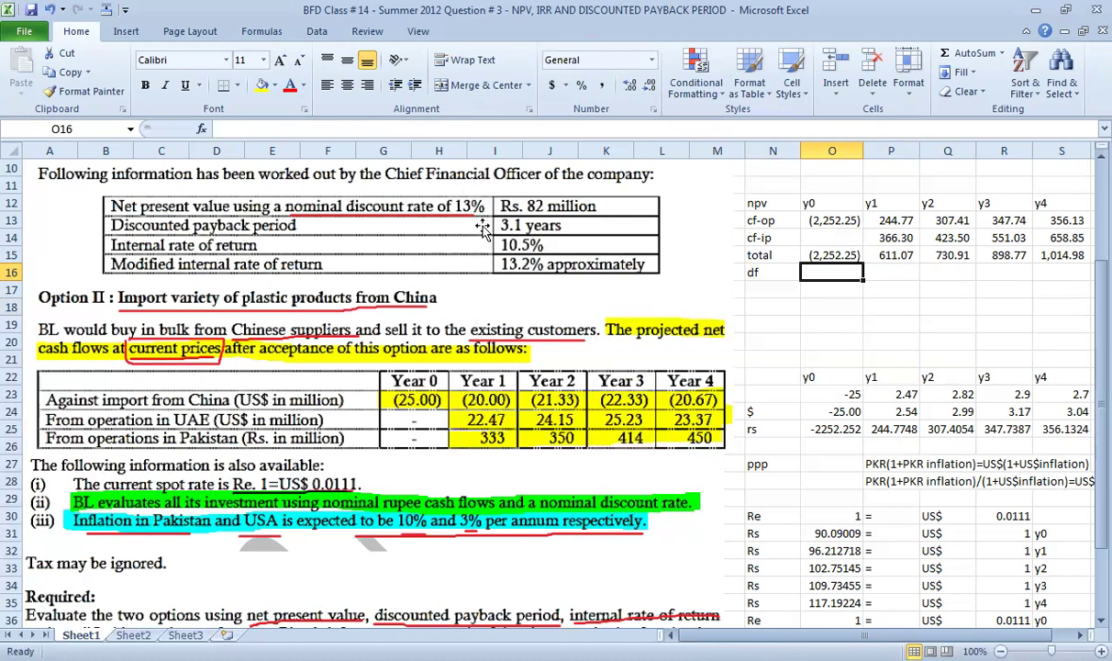
{"action": "type", "text": "="}
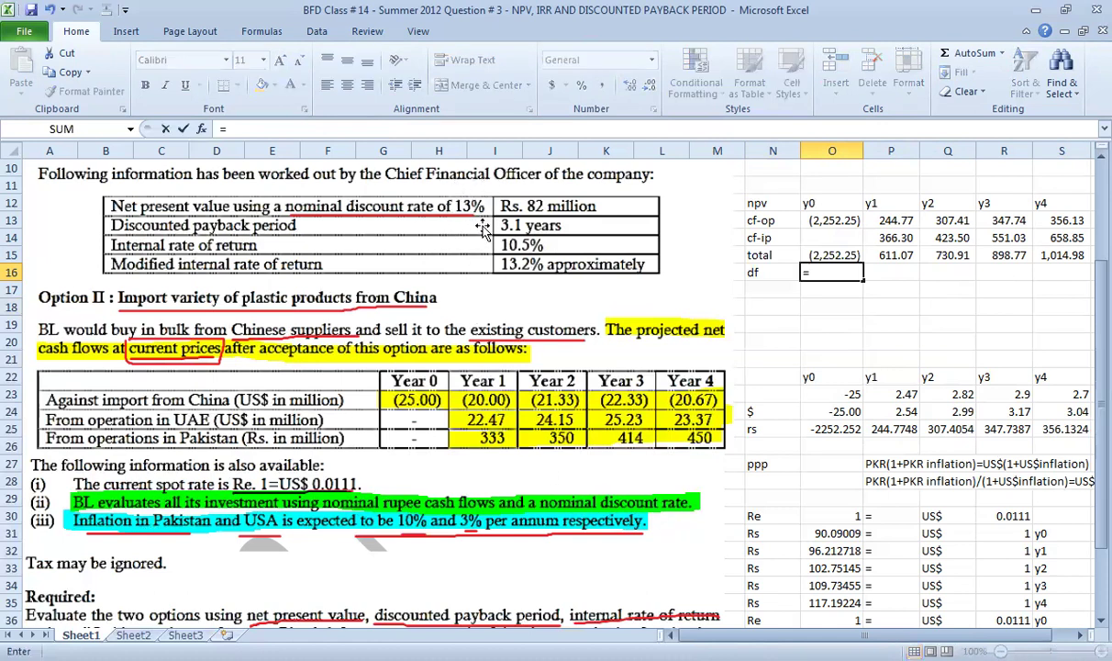
{"action": "type", "text": "1/(1+13%)^0"}
{"action": "key", "text": "Return"}
{"action": "key", "text": "Up"}
{"action": "key", "text": "ctrl+c"}
{"action": "key", "text": "shift+Right"}
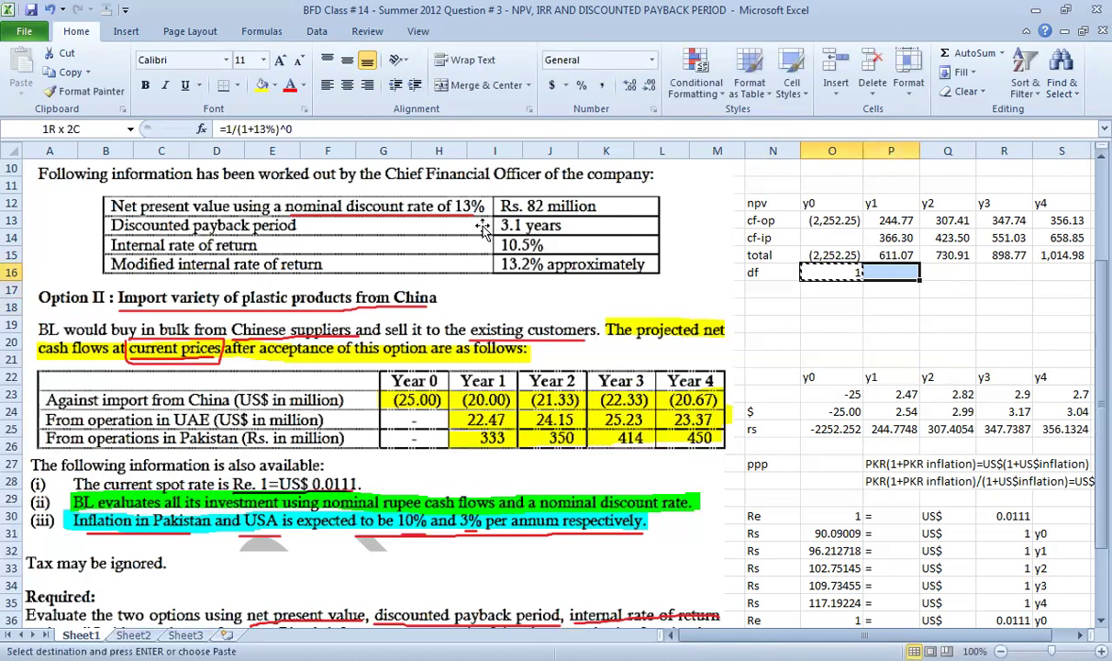
{"action": "key", "text": "shift+Right"}
{"action": "key", "text": "shift+Right"}
{"action": "key", "text": "shift+Right"}
{"action": "key", "text": "Return"}
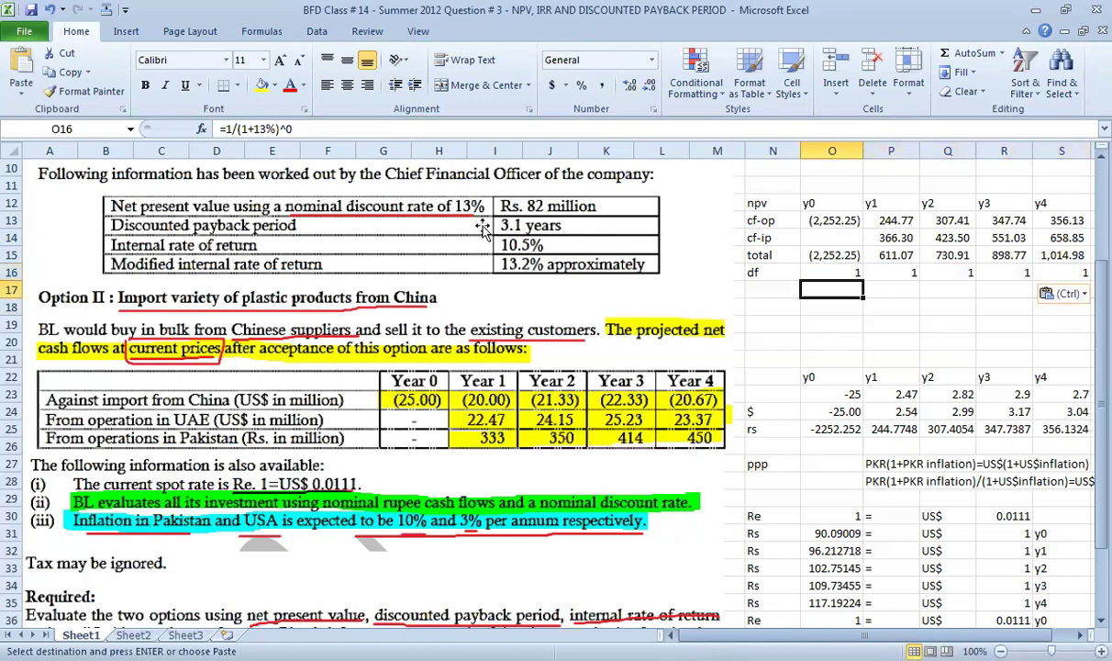
- Change the exponent of the y1 discount factor in P16 to 1, giving =1/(1+13%)^1
{"action": "key", "text": "F2"}
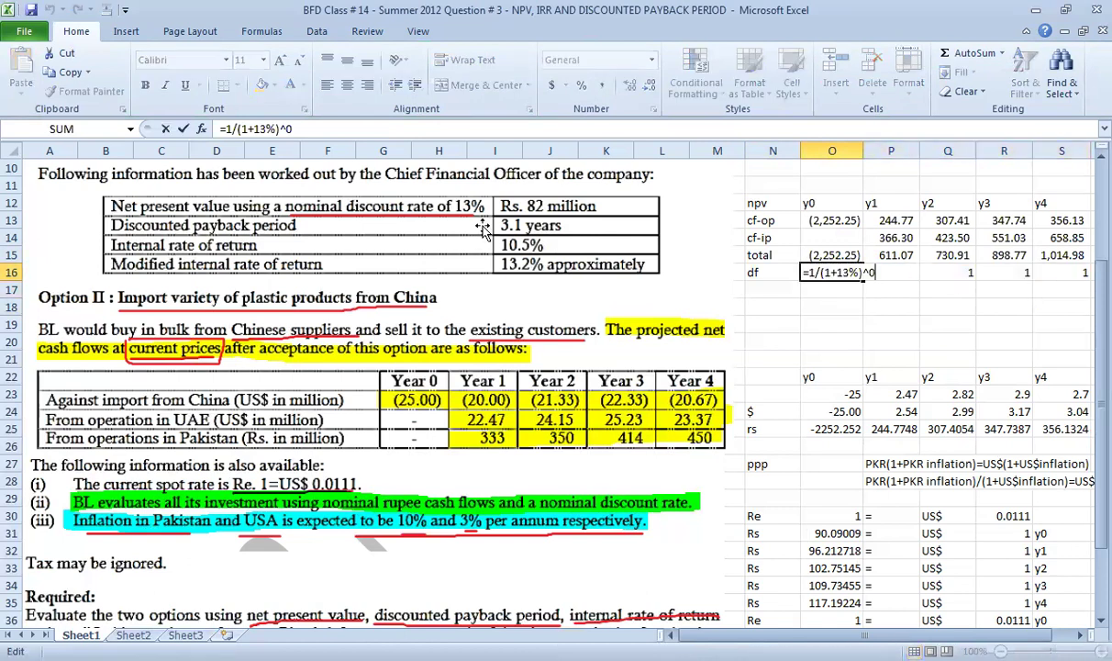
{"action": "key", "text": "Tab"}
{"action": "key", "text": "F2"}
{"action": "key", "text": "BackSpace"}
{"action": "type", "text": "1/(1+13%)^1"}
{"action": "key", "text": "Tab"}
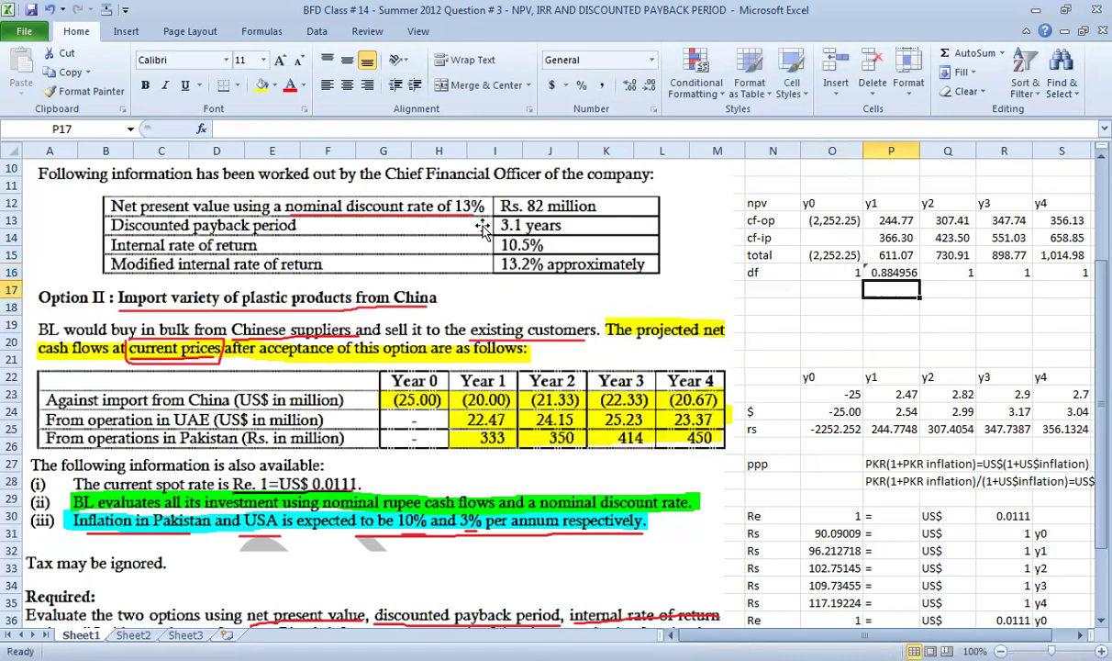
- Change the discount factor exponents to 2 in Q16, 3 in R16 and 4 in S16
{"action": "key", "text": "F2"}
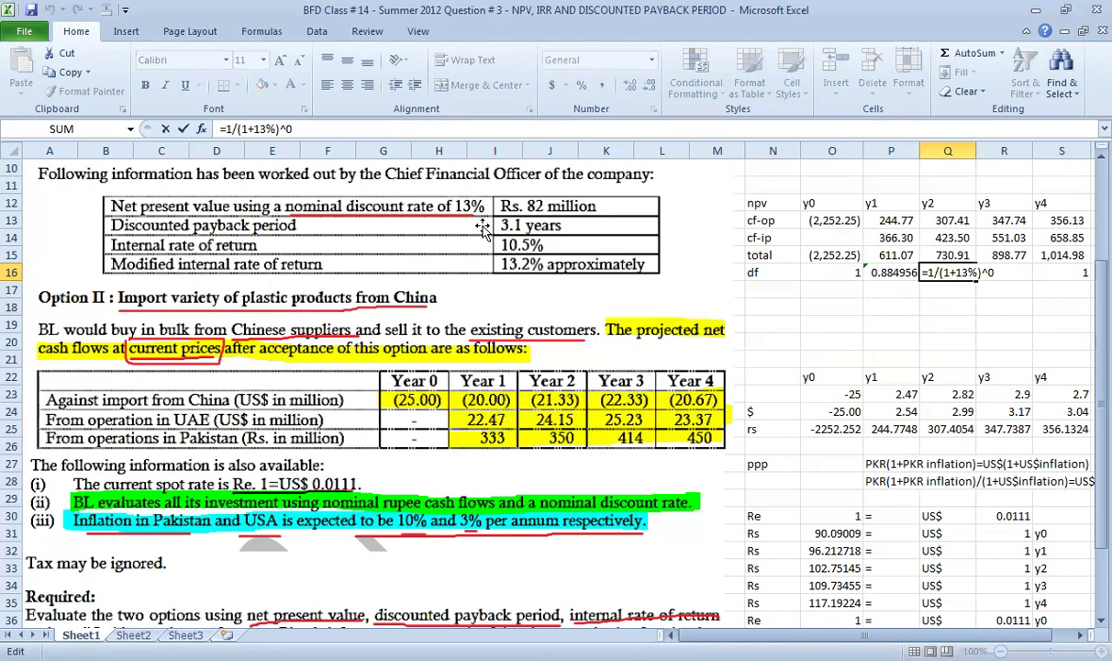
{"action": "key", "text": "BackSpace"}
{"action": "type", "text": "2"}
{"action": "key", "text": "Tab"}
{"action": "key", "text": "F2"}
{"action": "key", "text": "BackSpace"}
{"action": "type", "text": "3"}
{"action": "key", "text": "Return"}
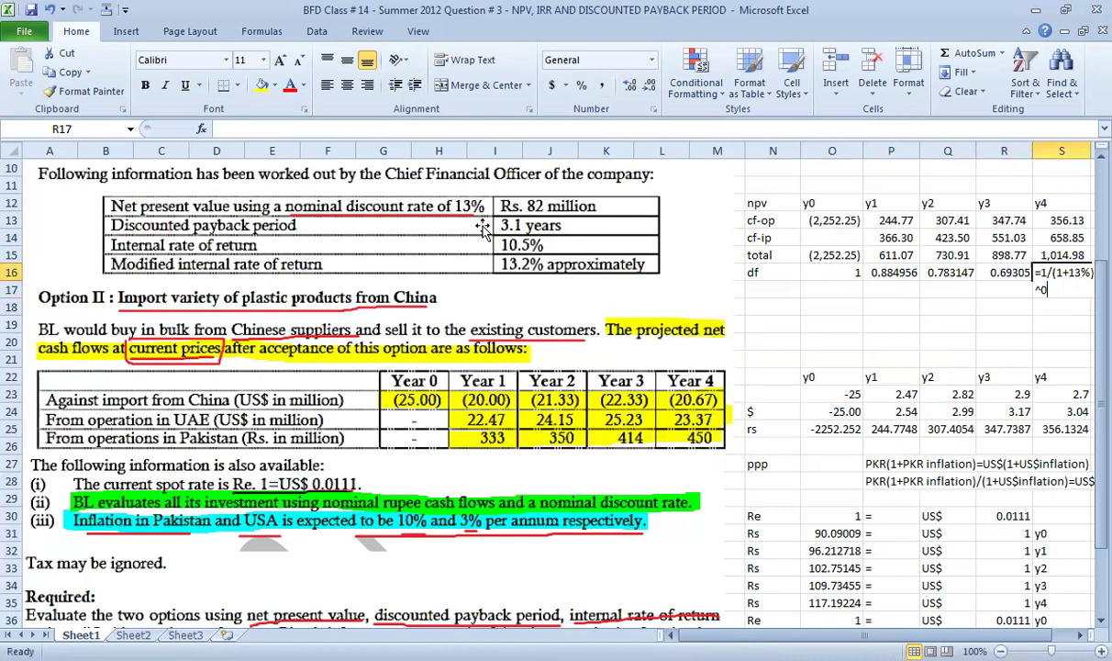
{"action": "key", "text": "BackSpace"}
{"action": "type", "text": "4"}
{"action": "key", "text": "Return"}
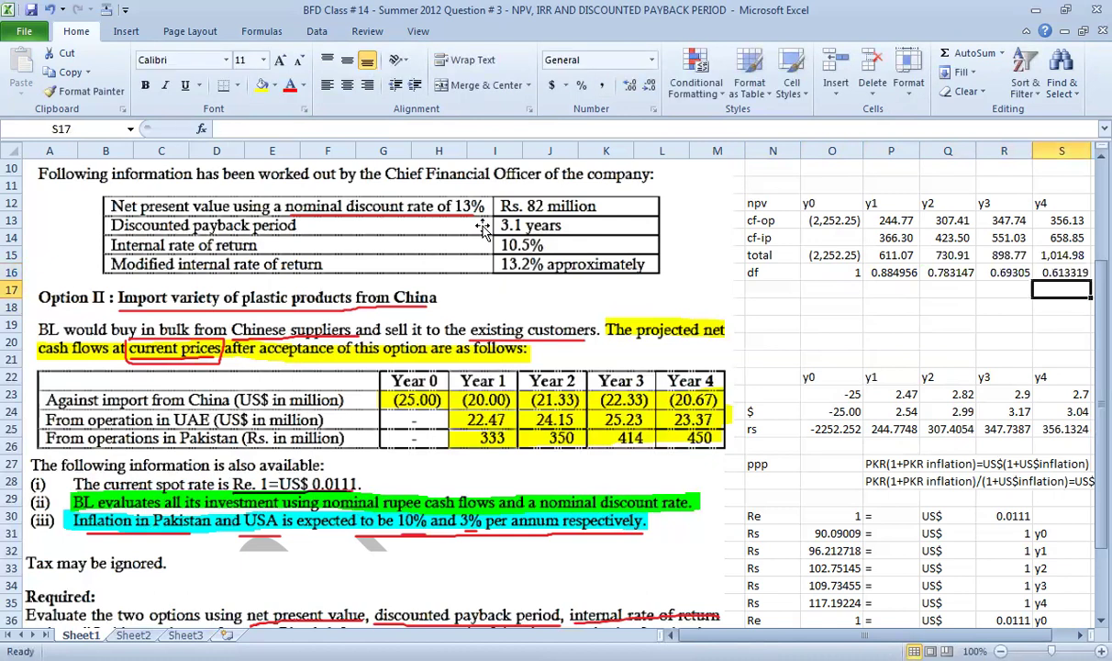
- Label N17 "pv" and calculate the y0 present value in O17 as =O15*O16
{"action": "left_click", "coordinate": [754, 289]}
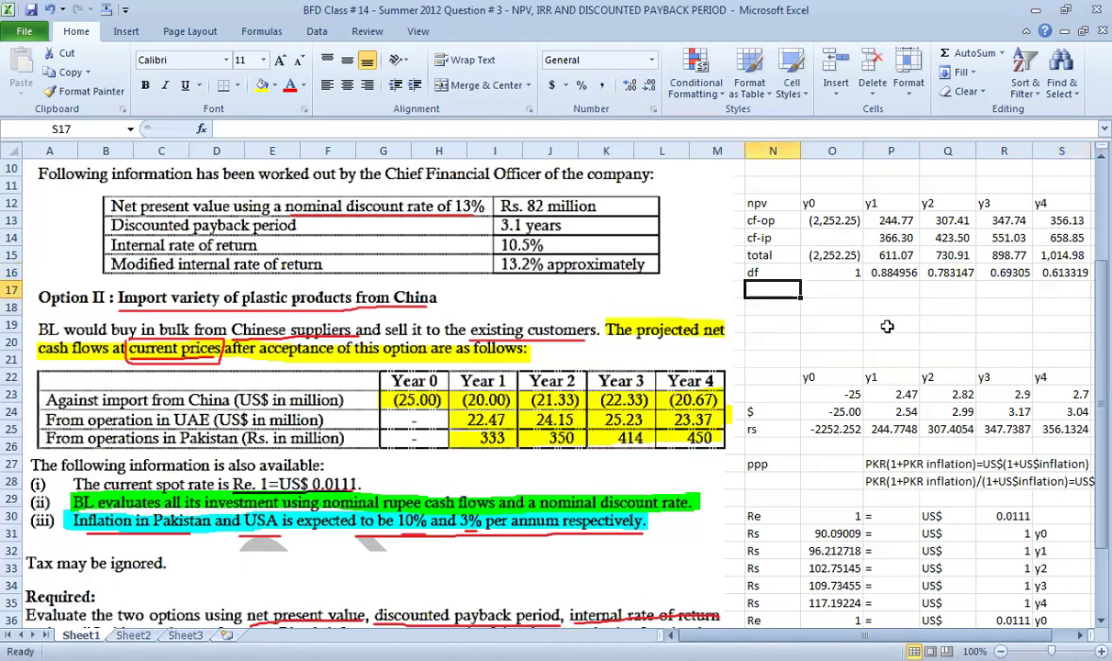
{"action": "type", "text": "pv"}
{"action": "key", "text": "Tab"}
{"action": "type", "text": "="}
{"action": "key", "text": "Up"}
{"action": "key", "text": "Up"}
{"action": "type", "text": "*"}
{"action": "key", "text": "Up"}
{"action": "key", "text": "Return"}
- Copy the present value formula from O17 across to S17 for y1 to y4
{"action": "key", "text": "Up"}
{"action": "key", "text": "ctrl+c"}
{"action": "key", "text": "shift+Right"}
{"action": "key", "text": "shift+Right"}
{"action": "key", "text": "shift+Right"}
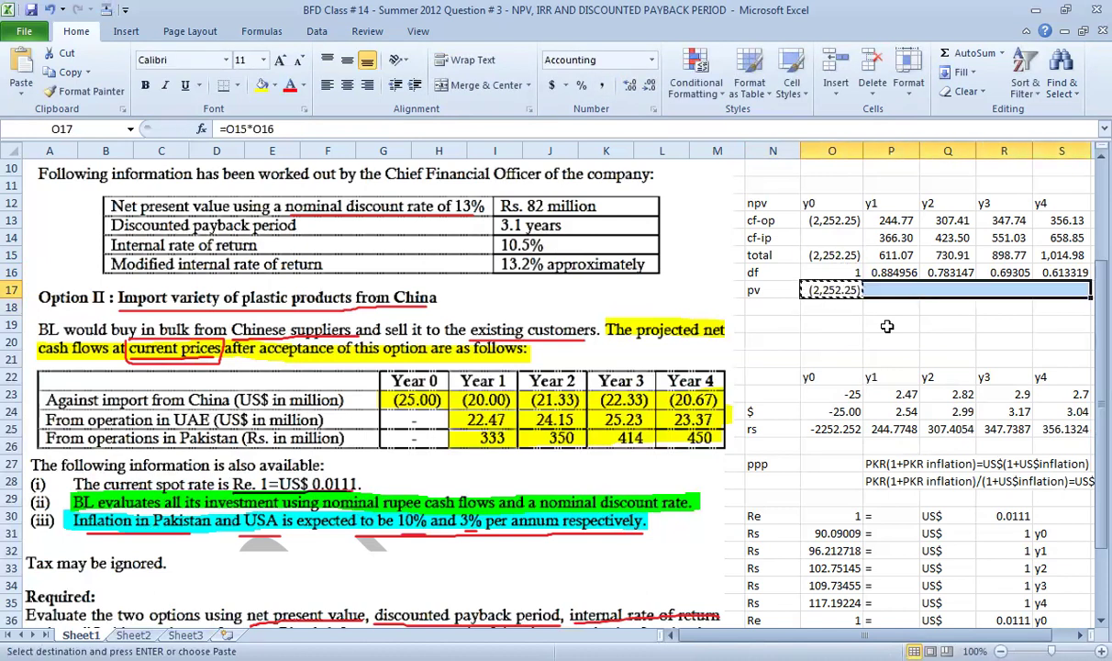
{"action": "key", "text": "shift+Right"}
{"action": "key", "text": "Return"}
{"action": "key", "text": "Left"}
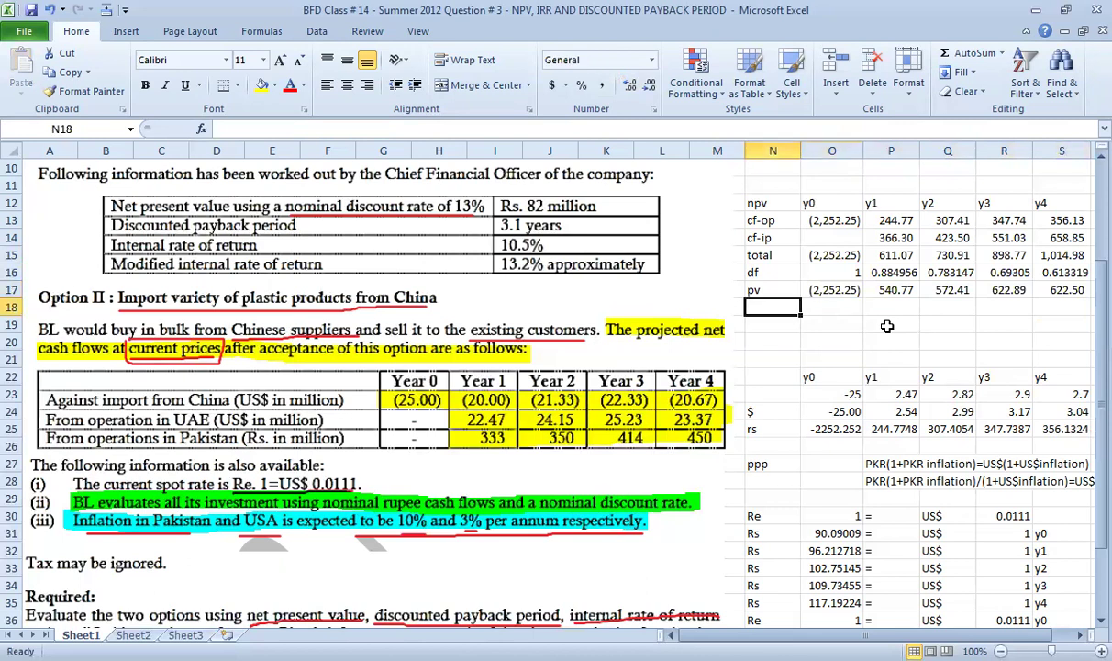
{"action": "type", "text": "npv"}
{"action": "key", "text": "Return"}
{"action": "key", "text": "Right"}
{"action": "key", "text": "Up"}
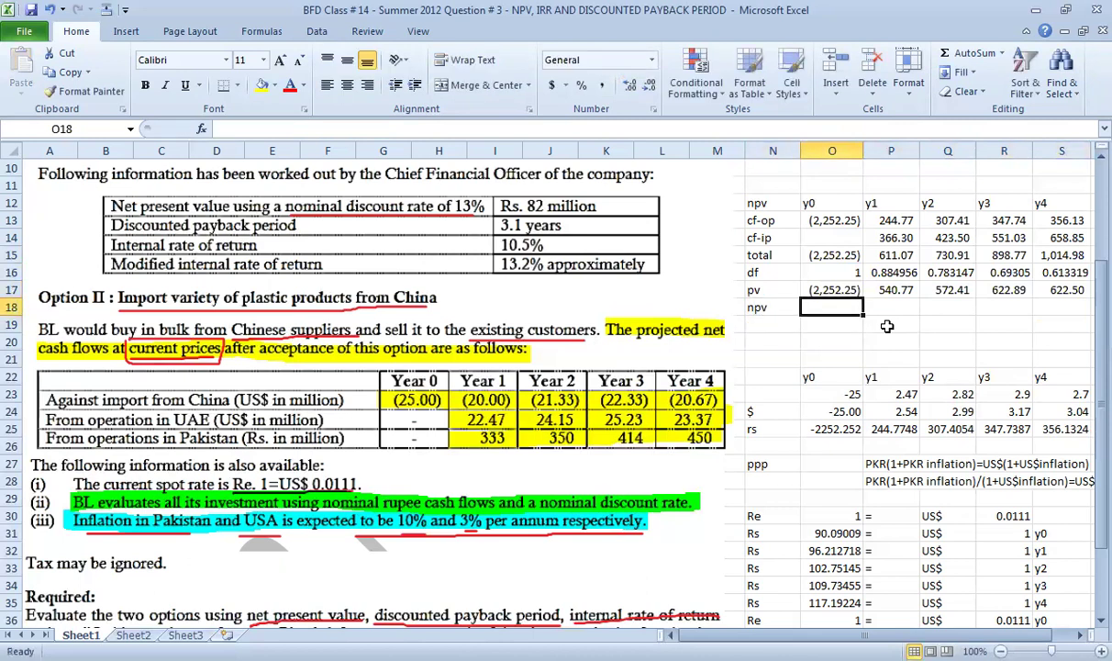
{"action": "key", "text": "Left"}
{"action": "key", "text": "Delete"}
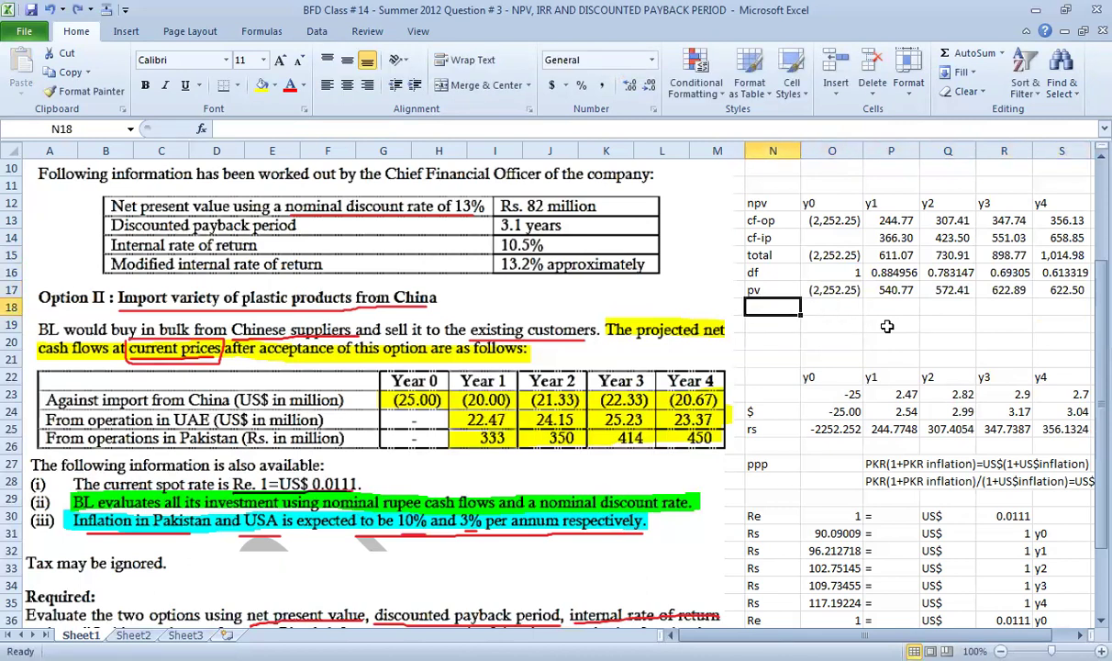
- Label N18 "npv" and total the present values in O18 with =SUM(O17:S17)
{"action": "type", "text": "npv"}
{"action": "key", "text": "Right"}
{"action": "key", "text": "Up"}
{"action": "key", "text": "Down"}
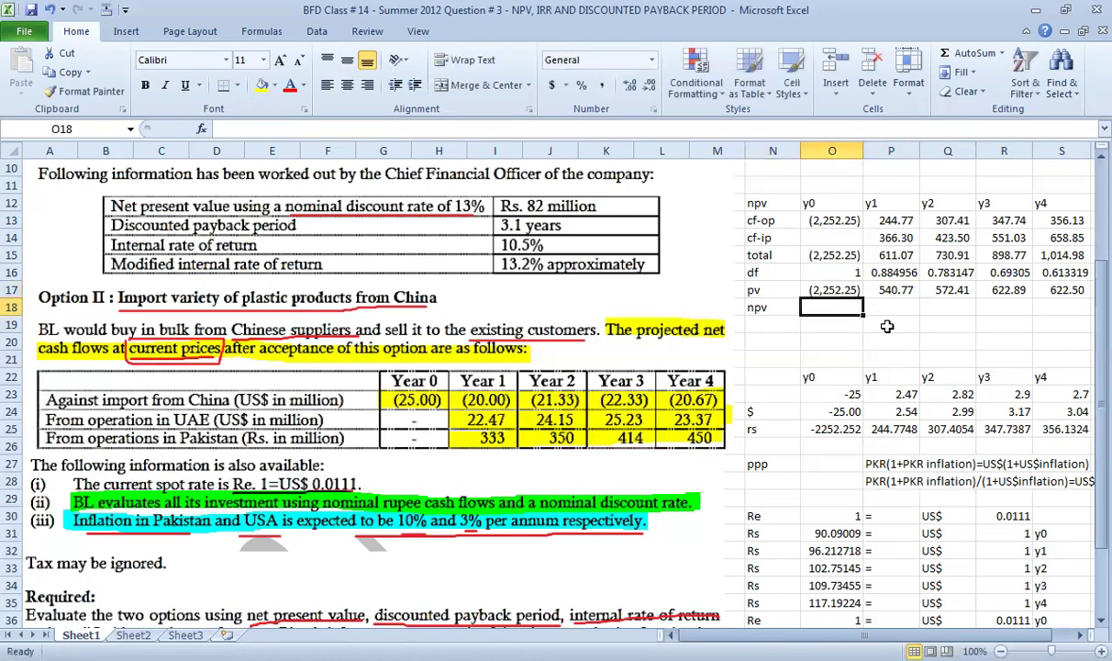
{"action": "type", "text": "=SUM("}
{"action": "key", "text": "Up"}
{"action": "key", "text": "shift+Right"}
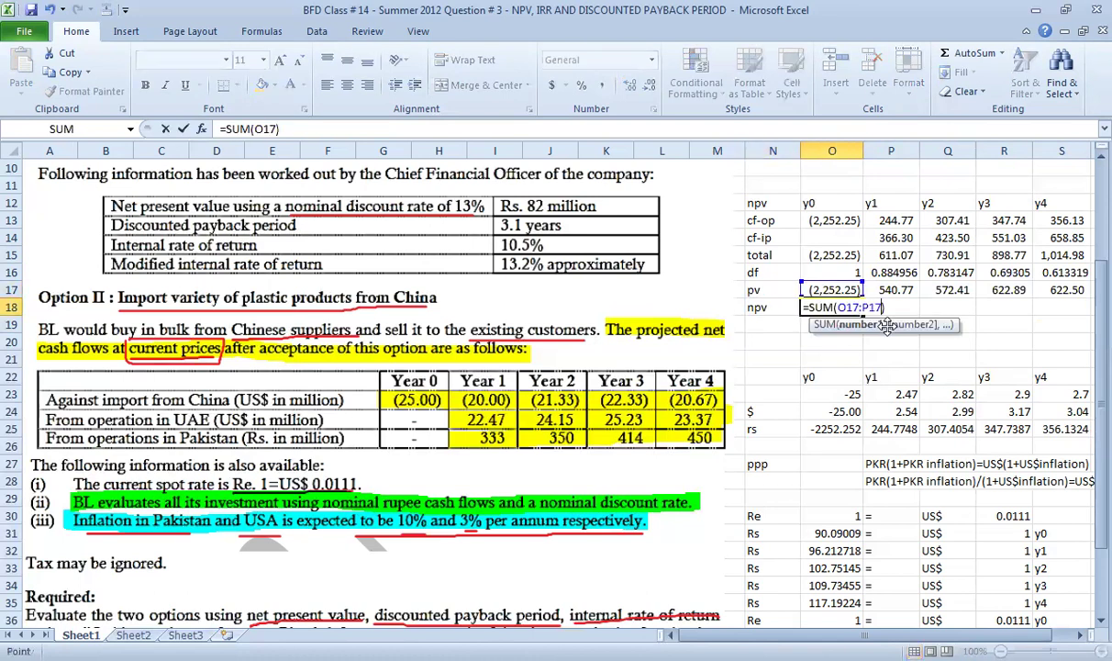
{"action": "key", "text": "shift+Right"}
{"action": "key", "text": "shift+Right"}
{"action": "key", "text": "shift+Right"}
{"action": "key", "text": "ctrl+Return"}
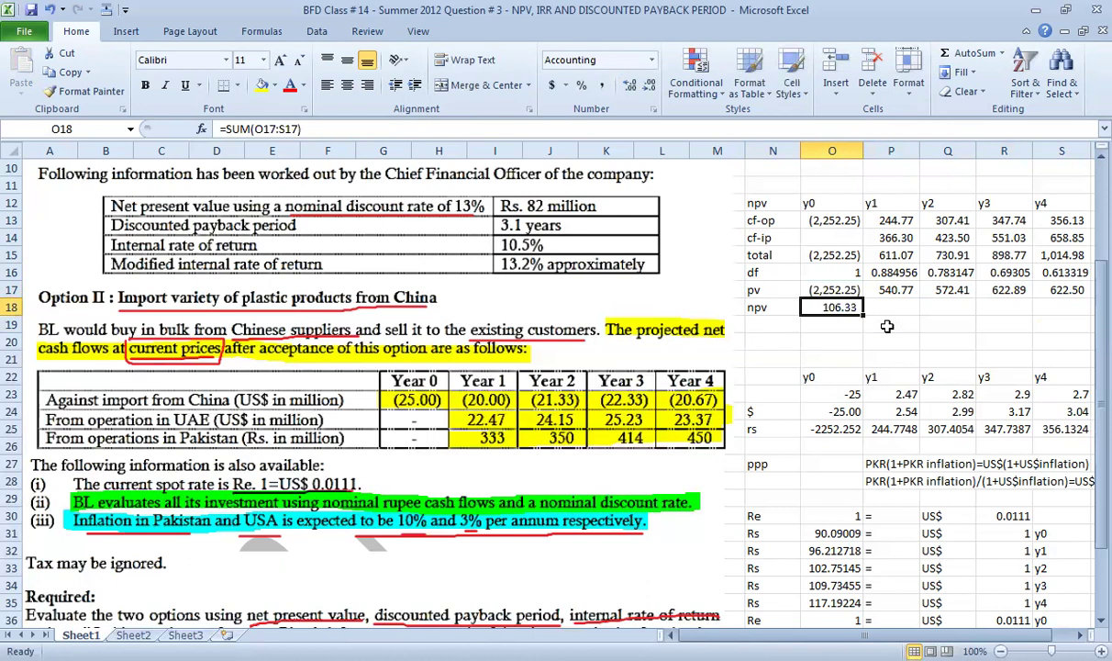
- Make the npv label and its total in N18:O18 bold and save the workbook
{"action": "key", "text": "F2"}
{"action": "key", "text": "Escape"}
{"action": "key", "text": "ctrl+b"}
{"action": "left_click", "coordinate": [904, 355]}
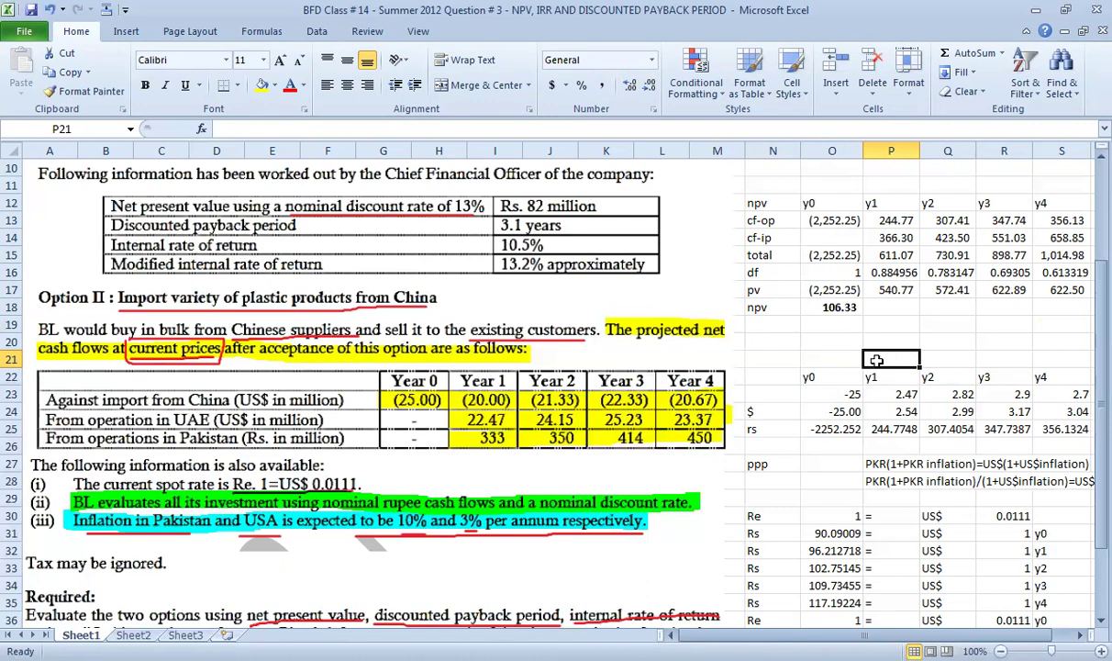
{"action": "left_click", "coordinate": [812, 307]}
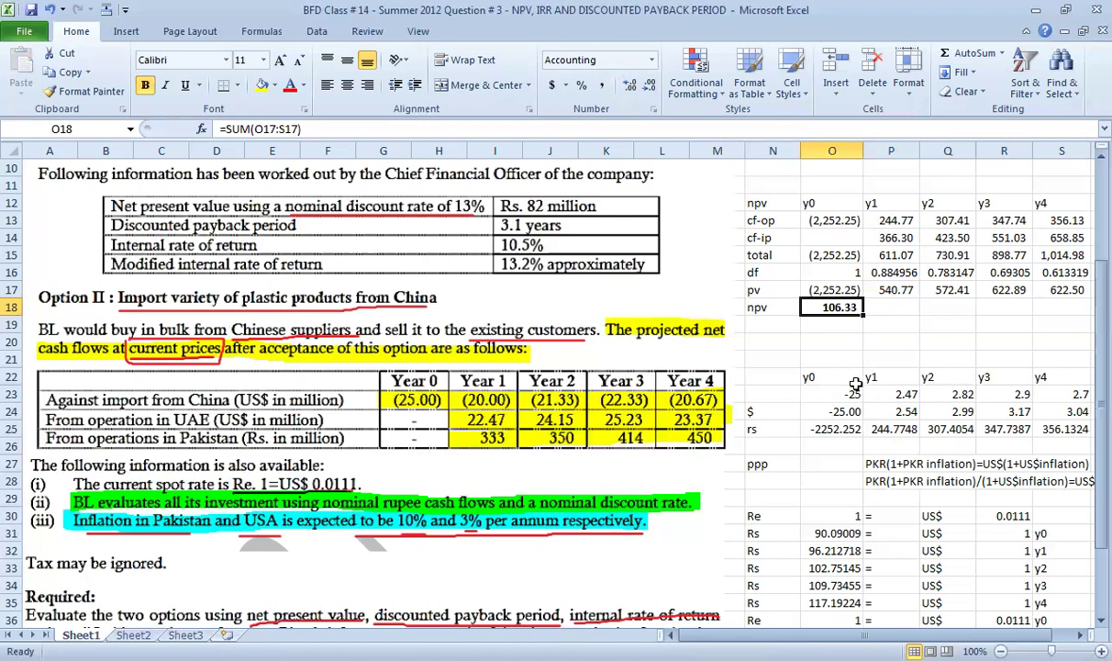
{"action": "left_click_drag", "start_coordinate": [757, 309], "coordinate": [821, 309]}
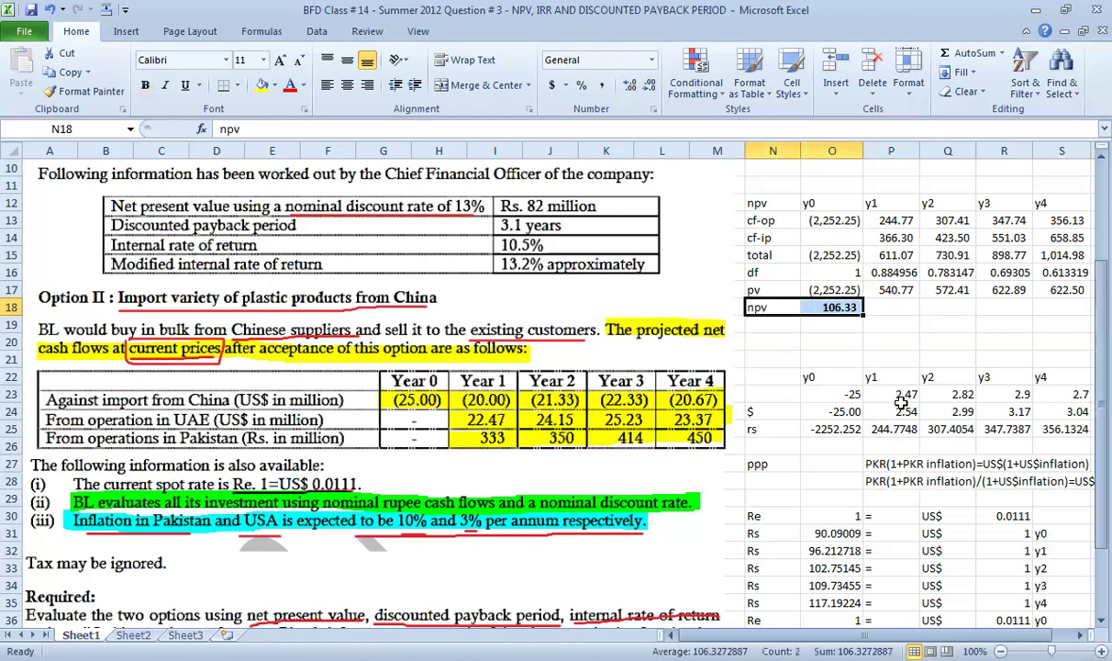
{"action": "left_click", "coordinate": [845, 350]}
{"action": "key", "text": "Up"}
{"action": "key", "text": "ctrl+s"}
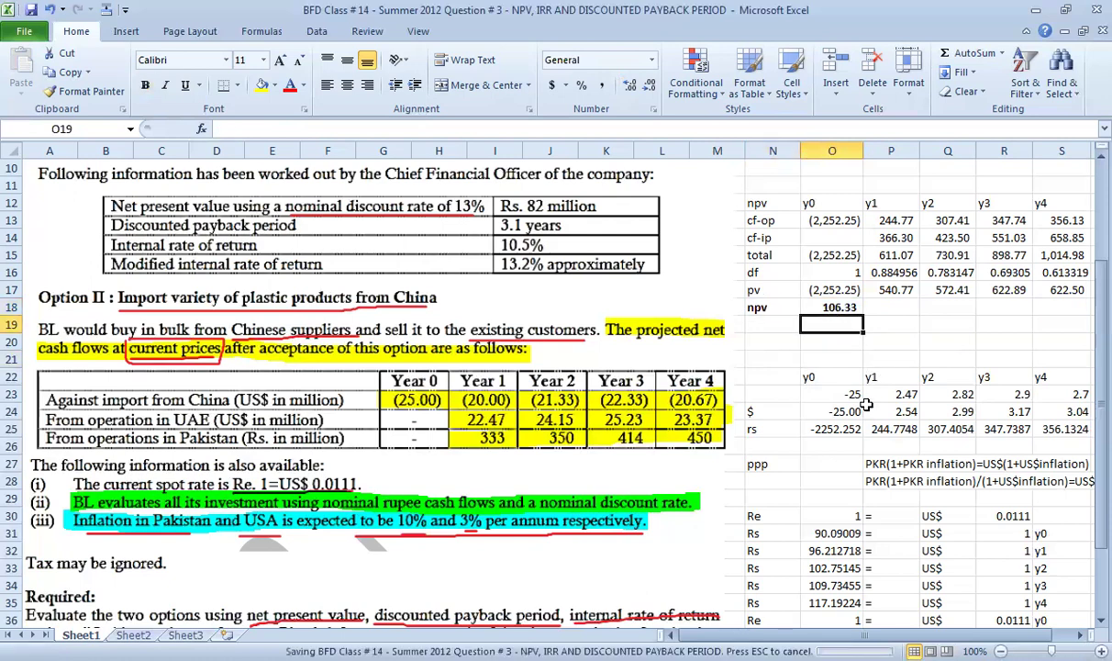
- List the labels Year0, Year1, Year2, Year3 and Year4 down cells U12 to U16, beside the NPV table
{"action": "scroll", "coordinate": [550, 440], "scroll_direction": "down", "scroll_amount": 3}
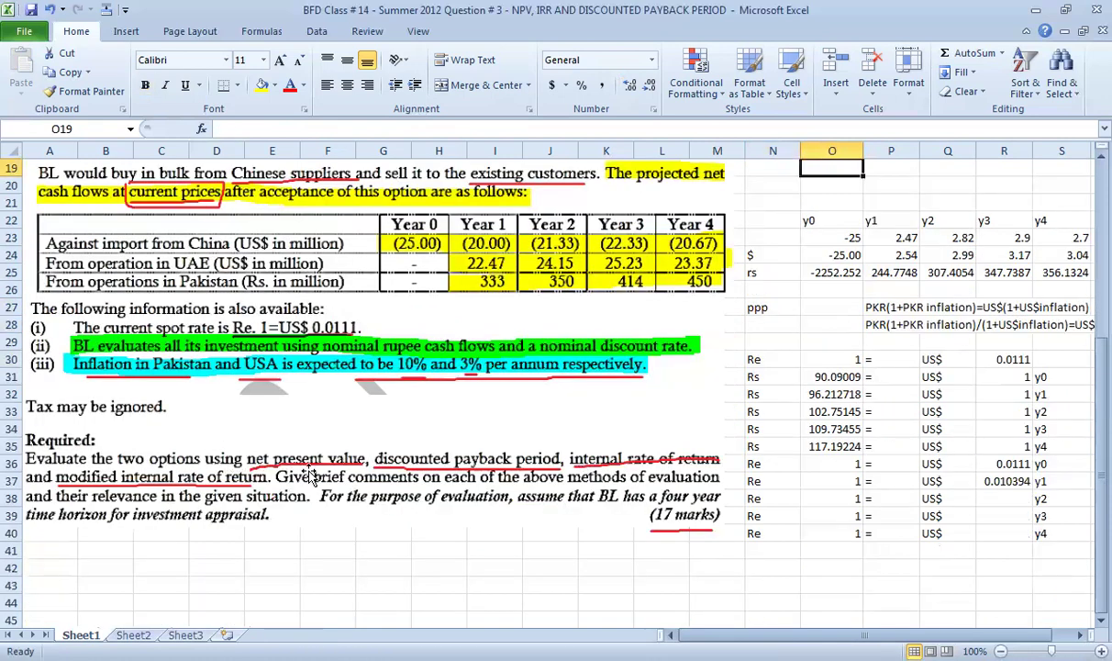
{"action": "scroll", "coordinate": [633, 440], "scroll_direction": "up", "scroll_amount": 4}
{"action": "scroll", "coordinate": [828, 461], "scroll_direction": "down", "scroll_amount": 2}
{"action": "scroll", "coordinate": [798, 413], "scroll_direction": "up", "scroll_amount": 1}
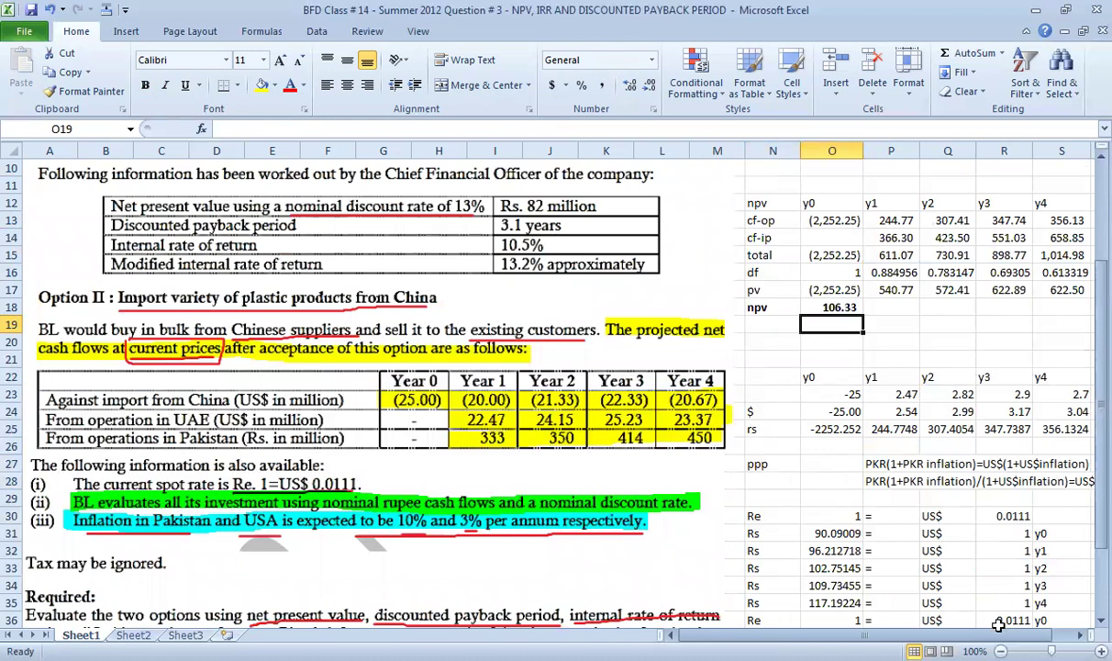
{"action": "left_click_drag", "start_coordinate": [927, 635], "coordinate": [1013, 635]}
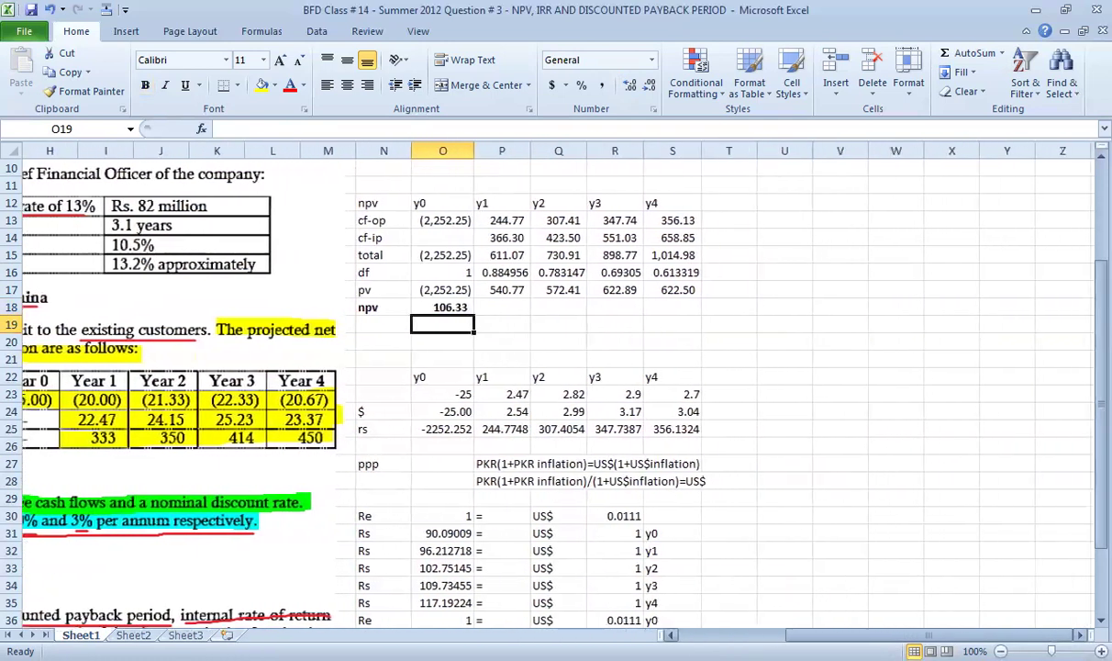
{"action": "left_click", "coordinate": [783, 218]}
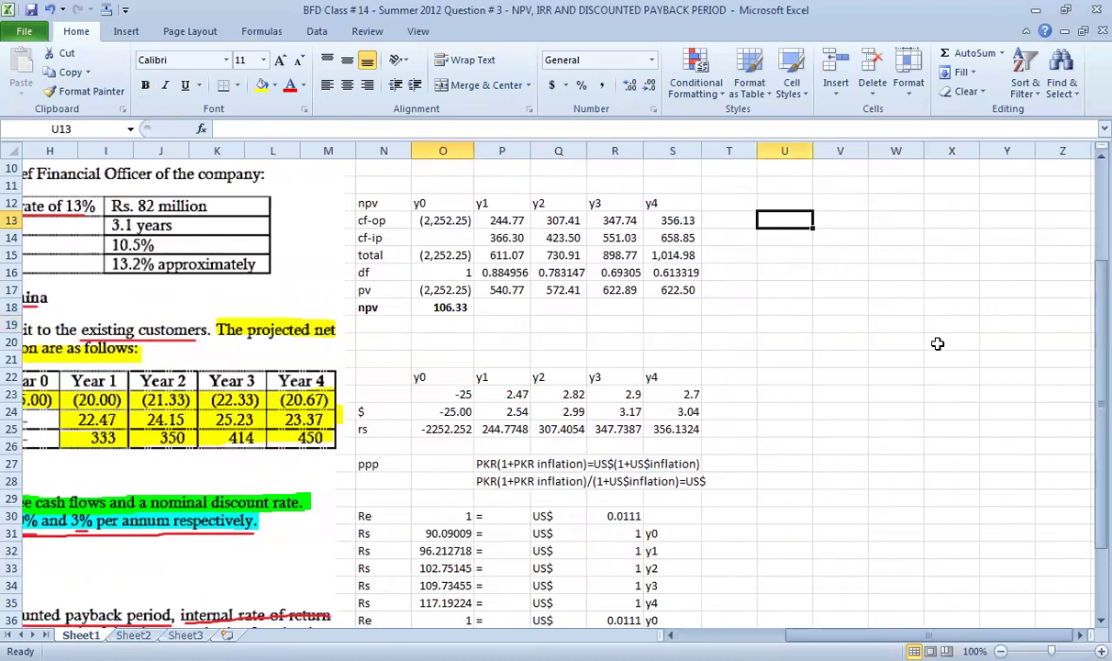
{"action": "key", "text": "Up"}
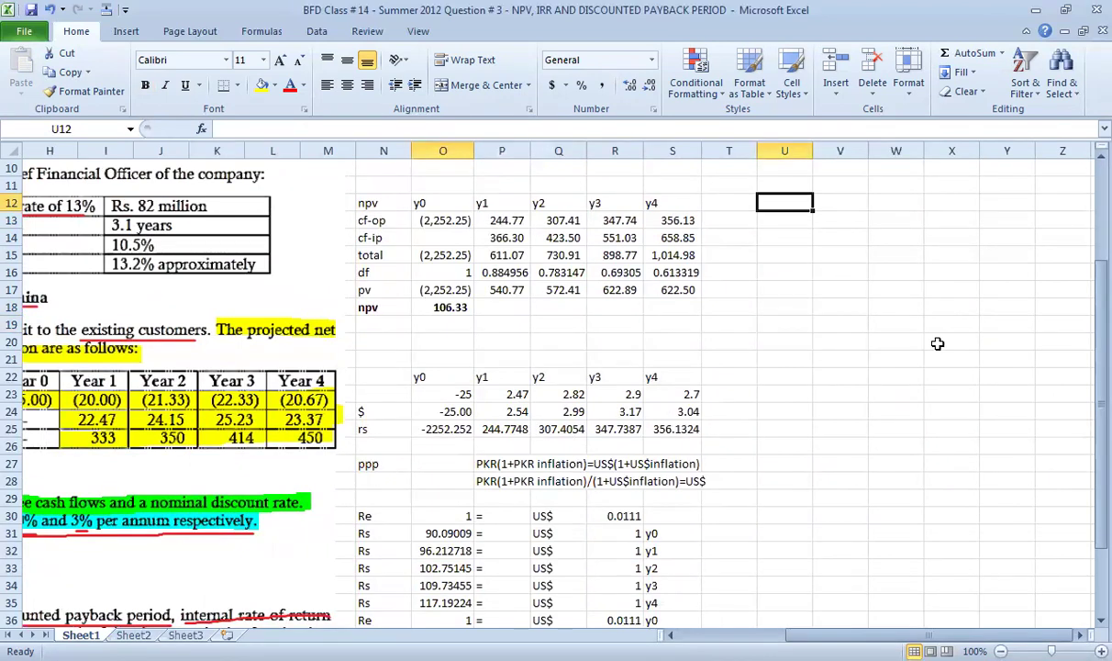
{"action": "type", "text": "Y"}
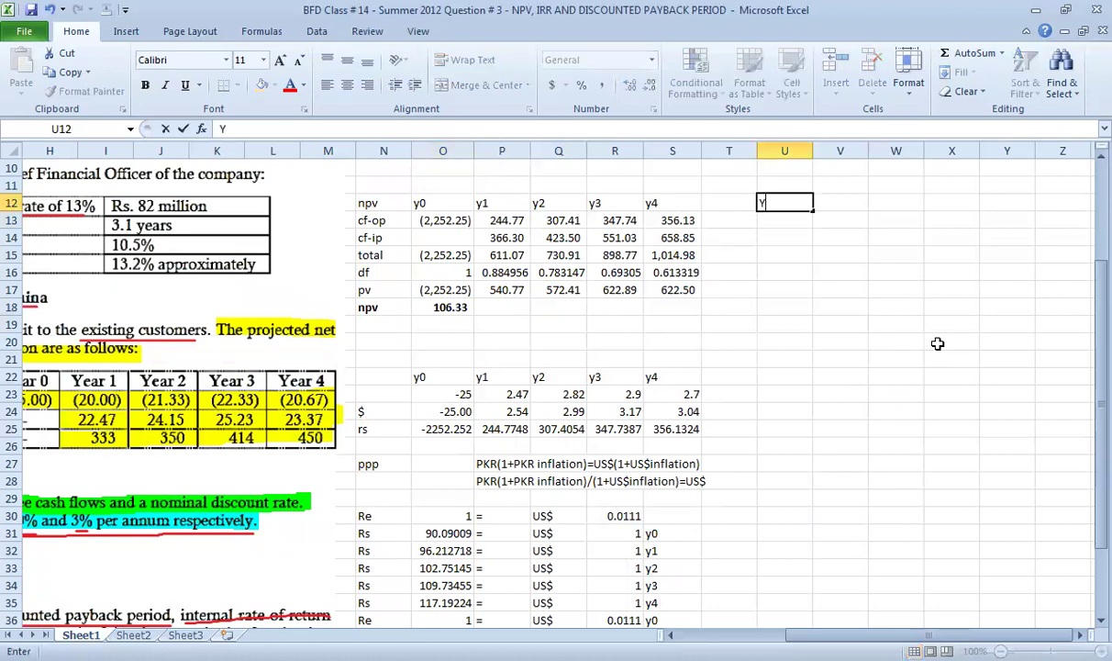
{"action": "type", "text": "ear0"}
{"action": "key", "text": "Return"}
{"action": "type", "text": "Year1"}
{"action": "key", "text": "Return"}
{"action": "type", "text": "Year2"}
{"action": "key", "text": "Return"}
{"action": "type", "text": "Year3"}
{"action": "key", "text": "Return"}
{"action": "type", "text": "Year4"}
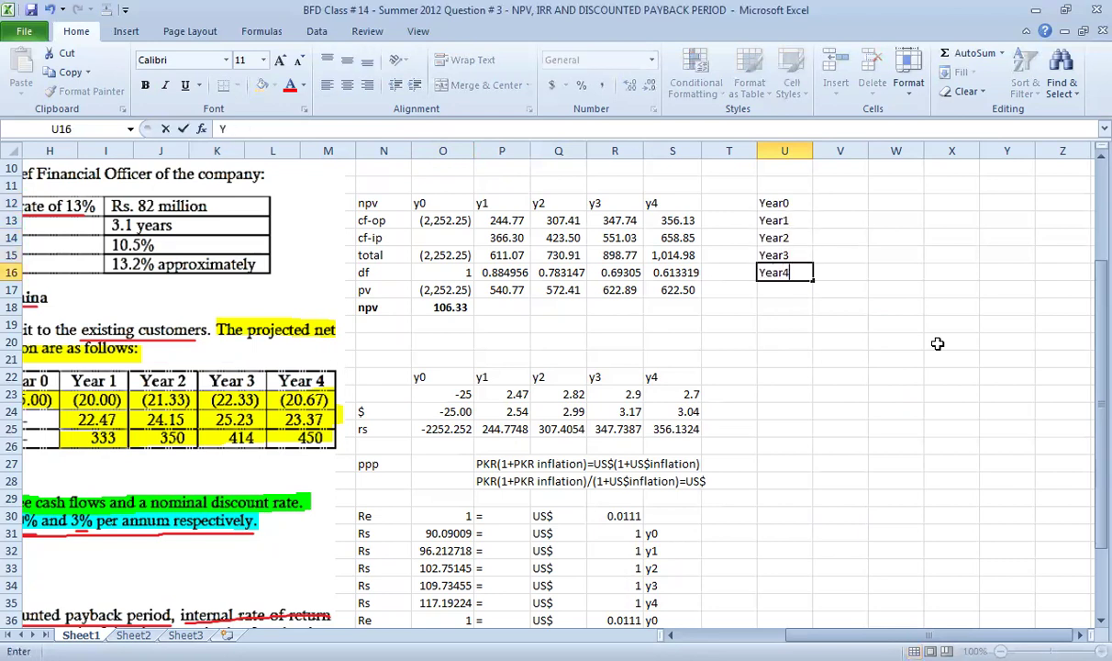
{"action": "key", "text": "Return"}
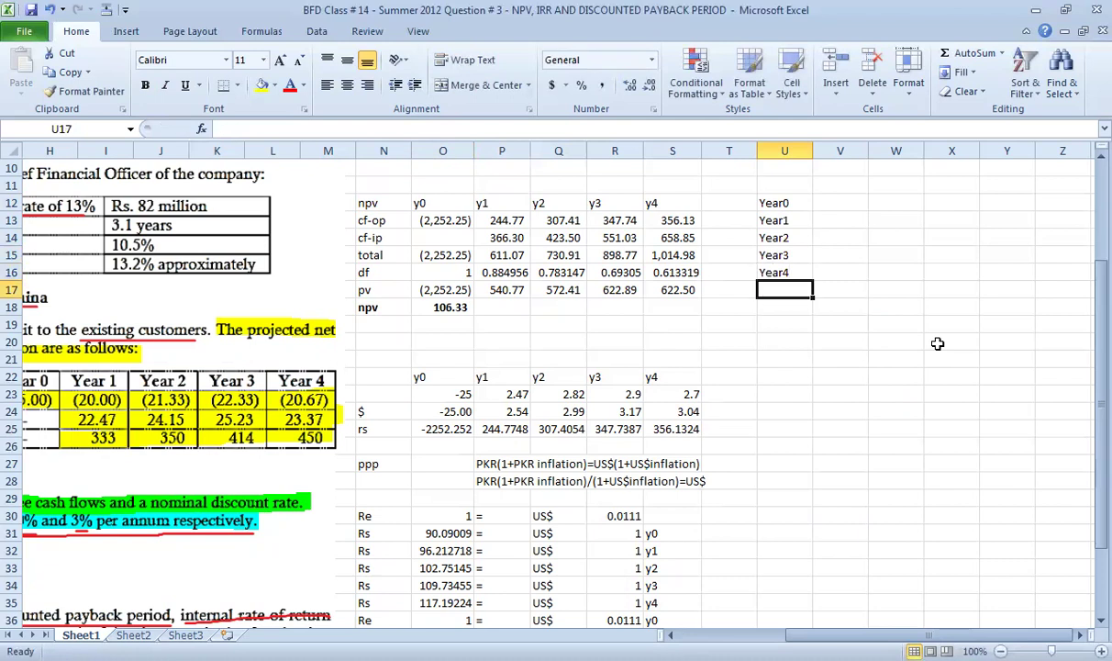
- Link the Year0 opening balance in W12 to the y0 present value with =O17
{"action": "key", "text": "Up"}
{"action": "key", "text": "Right"}
{"action": "key", "text": "Up"}
{"action": "key", "text": "Up"}
{"action": "key", "text": "Up"}
{"action": "key", "text": "Up"}
{"action": "key", "text": "Right"}
{"action": "type", "text": "="}
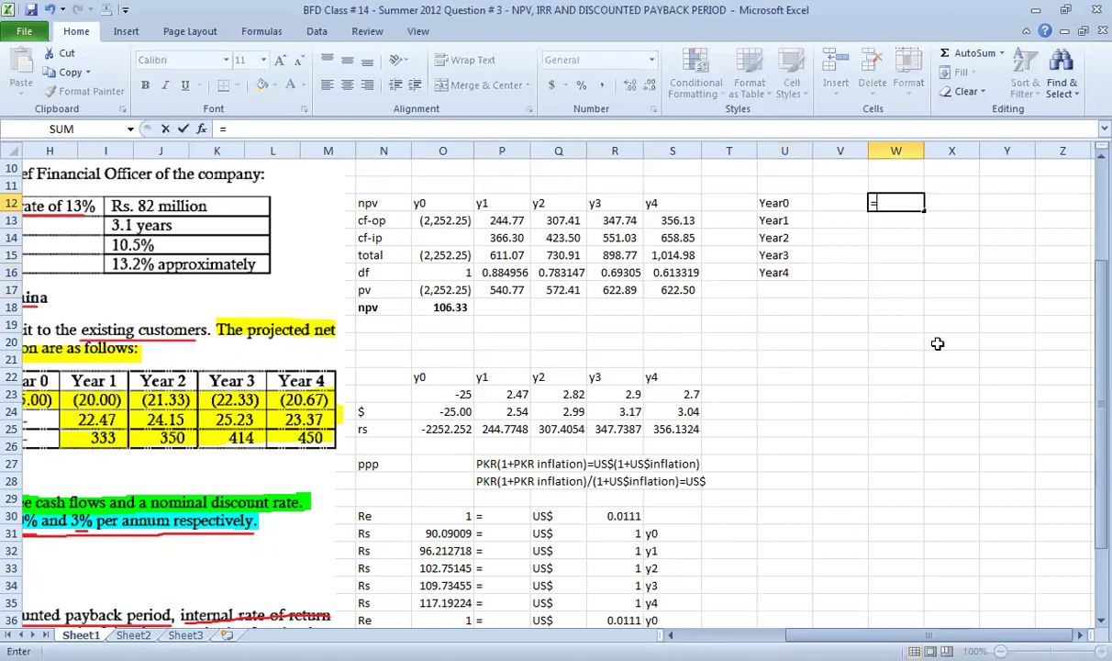
{"action": "left_click", "coordinate": [438, 294]}
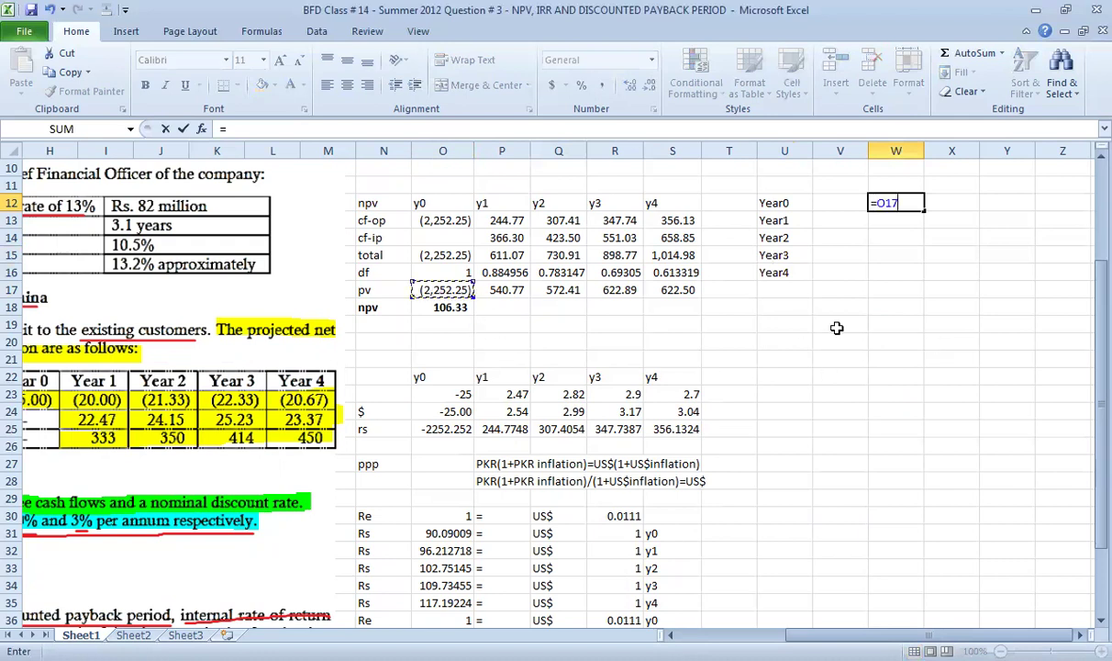
{"action": "key", "text": "Return"}
- Link the Year1 present value in V13 with =P17 and calculate the cumulative balance in W13 as =V13+W12
{"action": "key", "text": "Left"}
{"action": "type", "text": "="}
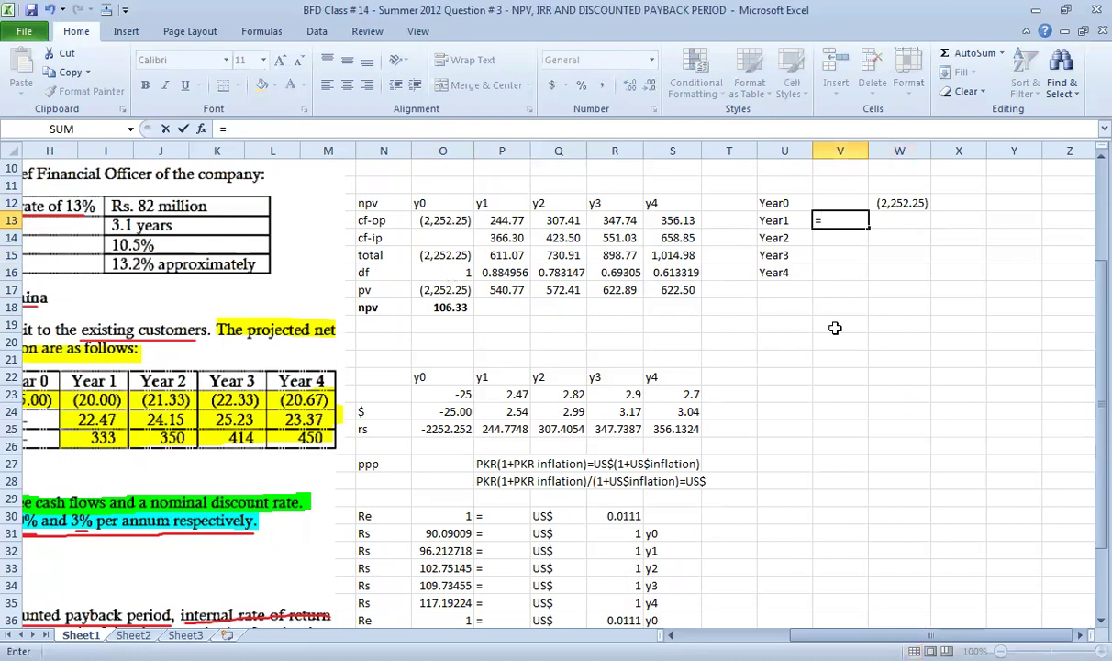
{"action": "left_click", "coordinate": [506, 290]}
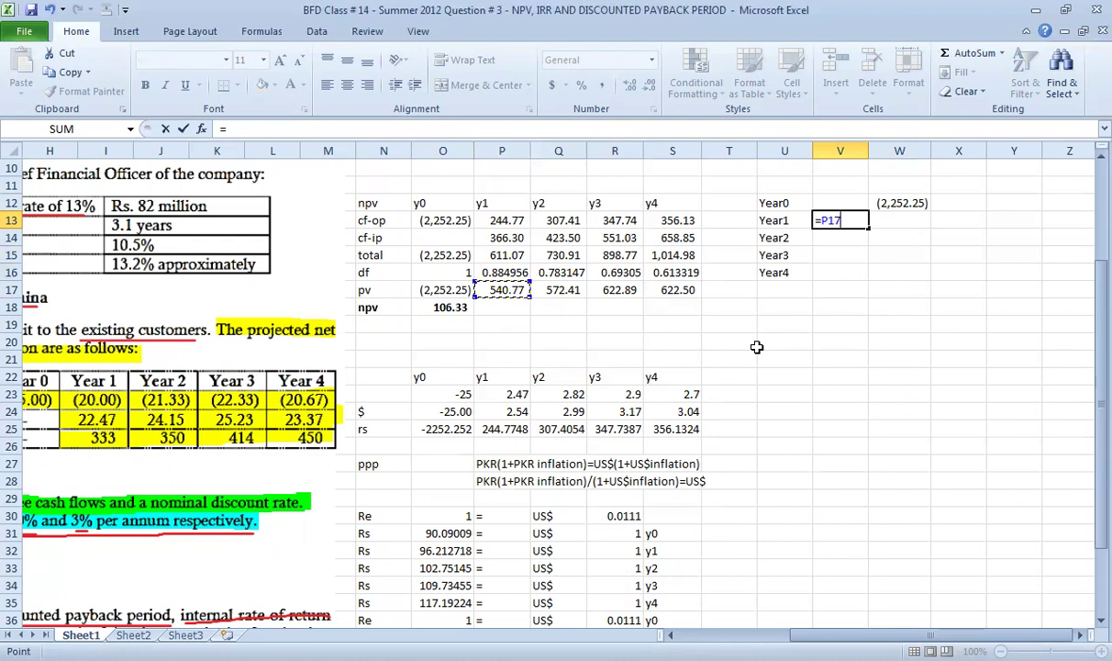
{"action": "key", "text": "Return"}
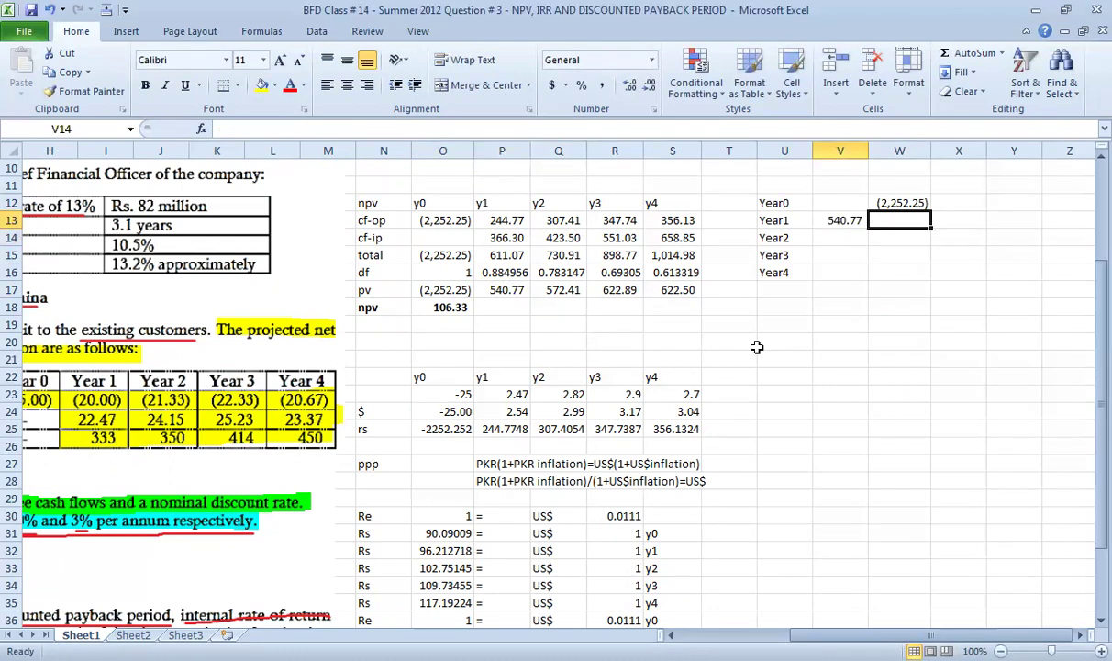
{"action": "type", "text": "="}
{"action": "key", "text": "Left"}
{"action": "type", "text": "+"}
{"action": "key", "text": "Up"}
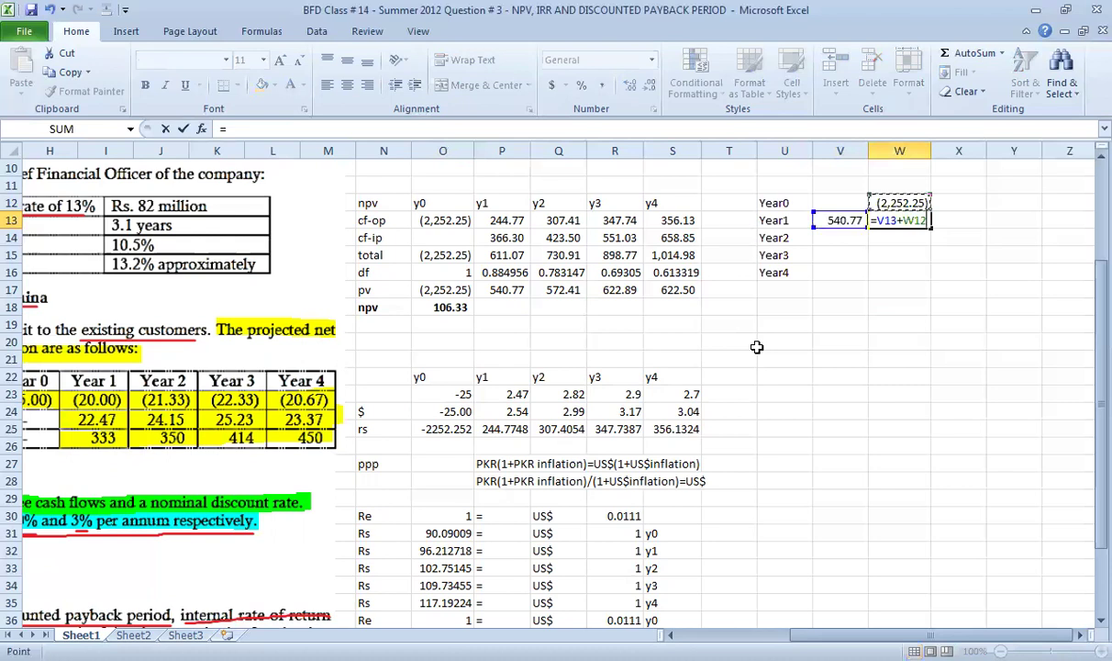
{"action": "key", "text": "Return"}
- Link the Year2 present value in V14 with =Q17
{"action": "key", "text": "Up"}
{"action": "key", "text": "Down"}
{"action": "key", "text": "Left"}
{"action": "type", "text": "="}
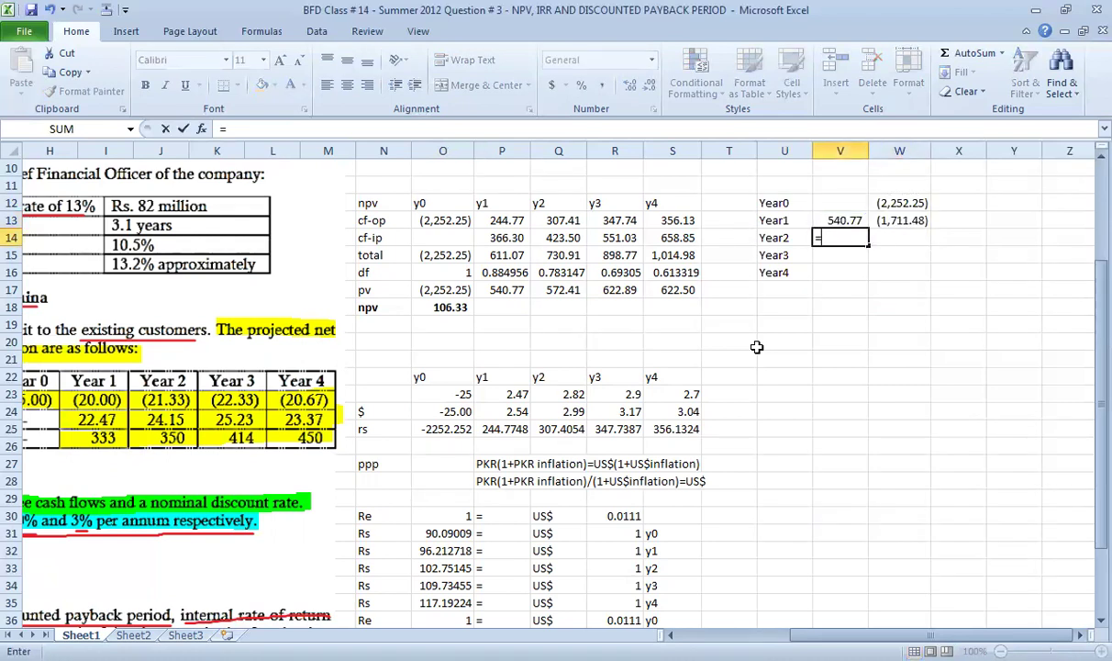
{"action": "left_click", "coordinate": [556, 289]}
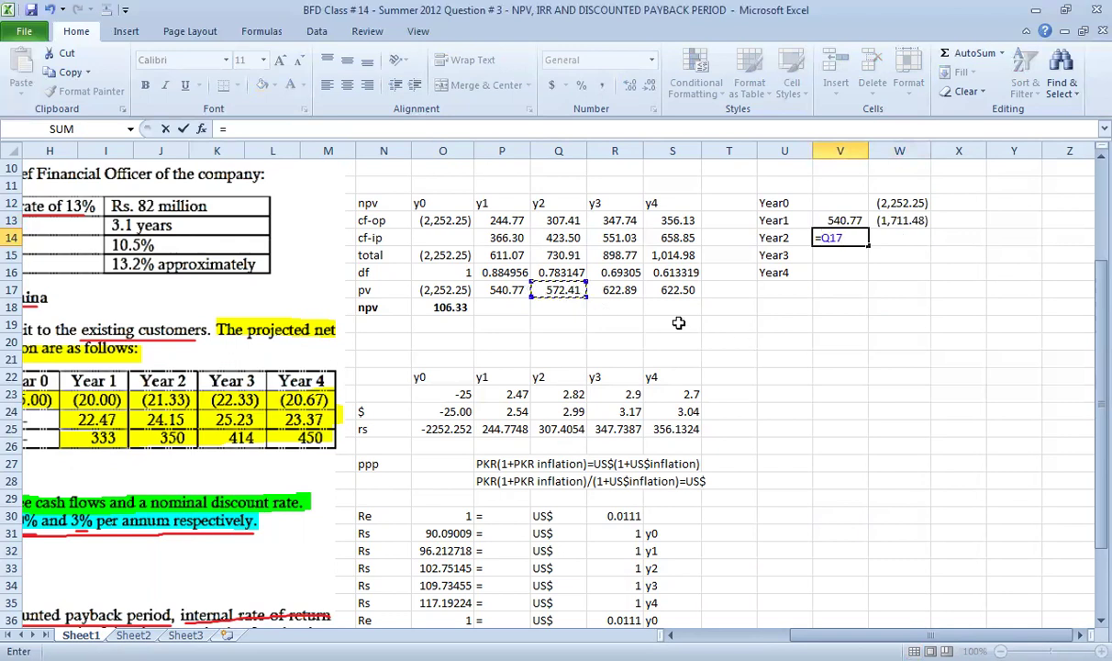
{"action": "key", "text": "Return"}
{"action": "key", "text": "Up"}
{"action": "key", "text": "Right"}
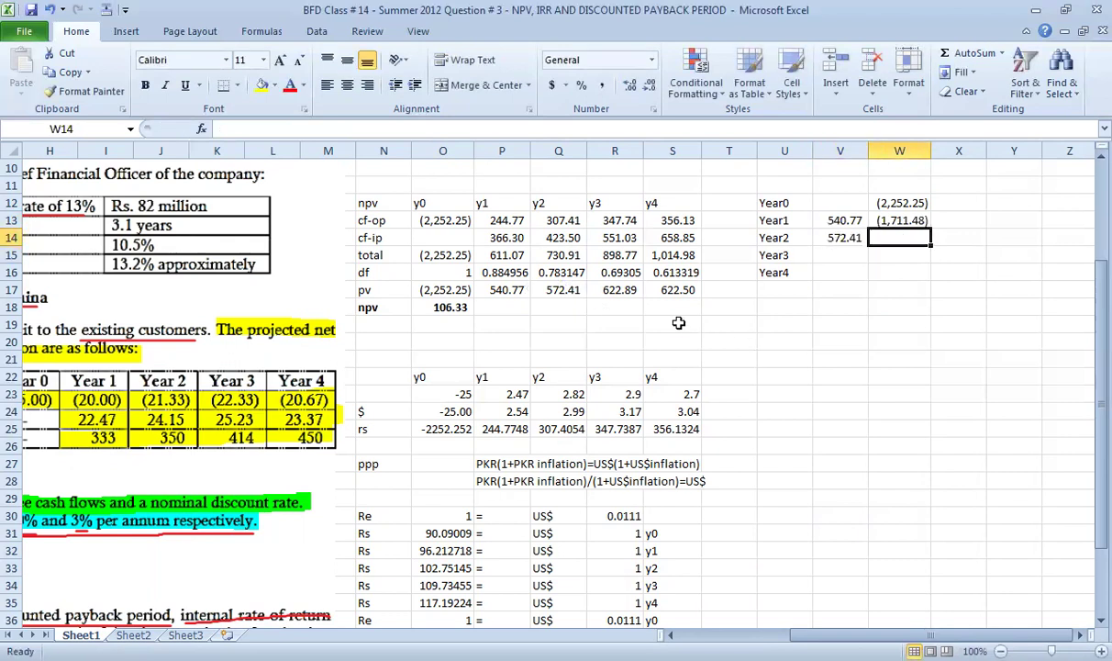
- Calculate the Year2 cumulative balance in W14 as =SUM(V14+W13)
{"action": "key", "text": "alt+equal"}
{"action": "key", "text": "F2"}
{"action": "key", "text": "Left"}
{"action": "key", "text": "Left"}
{"action": "key", "text": "Left"}
{"action": "key", "text": "Left"}
{"action": "type", "text": "V14+W13)"}
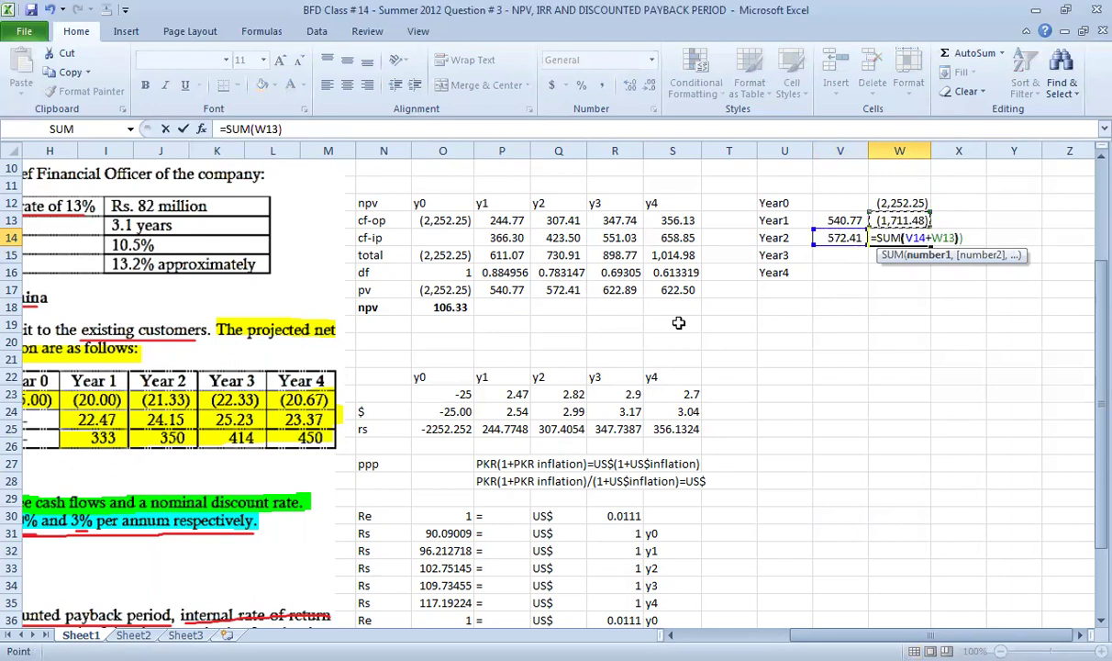
{"action": "key", "text": "BackSpace"}
{"action": "key", "text": "ctrl+Return"}
- Link the Year3 present value in V15 with =R17 and calculate the cumulative balance in W15 as =W14+V15
{"action": "key", "text": "Down"}
{"action": "key", "text": "Left"}
{"action": "type", "text": "="}
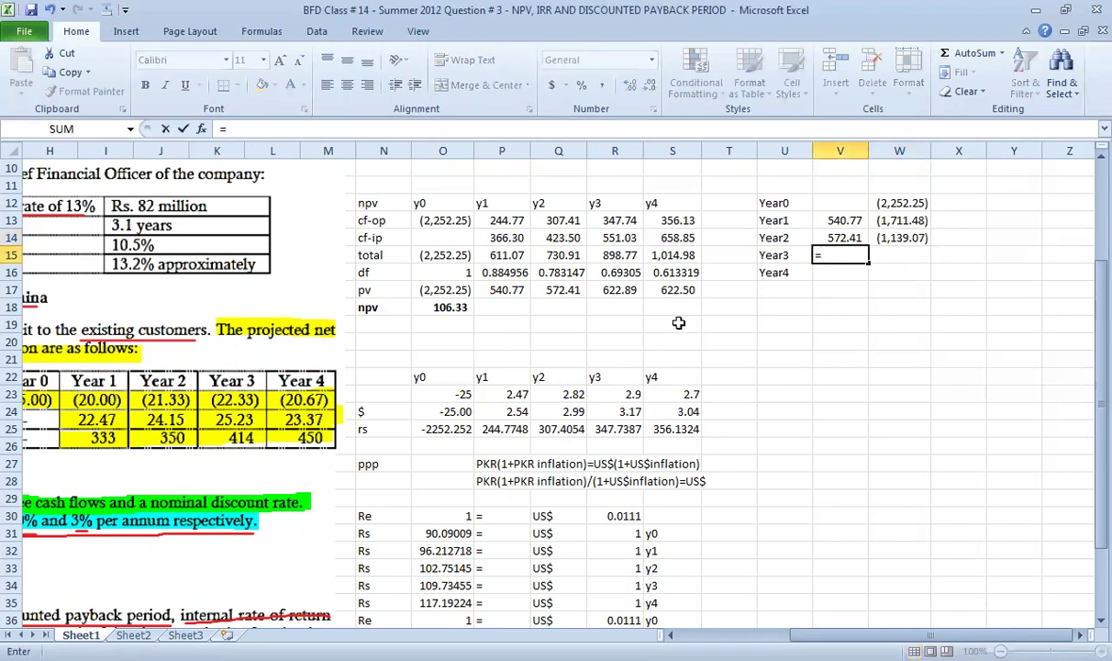
{"action": "left_click", "coordinate": [617, 288]}
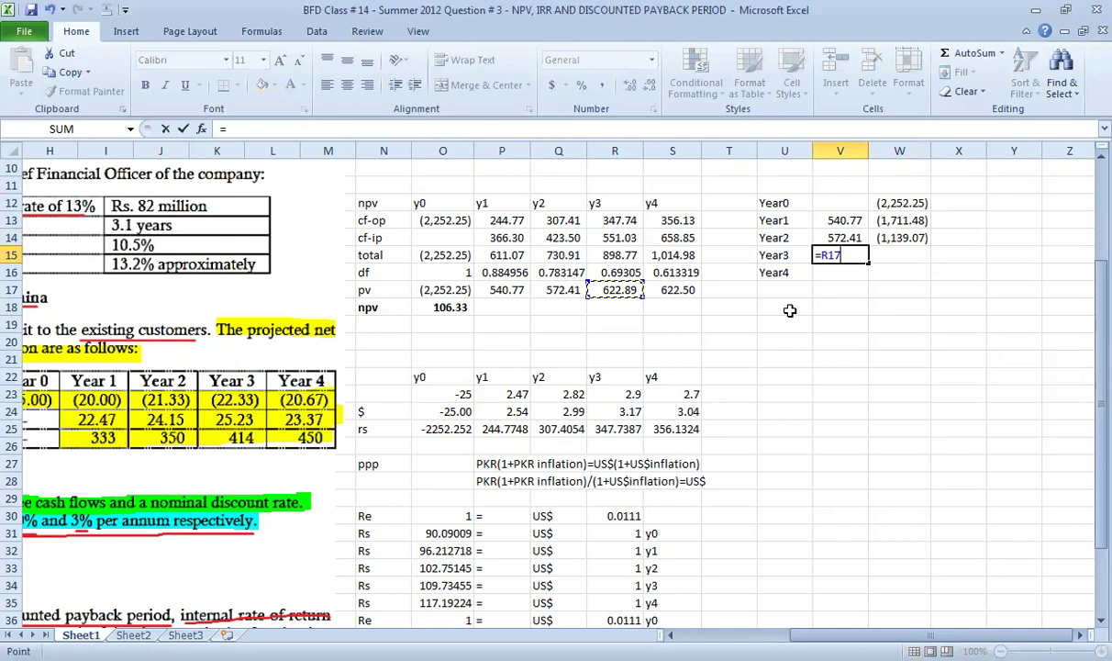
{"action": "key", "text": "Tab"}
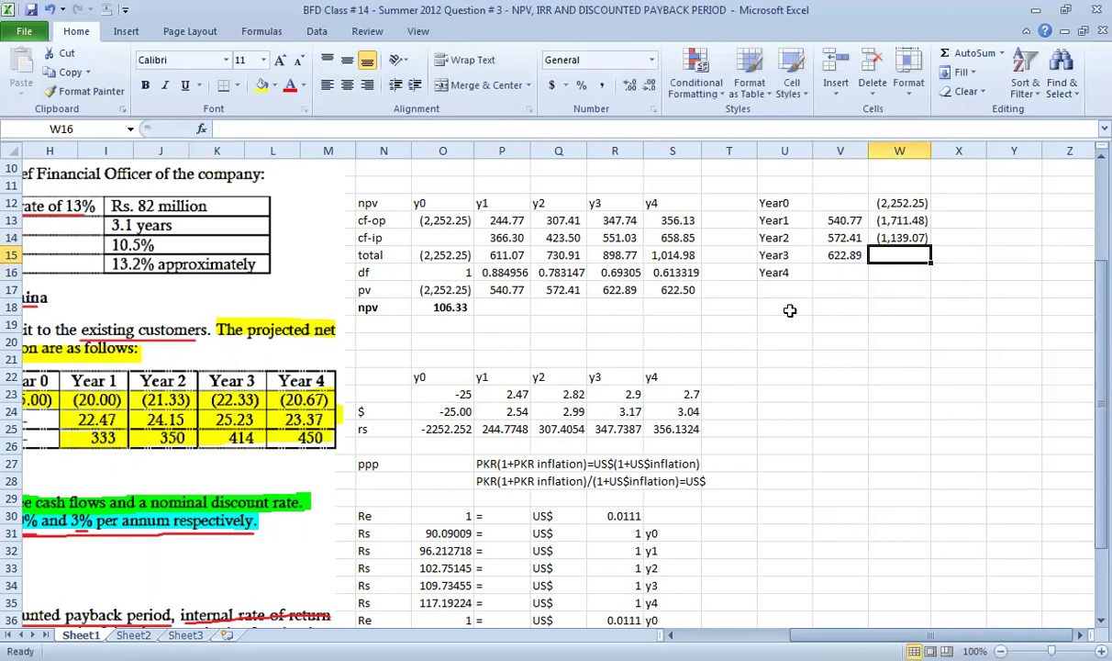
{"action": "type", "text": "="}
{"action": "key", "text": "Up"}
{"action": "type", "text": "+"}
{"action": "key", "text": "Left"}
{"action": "key", "text": "Return"}
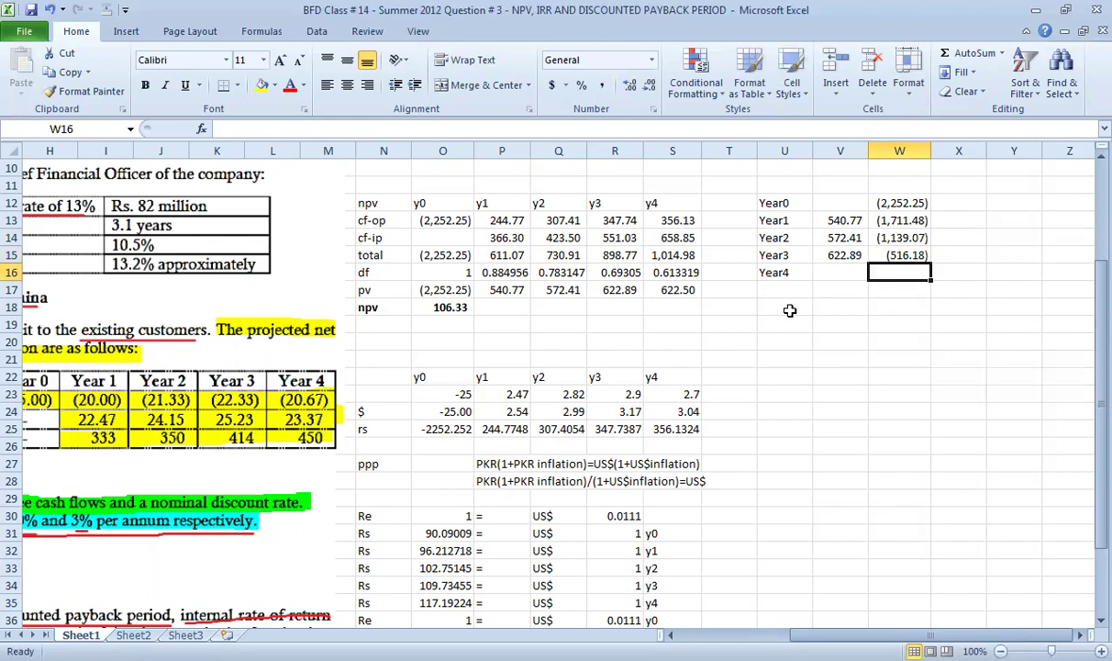
- Link the Year4 present value in V16 with =S17
{"action": "key", "text": "Left"}
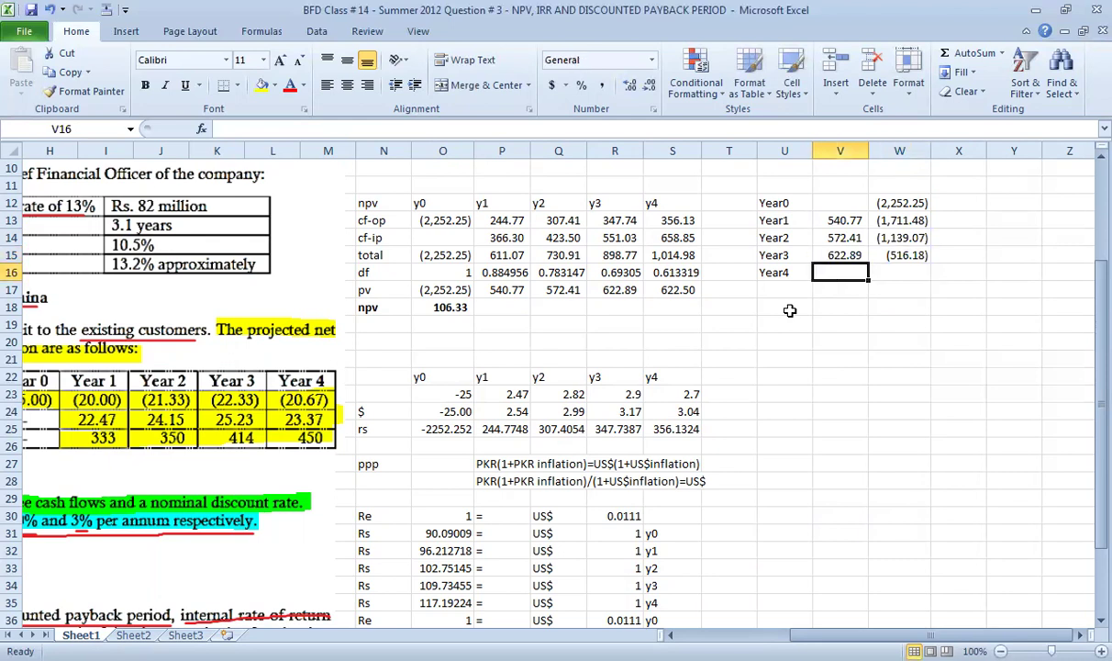
{"action": "type", "text": "="}
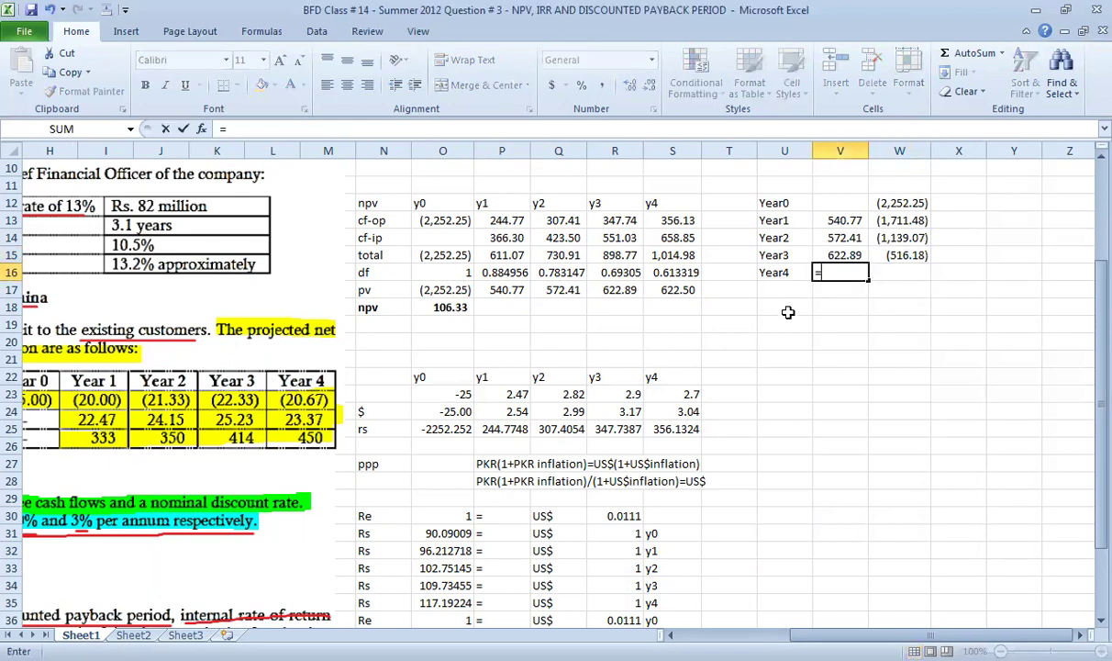
{"action": "left_click", "coordinate": [674, 290]}
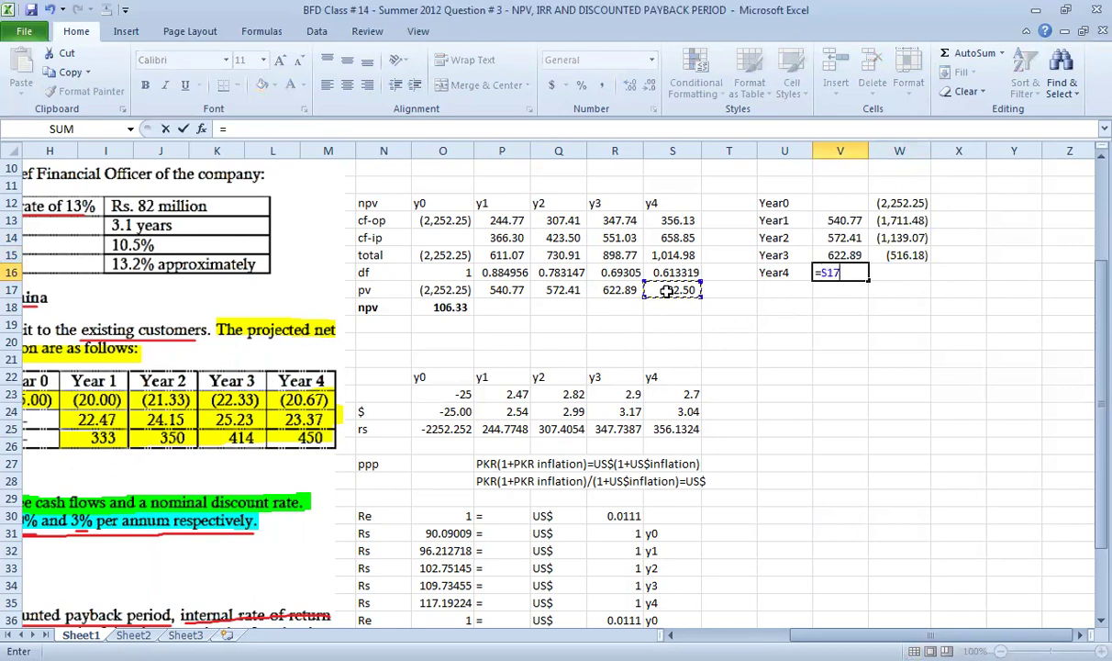
{"action": "key", "text": "Return"}
- Examine the cumulative balances of Year1 to Year3 against the Year4 present value to find when the investment is recovered
{"action": "key", "text": "Right"}
{"action": "key", "text": "Up"}
{"action": "key", "text": "Up"}
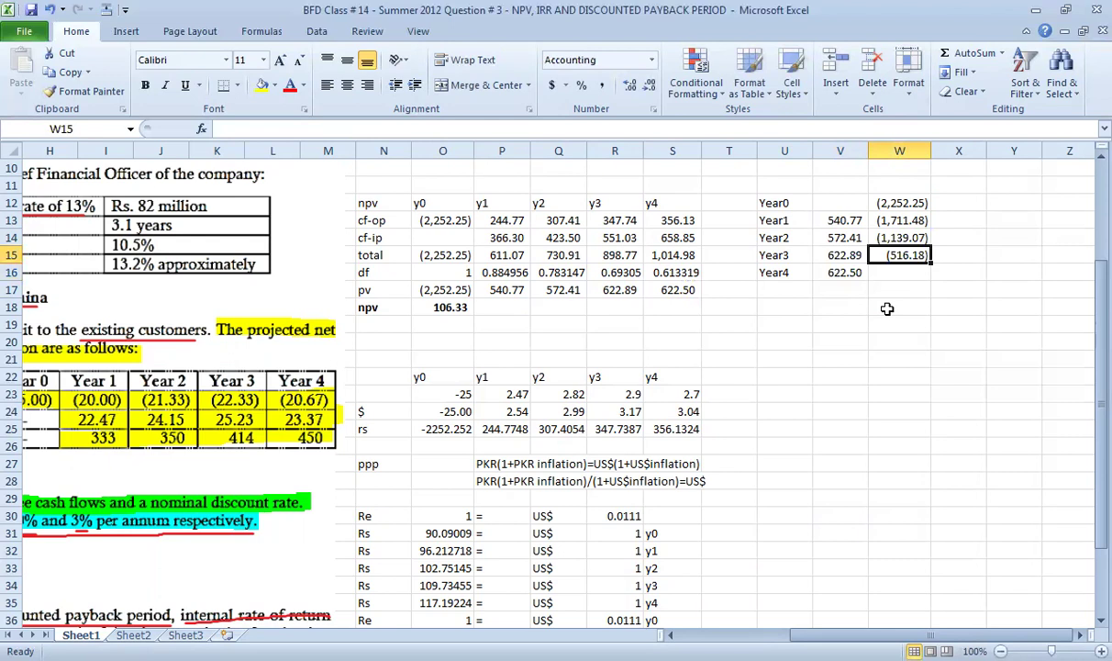
{"action": "left_click", "coordinate": [950, 221]}
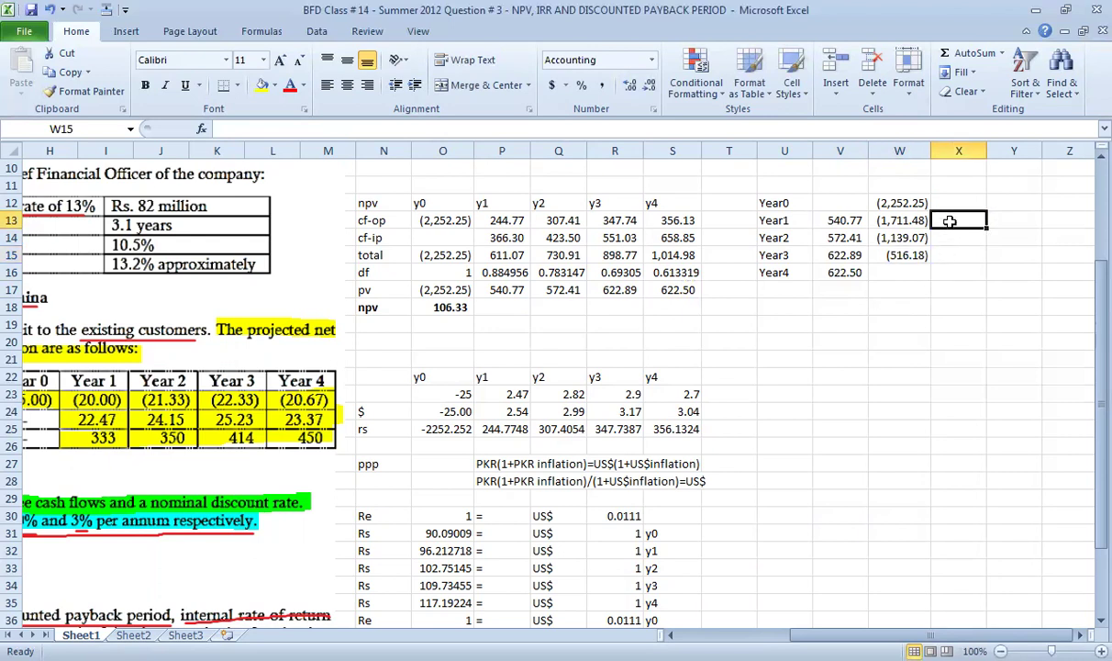
{"action": "left_click", "coordinate": [948, 237]}
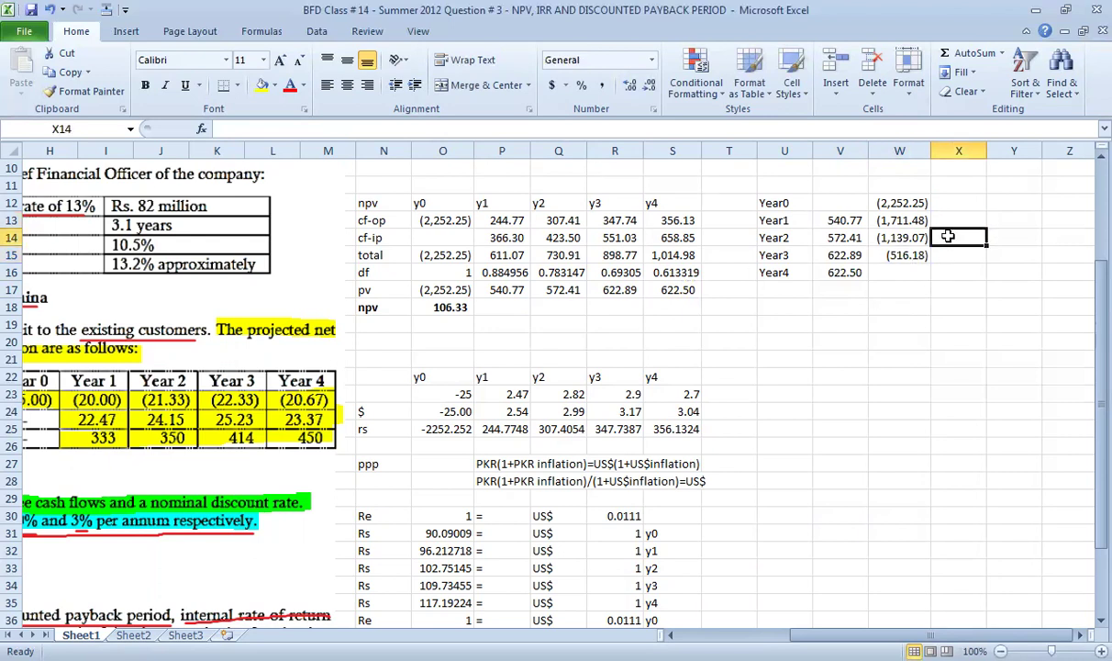
{"action": "left_click", "coordinate": [947, 250]}
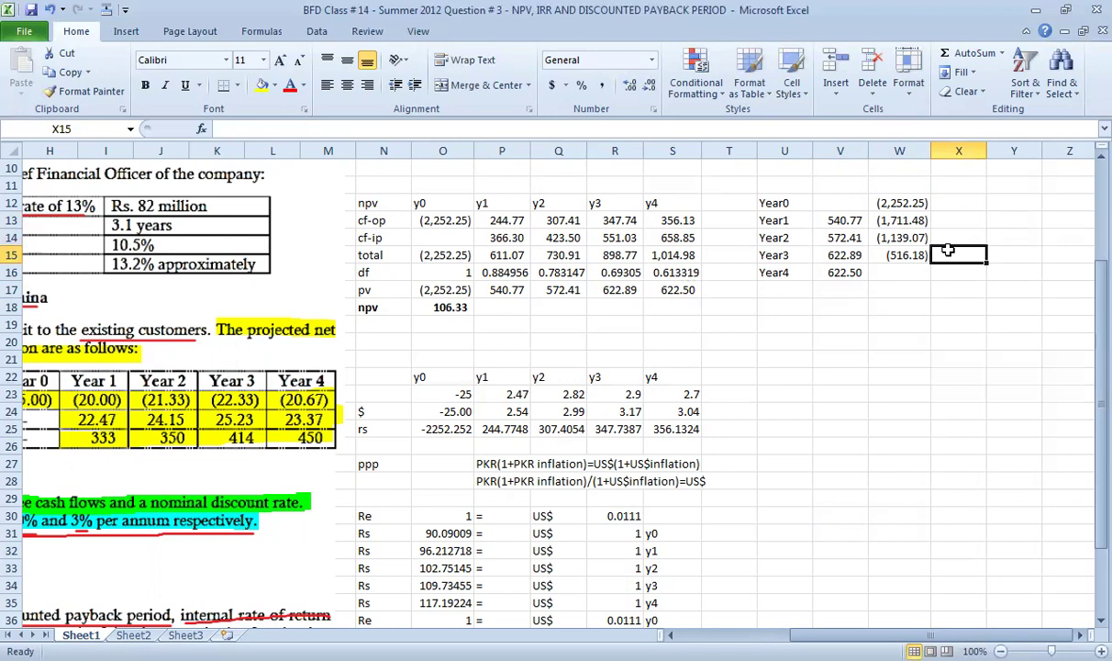
{"action": "left_click", "coordinate": [904, 256]}
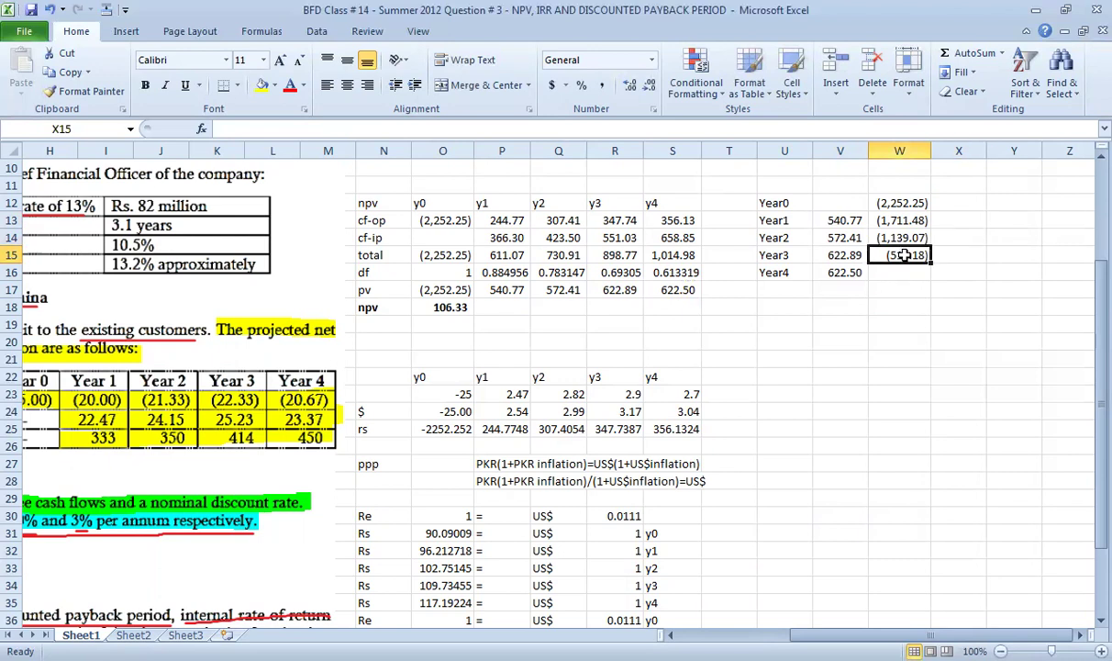
{"action": "left_click", "coordinate": [837, 274]}
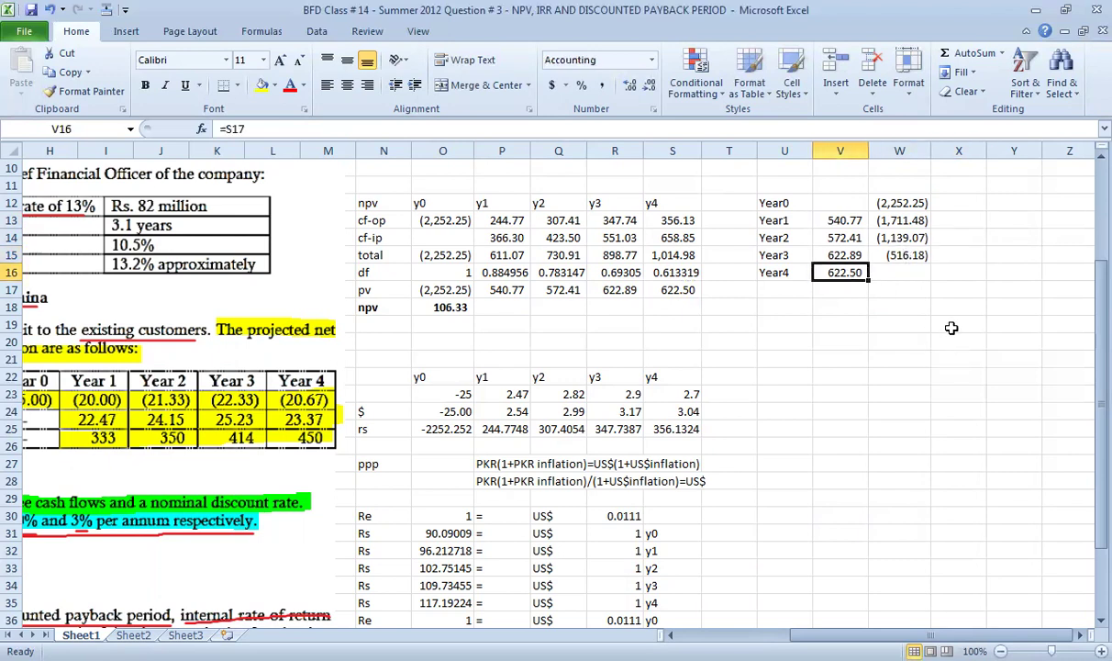
- Calculate in X17 the fraction of Year4 needed to recover the negated Year3 cumulative balance in W15
{"action": "left_click", "coordinate": [948, 293]}
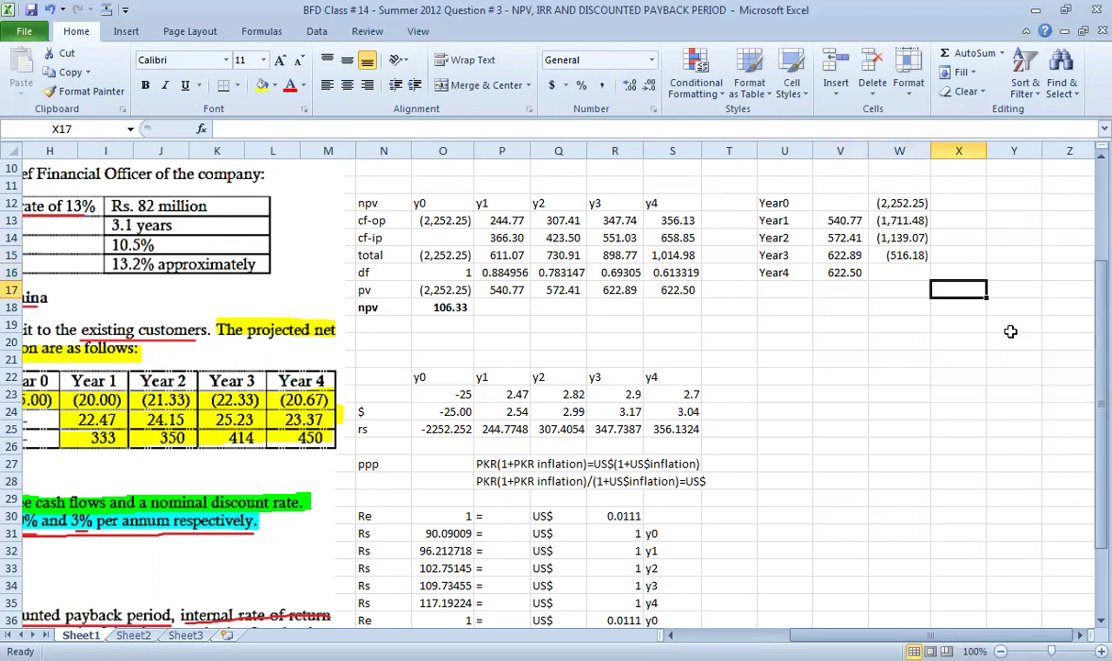
{"action": "type", "text": "=-"}
{"action": "key", "text": "Left"}
{"action": "key", "text": "Up"}
{"action": "key", "text": "Up"}
{"action": "type", "text": "/"}
{"action": "key", "text": "Left"}
{"action": "key", "text": "Left"}
{"action": "key", "text": "Up"}
{"action": "key", "text": "Up"}
{"action": "key", "text": "ctrl+Return"}
- Record the discounted payback period in X18 as 3.83 years
{"action": "key", "text": "Down"}
{"action": "type", "text": "3ye"}
{"action": "key", "text": "BackSpace"}
{"action": "key", "text": "BackSpace"}
{"action": "type", "text": ".83"}
{"action": "type", "text": "ars"}
{"action": "key", "text": "Return"}
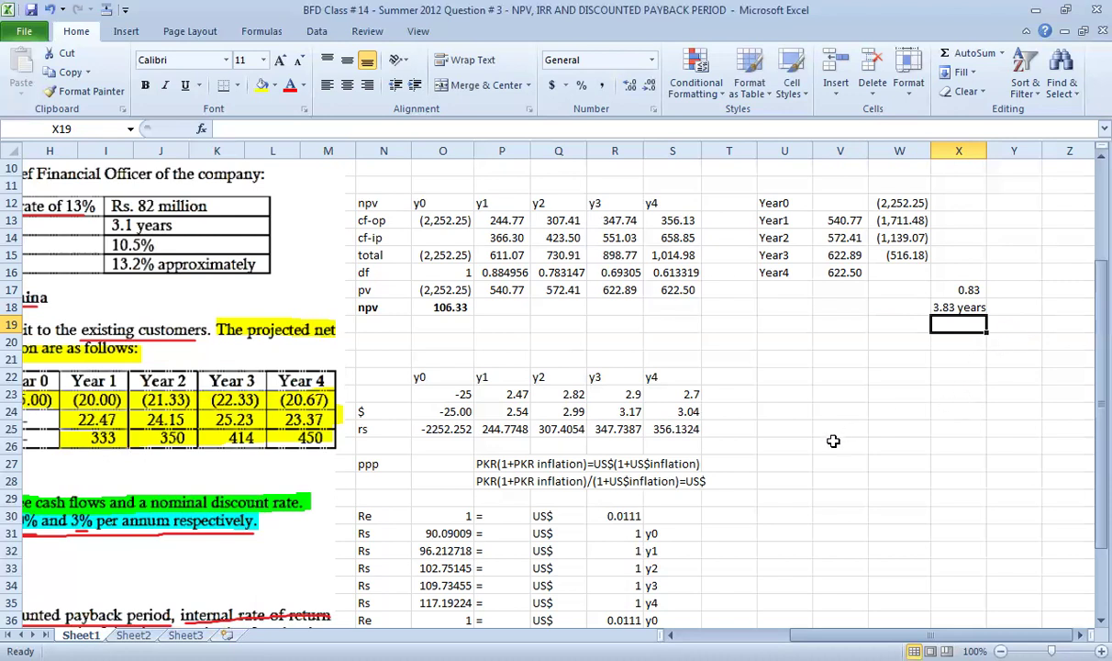
- Enter the 13% discount rate in O11, above the y0 column of the NPV table
{"action": "left_click_drag", "start_coordinate": [930, 635], "coordinate": [848, 635]}
{"action": "scroll", "coordinate": [633, 472], "scroll_direction": "down", "scroll_amount": 3}
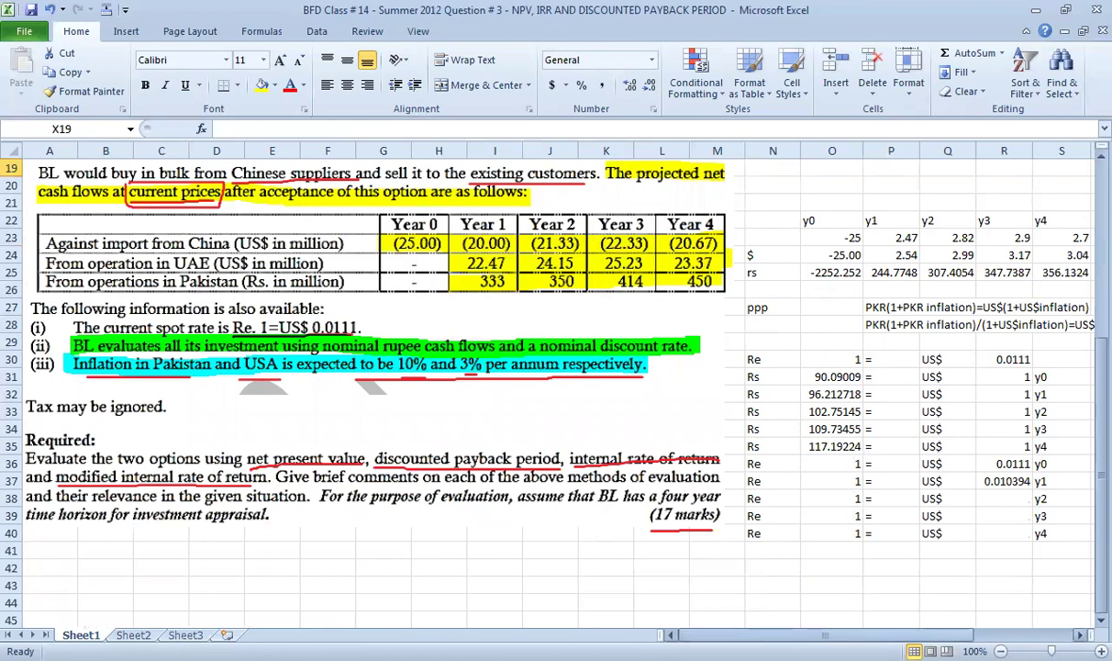
{"action": "scroll", "coordinate": [973, 618], "scroll_direction": "right", "scroll_amount": 3}
{"action": "scroll", "coordinate": [945, 506], "scroll_direction": "up", "scroll_amount": 5}
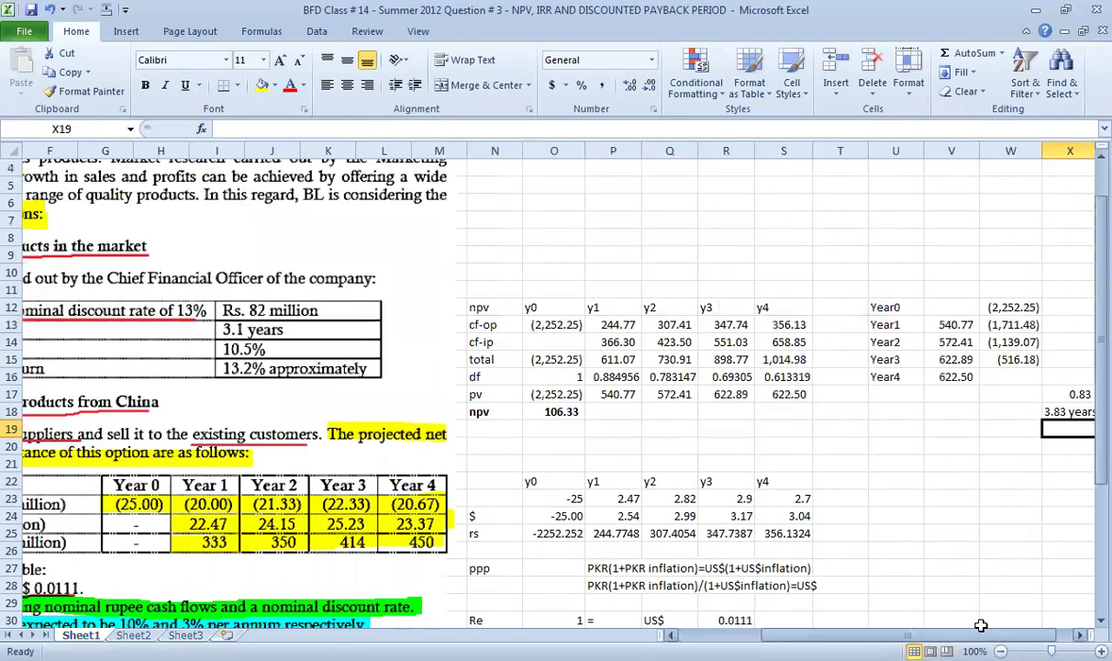
{"action": "scroll", "coordinate": [963, 509], "scroll_direction": "down", "scroll_amount": 2}
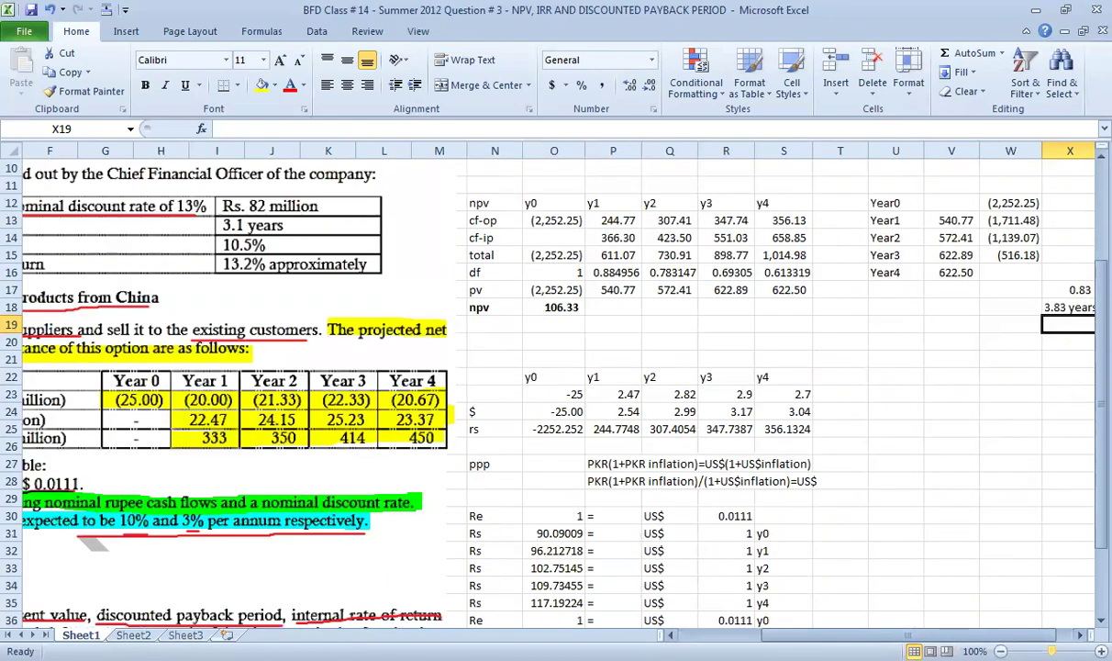
{"action": "scroll", "coordinate": [988, 592], "scroll_direction": "right", "scroll_amount": 1}
{"action": "scroll", "coordinate": [608, 417], "scroll_direction": "up", "scroll_amount": 1}
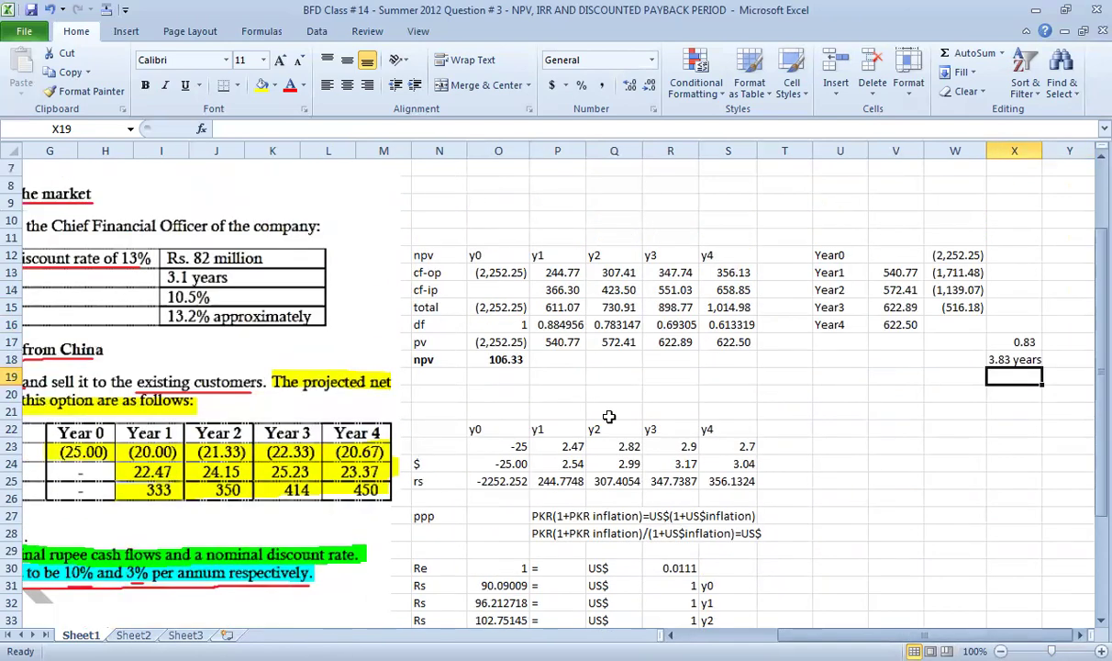
{"action": "left_click", "coordinate": [477, 234]}
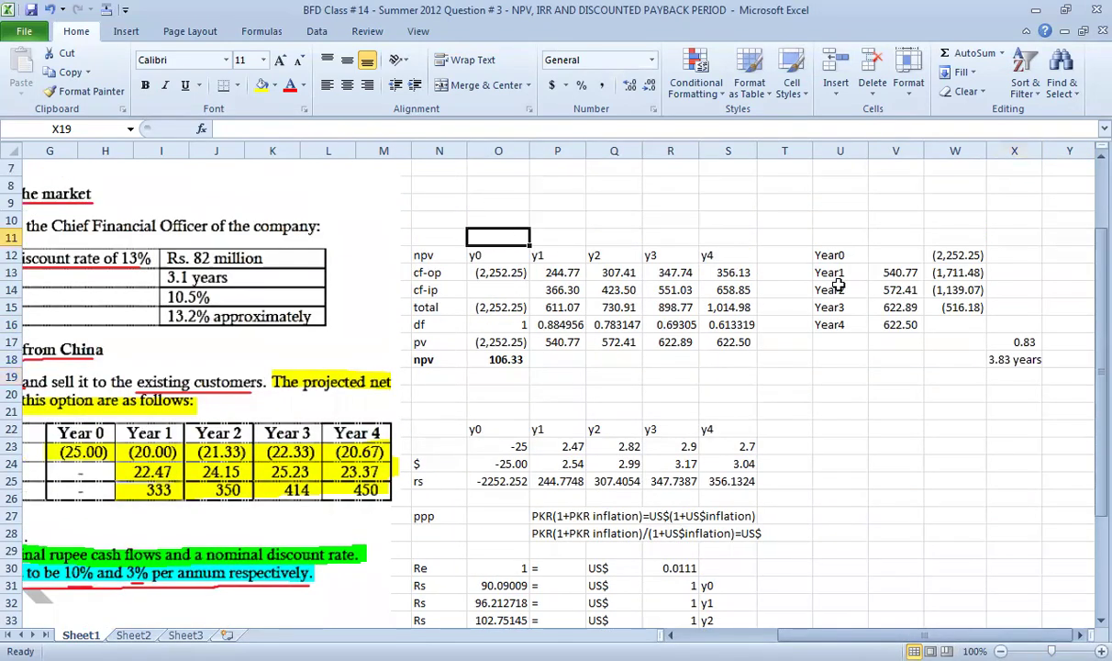
{"action": "type", "text": "13%"}
{"action": "key", "text": "Return"}
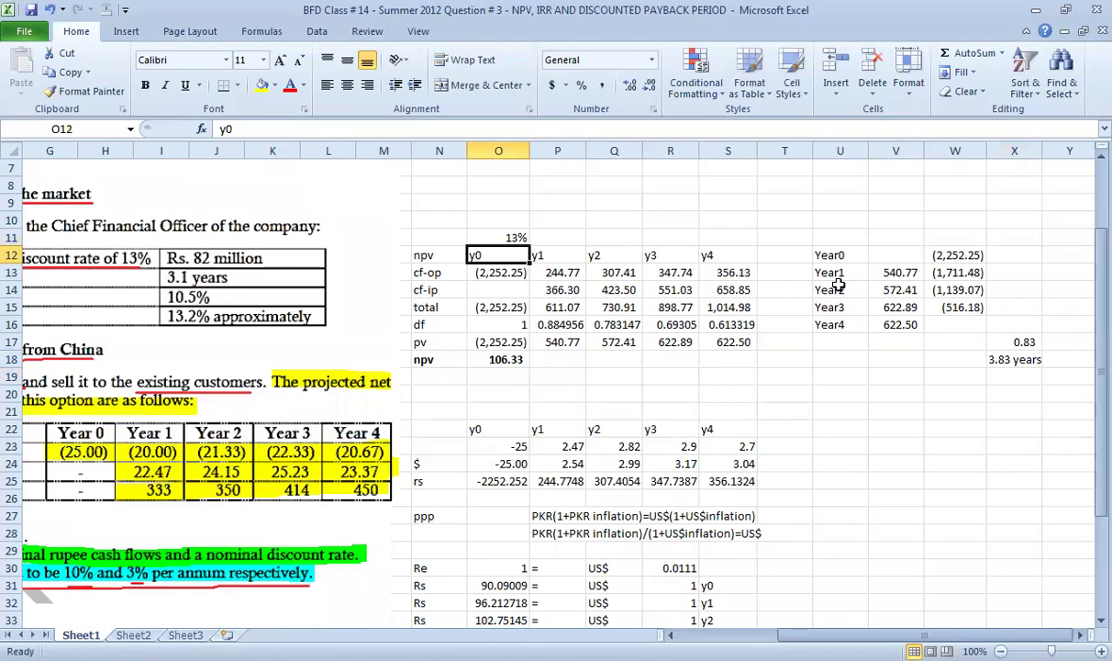
- Enter a second discount rate of 18% with a df label below it, placing the pair in T19:T20
{"action": "left_click", "coordinate": [498, 359]}
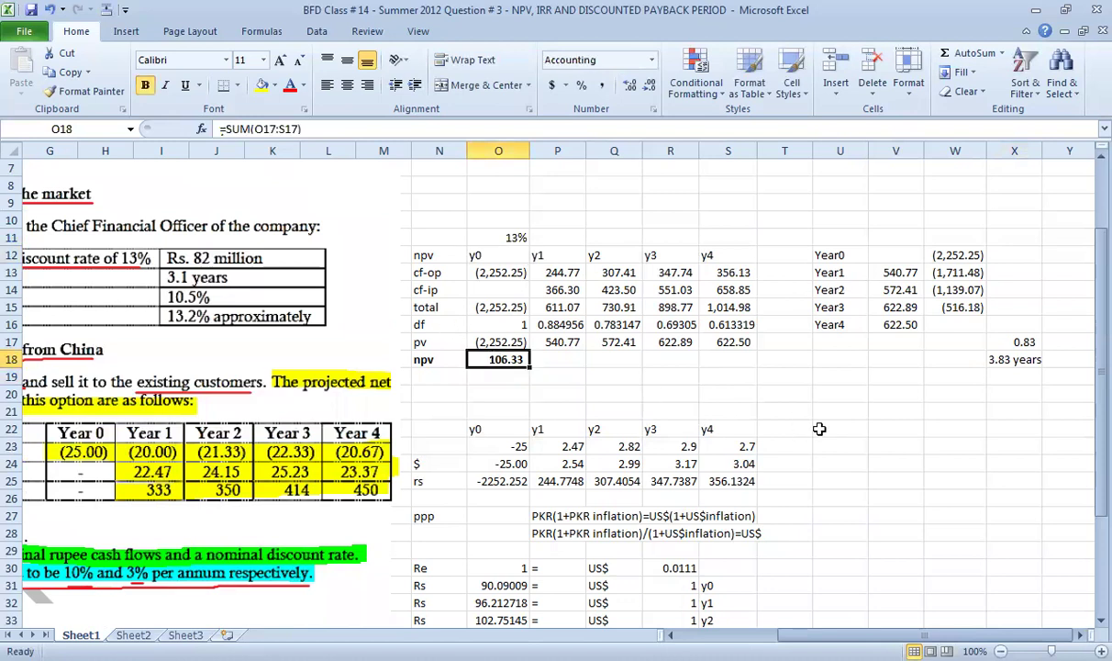
{"action": "left_click", "coordinate": [825, 373]}
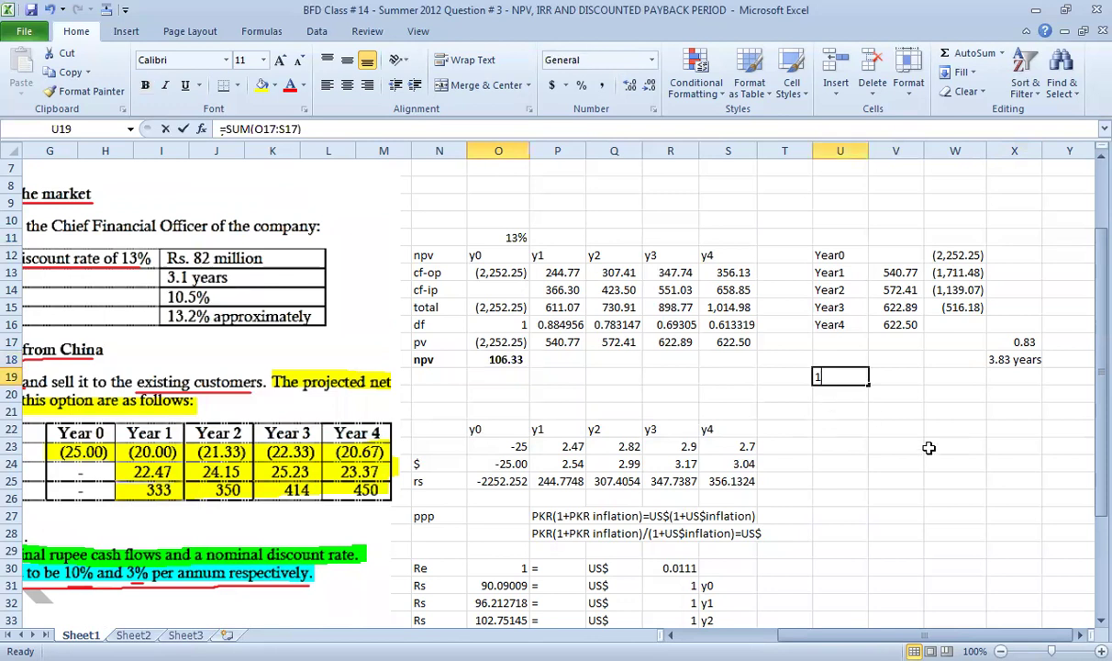
{"action": "type", "text": "18%"}
{"action": "key", "text": "Return"}
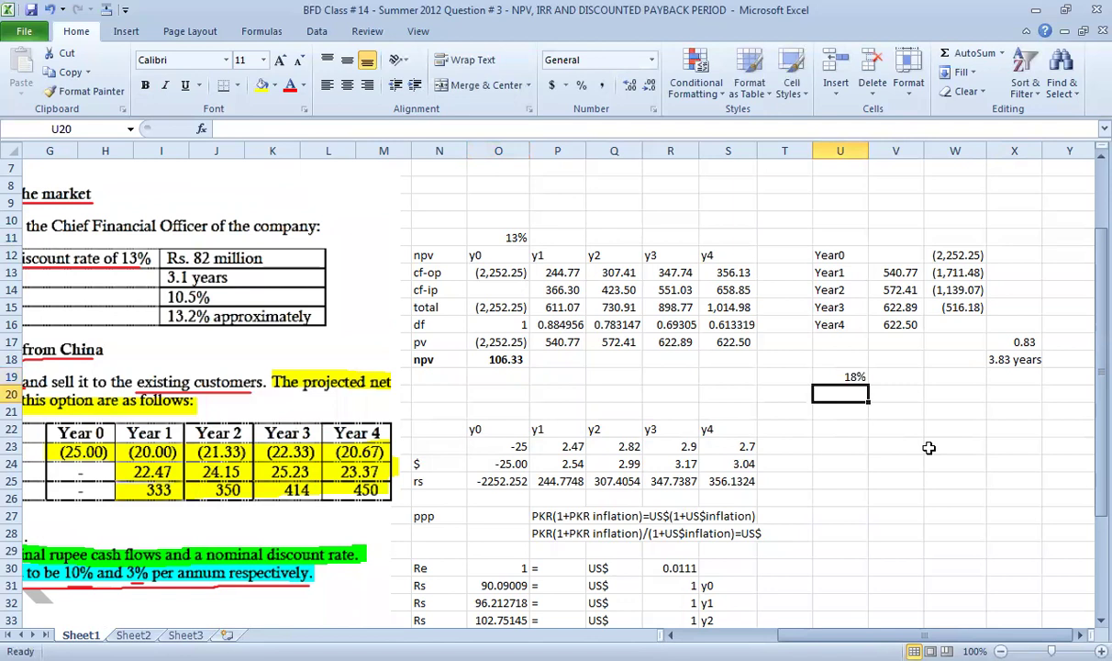
{"action": "type", "text": "df"}
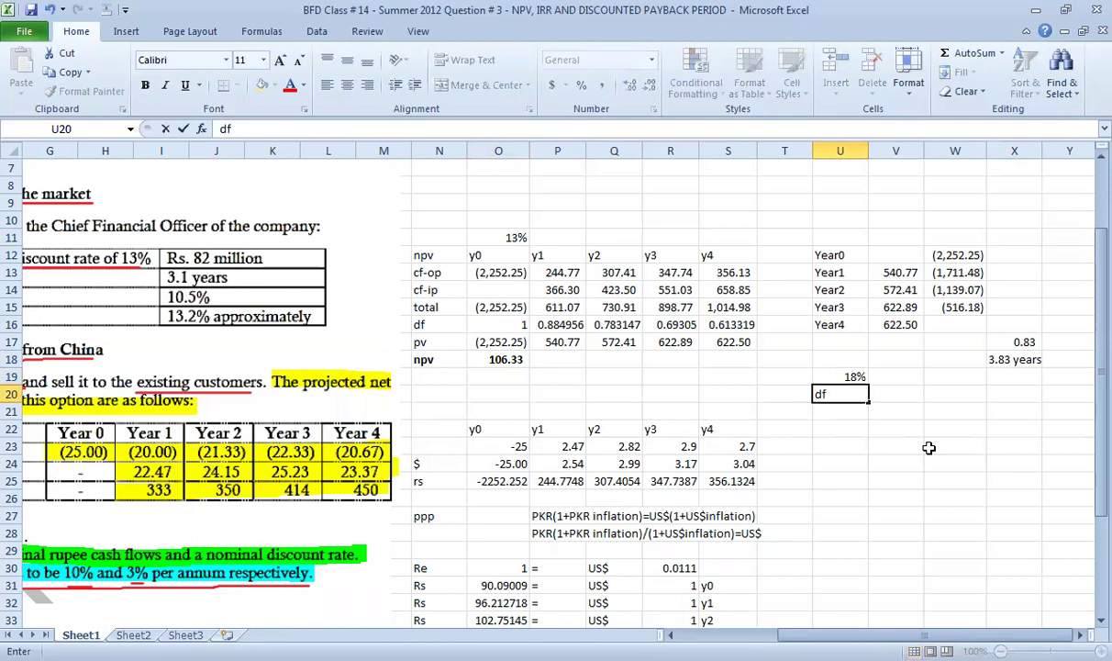
{"action": "key", "text": "Tab"}
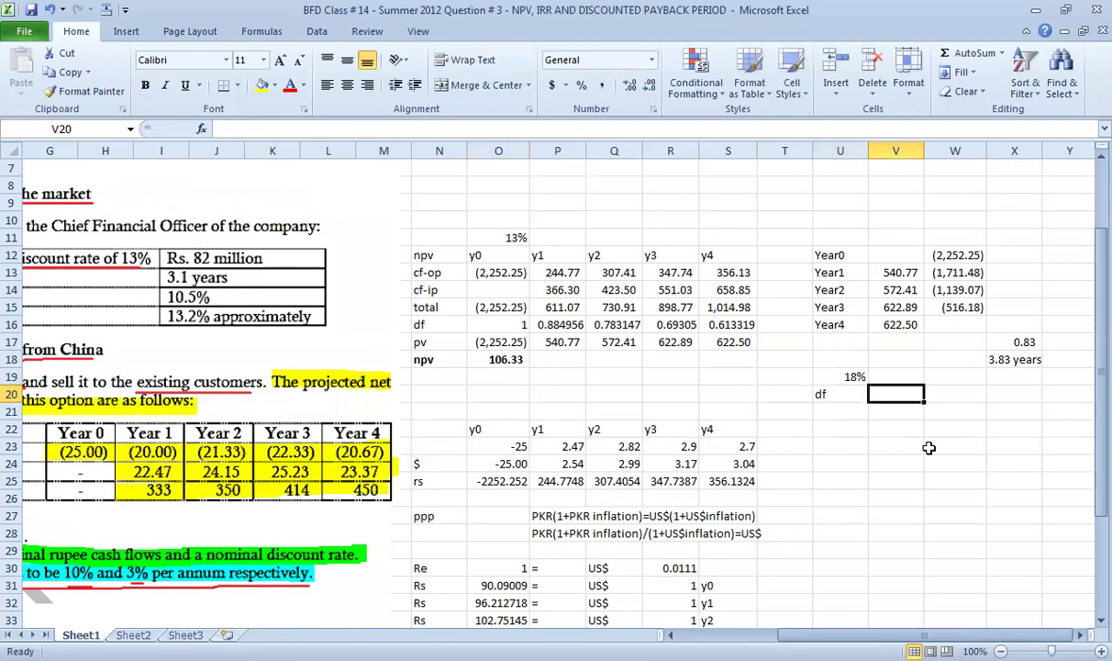
{"action": "left_click_drag", "start_coordinate": [849, 377], "coordinate": [750, 392]}
{"action": "left_click", "coordinate": [844, 391]}
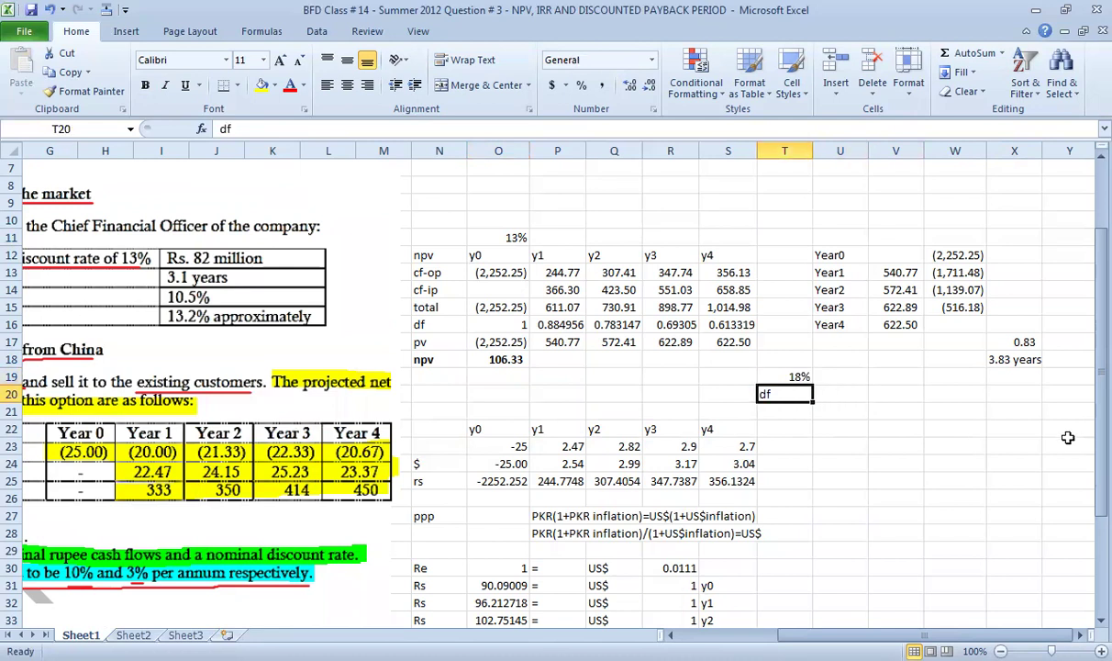
- Copy the 13% discount factor formulas from O16:S16 into U20:Y20 beside the df label
{"action": "left_click_drag", "start_coordinate": [498, 358], "coordinate": [614, 359]}
{"action": "left_click_drag", "start_coordinate": [499, 324], "coordinate": [728, 325]}
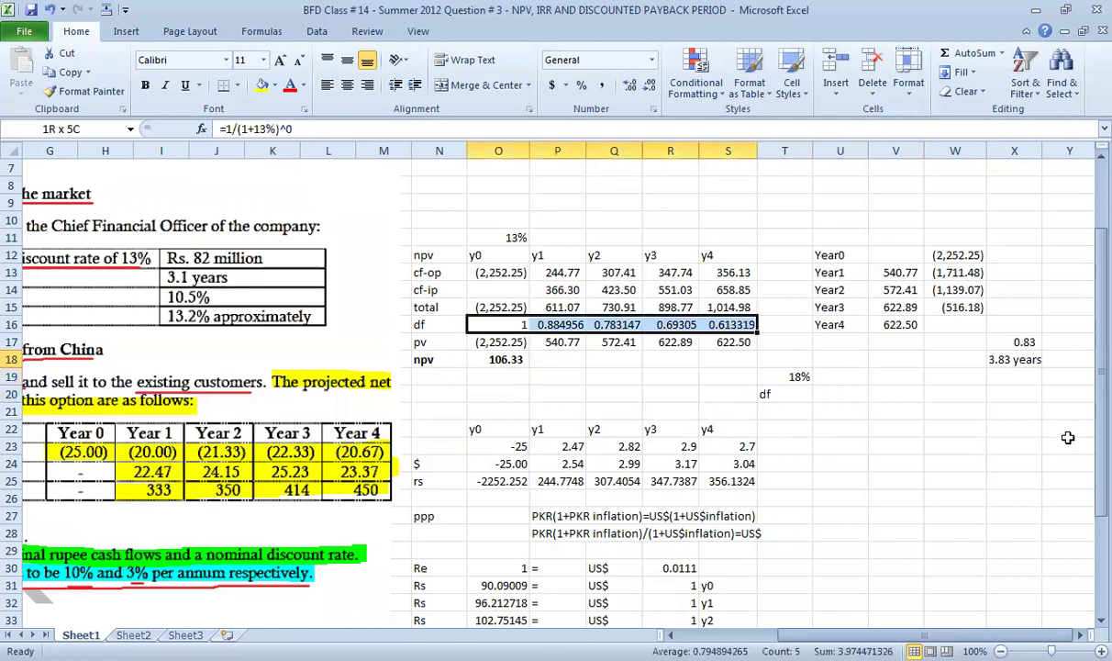
{"action": "key", "text": "ctrl+c"}
{"action": "left_click", "coordinate": [845, 398]}
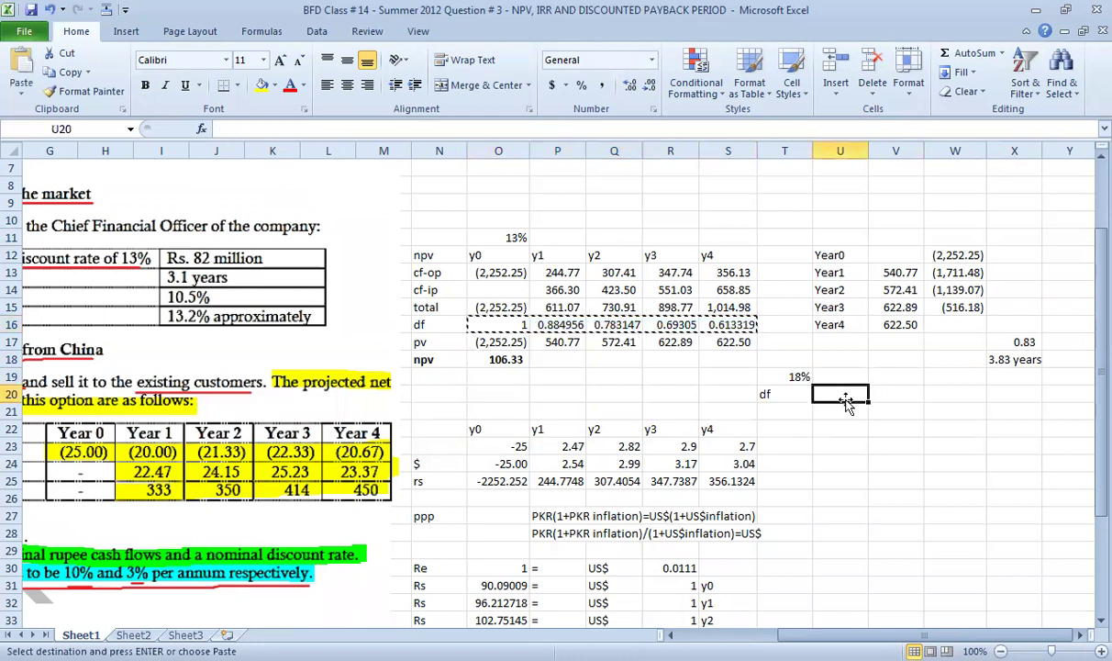
{"action": "key", "text": "ctrl+v"}
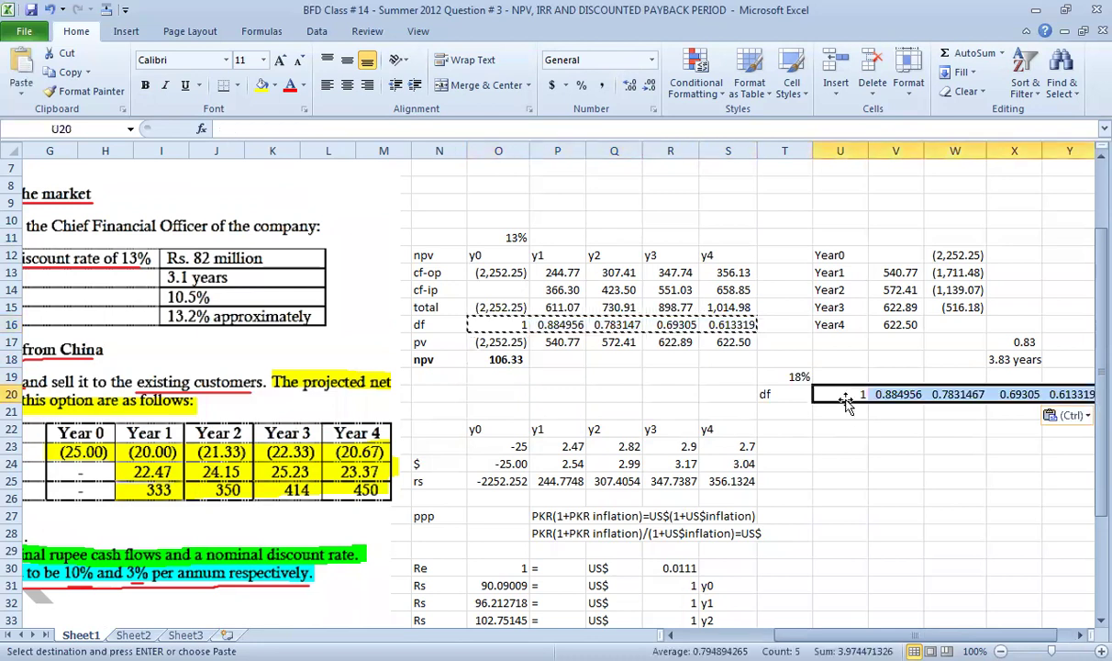
{"action": "left_click", "coordinate": [838, 446]}
- Change the rate to 18% in the copied y0 and y1 discount factor formulas in U20 and V20
{"action": "left_click", "coordinate": [841, 395]}
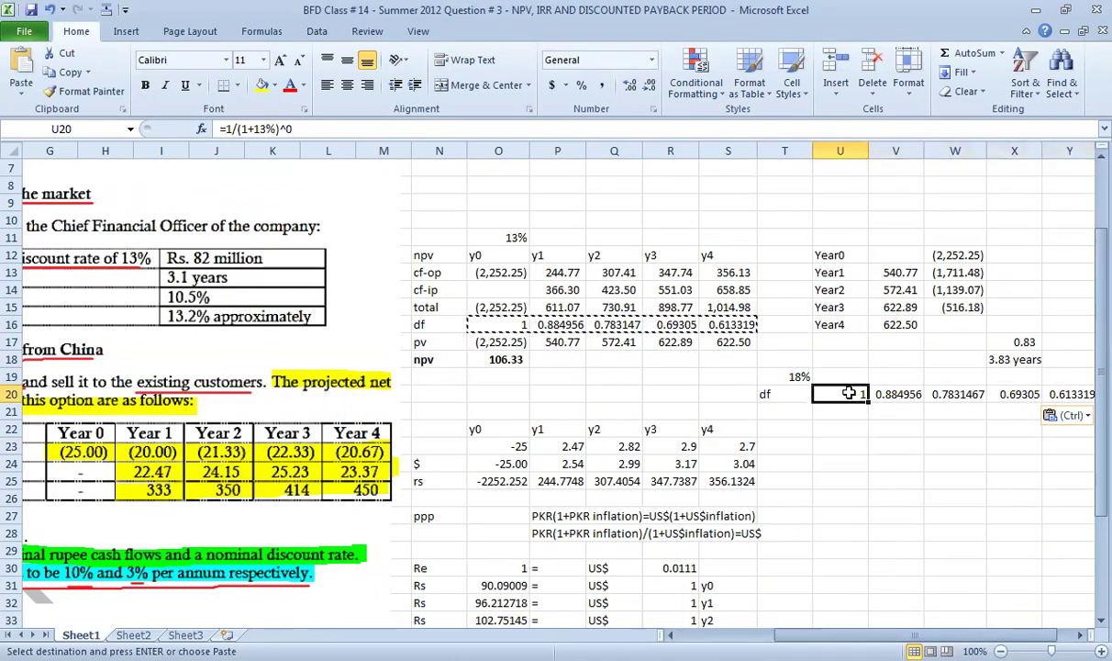
{"action": "double_click", "coordinate": [840, 395]}
{"action": "key", "text": "BackSpace"}
{"action": "type", "text": "8"}
{"action": "key", "text": "Tab"}
{"action": "key", "text": "F2"}
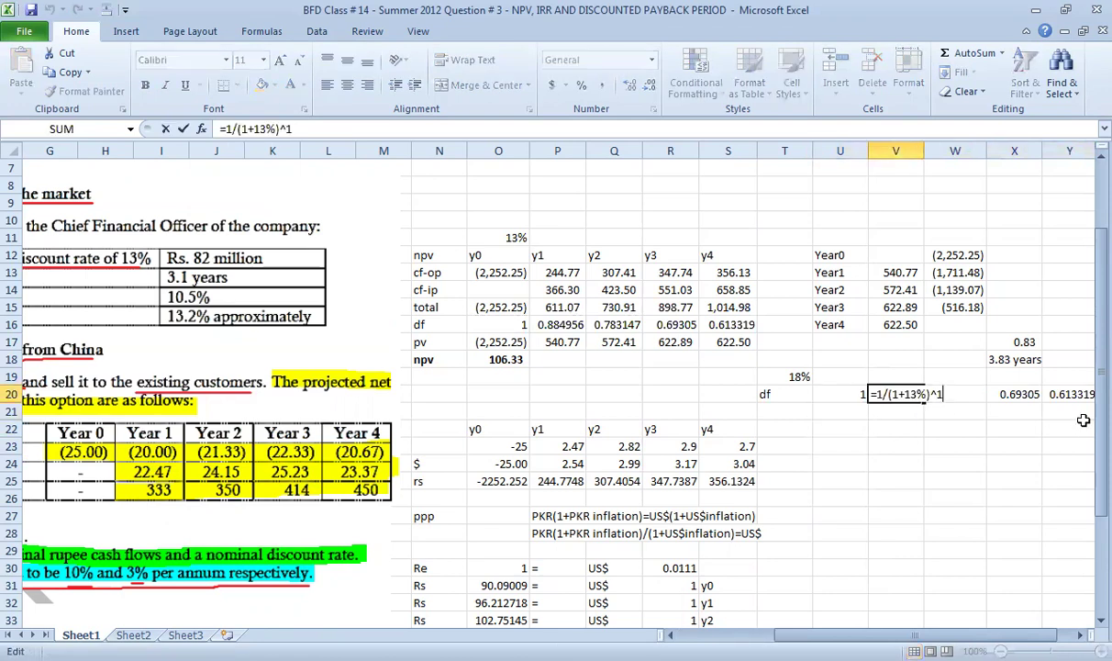
{"action": "key", "text": "BackSpace"}
{"action": "type", "text": "8"}
{"action": "key", "text": "Tab"}
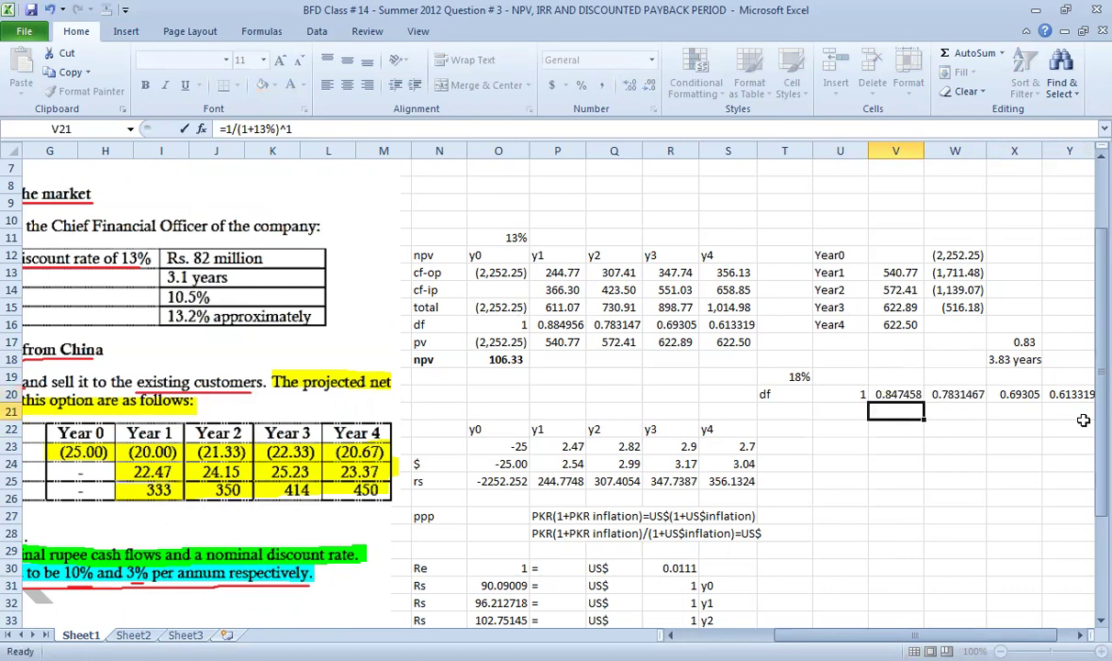
- Change the rate to 18% in the y2 discount factor formula in W20
{"action": "key", "text": "F2"}
{"action": "key", "text": "Left"}
{"action": "key", "text": "Left"}
{"action": "key", "text": "Left"}
{"action": "key", "text": "BackSpace"}
{"action": "type", "text": "8"}
{"action": "key", "text": "Return"}
- Change the rate to 18% in the y3 discount factor formula in X20
{"action": "key", "text": "Up"}
{"action": "key", "text": "Right"}
{"action": "key", "text": "F2"}
{"action": "key", "text": "Left"}
{"action": "key", "text": "Left"}
{"action": "key", "text": "Left"}
{"action": "key", "text": "Left"}
{"action": "key", "text": "Left"}
{"action": "key", "text": "BackSpace"}
{"action": "type", "text": "8"}
{"action": "key", "text": "Return"}
- Change the rate in Y20 so the y4 discount factor reads =1/(1+18%)^4
{"action": "key", "text": "Up"}
{"action": "key", "text": "Right"}
{"action": "key", "text": "F2"}
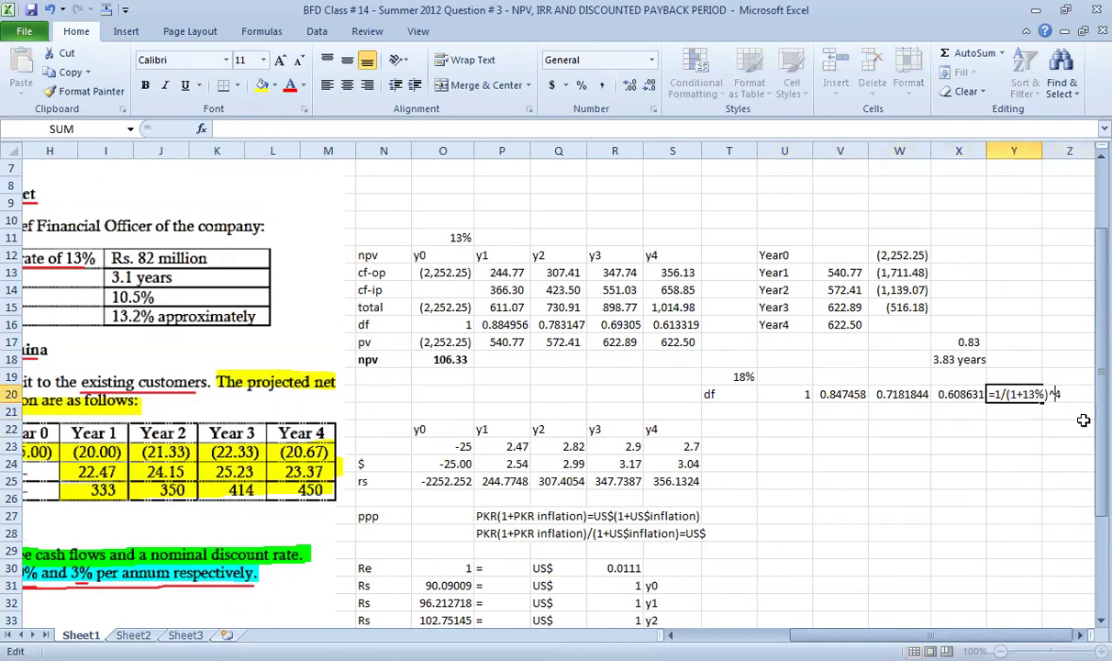
{"action": "key", "text": "Left"}
{"action": "key", "text": "Left"}
{"action": "key", "text": "Left"}
{"action": "key", "text": "Left"}
{"action": "key", "text": "BackSpace"}
{"action": "type", "text": "8"}
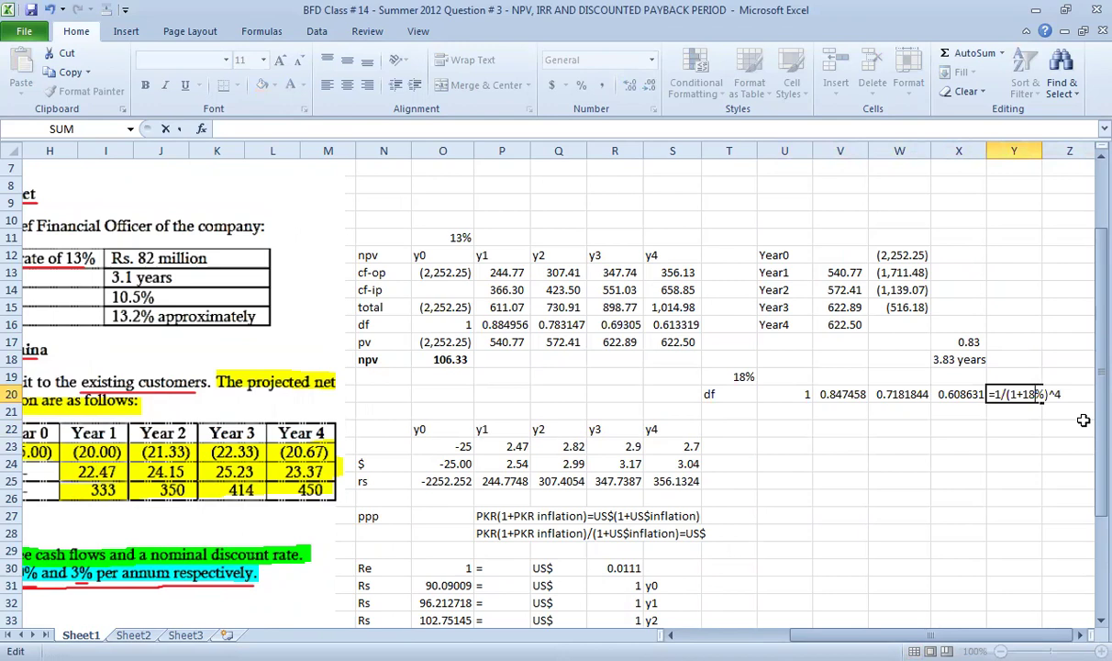
{"action": "key", "text": "Return"}
- Label T21 as pv and calculate the y0 present value at 18% in U21 as =O15*U20
{"action": "key", "text": "Left"}
{"action": "key", "text": "Left"}
{"action": "key", "text": "Left"}
{"action": "key", "text": "Left"}
{"action": "key", "text": "Left"}
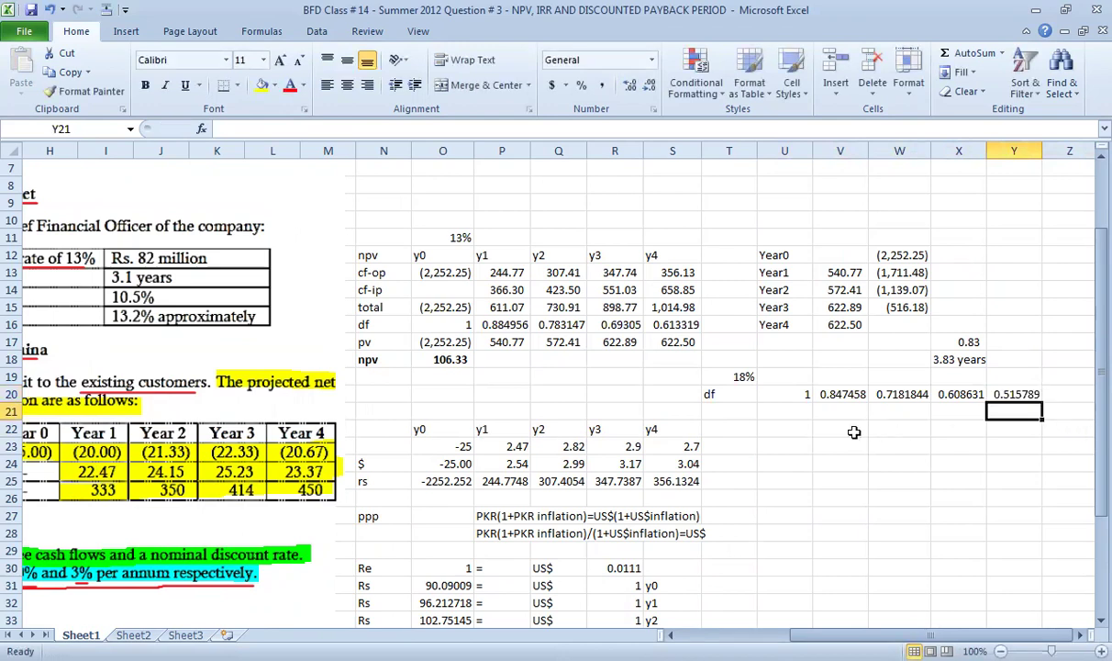
{"action": "type", "text": "pv"}
{"action": "key", "text": "Right"}
{"action": "type", "text": "="}
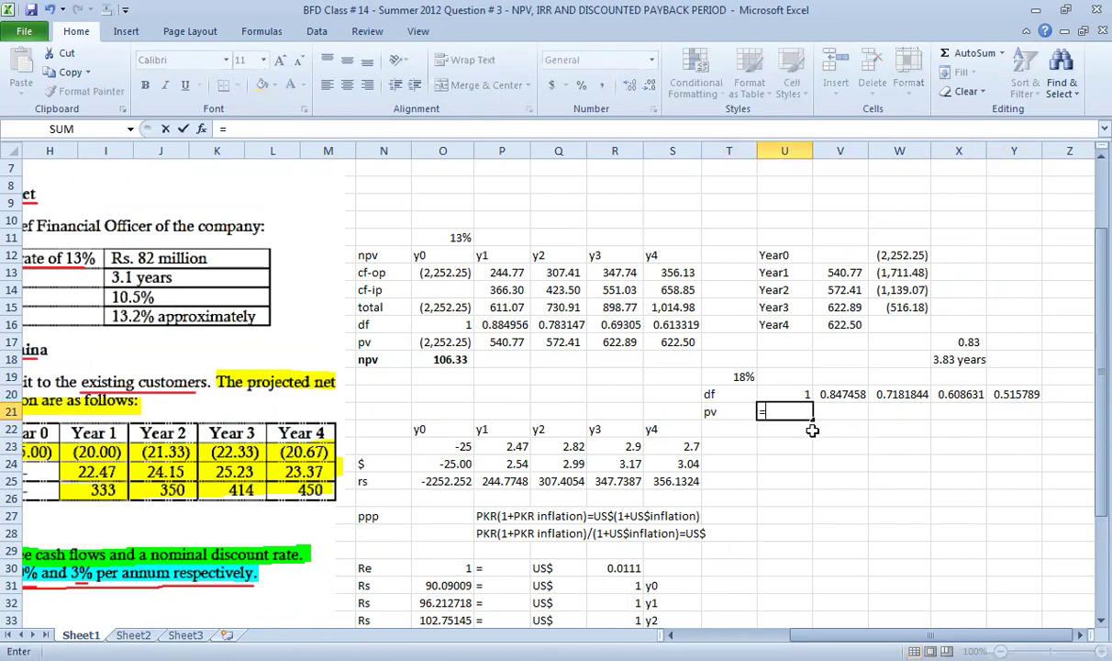
{"action": "left_click", "coordinate": [463, 310]}
{"action": "type", "text": "*"}
{"action": "left_click", "coordinate": [791, 393]}
{"action": "key", "text": "Return"}
- Copy the present value formula from U21 across V21:Y21 for years y1 to y4
{"action": "key", "text": "Up"}
{"action": "key", "text": "ctrl+c"}
{"action": "key", "text": "Right"}
{"action": "key", "text": "ctrl+v"}
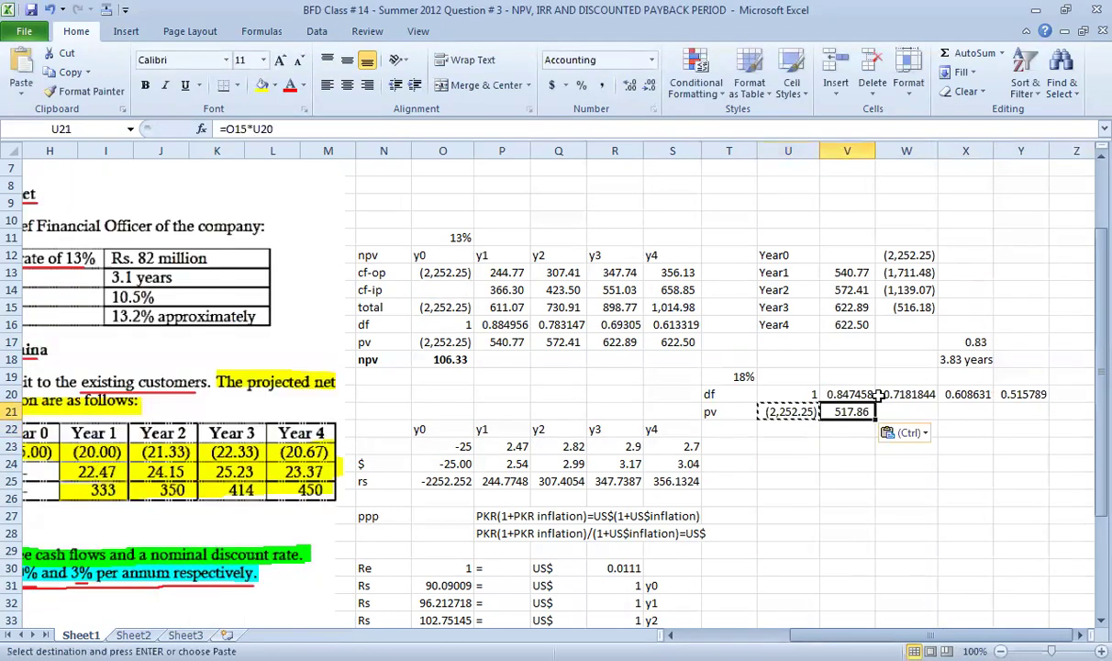
{"action": "key", "text": "F2"}
{"action": "key", "text": "Escape"}
{"action": "key", "text": "ctrl+c"}
{"action": "key", "text": "shift+Right"}
{"action": "key", "text": "shift+Right"}
{"action": "key", "text": "shift+Right"}
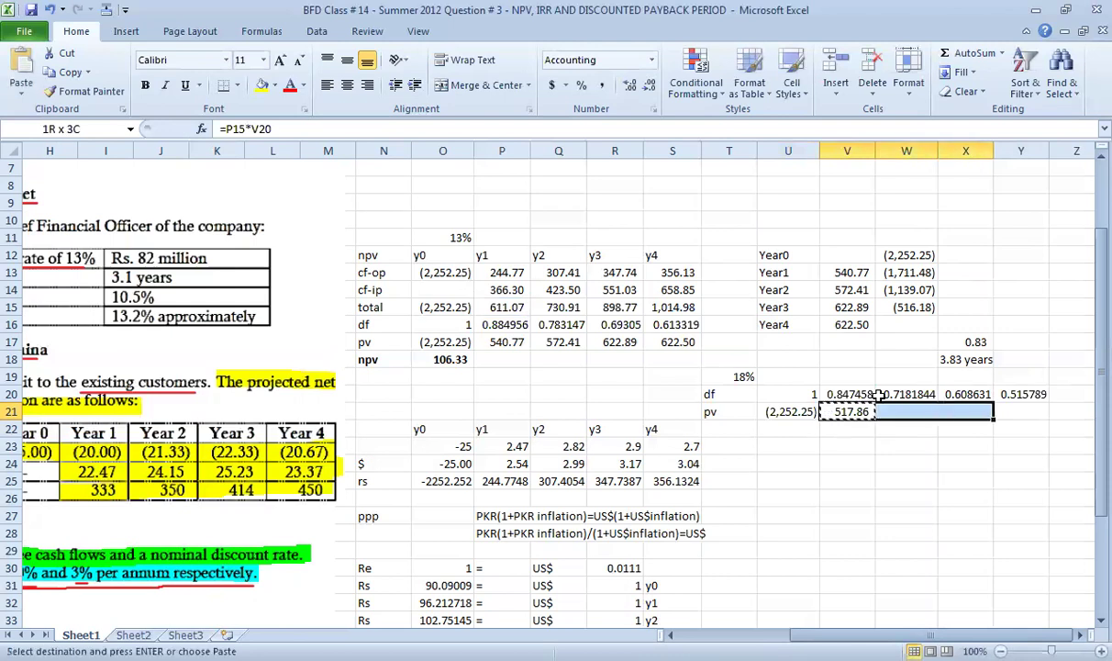
{"action": "key", "text": "ctrl+v"}
{"action": "key", "text": "Down"}
{"action": "key", "text": "Down"}
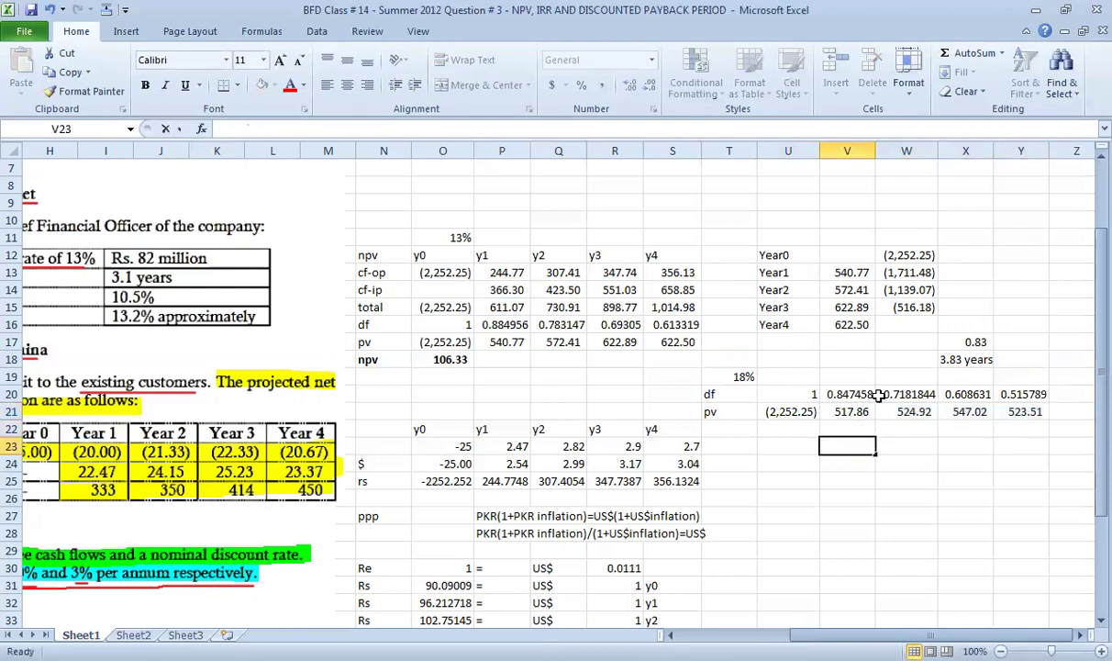
{"action": "key", "text": "Escape"}
- Label T22 as npv and total the 18% present values in U22 as =SUM(U21:Y21)
{"action": "left_click", "coordinate": [755, 429]}
{"action": "type", "text": "npv"}
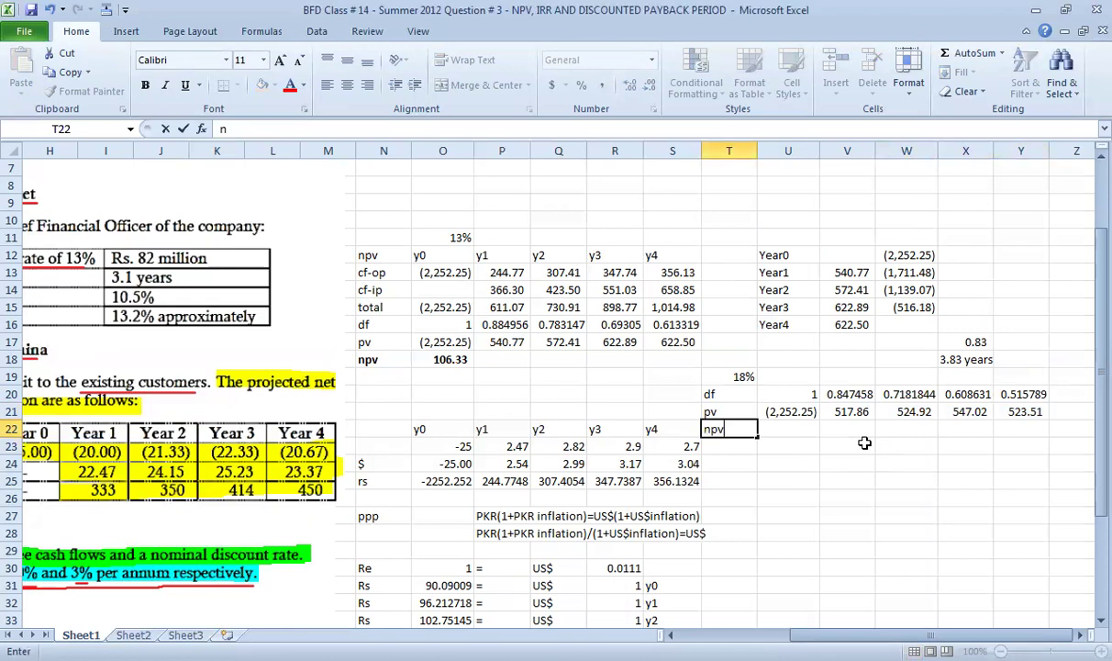
{"action": "key", "text": "Return"}
{"action": "key", "text": "Up"}
{"action": "key", "text": "Right"}
{"action": "key", "text": "F2"}
{"action": "key", "text": "alt+equal"}
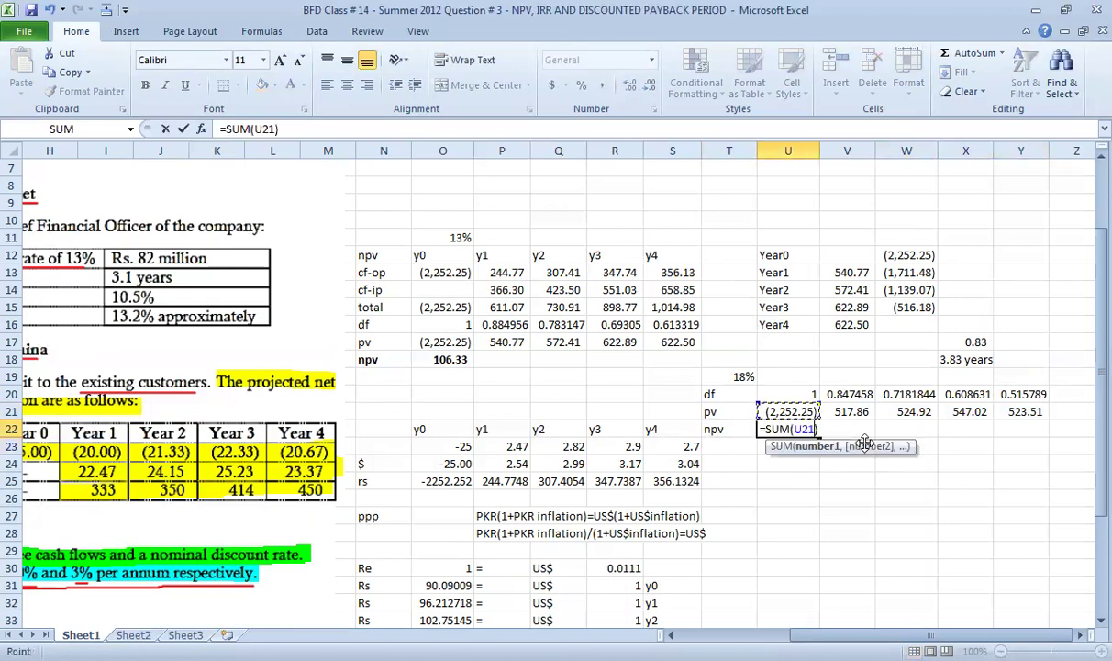
{"action": "key", "text": "ctrl+shift+Right"}
{"action": "key", "text": "ctrl+Return"}
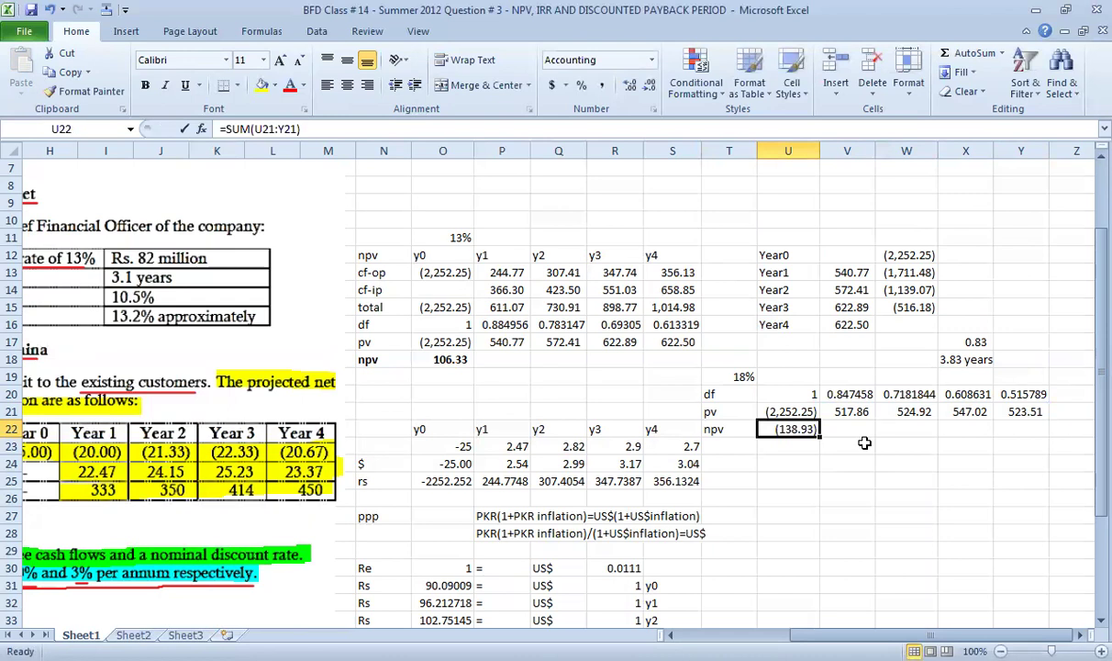
- List the IRR interpolation labels A%, NPVa, B% and NPVb in U23:U26
{"action": "key", "text": "Down"}
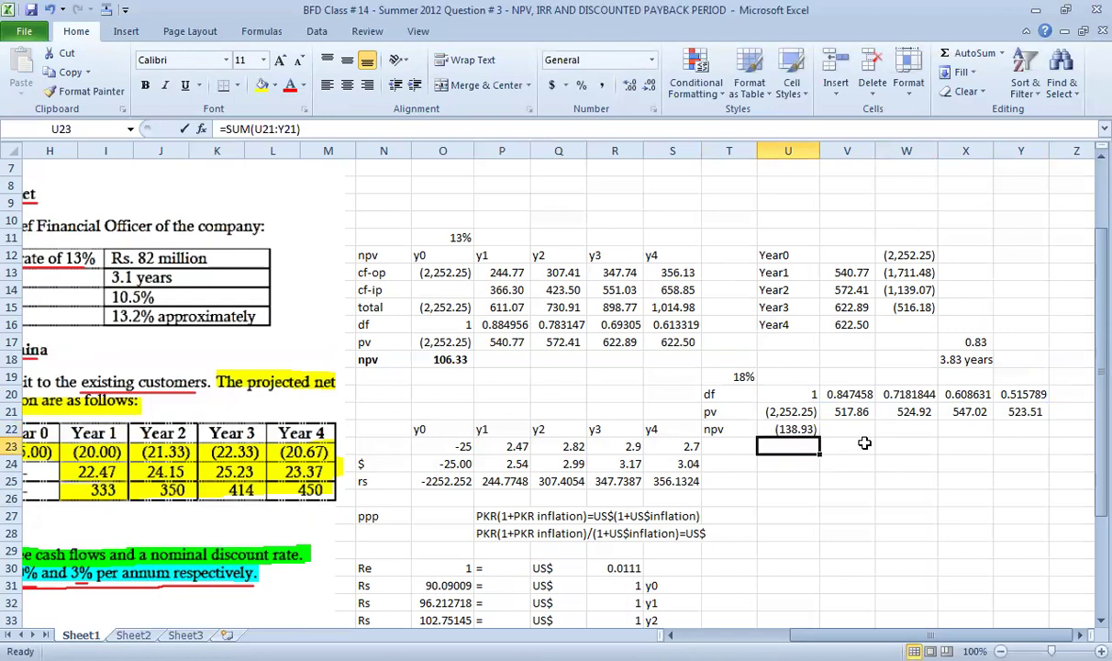
{"action": "type", "text": "A%"}
{"action": "key", "text": "Return"}
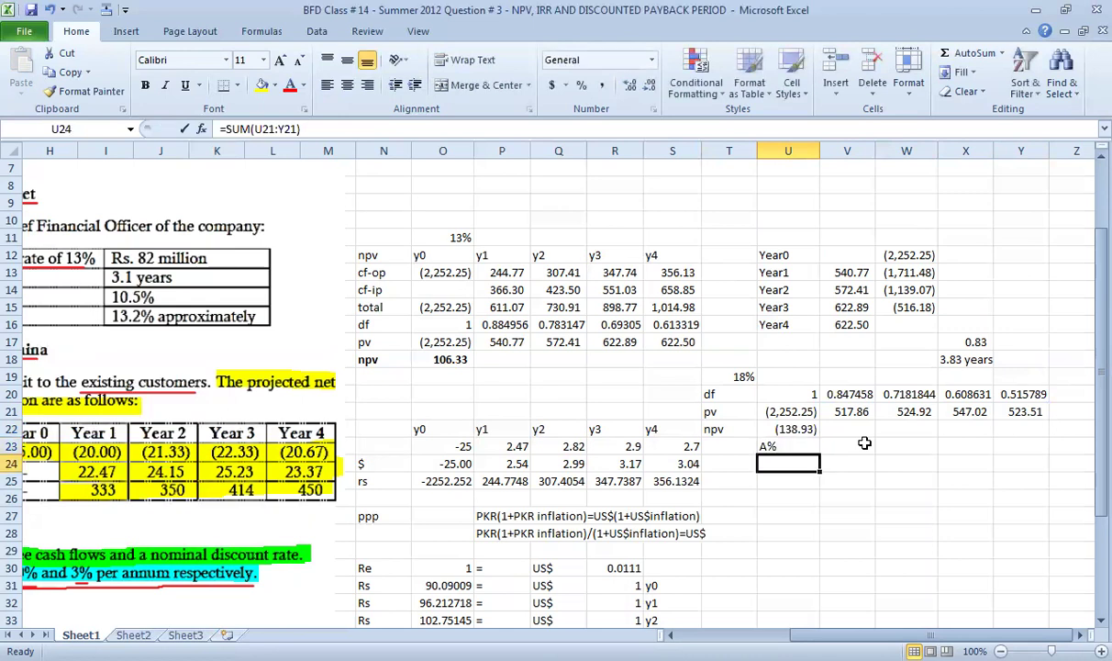
{"action": "type", "text": "NPVa"}
{"action": "key", "text": "Return"}
{"action": "type", "text": "B%"}
{"action": "key", "text": "Return"}
{"action": "type", "text": "B"}
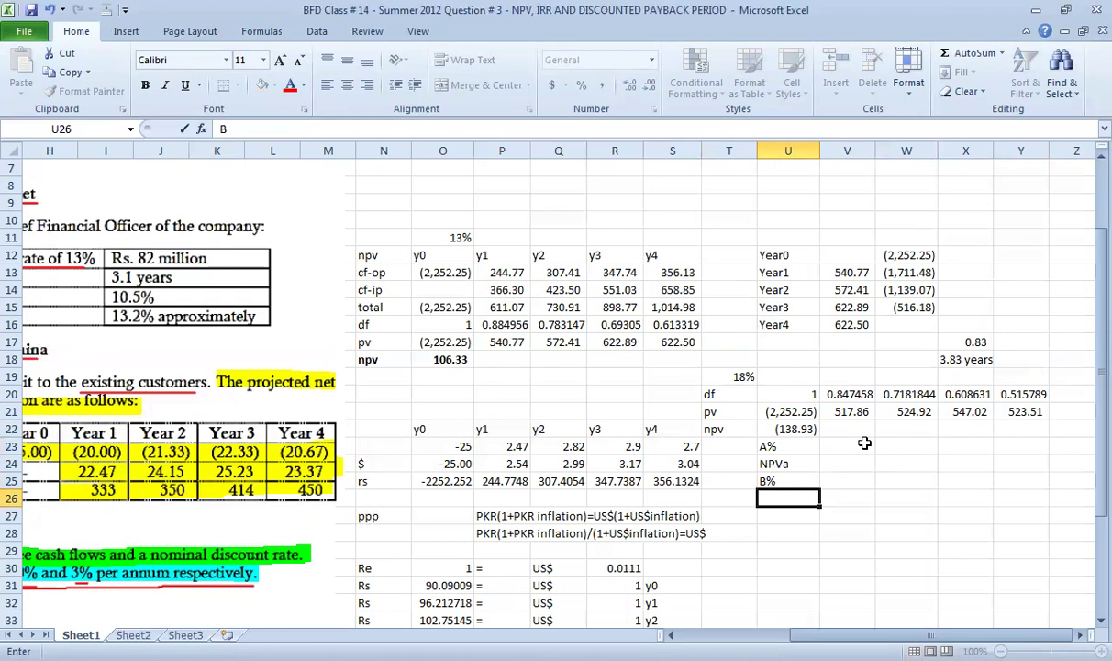
{"action": "key", "text": "BackSpace"}
{"action": "type", "text": "NPV"}
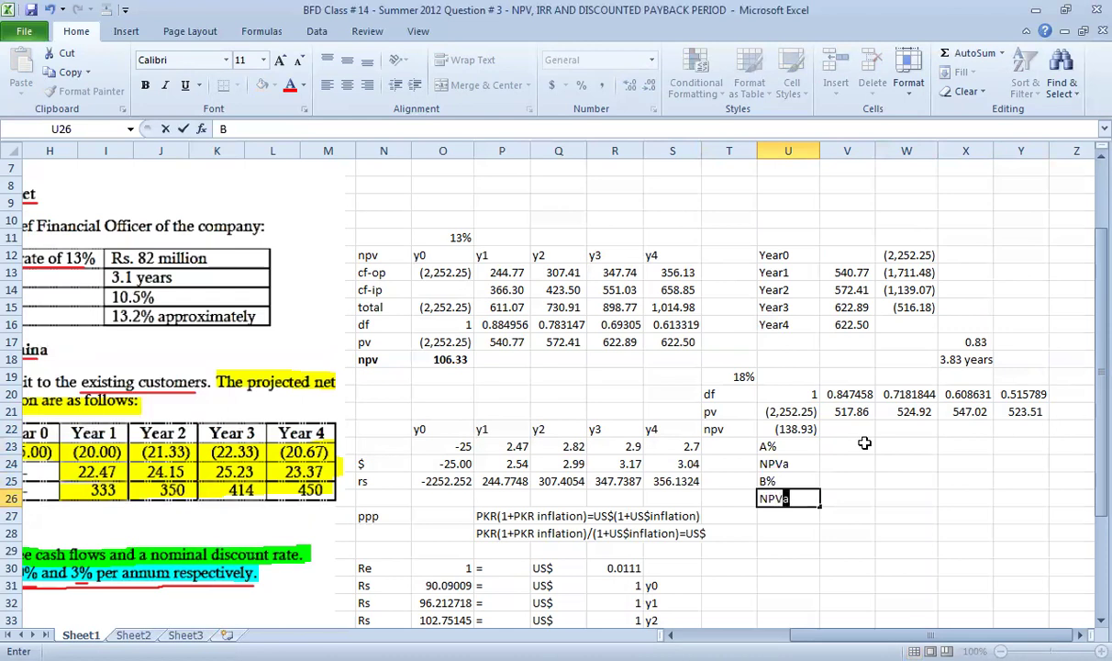
{"action": "type", "text": "b"}
{"action": "left_click", "coordinate": [864, 443]}
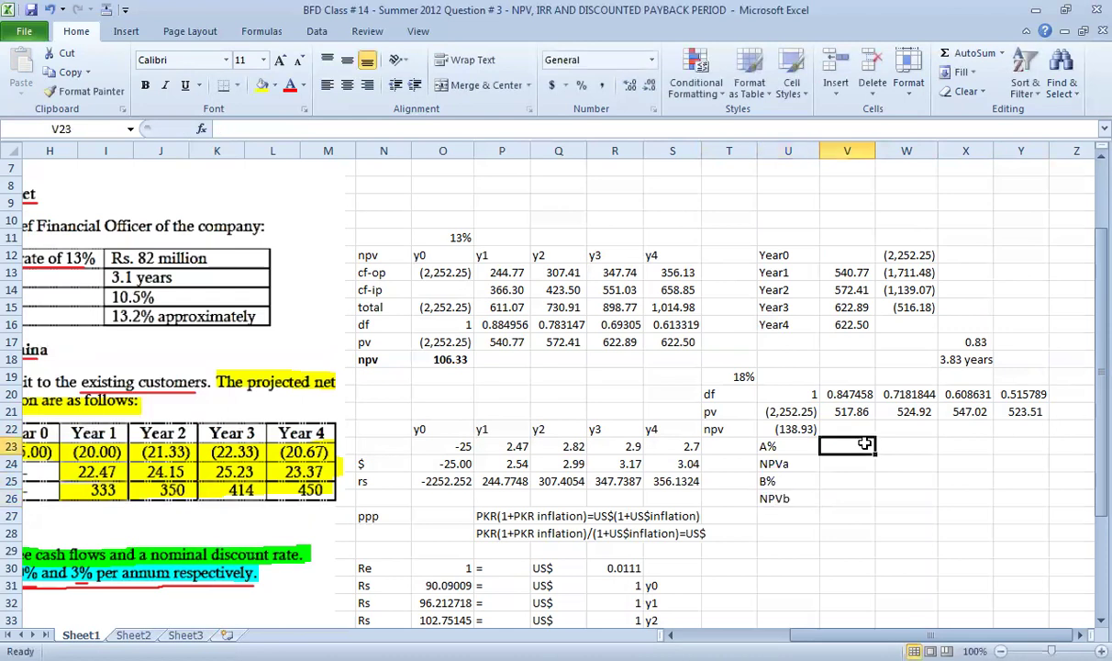
- Enter 13% beside A% in V23 and 18% beside B% in V25
{"action": "type", "text": "8"}
{"action": "type", "text": "3"}
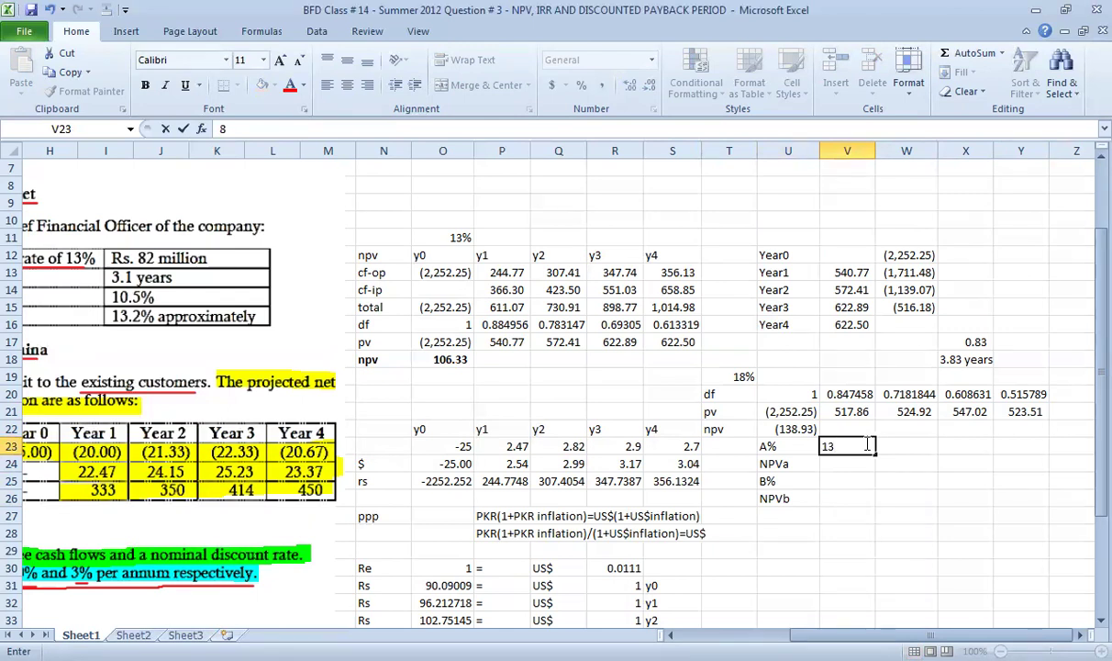
{"action": "key", "text": "Return"}
{"action": "key", "text": "Return"}
{"action": "type", "text": "18%"}
{"action": "key", "text": "Return"}
- Link NPVa in V24 to the 13% NPV in O18 and NPVb in V26 to the 18% NPV in U22
{"action": "key", "text": "Up"}
{"action": "key", "text": "Up"}
{"action": "type", "text": "="}
{"action": "left_click", "coordinate": [443, 359]}
{"action": "key", "text": "Return"}
{"action": "left_click", "coordinate": [851, 498]}
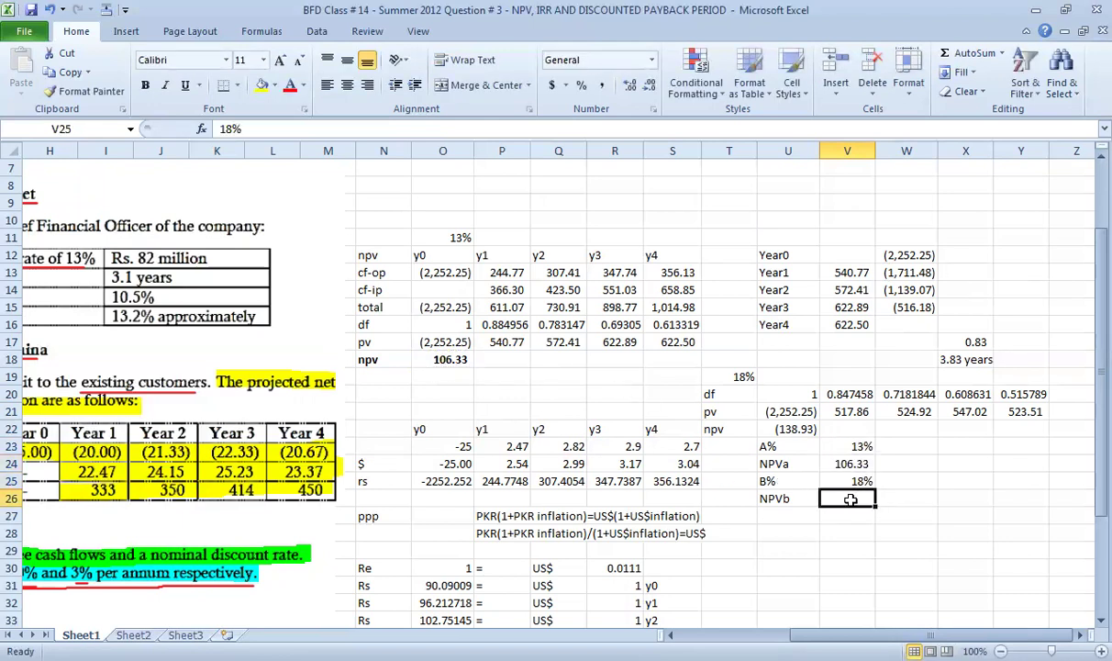
{"action": "type", "text": "="}
{"action": "left_click", "coordinate": [776, 429]}
{"action": "key", "text": "Return"}
- Enter the IRR interpolation formula =V23+(V24/V24-V26)*(V25-V23) in V28
{"action": "type", "text": "="}
{"action": "key", "text": "Escape"}
{"action": "key", "text": "Return"}
{"action": "type", "text": "="}
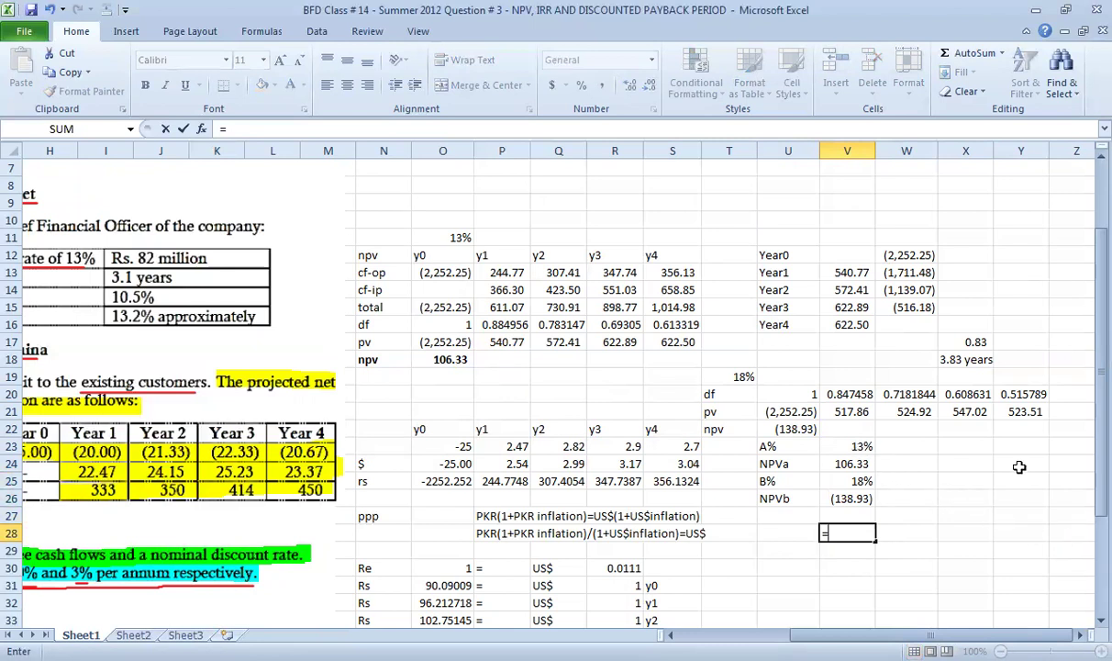
{"action": "left_click", "coordinate": [851, 447]}
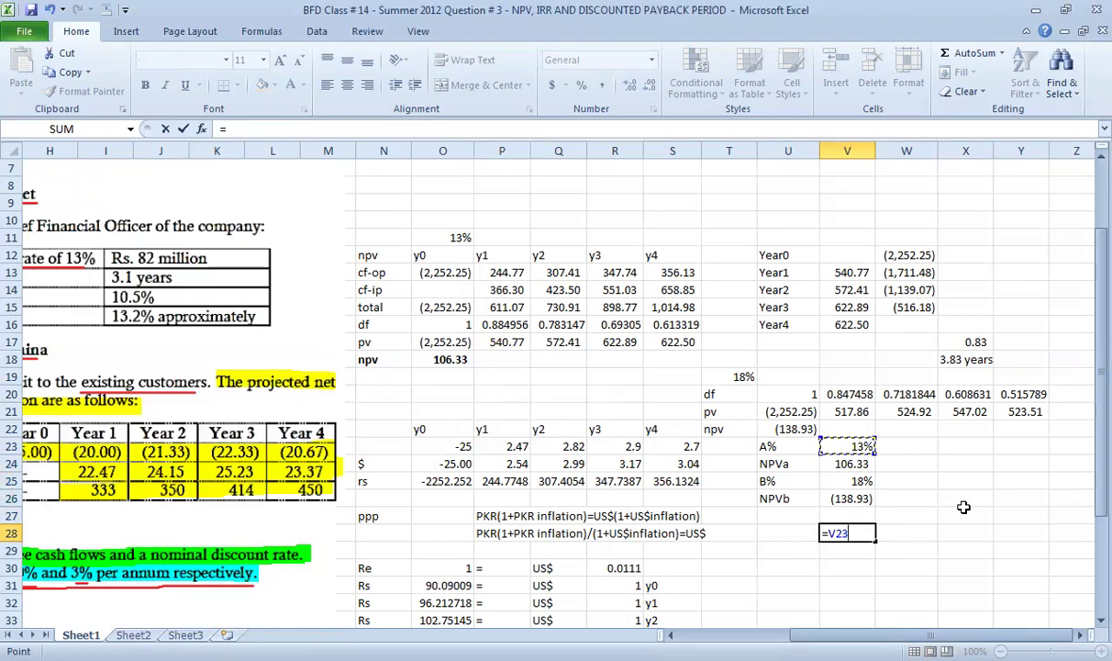
{"action": "type", "text": "+("}
{"action": "left_click", "coordinate": [839, 464]}
{"action": "type", "text": "/"}
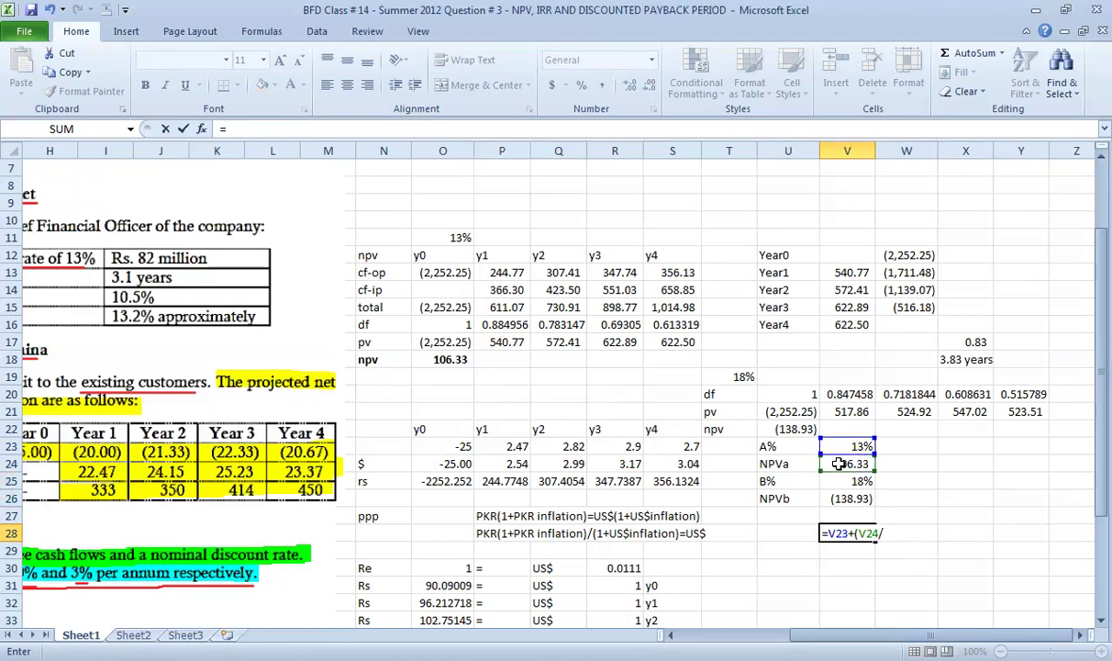
{"action": "left_click", "coordinate": [838, 464]}
{"action": "type", "text": "-"}
{"action": "left_click", "coordinate": [839, 496]}
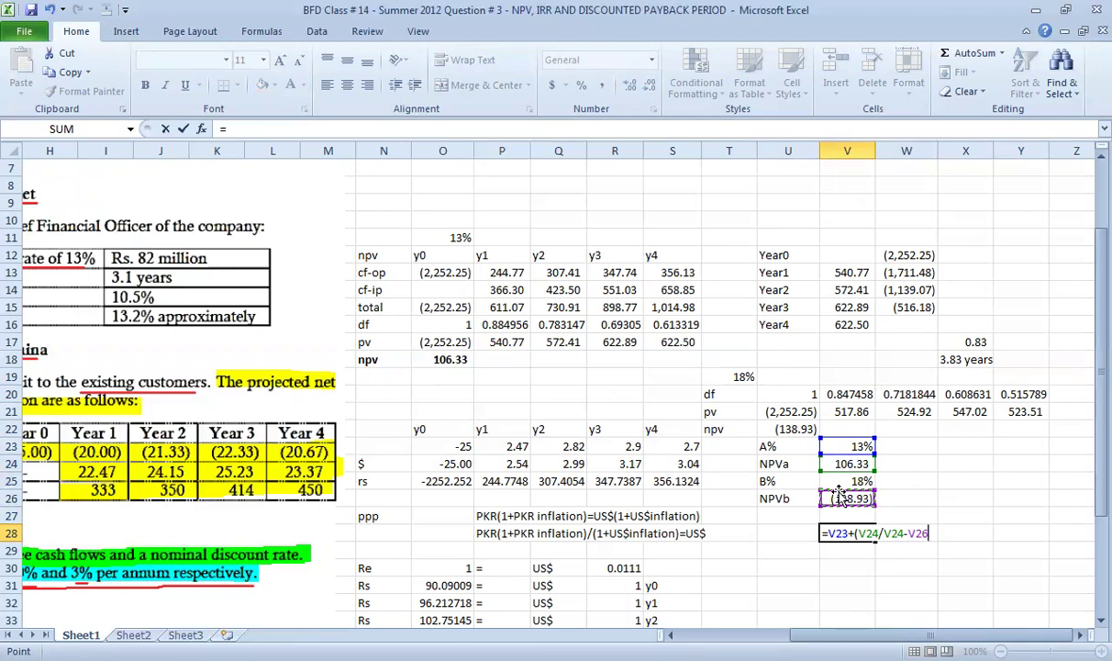
{"action": "type", "text": "**"}
{"action": "key", "text": "BackSpace"}
{"action": "type", "text": "("}
{"action": "left_click", "coordinate": [837, 479]}
{"action": "type", "text": "-"}
{"action": "left_click", "coordinate": [847, 446]}
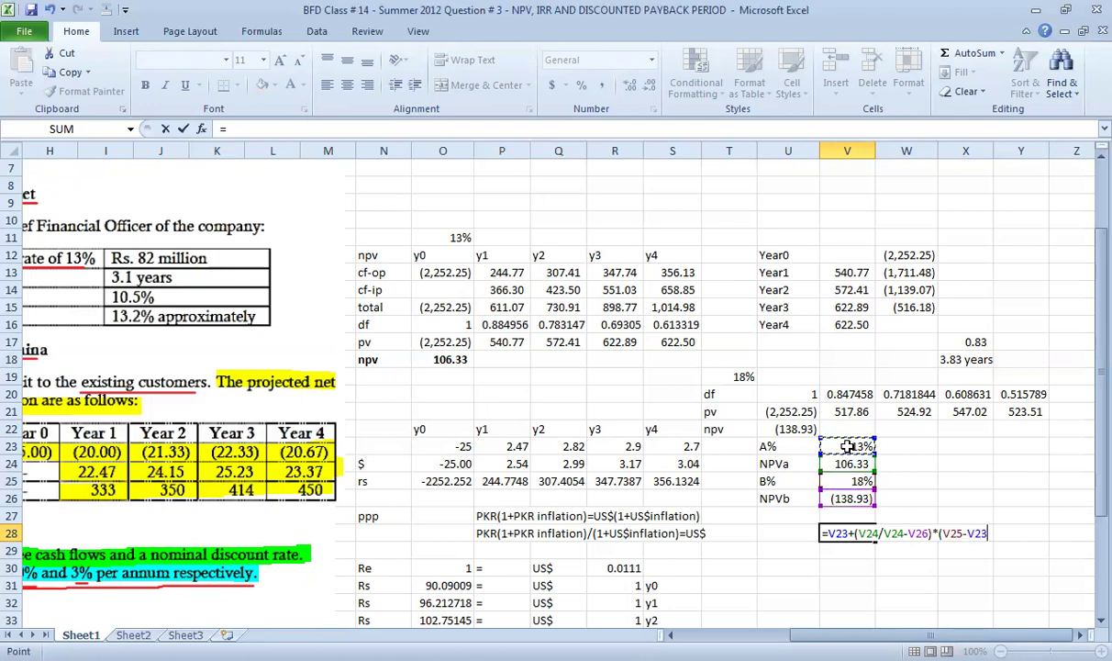
{"action": "type", "text": ")"}
{"action": "key", "text": "Return"}
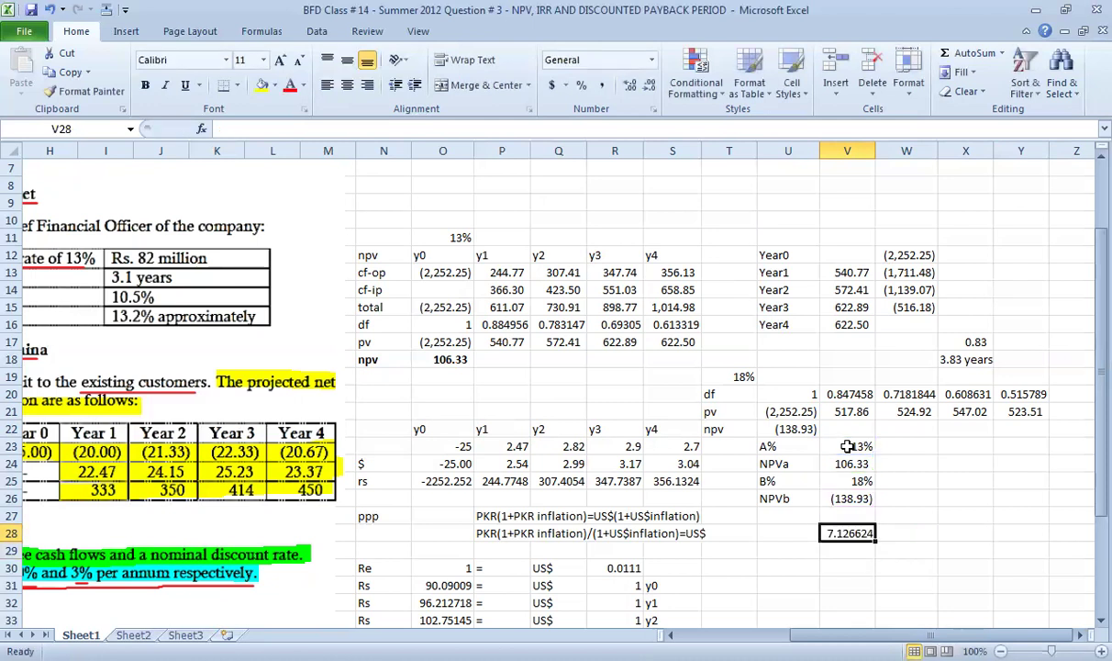
- Wrap the product in V28 in an outer pair of parentheses, making the formula =V23+((V24/V24-V26)*(V25-V23))
{"action": "key", "text": "F2"}
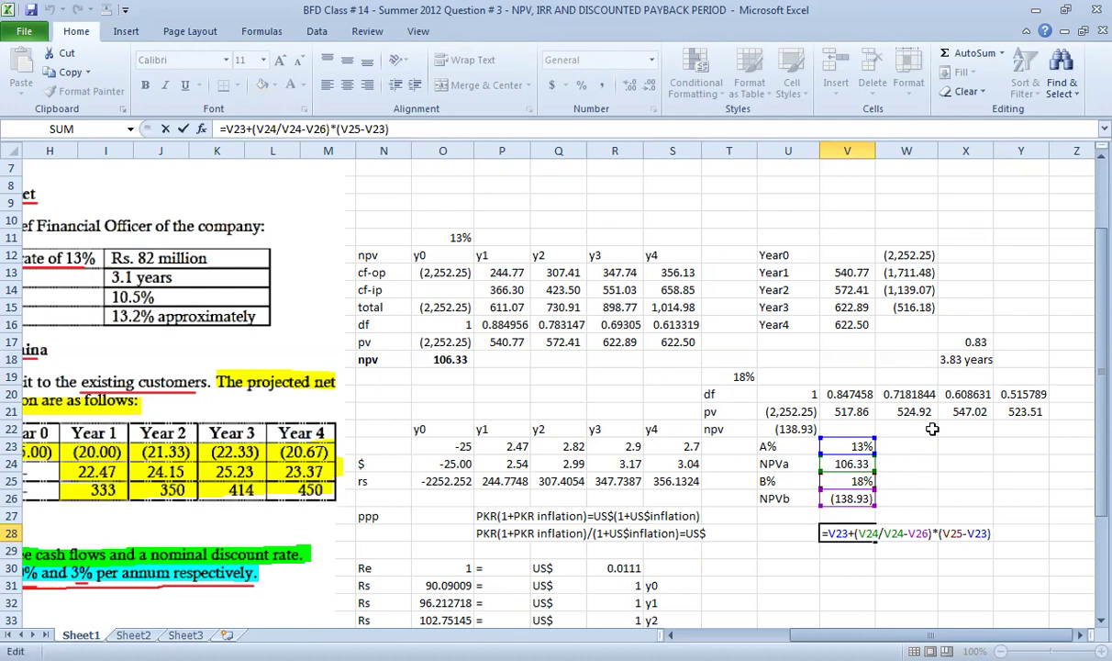
{"action": "key", "text": "Return"}
{"action": "key", "text": "F2"}
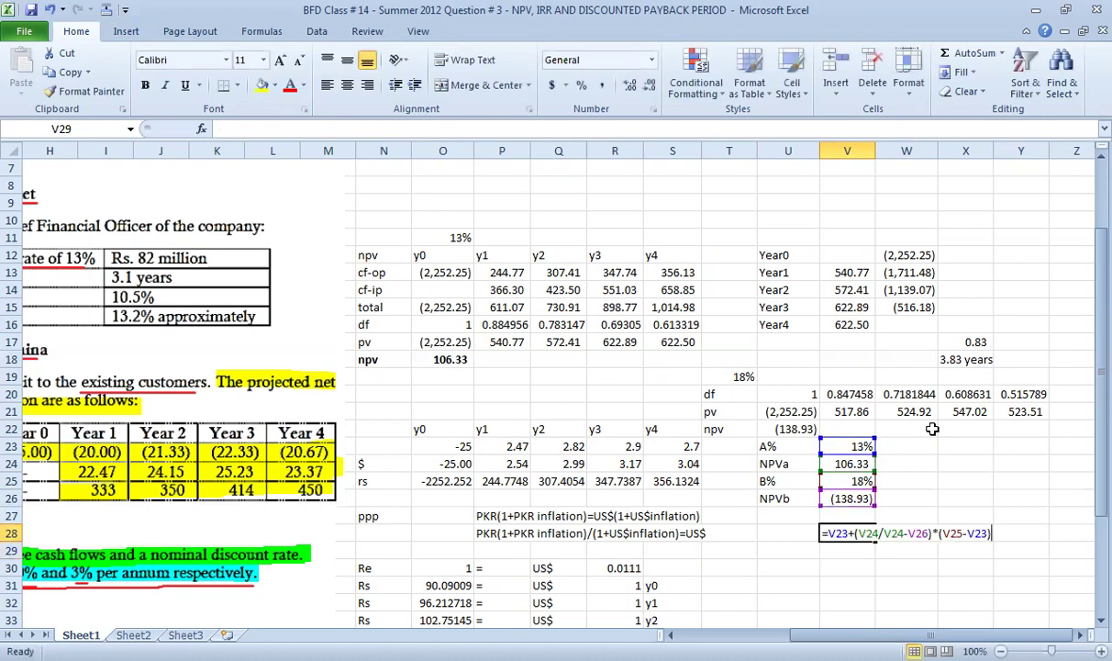
{"action": "key", "text": "Left"}
{"action": "key", "text": "Left"}
{"action": "key", "text": "Left"}
{"action": "key", "text": "Left"}
{"action": "key", "text": "Left"}
{"action": "key", "text": "Left"}
{"action": "key", "text": "Left"}
{"action": "key", "text": "Left"}
{"action": "key", "text": "Left"}
{"action": "key", "text": "Left"}
{"action": "key", "text": "Left"}
{"action": "key", "text": "Left"}
{"action": "key", "text": "Left"}
{"action": "key", "text": "Left"}
{"action": "key", "text": "Left"}
{"action": "key", "text": "Left"}
{"action": "key", "text": "Left"}
{"action": "key", "text": "Left"}
{"action": "key", "text": "Left"}
{"action": "key", "text": "Left"}
{"action": "key", "text": "Left"}
{"action": "key", "text": "Left"}
{"action": "key", "text": "Left"}
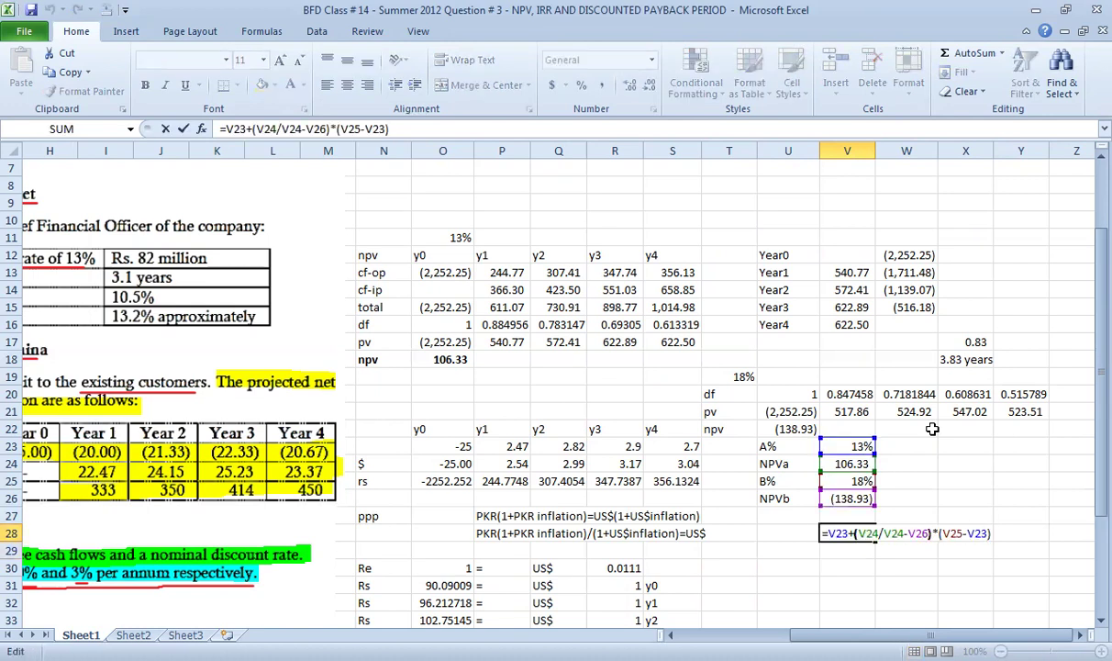
{"action": "type", "text": "("}
{"action": "key", "text": "Right"}
{"action": "key", "text": "Right"}
{"action": "key", "text": "Right"}
{"action": "key", "text": "Right"}
{"action": "key", "text": "Right"}
{"action": "key", "text": "Right"}
{"action": "key", "text": "Right"}
{"action": "key", "text": "Right"}
{"action": "key", "text": "Right"}
{"action": "key", "text": "Right"}
{"action": "key", "text": "Right"}
{"action": "key", "text": "Right"}
{"action": "key", "text": "Right"}
{"action": "key", "text": "Right"}
{"action": "key", "text": "Right"}
{"action": "key", "text": "Right"}
{"action": "key", "text": "Right"}
{"action": "key", "text": "Right"}
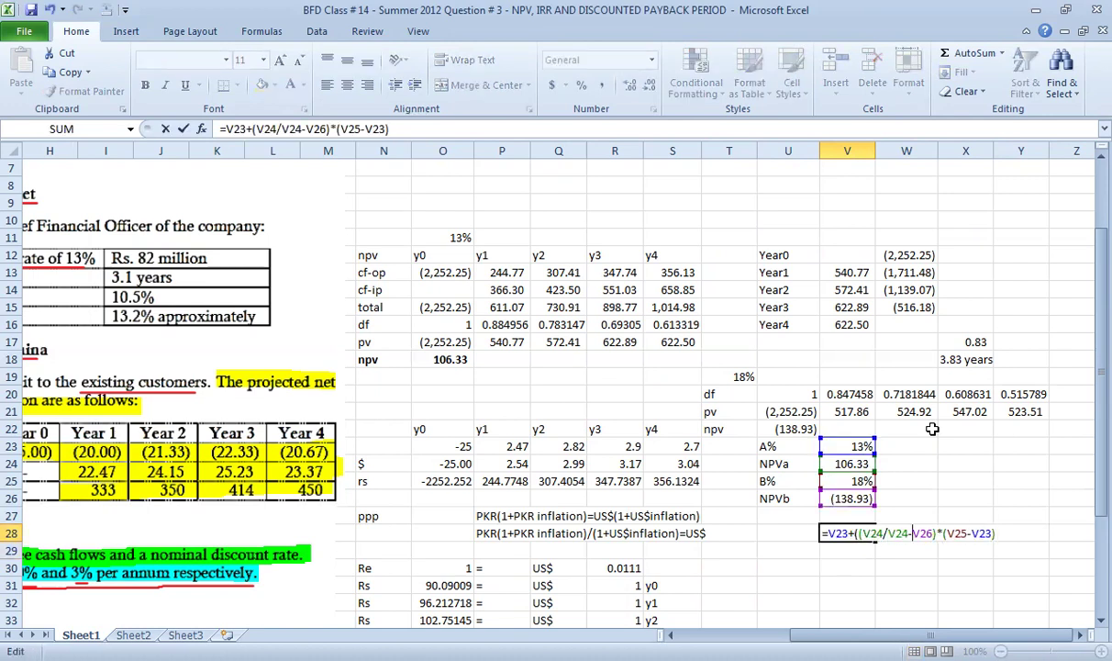
{"action": "key", "text": "Right"}
{"action": "key", "text": "Right"}
{"action": "key", "text": "Right"}
{"action": "key", "text": "Right"}
{"action": "type", "text": ")"}
{"action": "key", "text": "Return"}
- Examine the V28 interpolation formula's cell references and parentheses against the A%, NPVa, B% and NPVb inputs
{"action": "key", "text": "F2"}
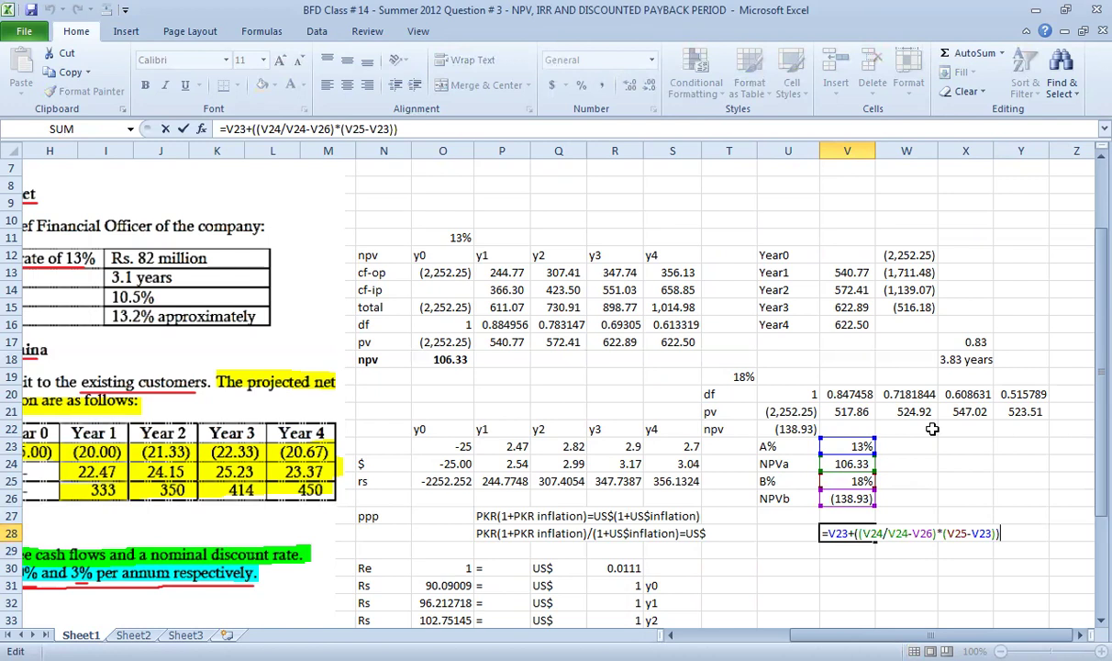
{"action": "key", "text": "Escape"}
{"action": "key", "text": "F2"}
{"action": "key", "text": "Left"}
{"action": "key", "text": "Left"}
{"action": "key", "text": "Left"}
{"action": "key", "text": "Left"}
{"action": "key", "text": "Left"}
{"action": "key", "text": "Left"}
{"action": "key", "text": "Left"}
{"action": "key", "text": "Left"}
{"action": "key", "text": "Left"}
{"action": "key", "text": "Left"}
{"action": "key", "text": "Left"}
{"action": "key", "text": "Left"}
{"action": "key", "text": "Left"}
{"action": "key", "text": "Left"}
{"action": "key", "text": "Left"}
{"action": "key", "text": "Left"}
{"action": "key", "text": "Left"}
{"action": "key", "text": "Left"}
{"action": "key", "text": "Left"}
{"action": "key", "text": "Left"}
{"action": "key", "text": "Left"}
{"action": "key", "text": "Left"}
{"action": "key", "text": "Left"}
{"action": "key", "text": "Left"}
{"action": "key", "text": "Left"}
{"action": "key", "text": "Left"}
{"action": "key", "text": "Right"}
{"action": "key", "text": "Return"}
{"action": "key", "text": "Up"}
{"action": "key", "text": "Up"}
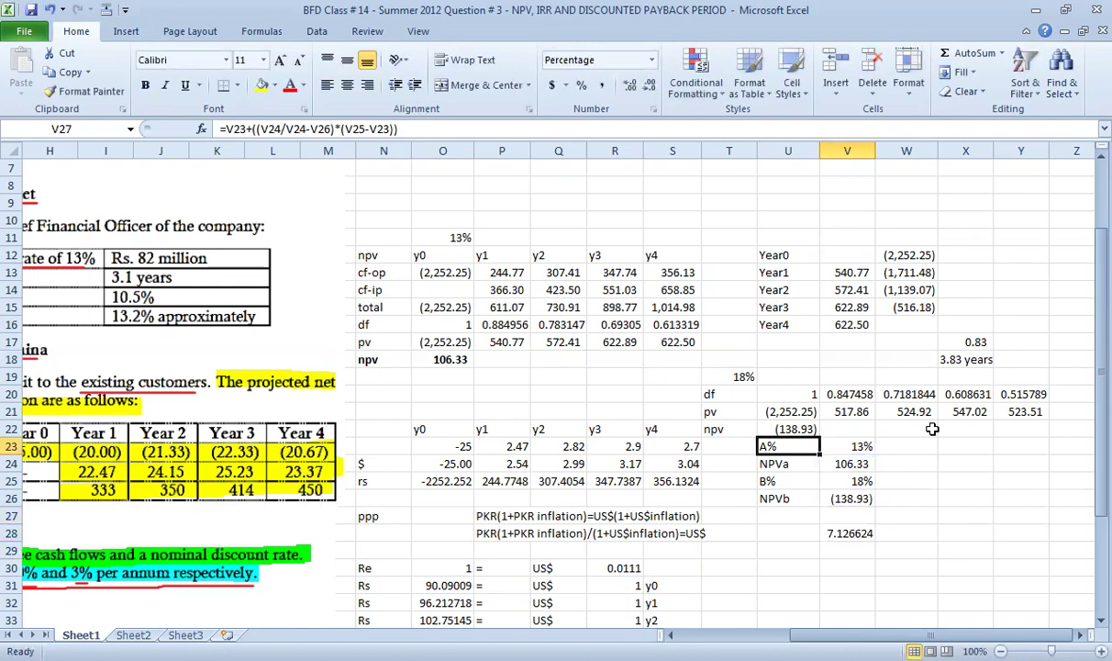
{"action": "key", "text": "Up"}
{"action": "key", "text": "F2"}
{"action": "key", "text": "Escape"}
{"action": "key", "text": "Down"}
{"action": "key", "text": "Right"}
{"action": "key", "text": "Down"}
{"action": "key", "text": "Down"}
{"action": "key", "text": "Down"}
{"action": "key", "text": "Down"}
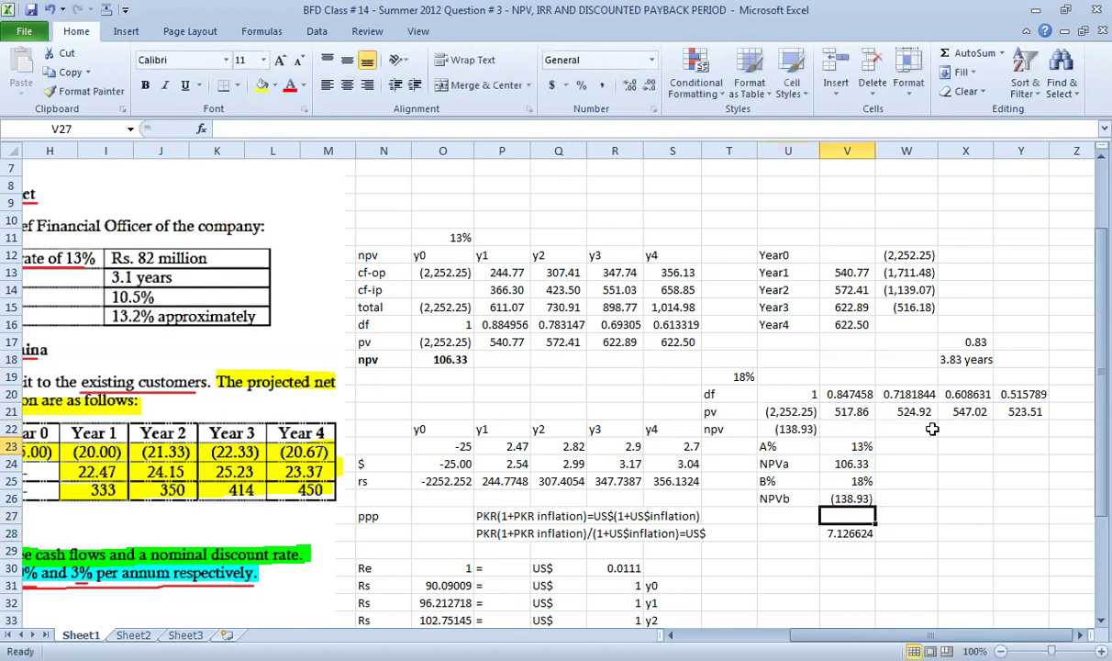
- Enclose the denominator V24-V26 in parentheses so that V28 reads =V23+((V24/(V24-V26))*(V25-V23))
{"action": "key", "text": "Down"}
{"action": "key", "text": "F2"}
{"action": "key", "text": "Left"}
{"action": "key", "text": "Left"}
{"action": "key", "text": "Left"}
{"action": "key", "text": "Left"}
{"action": "key", "text": "Left"}
{"action": "key", "text": "Left"}
{"action": "key", "text": "Left"}
{"action": "key", "text": "Left"}
{"action": "key", "text": "Left"}
{"action": "key", "text": "Left"}
{"action": "key", "text": "Left"}
{"action": "key", "text": "Left"}
{"action": "key", "text": "Left"}
{"action": "key", "text": "Left"}
{"action": "key", "text": "Left"}
{"action": "key", "text": "Left"}
{"action": "key", "text": "Left"}
{"action": "key", "text": "Left"}
{"action": "key", "text": "Left"}
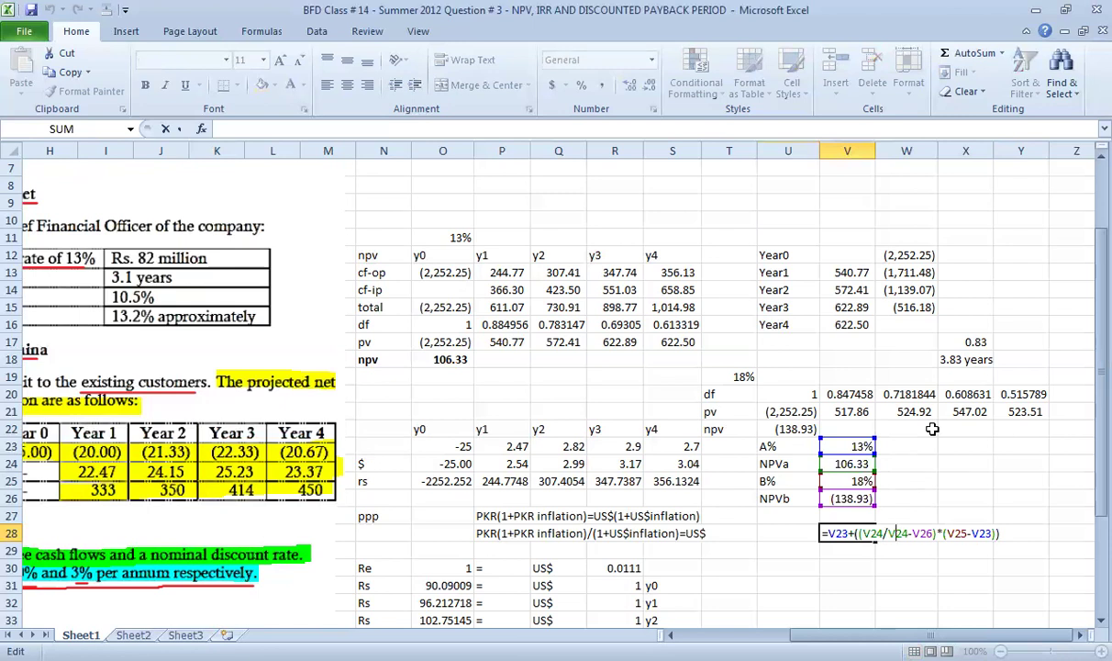
{"action": "key", "text": "Left"}
{"action": "type", "text": "("}
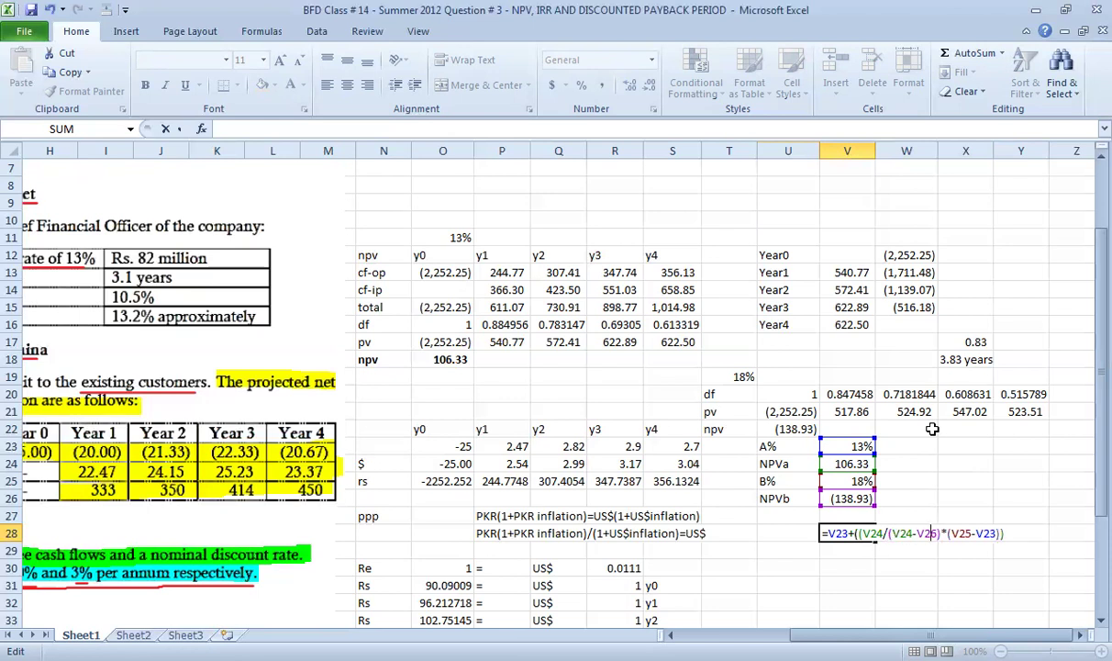
{"action": "key", "text": "Return"}
{"action": "key", "text": "Up"}
{"action": "key", "text": "F2"}
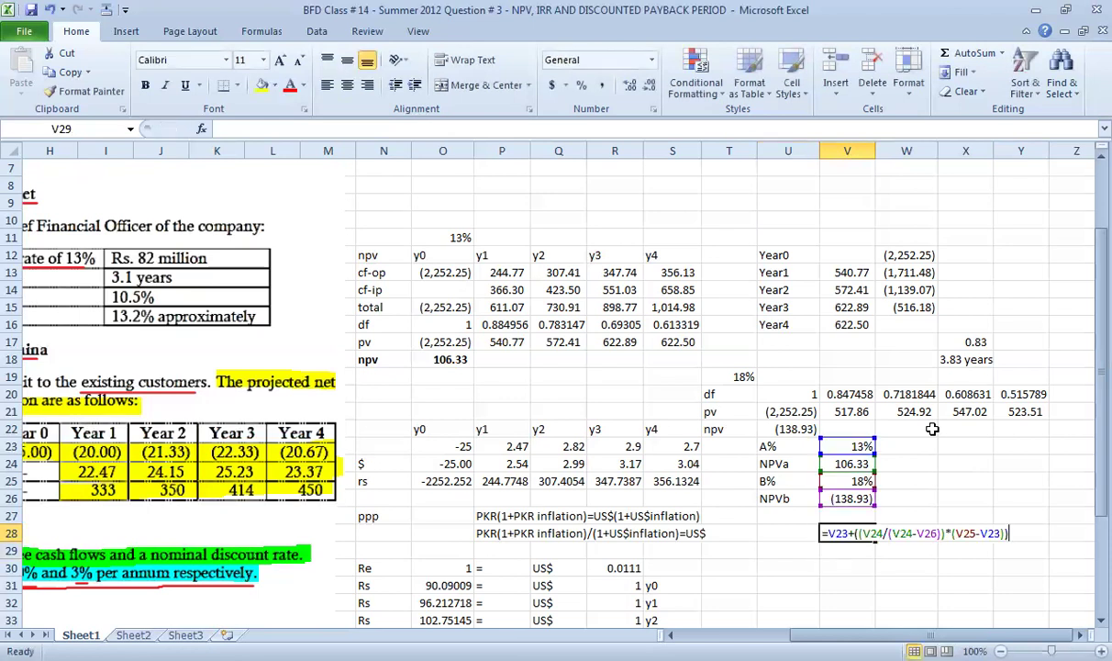
{"action": "key", "text": "Escape"}
- Format the IRR in V28 as a bold percentage with two decimal places
{"action": "left_click", "coordinate": [580, 84]}
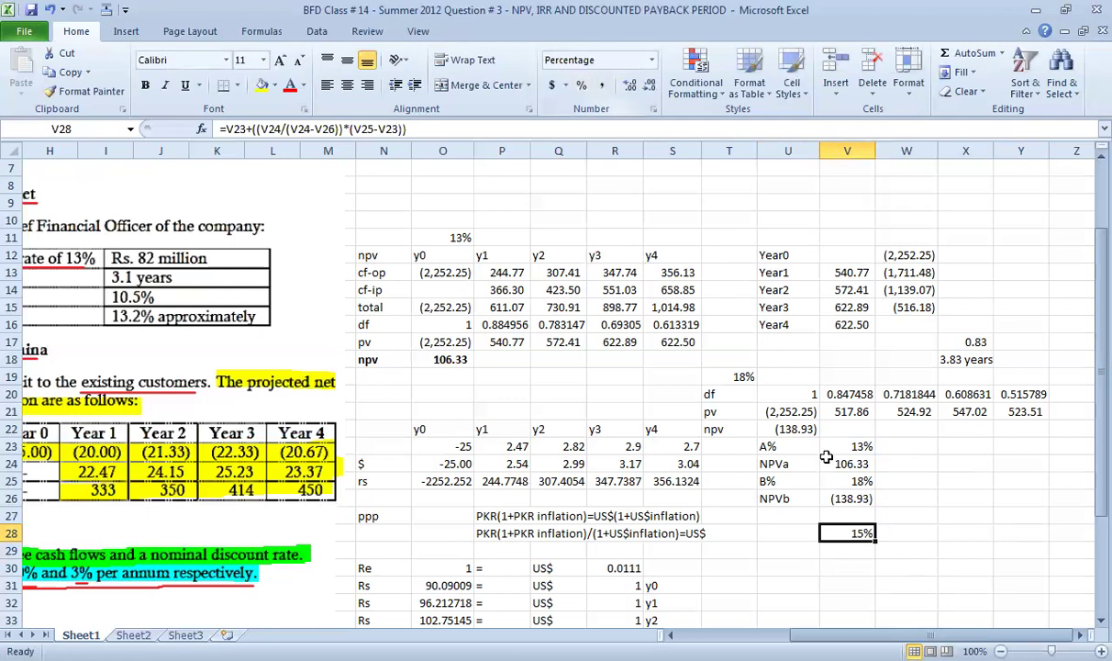
{"action": "left_click", "coordinate": [907, 534]}
{"action": "left_click", "coordinate": [846, 537]}
{"action": "key", "text": "ctrl+b"}
{"action": "key", "text": "Right"}
{"action": "key", "text": "Right"}
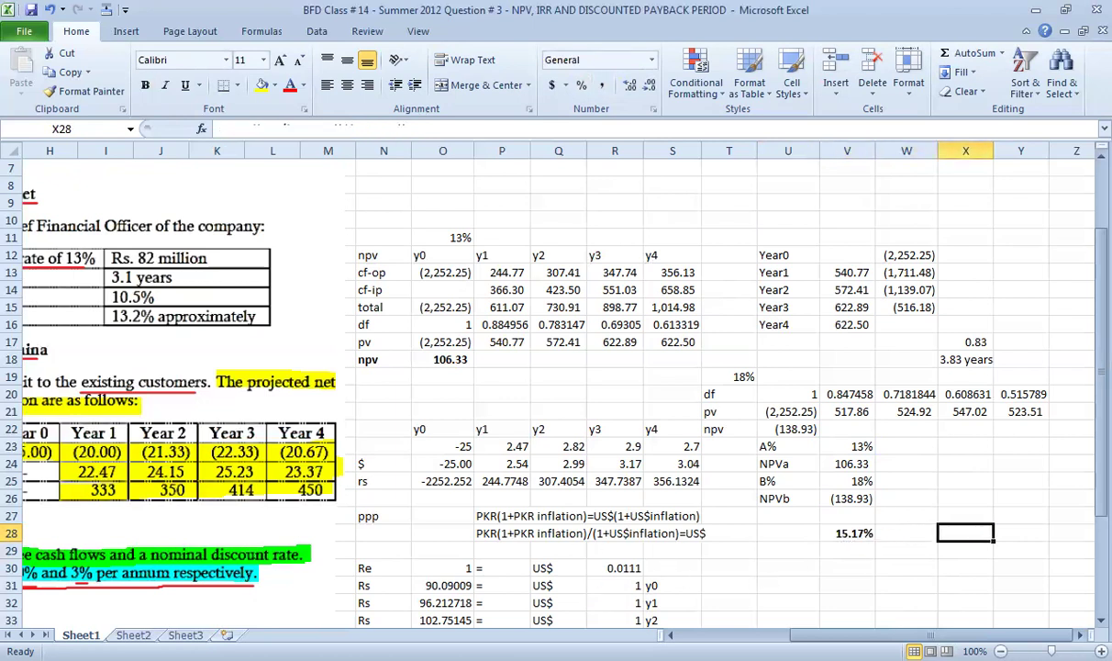
- Enter the label "mirr" in U29 and "pv of return phase" in U30 below the IRR workings
{"action": "left_click", "coordinate": [767, 548]}
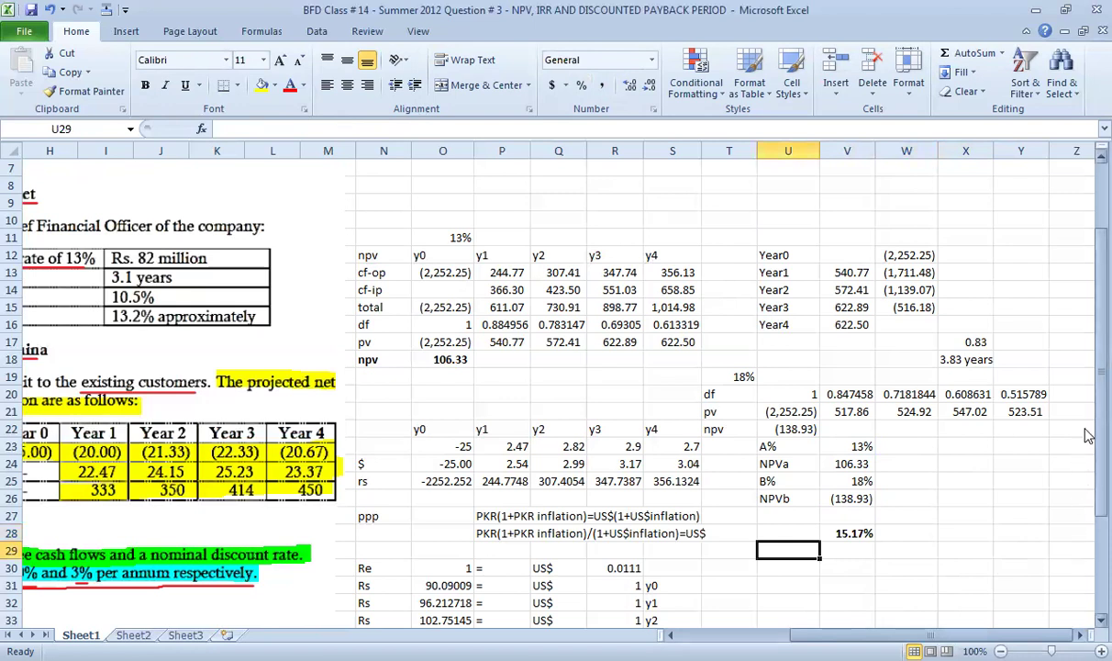
{"action": "scroll", "coordinate": [1082, 480], "scroll_direction": "down", "scroll_amount": 2}
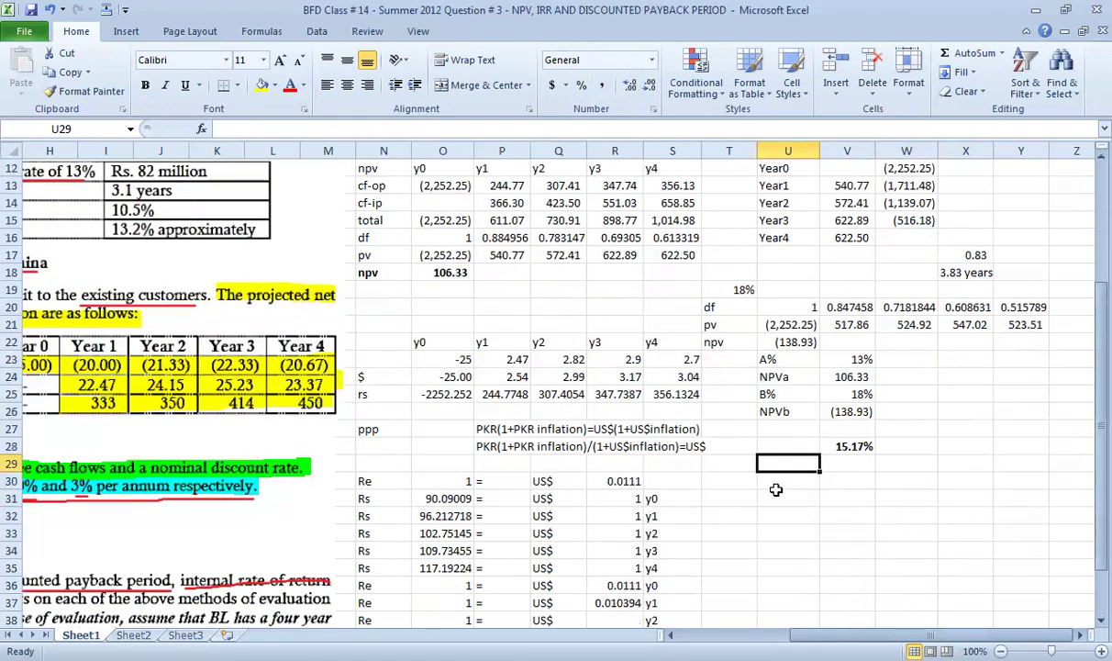
{"action": "type", "text": "mirr"}
{"action": "key", "text": "Return"}
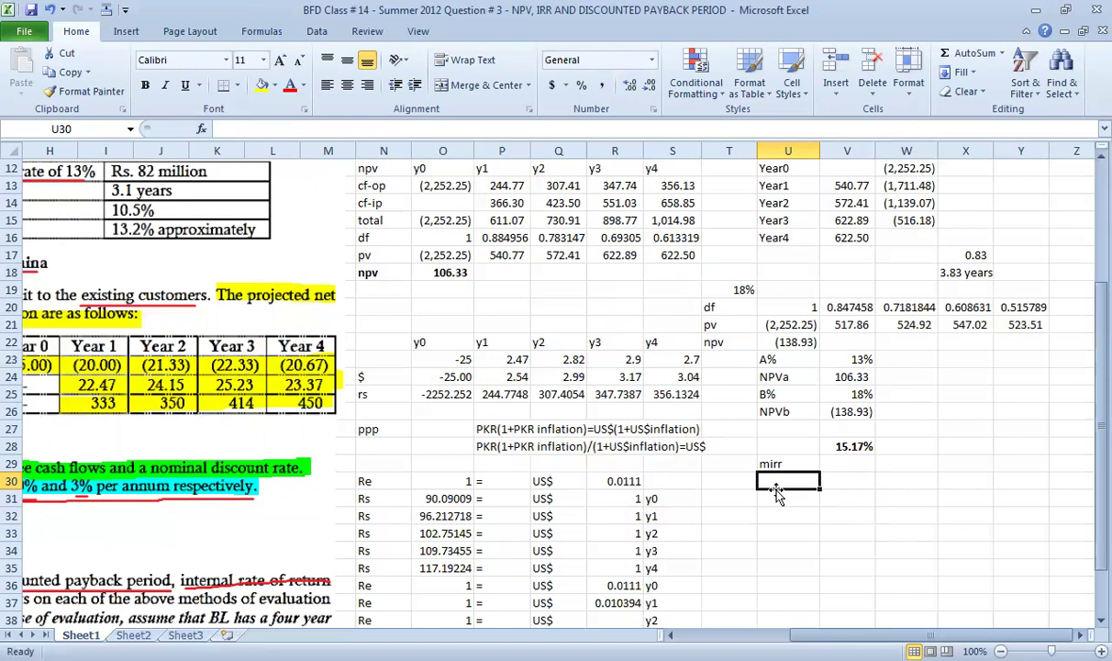
{"action": "type", "text": "pv of return phase"}
{"action": "key", "text": "Return"}
- Calculate the PV of the return phase in X30 as the sum of the year 1 to 4 present values, P17:S17
{"action": "key", "text": "Right"}
{"action": "key", "text": "Right"}
{"action": "key", "text": "Right"}
{"action": "key", "text": "Up"}
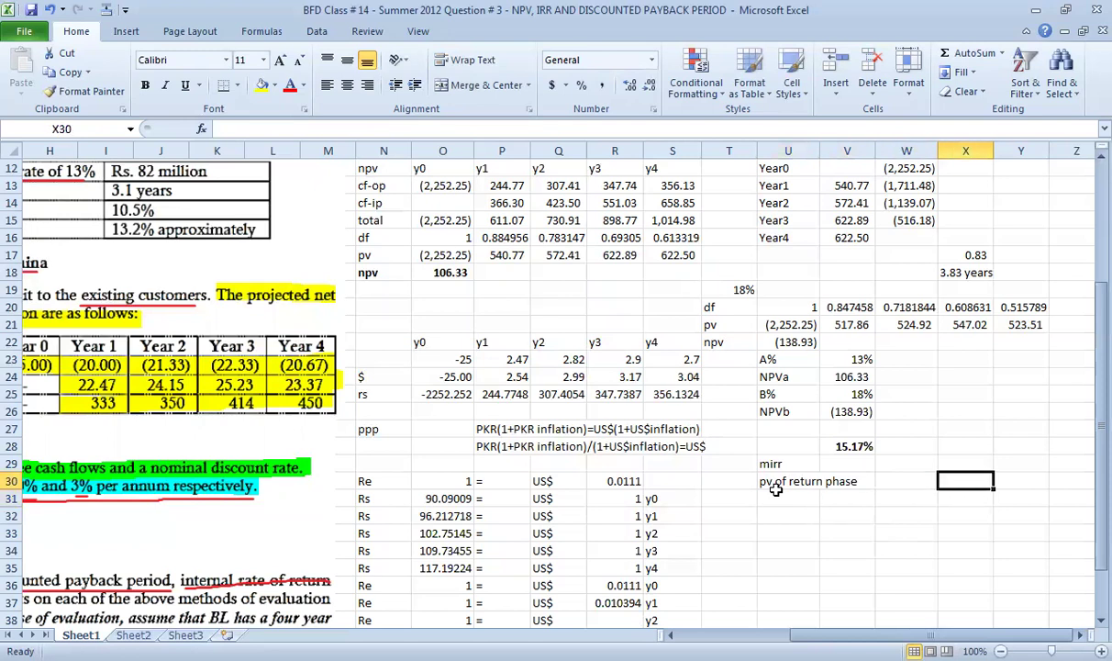
{"action": "type", "text": "="}
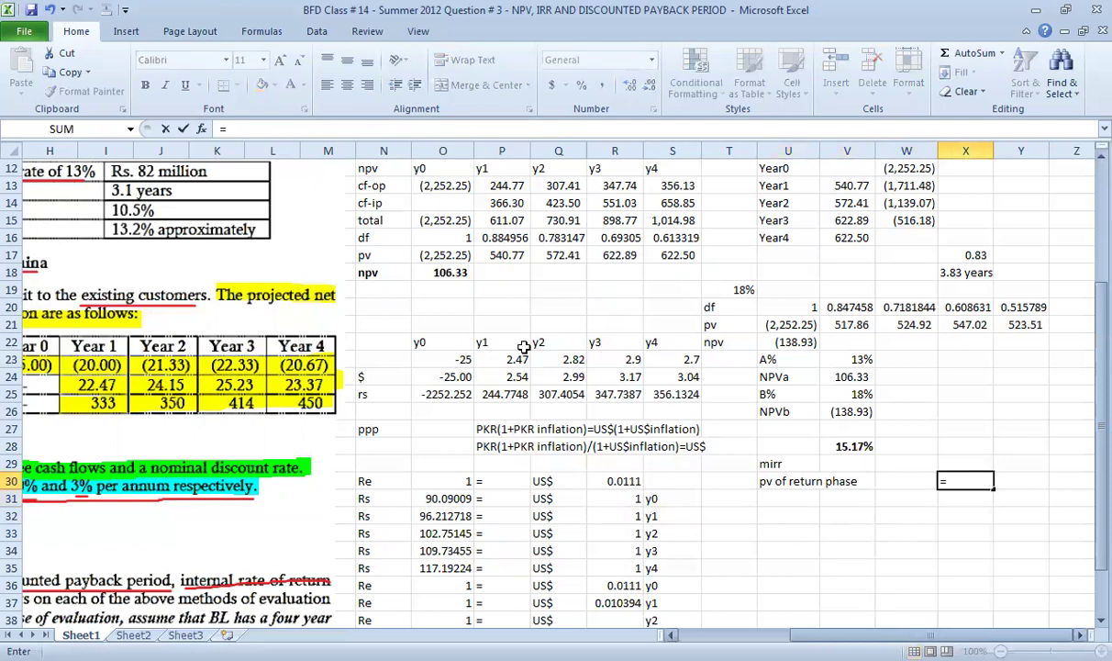
{"action": "left_click_drag", "start_coordinate": [516, 257], "coordinate": [653, 248]}
{"action": "type", "text": ")"}
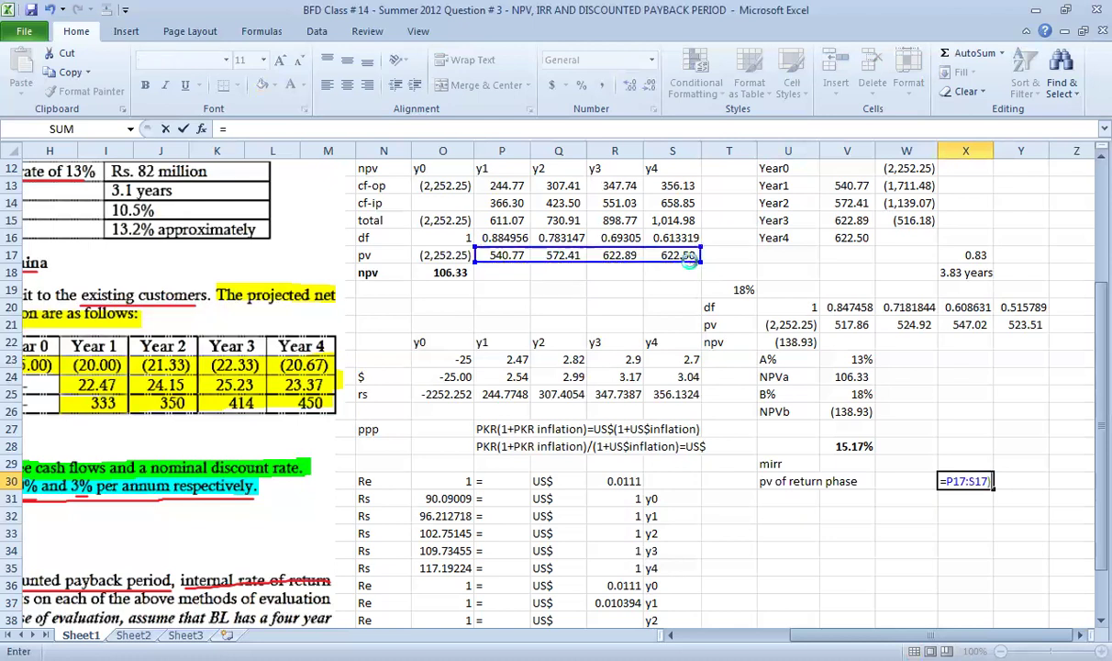
{"action": "key", "text": "Return"}
{"action": "key", "text": "F2"}
{"action": "type", "text": "sum"}
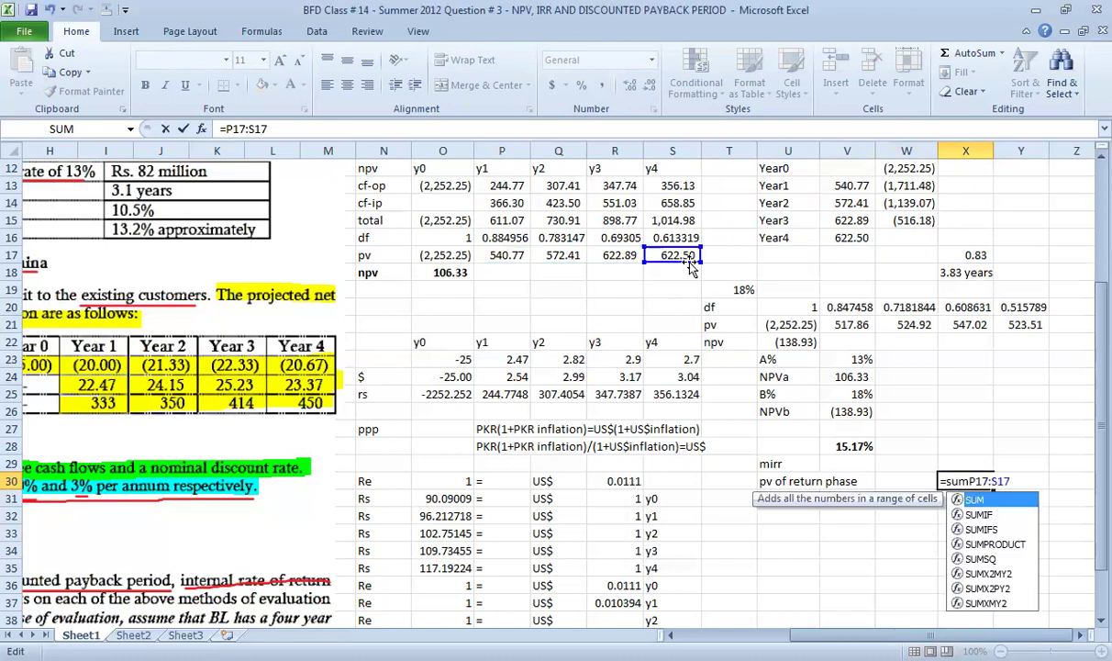
{"action": "type", "text": "("}
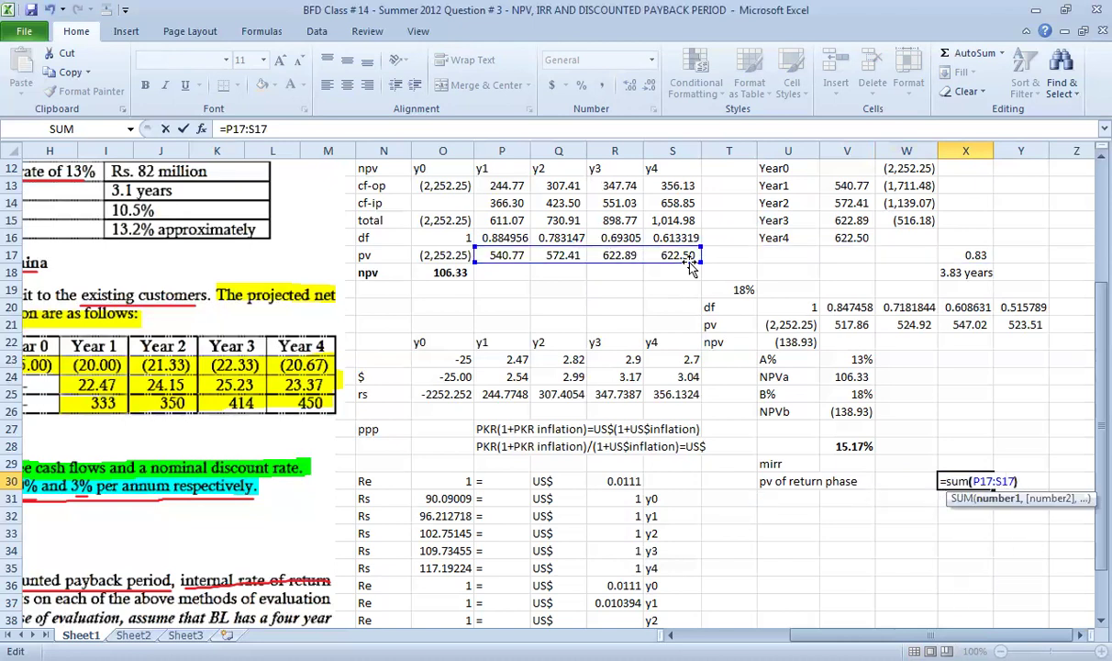
{"action": "key", "text": "Return"}
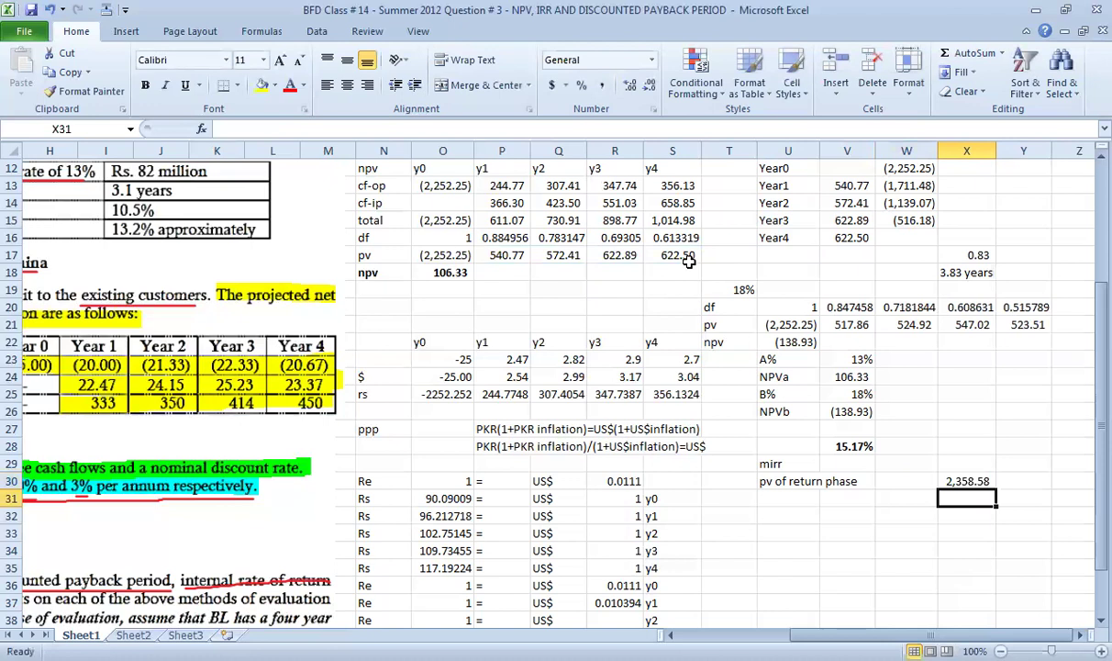
- Enter the label "pv of investment" in U31
{"action": "left_click", "coordinate": [797, 501]}
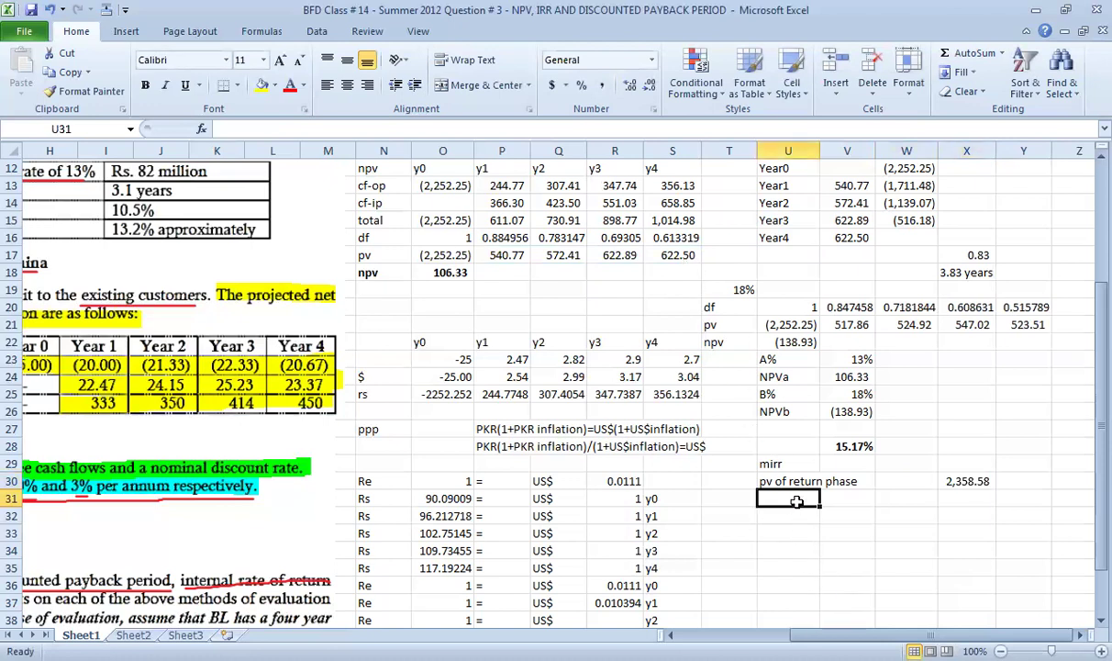
{"action": "type", "text": "pv of in"}
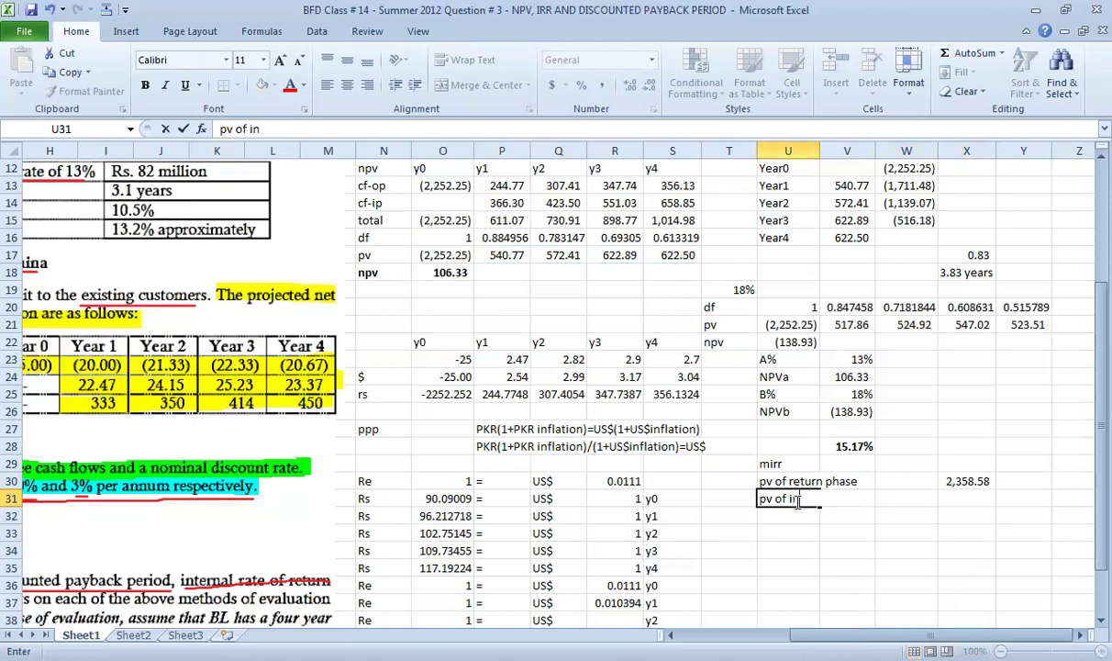
{"action": "type", "text": "vestment"}
{"action": "key", "text": "Return"}
- Bring the year 0 present value from O17 into X31 with its sign reversed
{"action": "key", "text": "Right"}
{"action": "left_click", "coordinate": [963, 498]}
{"action": "type", "text": "="}
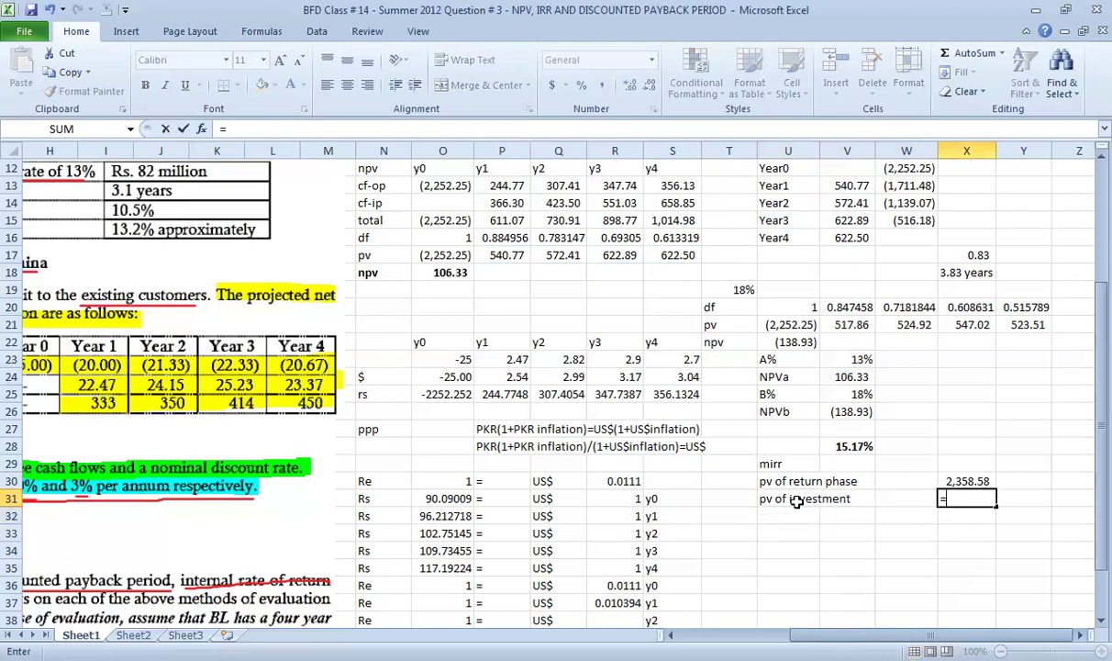
{"action": "left_click", "coordinate": [444, 255]}
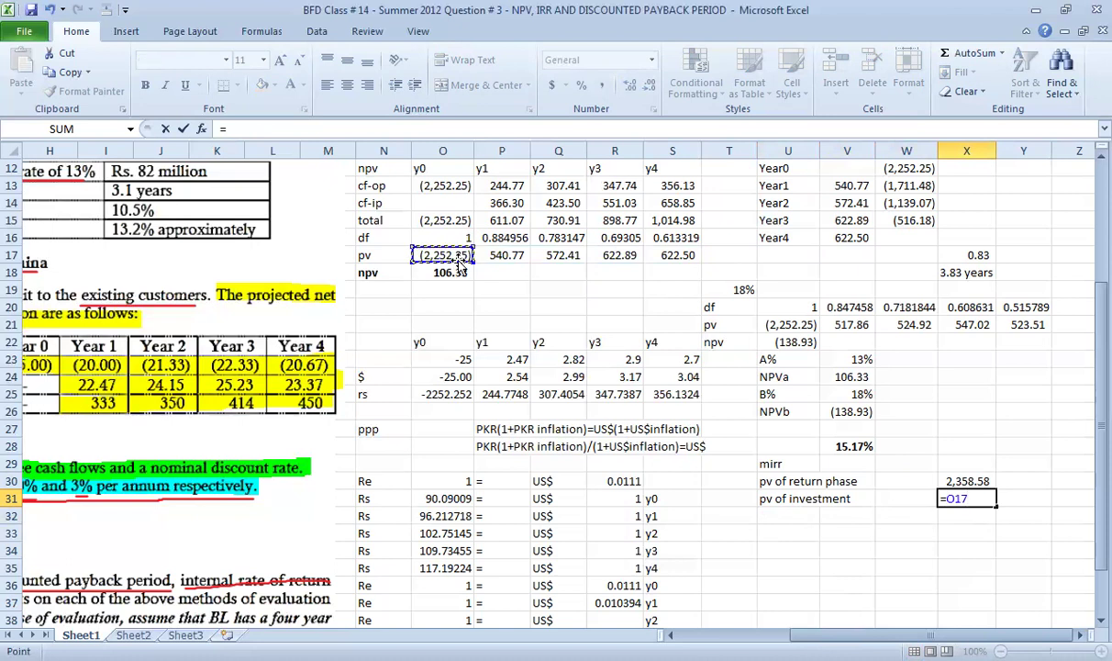
{"action": "key", "text": "Return"}
{"action": "key", "text": "Up"}
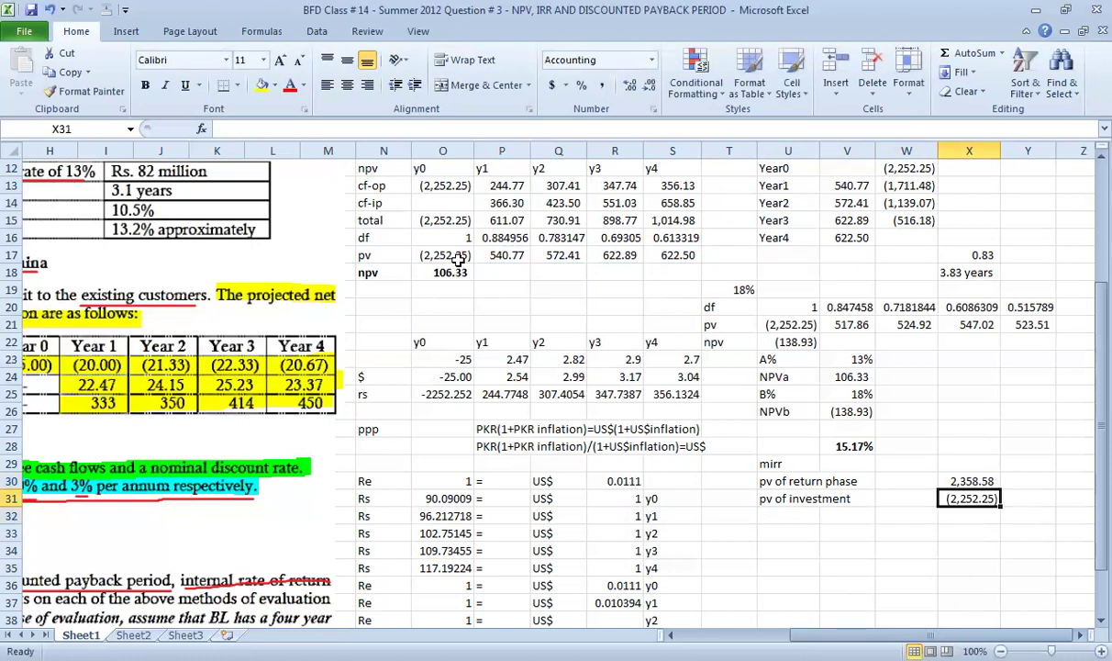
{"action": "key", "text": "F2"}
{"action": "type", "text": "-"}
{"action": "key", "text": "Return"}
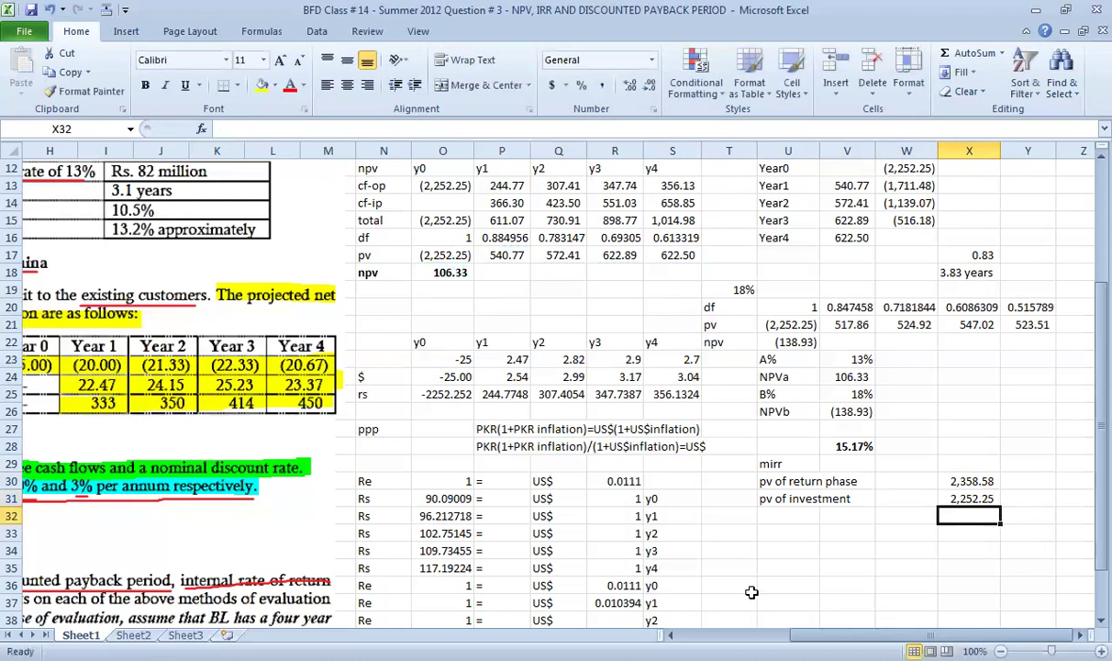
- Begin the MIRR formula in U32 with the fourth root of the return-to-investment ratio, =(X30/X31)^(1/4)
{"action": "left_click", "coordinate": [793, 516]}
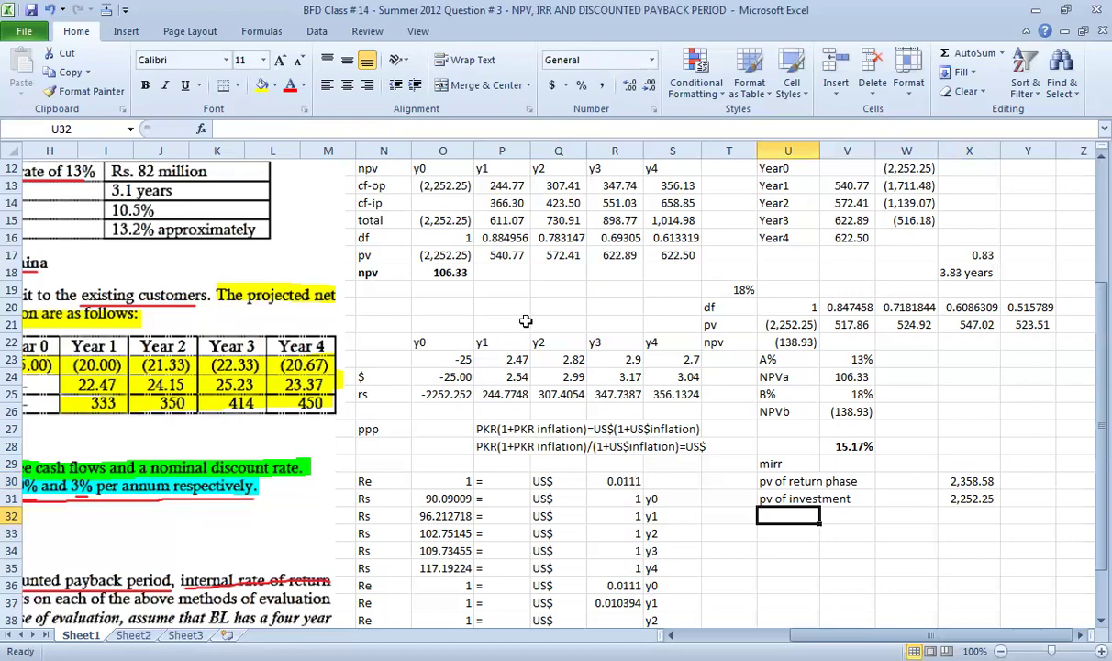
{"action": "scroll", "coordinate": [495, 304], "scroll_direction": "up", "scroll_amount": 2}
{"action": "left_click", "coordinate": [446, 242]}
{"action": "scroll", "coordinate": [731, 420], "scroll_direction": "down", "scroll_amount": 1}
{"action": "scroll", "coordinate": [730, 420], "scroll_direction": "down", "scroll_amount": 1}
{"action": "left_click", "coordinate": [789, 515]}
{"action": "type", "text": "="}
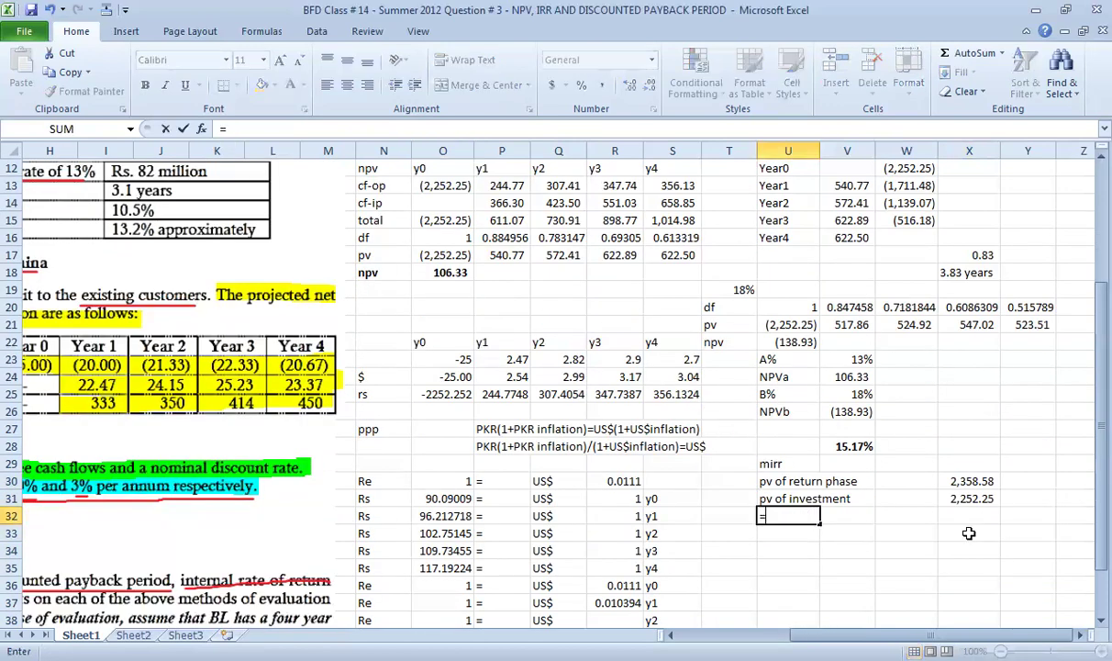
{"action": "type", "text": "("}
{"action": "left_click", "coordinate": [955, 483]}
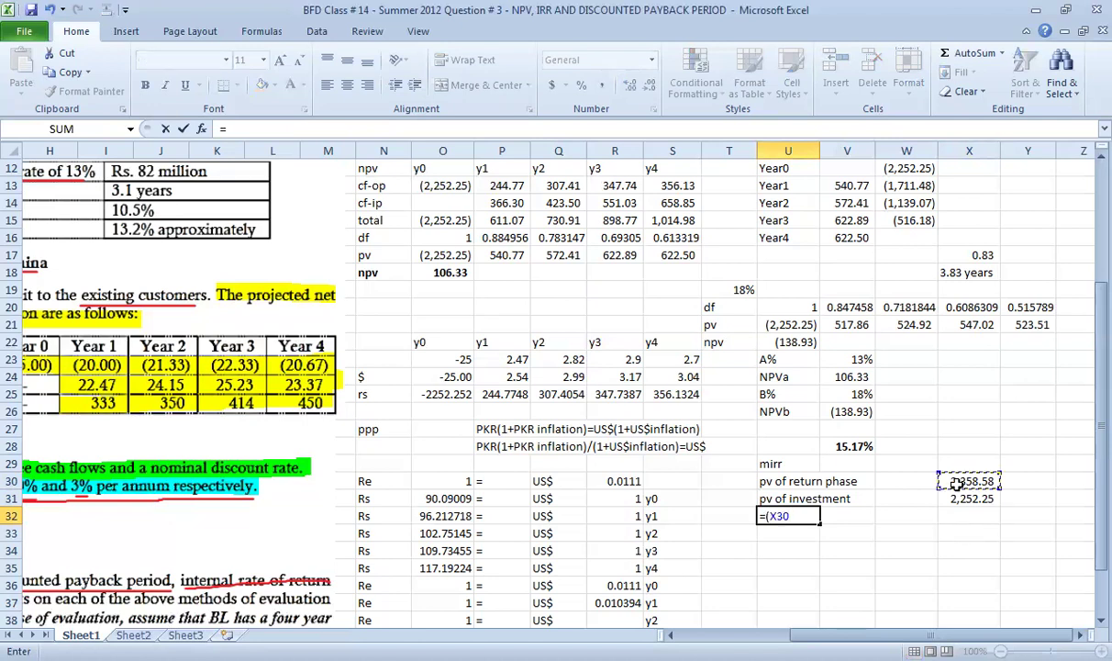
{"action": "type", "text": "/"}
{"action": "left_click", "coordinate": [963, 500]}
{"action": "type", "text": ")^"}
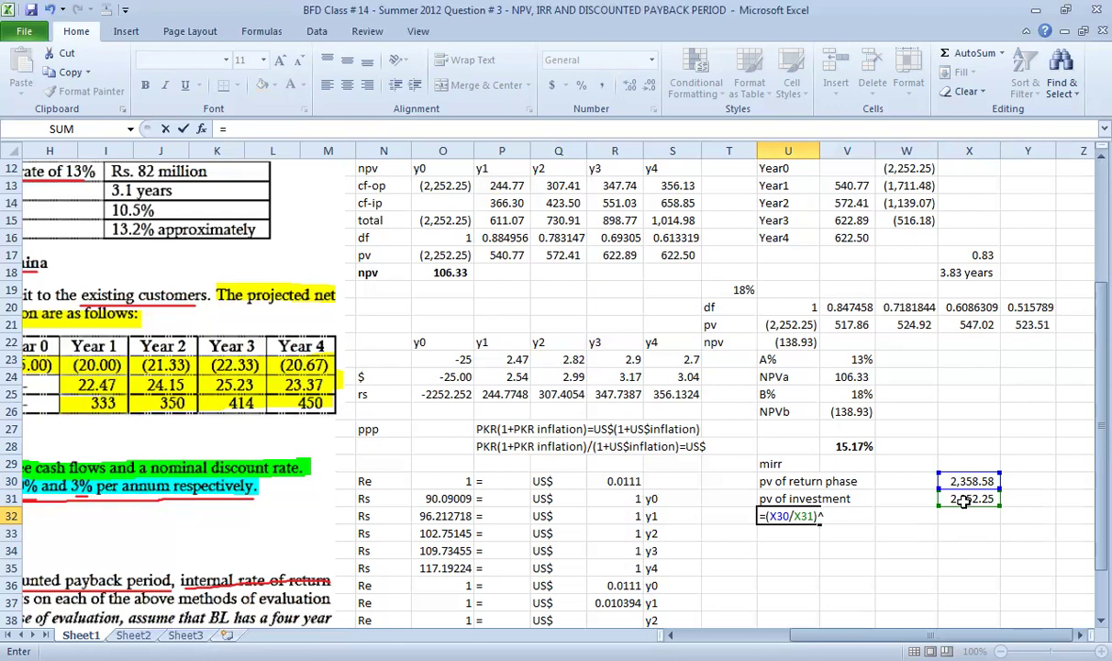
{"action": "type", "text": "(1/4)"}
- Complete the U32 formula by multiplying by one plus the discount rate and subtracting 1, giving =(X30/X31)^(1/4)*(1+O11)-1
{"action": "type", "text": "*(1+"}
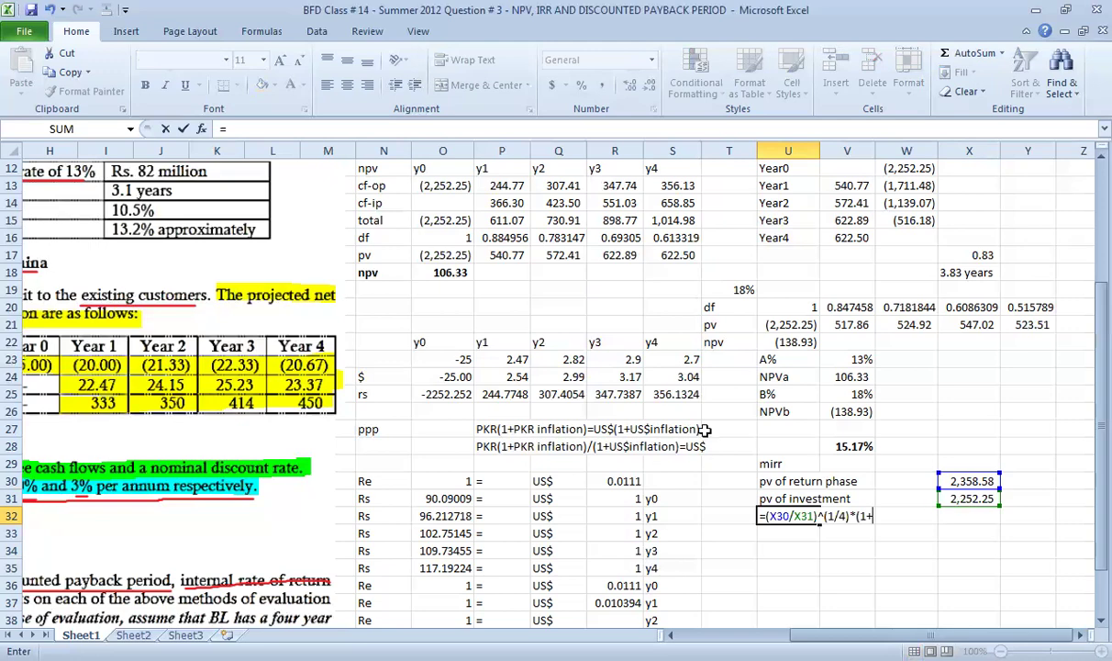
{"action": "scroll", "coordinate": [550, 348], "scroll_direction": "up", "scroll_amount": 1}
{"action": "left_click", "coordinate": [422, 195]}
{"action": "scroll", "coordinate": [642, 367], "scroll_direction": "down", "scroll_amount": 2}
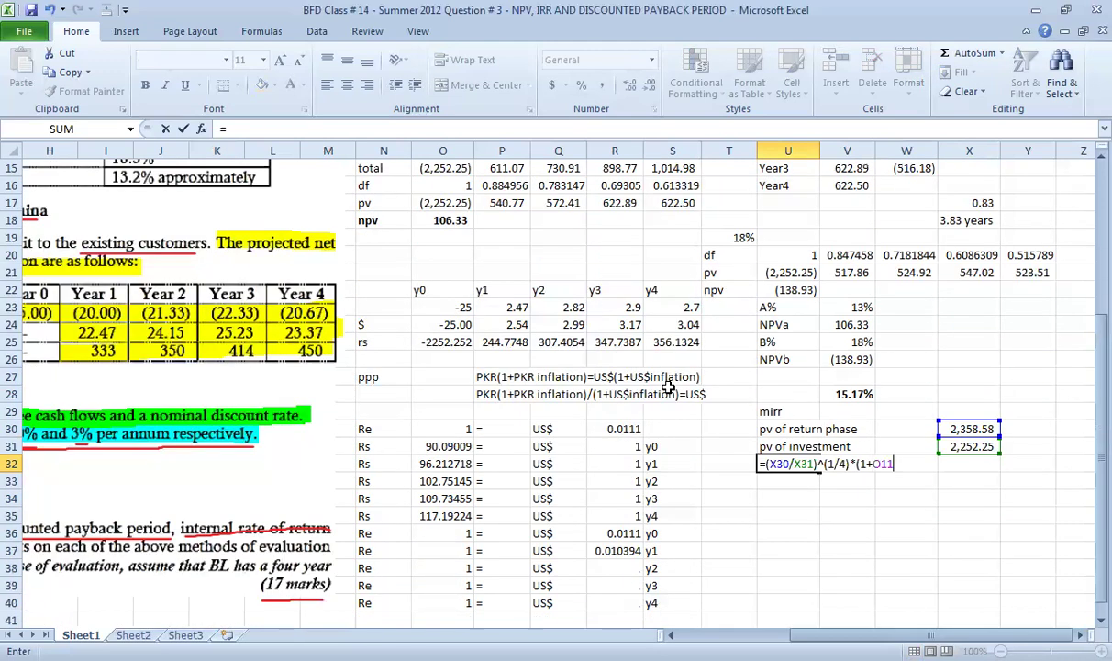
{"action": "type", "text": ")-1"}
{"action": "key", "text": "Return"}
{"action": "key", "text": "Up"}
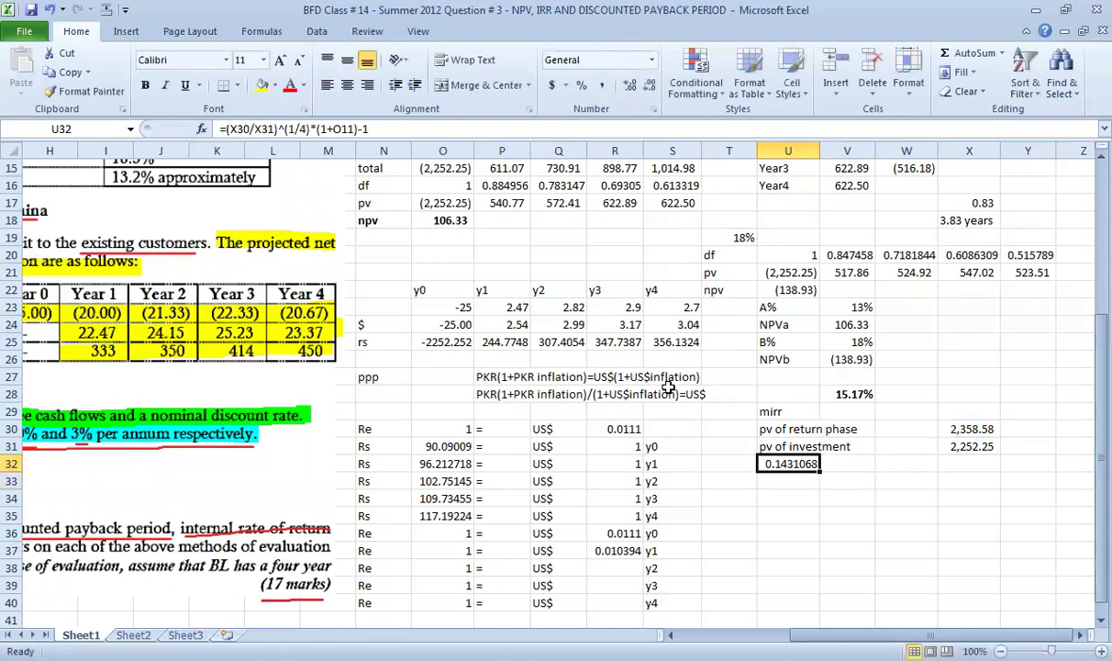
- Format the MIRR in U32 as a bold percentage with two decimal places and a yellow fill
{"action": "left_click", "coordinate": [580, 85]}
{"action": "left_click", "coordinate": [629, 85]}
{"action": "left_click", "coordinate": [630, 85]}
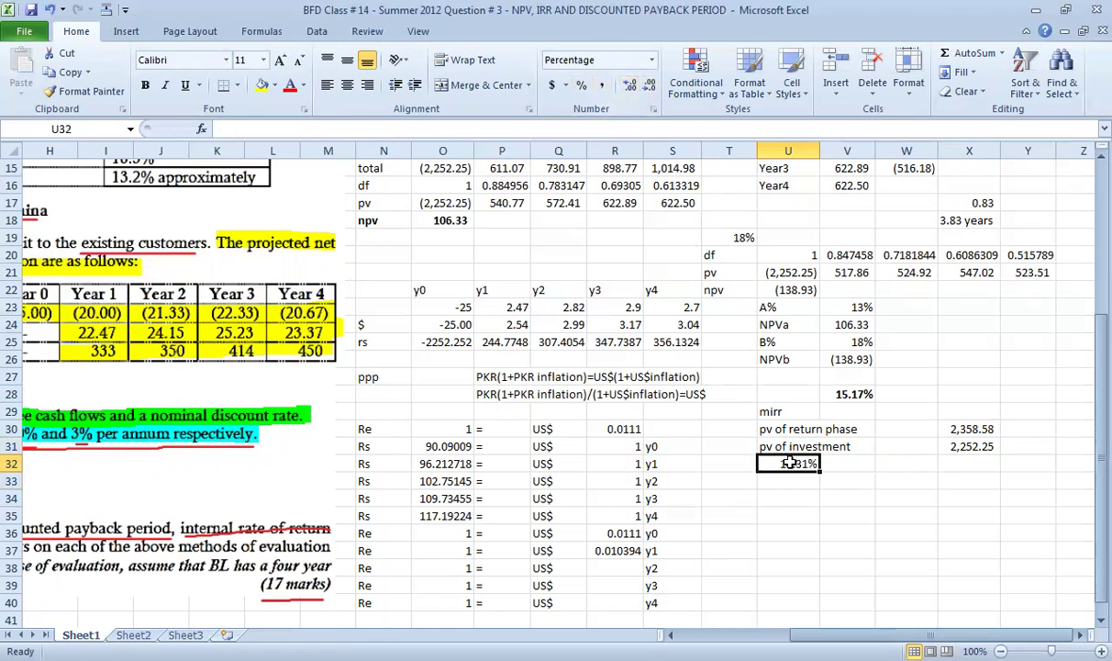
{"action": "key", "text": "ctrl+b"}
{"action": "left_click", "coordinate": [262, 84]}
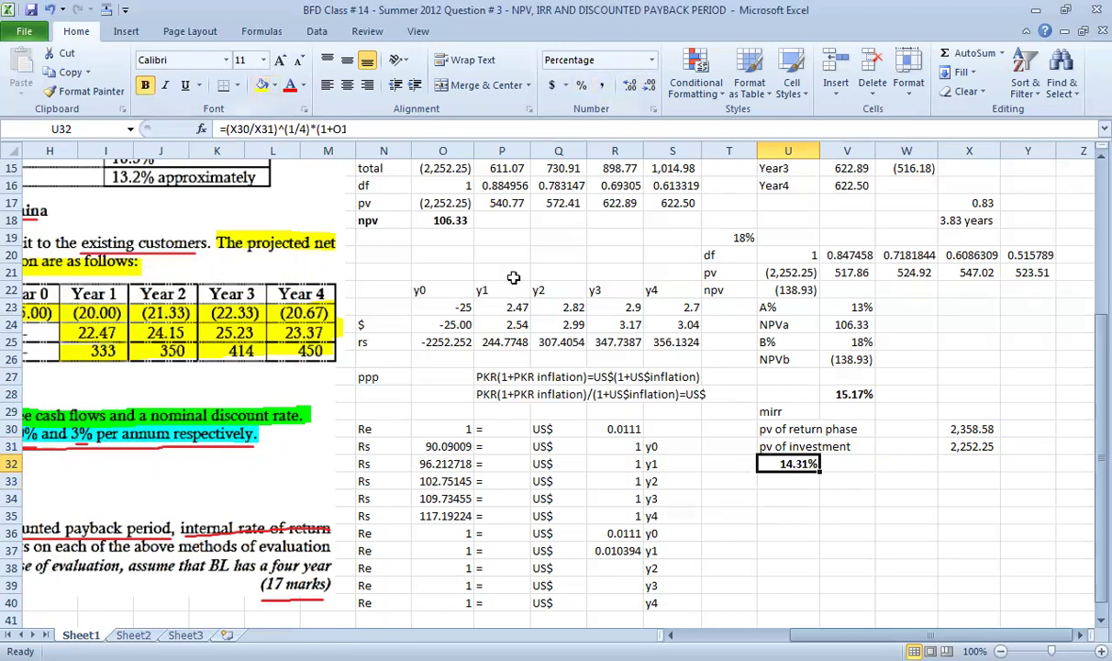
- Apply the yellow fill to the IRR in V28, the NPV in O18 and the discounted payback period in X18
{"action": "left_click", "coordinate": [849, 393]}
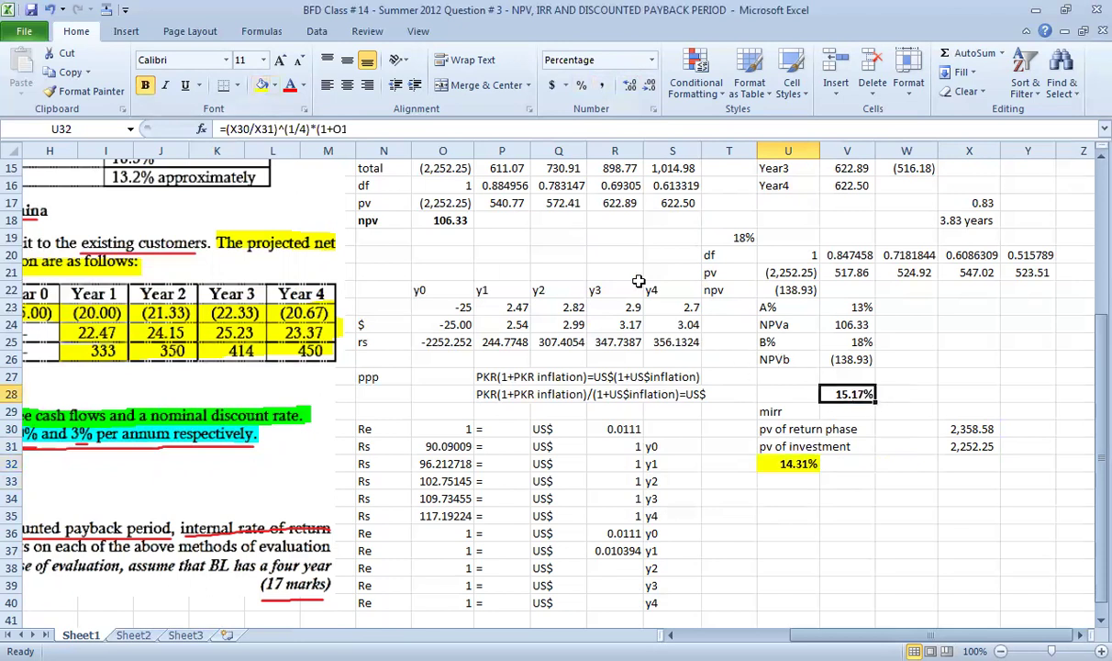
{"action": "left_click", "coordinate": [262, 85]}
{"action": "scroll", "coordinate": [562, 369], "scroll_direction": "up", "scroll_amount": 1}
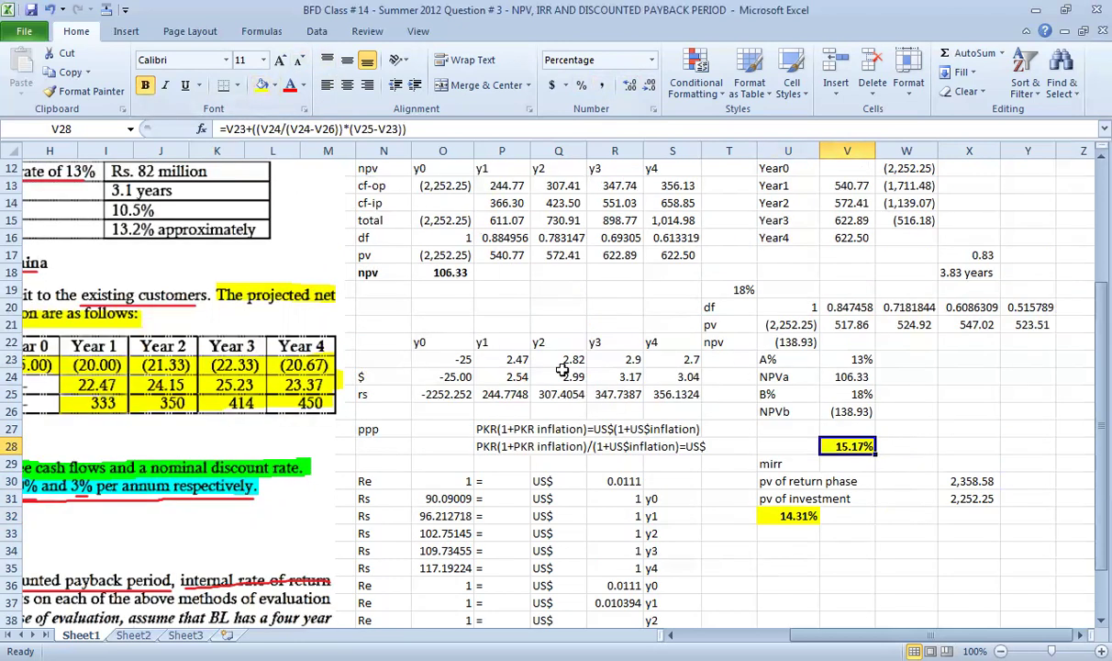
{"action": "left_click", "coordinate": [443, 273]}
{"action": "left_click", "coordinate": [262, 84]}
{"action": "scroll", "coordinate": [771, 437], "scroll_direction": "up", "scroll_amount": 2}
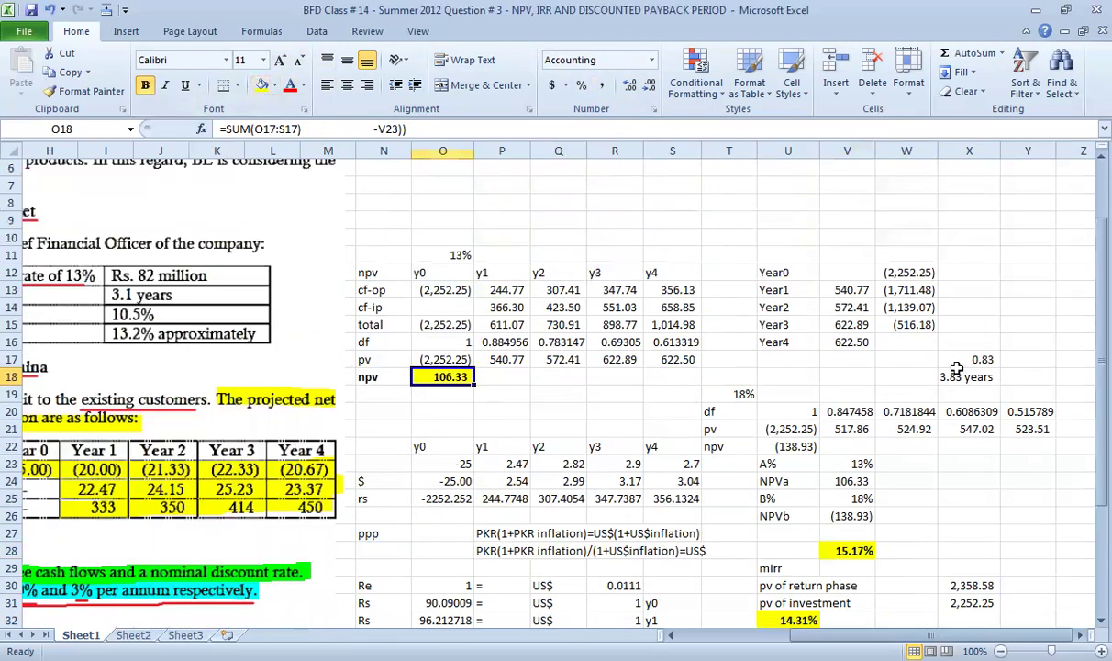
{"action": "left_click", "coordinate": [965, 376]}
{"action": "left_click", "coordinate": [261, 84]}
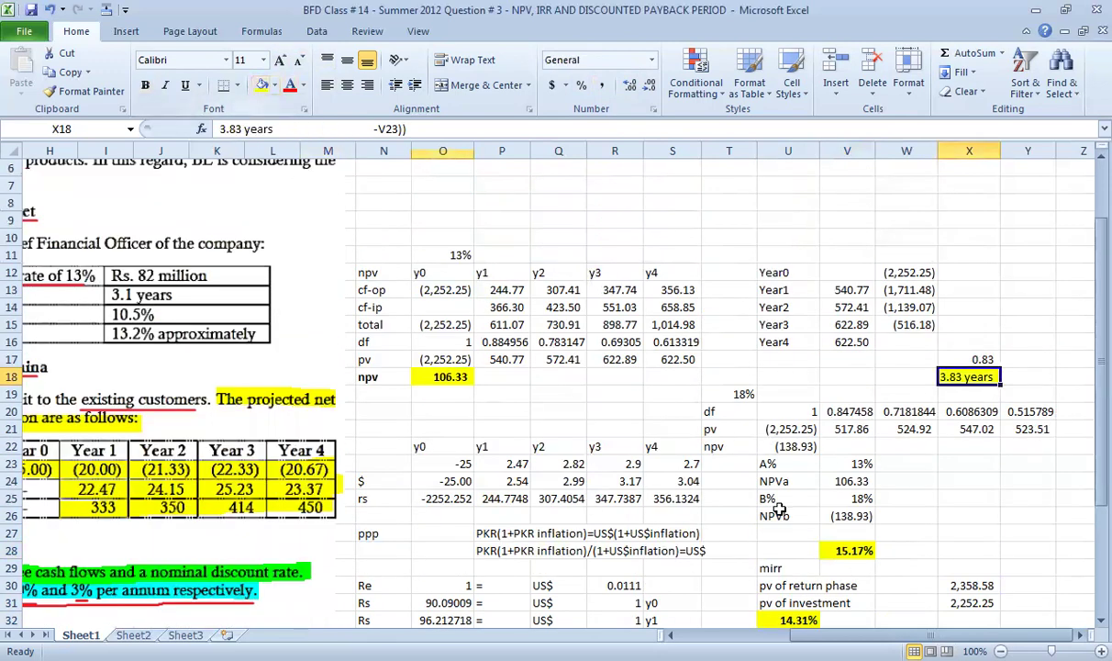
- Compare Option II's highlighted NPV, discounted payback period, IRR and MIRR with Option I's figures in the question
{"action": "scroll", "coordinate": [473, 248], "scroll_direction": "left", "scroll_amount": 2}
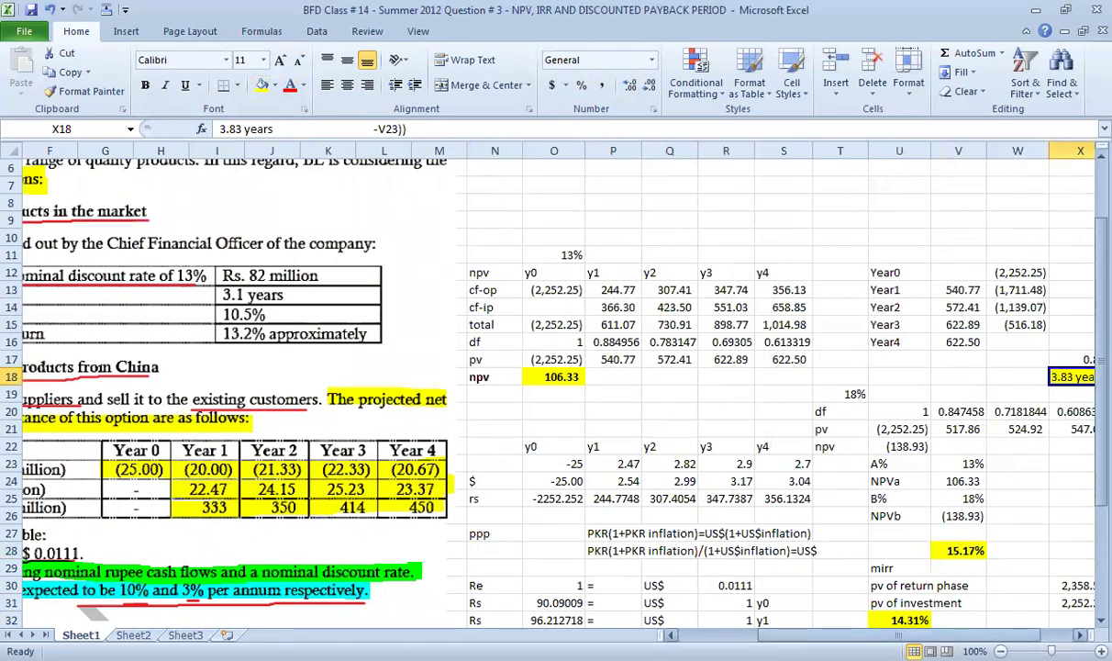
{"action": "scroll", "coordinate": [551, 576], "scroll_direction": "left", "scroll_amount": 3}
{"action": "scroll", "coordinate": [550, 576], "scroll_direction": "down", "scroll_amount": 6}
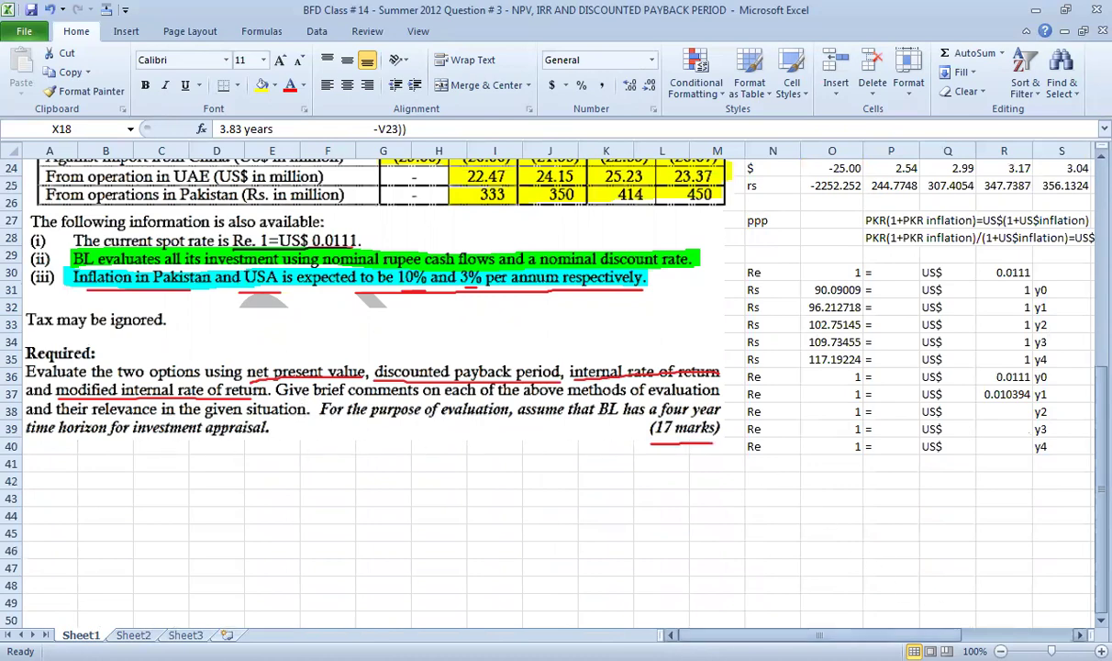
{"action": "scroll", "coordinate": [926, 592], "scroll_direction": "right", "scroll_amount": 3}
{"action": "scroll", "coordinate": [926, 592], "scroll_direction": "up", "scroll_amount": 5}
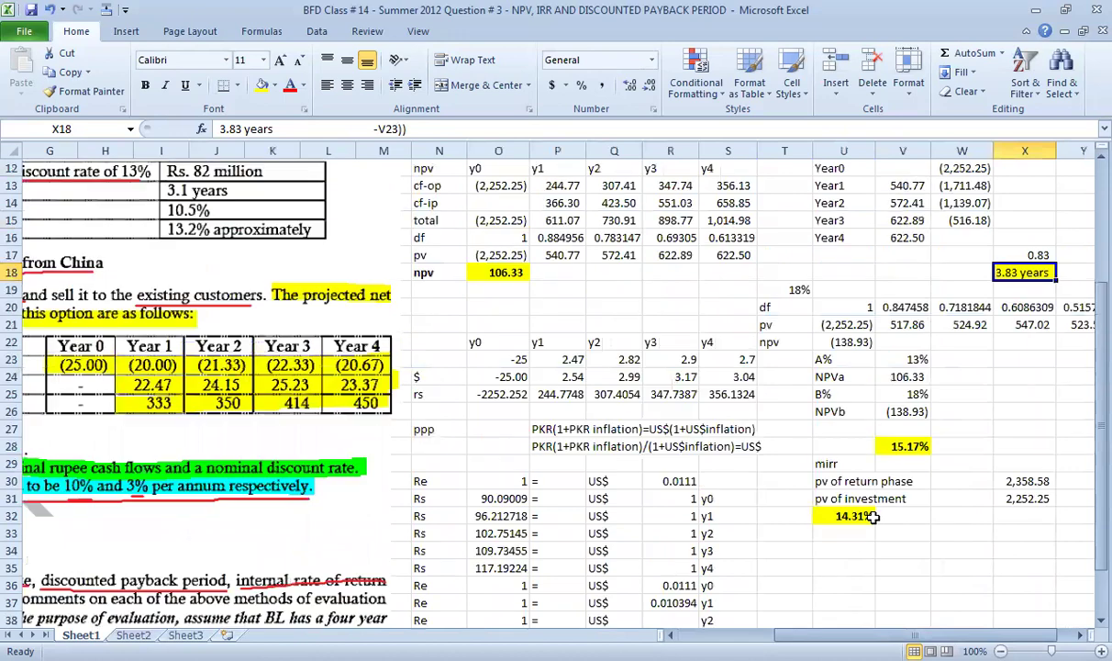
{"action": "scroll", "coordinate": [927, 591], "scroll_direction": "right", "scroll_amount": 1}
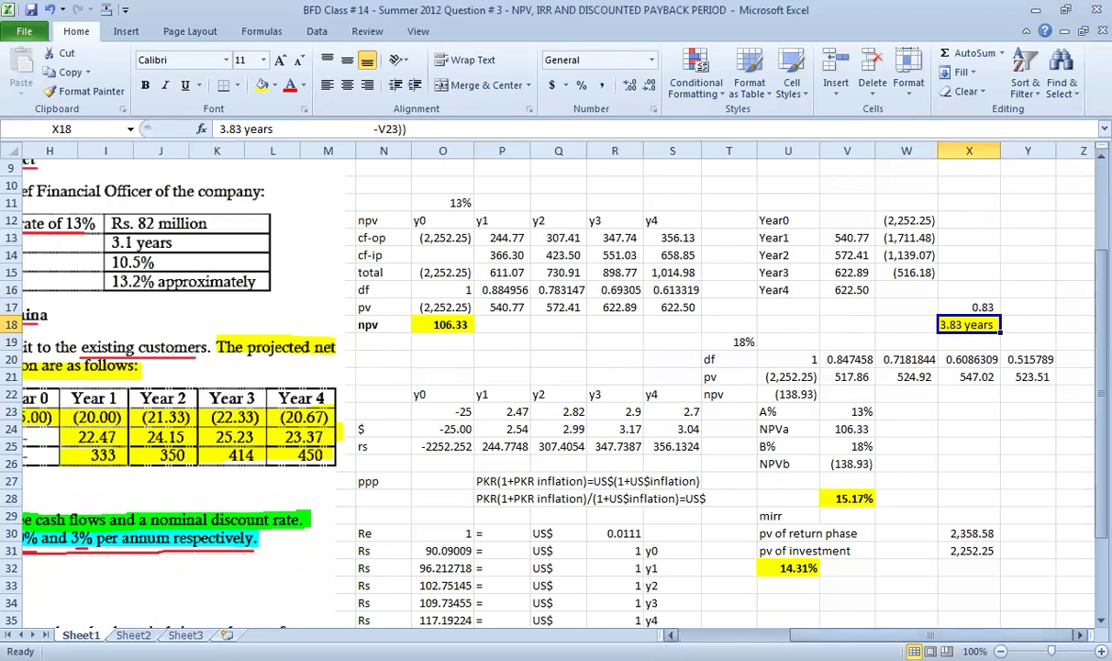
{"action": "scroll", "coordinate": [220, 243], "scroll_direction": "left", "scroll_amount": 3}
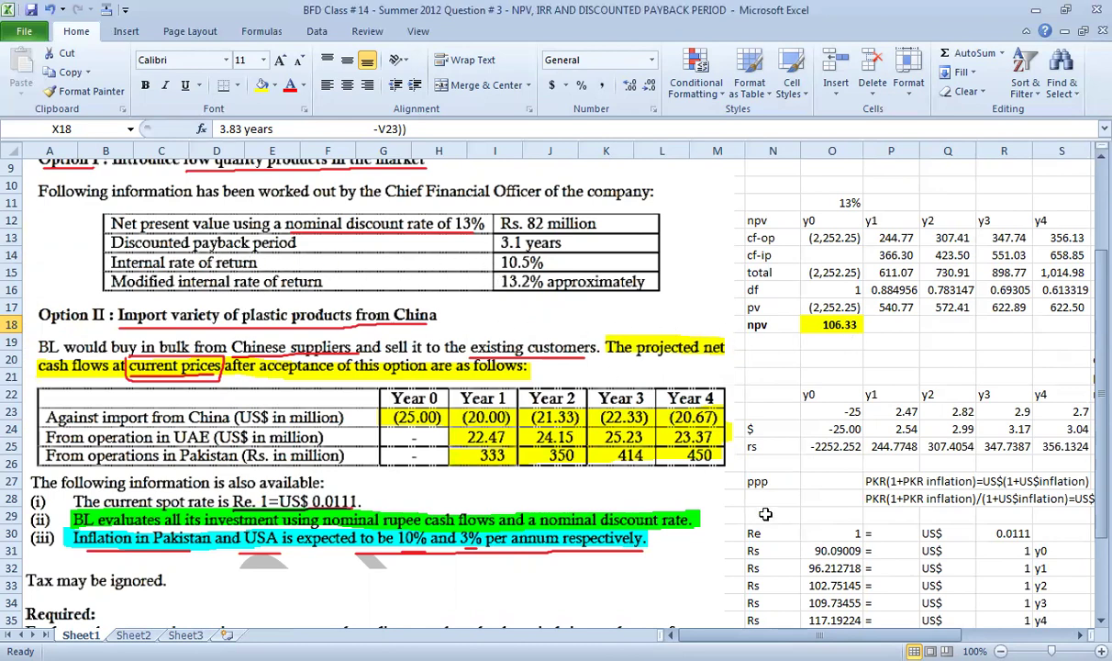
{"action": "left_click_drag", "start_coordinate": [817, 635], "coordinate": [853, 635]}
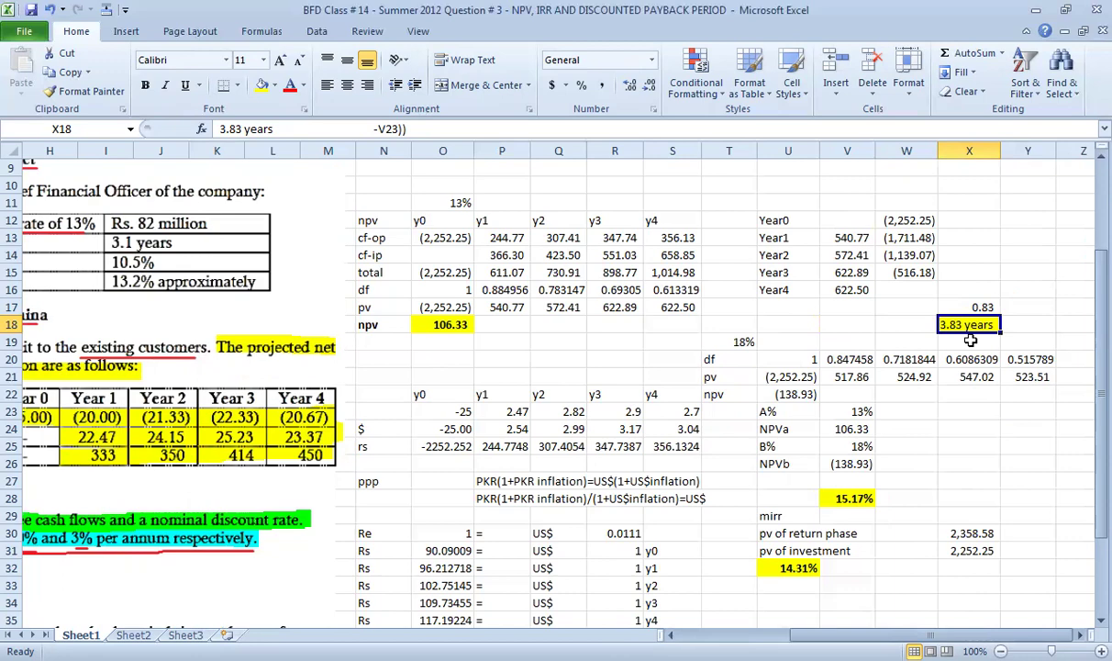
{"action": "left_click_drag", "start_coordinate": [858, 635], "coordinate": [638, 633]}
{"action": "left_click", "coordinate": [844, 501]}
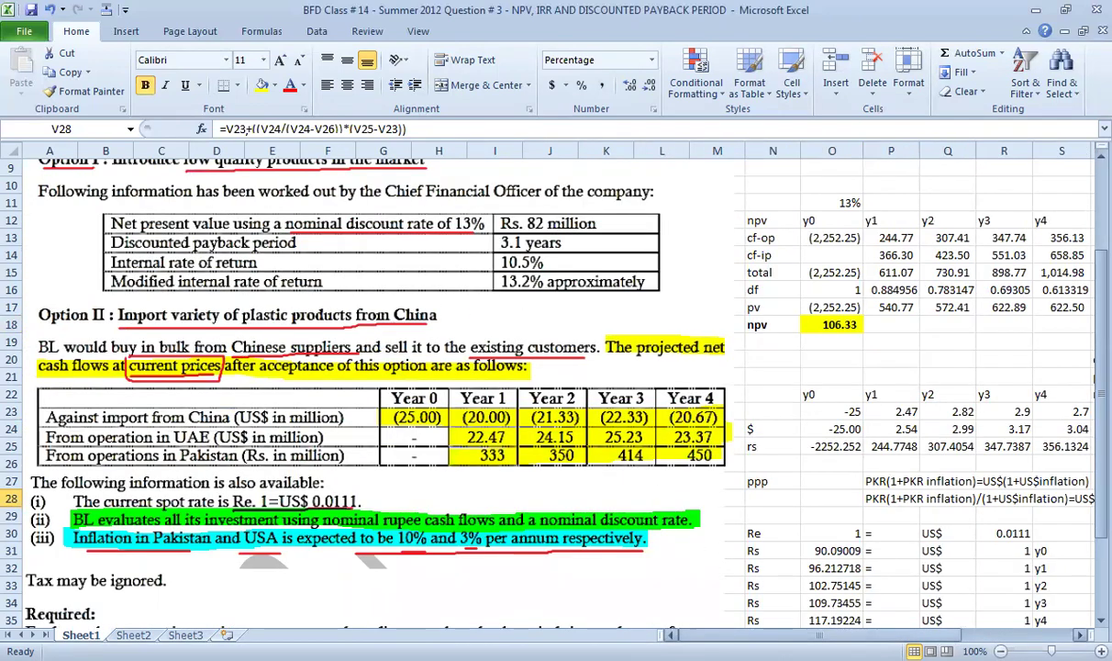
{"action": "scroll", "coordinate": [550, 386], "scroll_direction": "right", "scroll_amount": 3}
{"action": "left_click", "coordinate": [787, 568]}
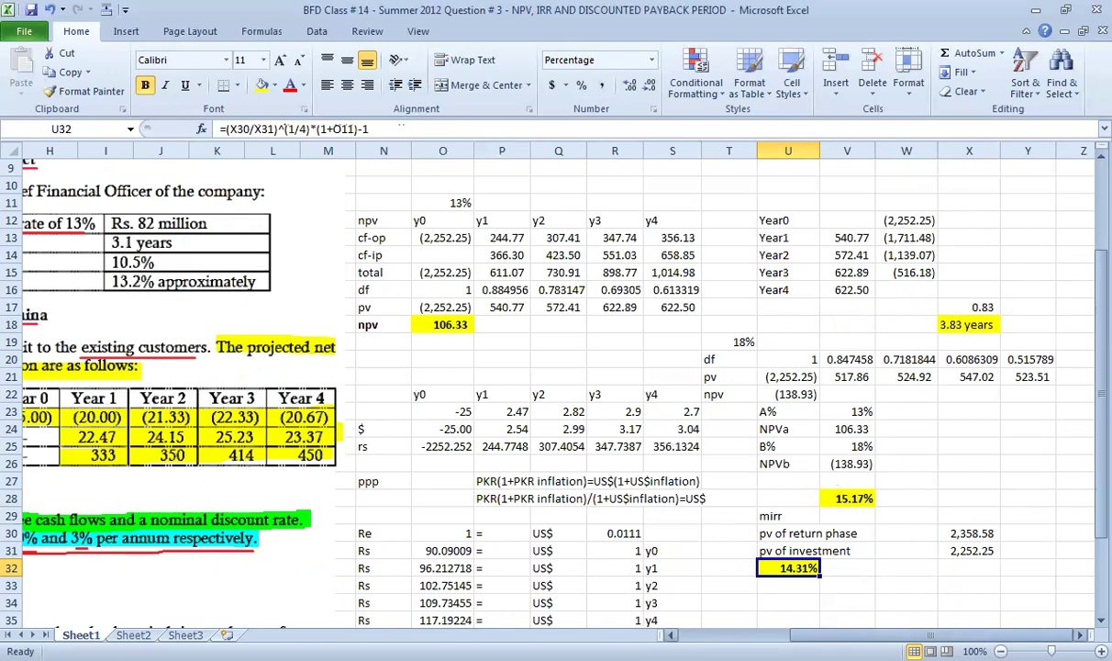
- Review the question's Required section and the completed Option II workings from the NPV table through to the MIRR
{"action": "scroll", "coordinate": [636, 601], "scroll_direction": "left", "scroll_amount": 3}
{"action": "scroll", "coordinate": [449, 420], "scroll_direction": "up", "scroll_amount": 3}
{"action": "scroll", "coordinate": [476, 441], "scroll_direction": "down", "scroll_amount": 6}
{"action": "scroll", "coordinate": [475, 441], "scroll_direction": "down", "scroll_amount": 1}
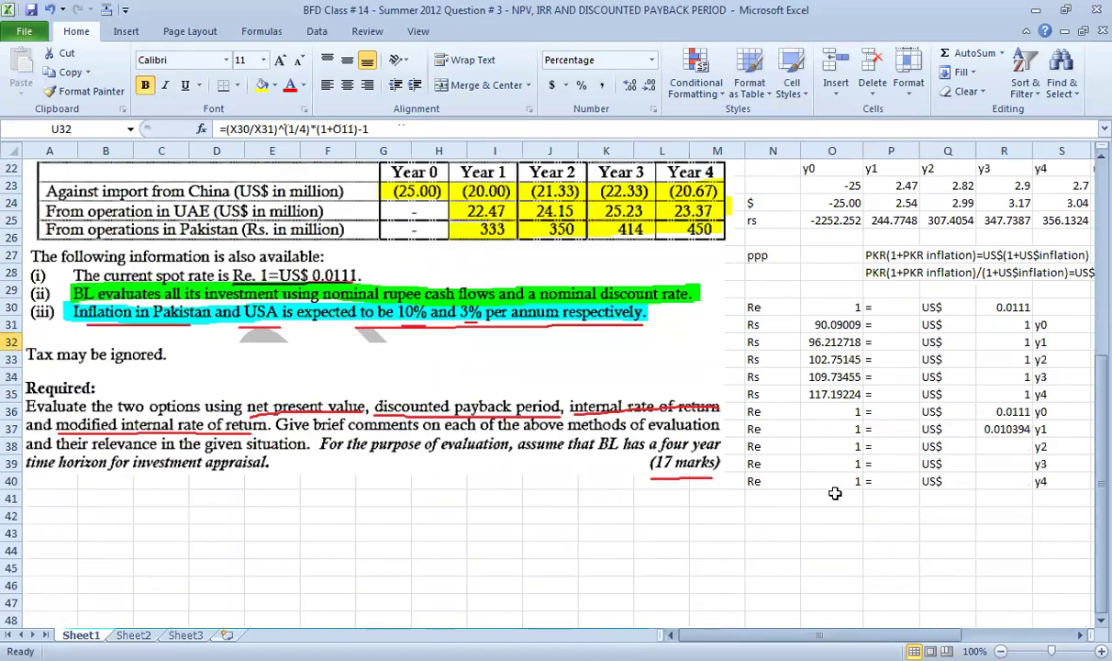
{"action": "scroll", "coordinate": [767, 489], "scroll_direction": "up", "scroll_amount": 7}
{"action": "scroll", "coordinate": [952, 556], "scroll_direction": "right", "scroll_amount": 3}
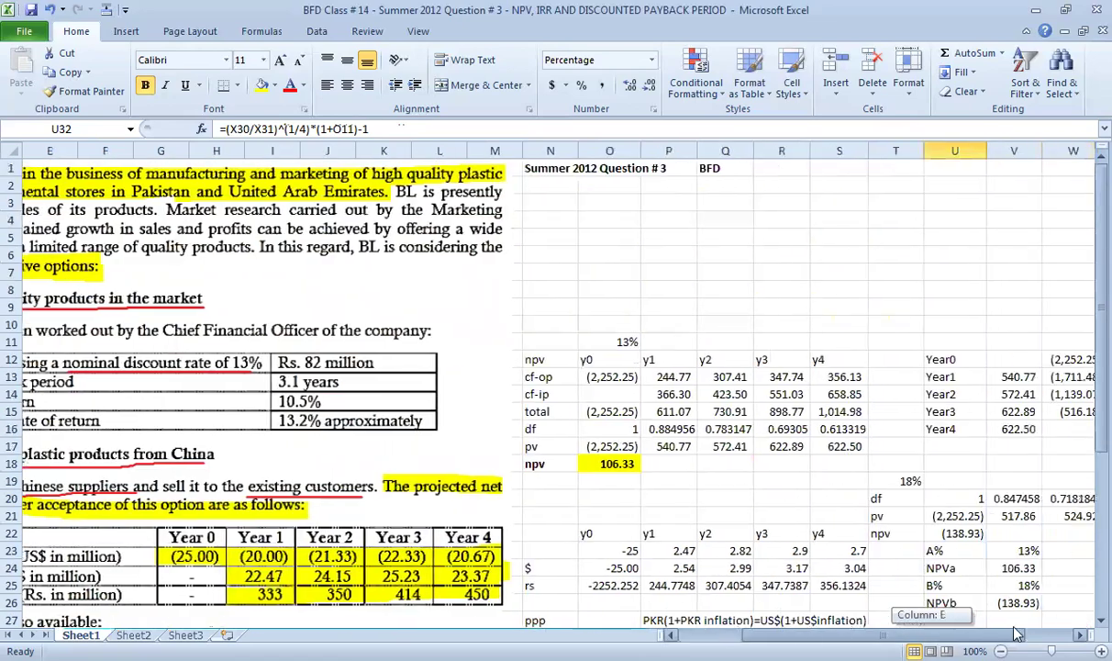
{"action": "scroll", "coordinate": [1000, 583], "scroll_direction": "down", "scroll_amount": 1}
{"action": "scroll", "coordinate": [966, 499], "scroll_direction": "down", "scroll_amount": 3}
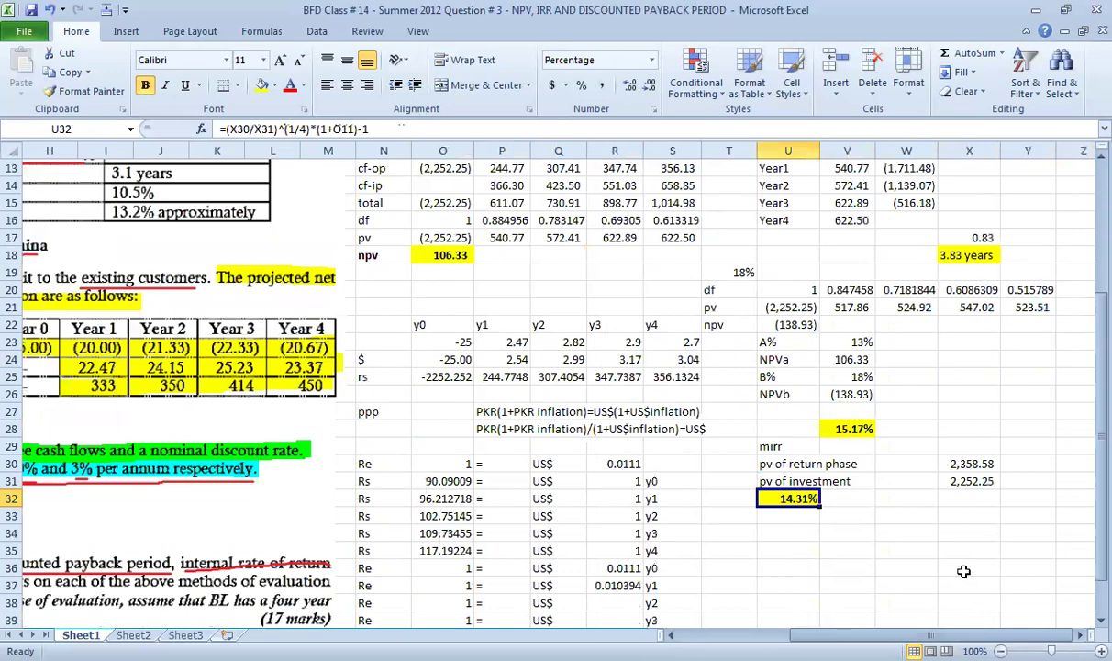
{"action": "scroll", "coordinate": [879, 544], "scroll_direction": "down", "scroll_amount": 2}
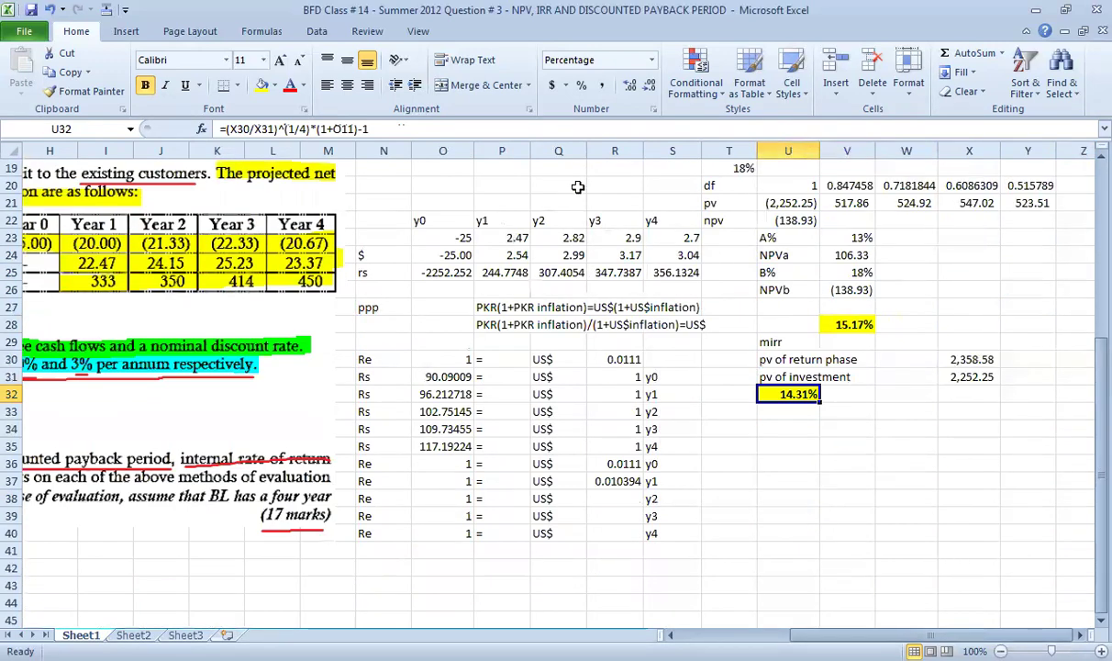